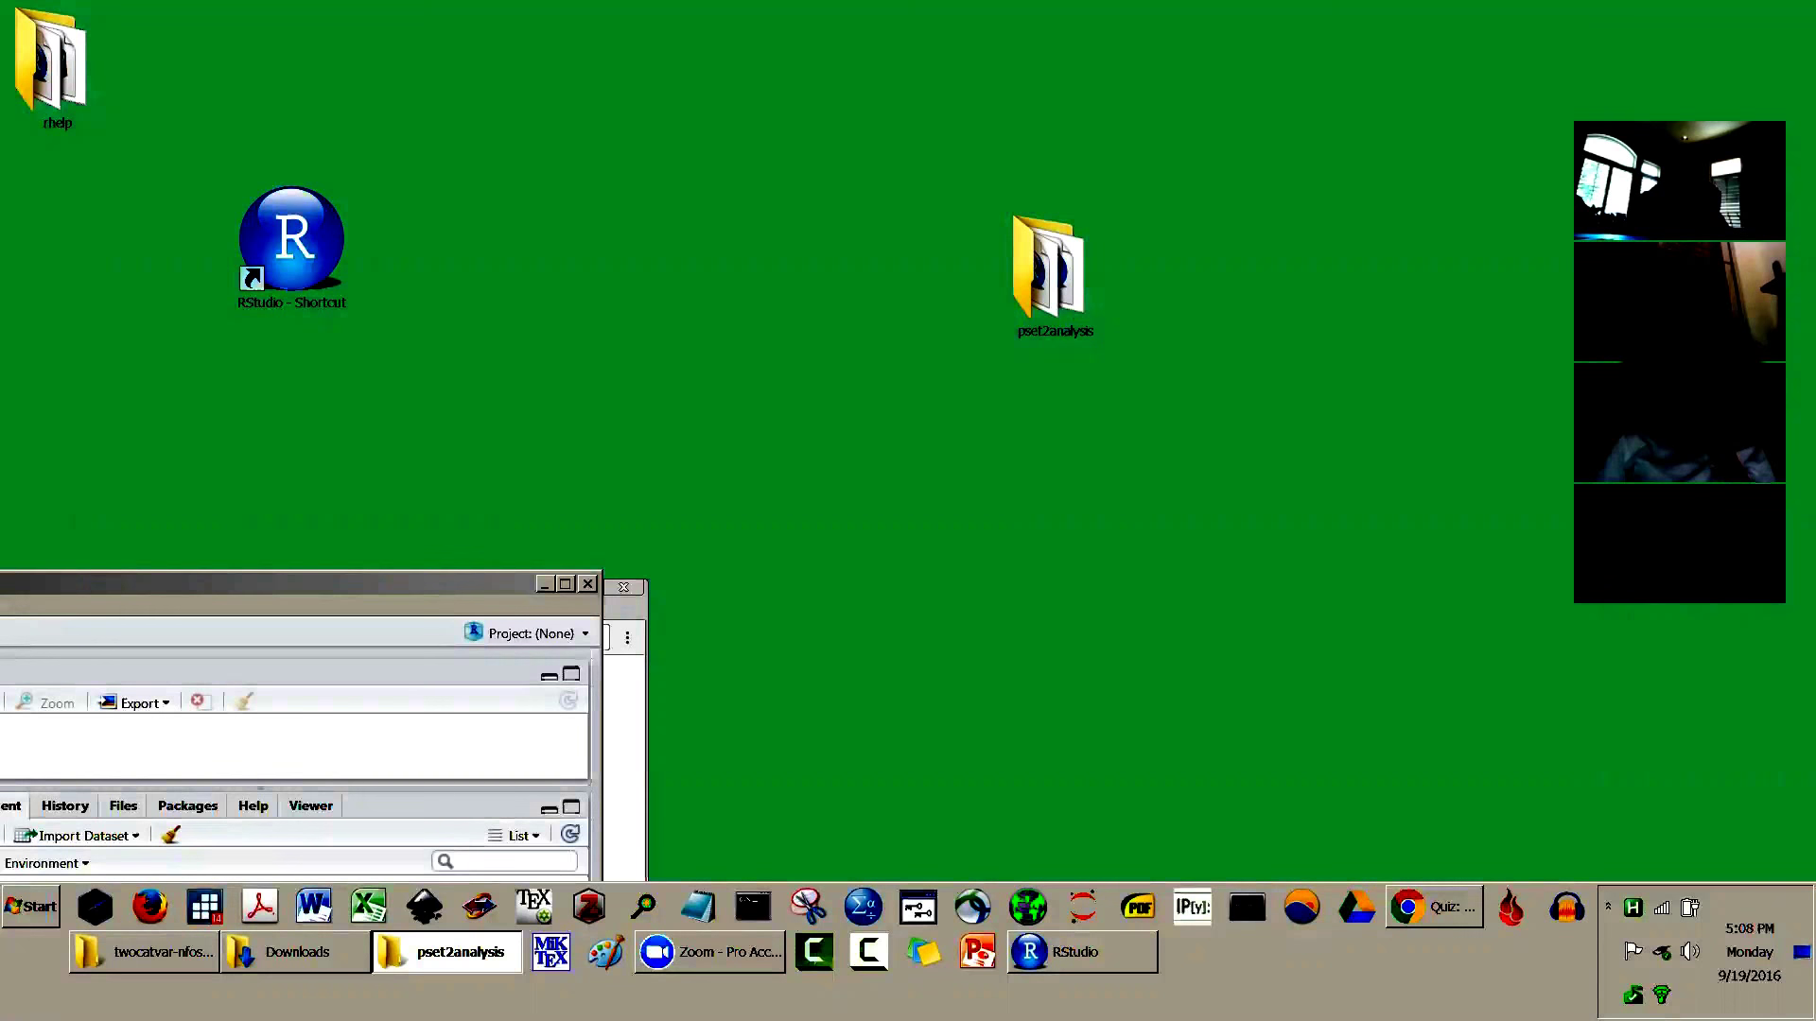
# - Check the PopularKids and Pset2RCode files in the pset2analysis folder and close its window
pyautogui.click(446, 951)
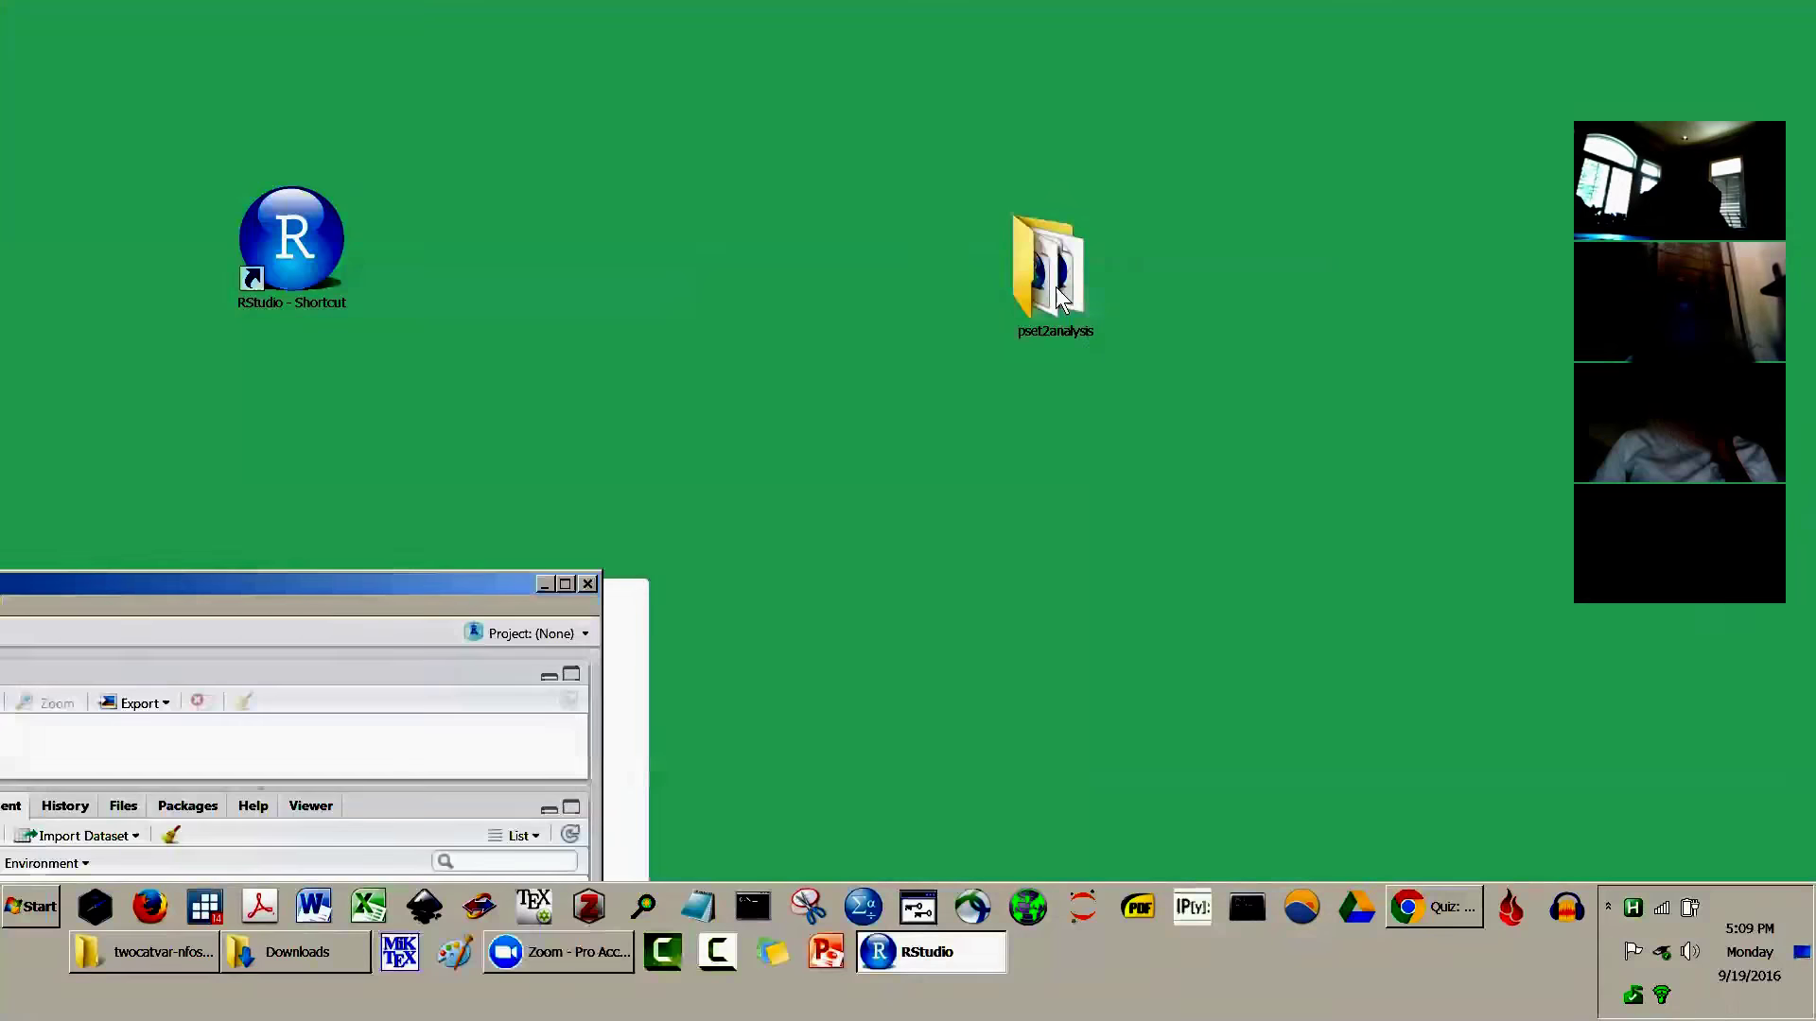
pyautogui.moveTo(1048, 139); pyautogui.dragTo(1085, 119)
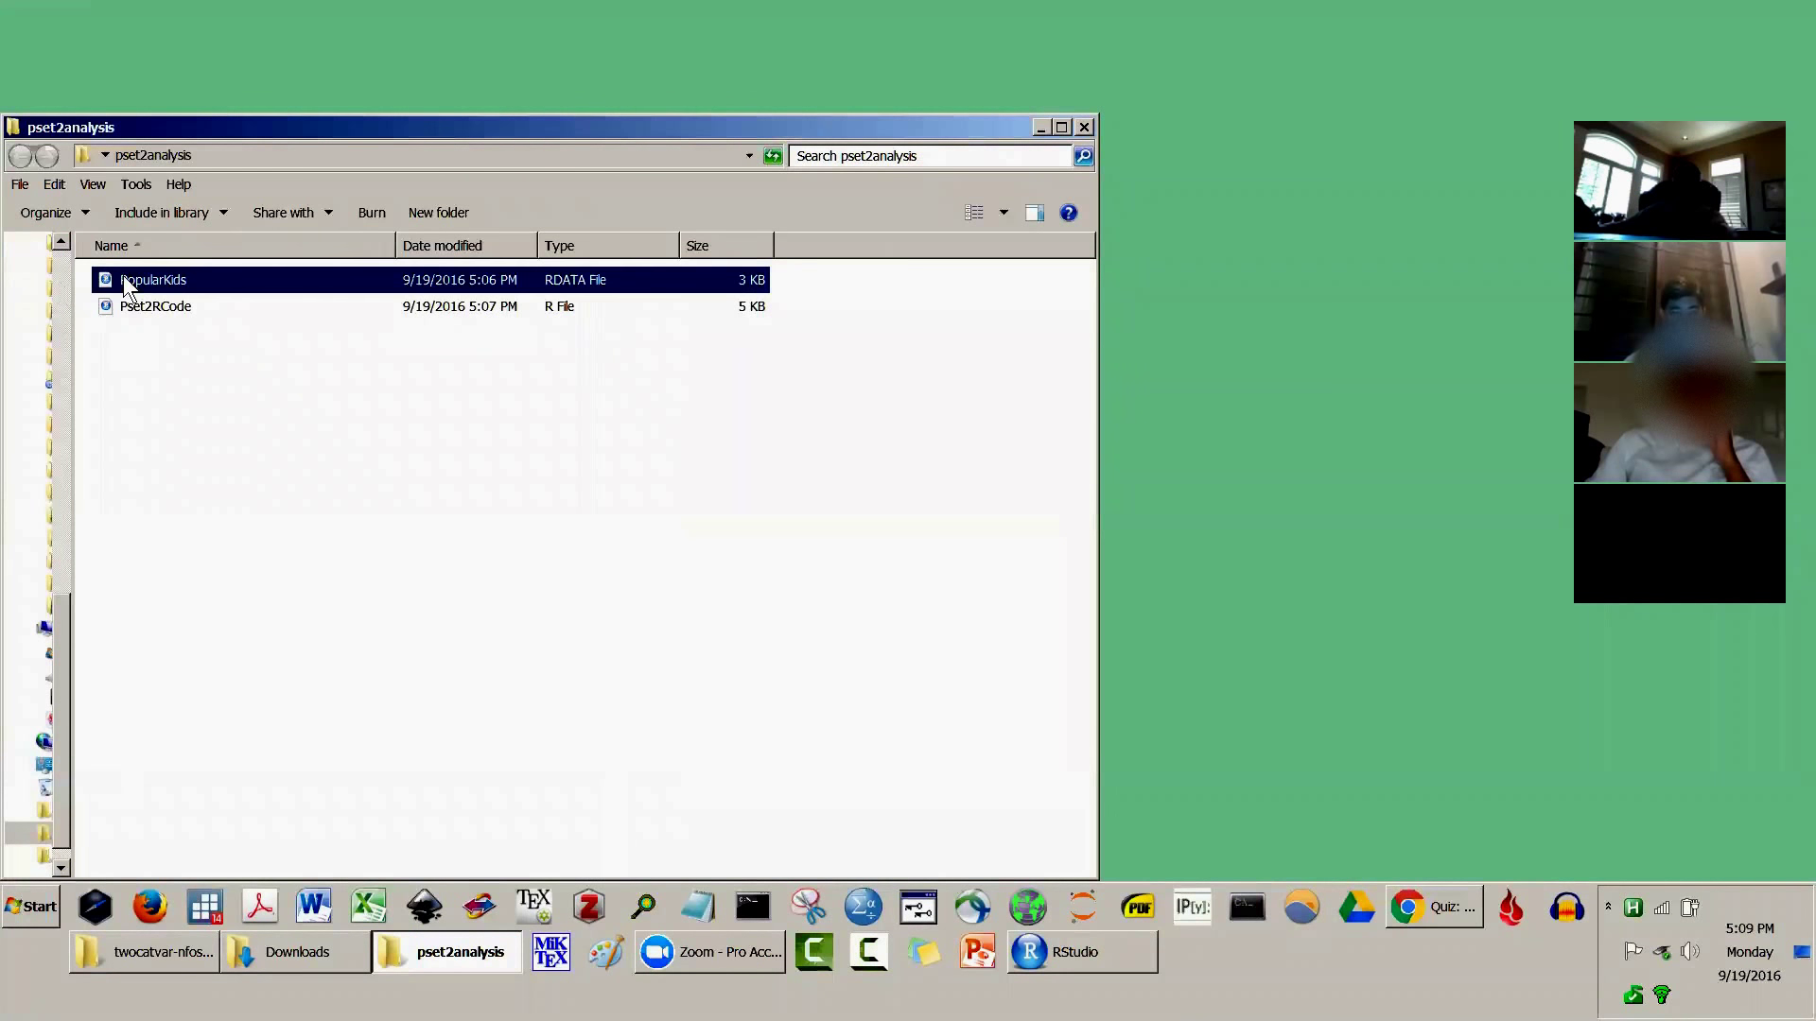
pyautogui.click(137, 305)
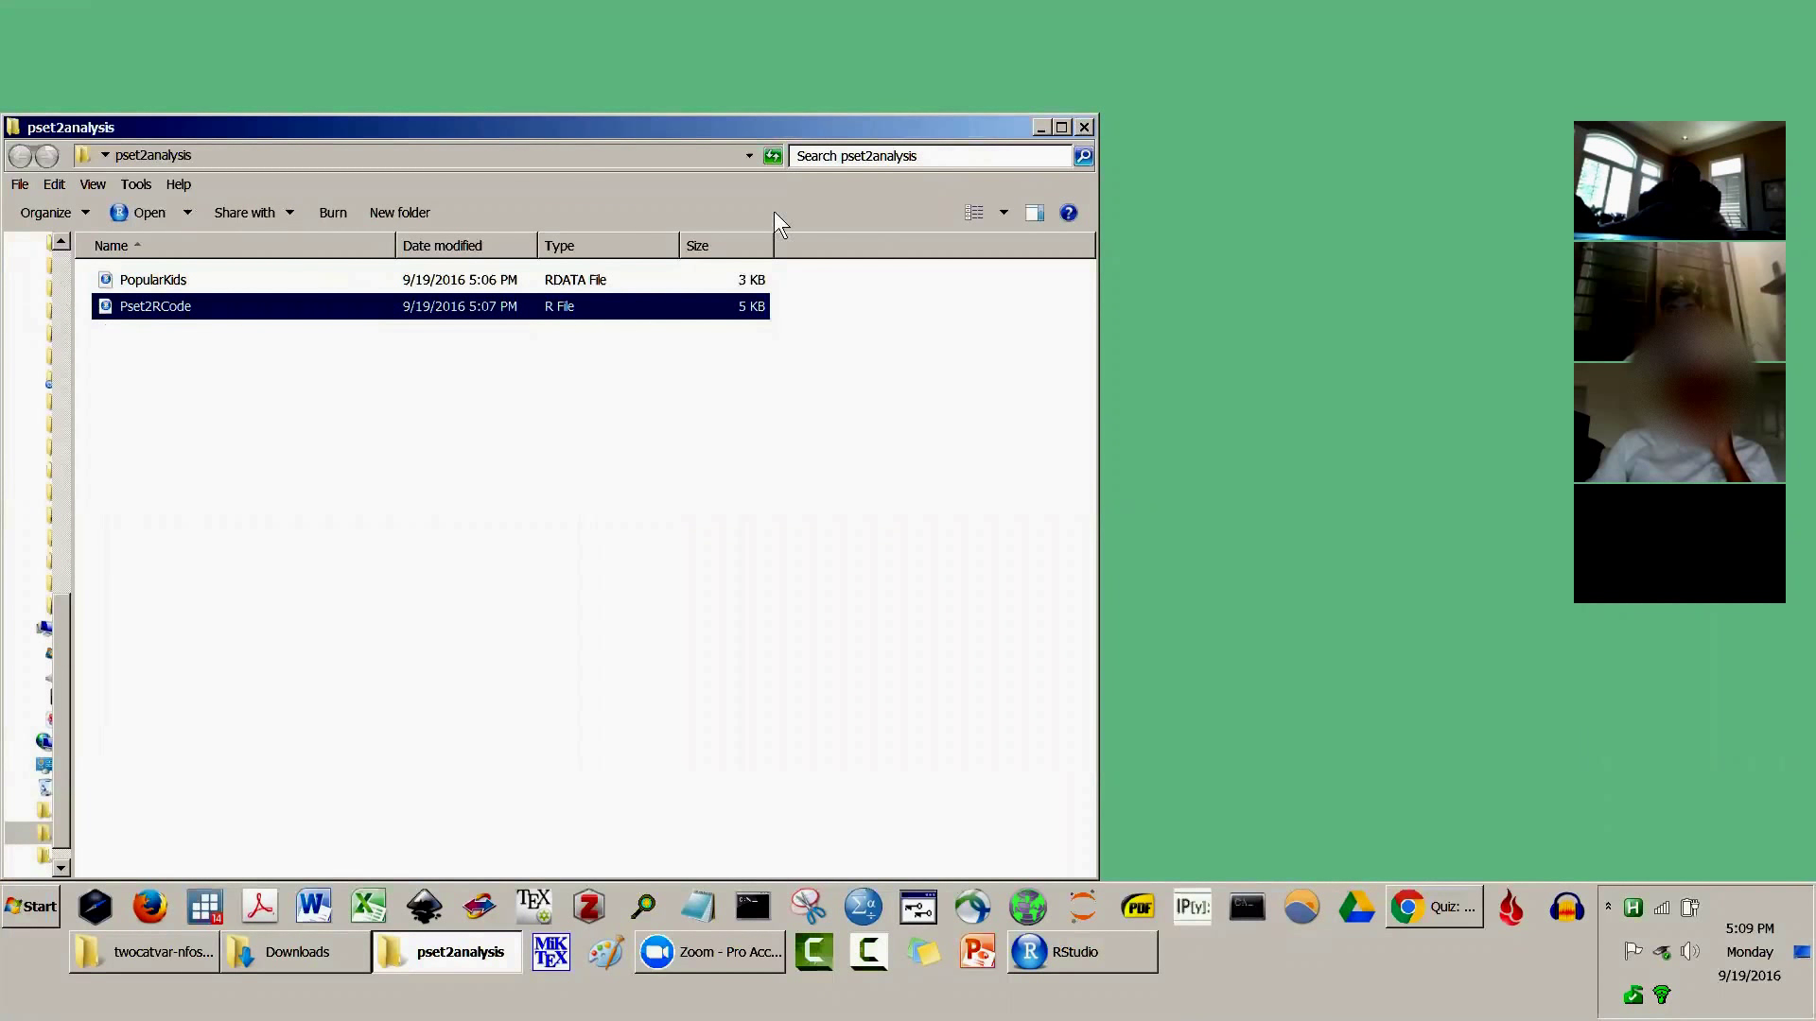
pyautogui.click(1085, 126)
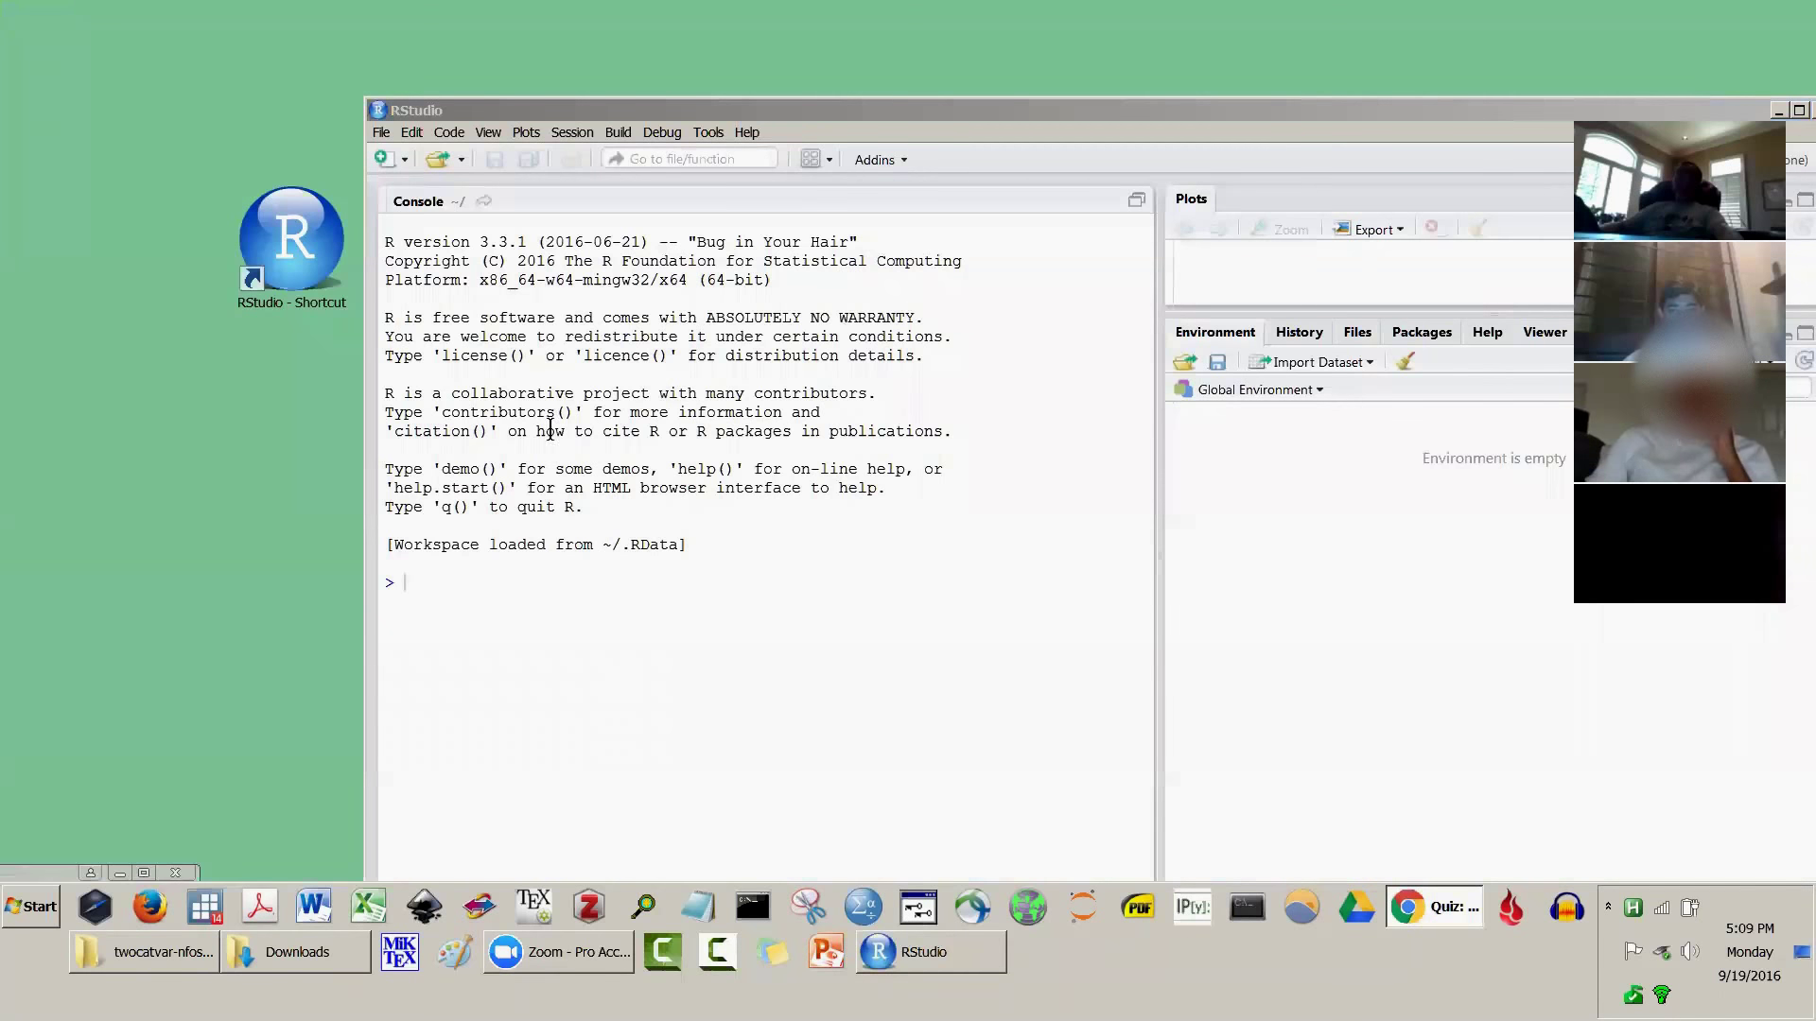
# - Move the RStudio window below the desktop icons and view the contents of the pset2analysis folder again
pyautogui.moveTo(864, 113); pyautogui.dragTo(652, 405)
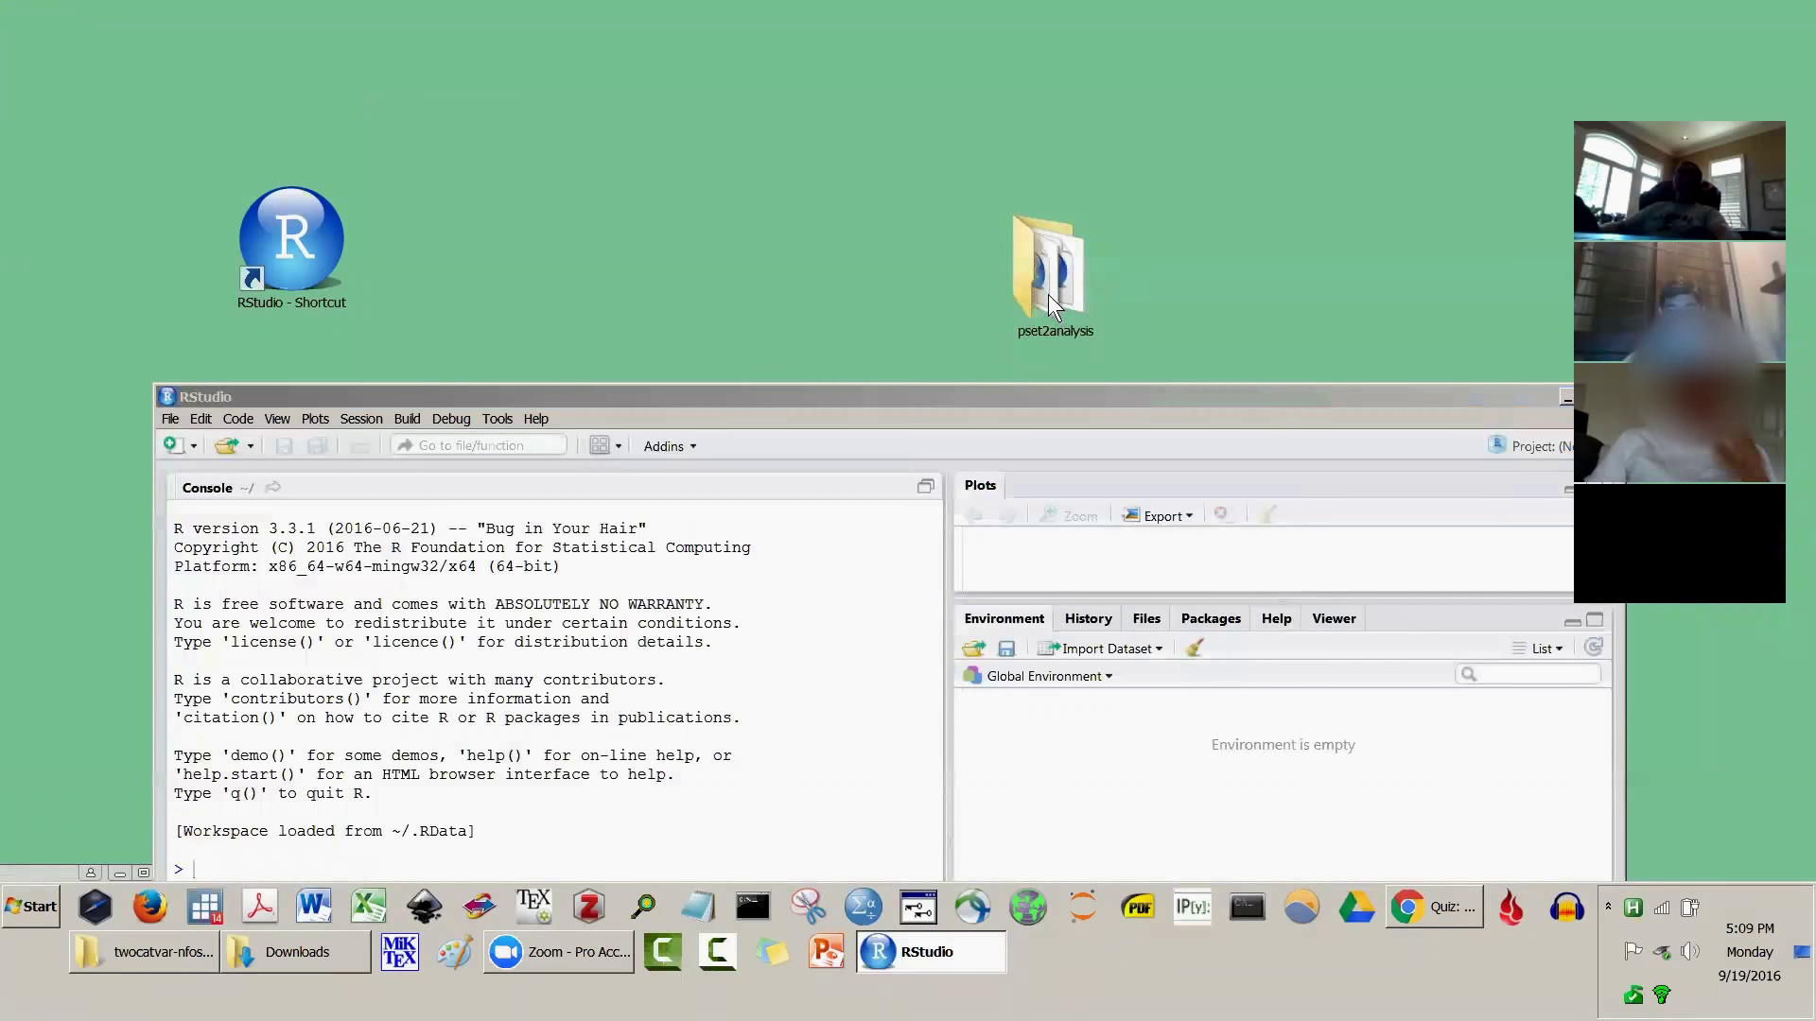
pyautogui.doubleClick(1049, 305)
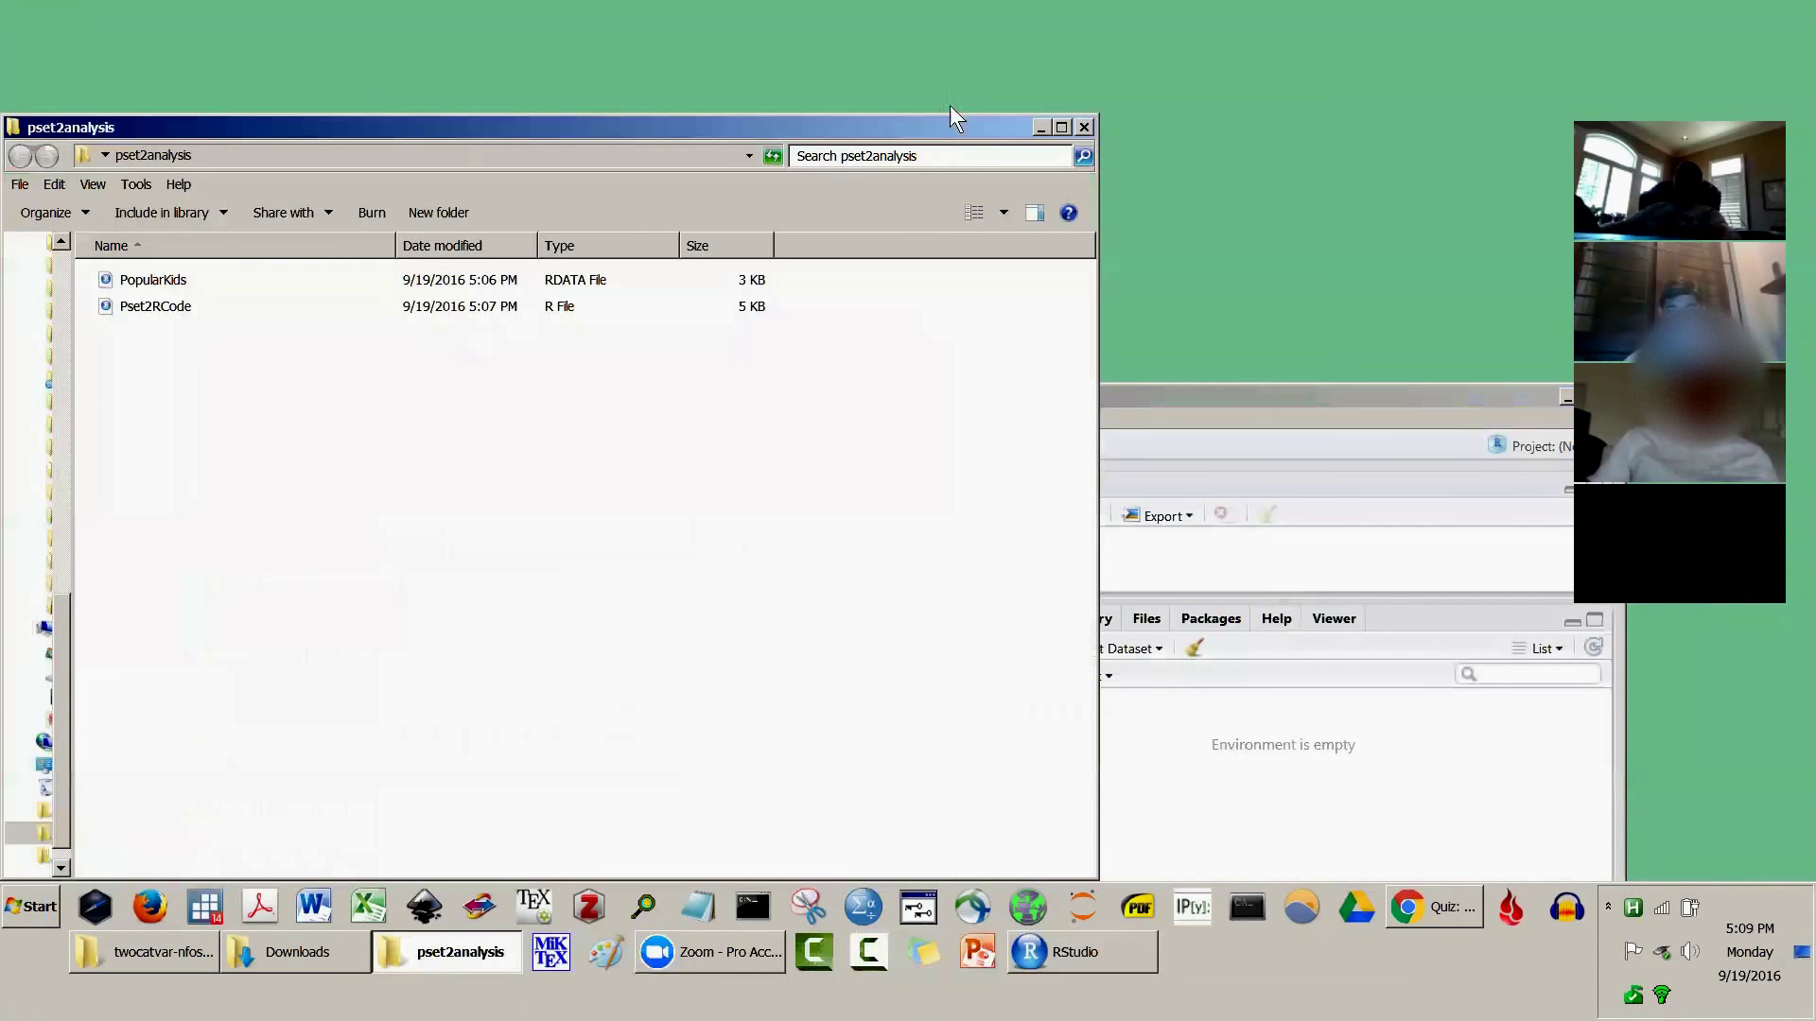
pyautogui.click(1083, 126)
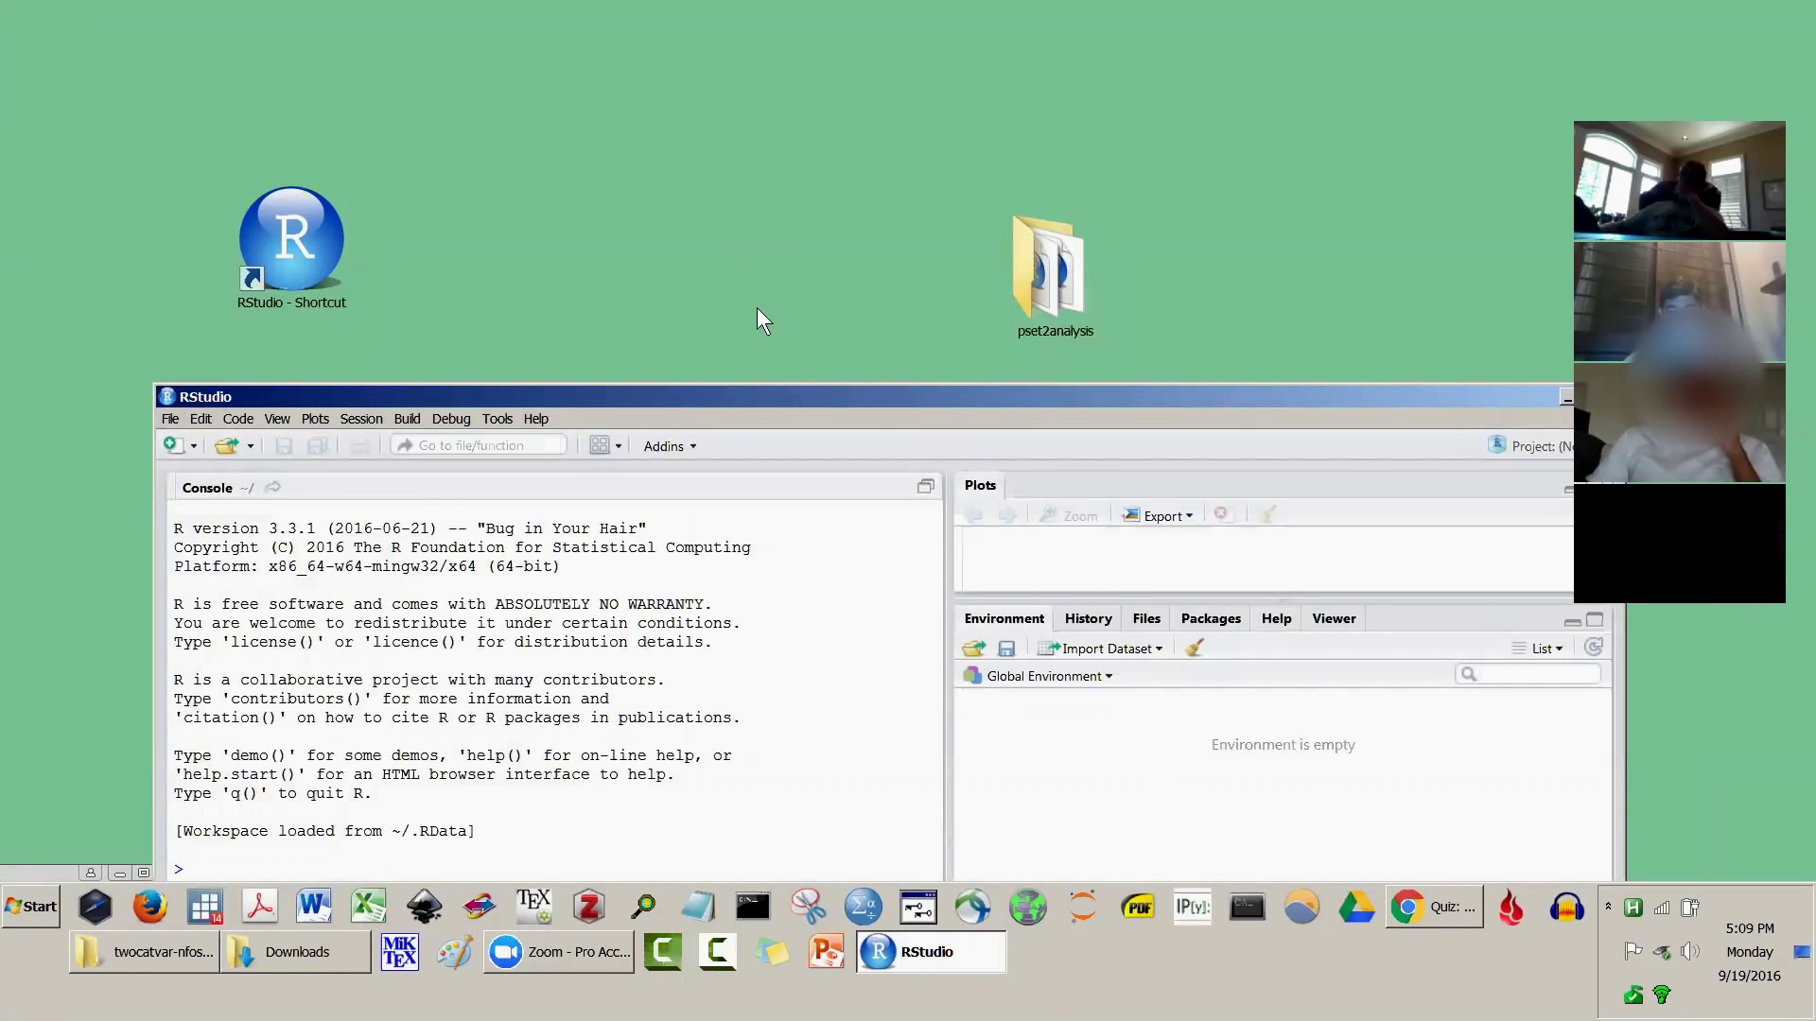
pyautogui.rightClick(745, 401)
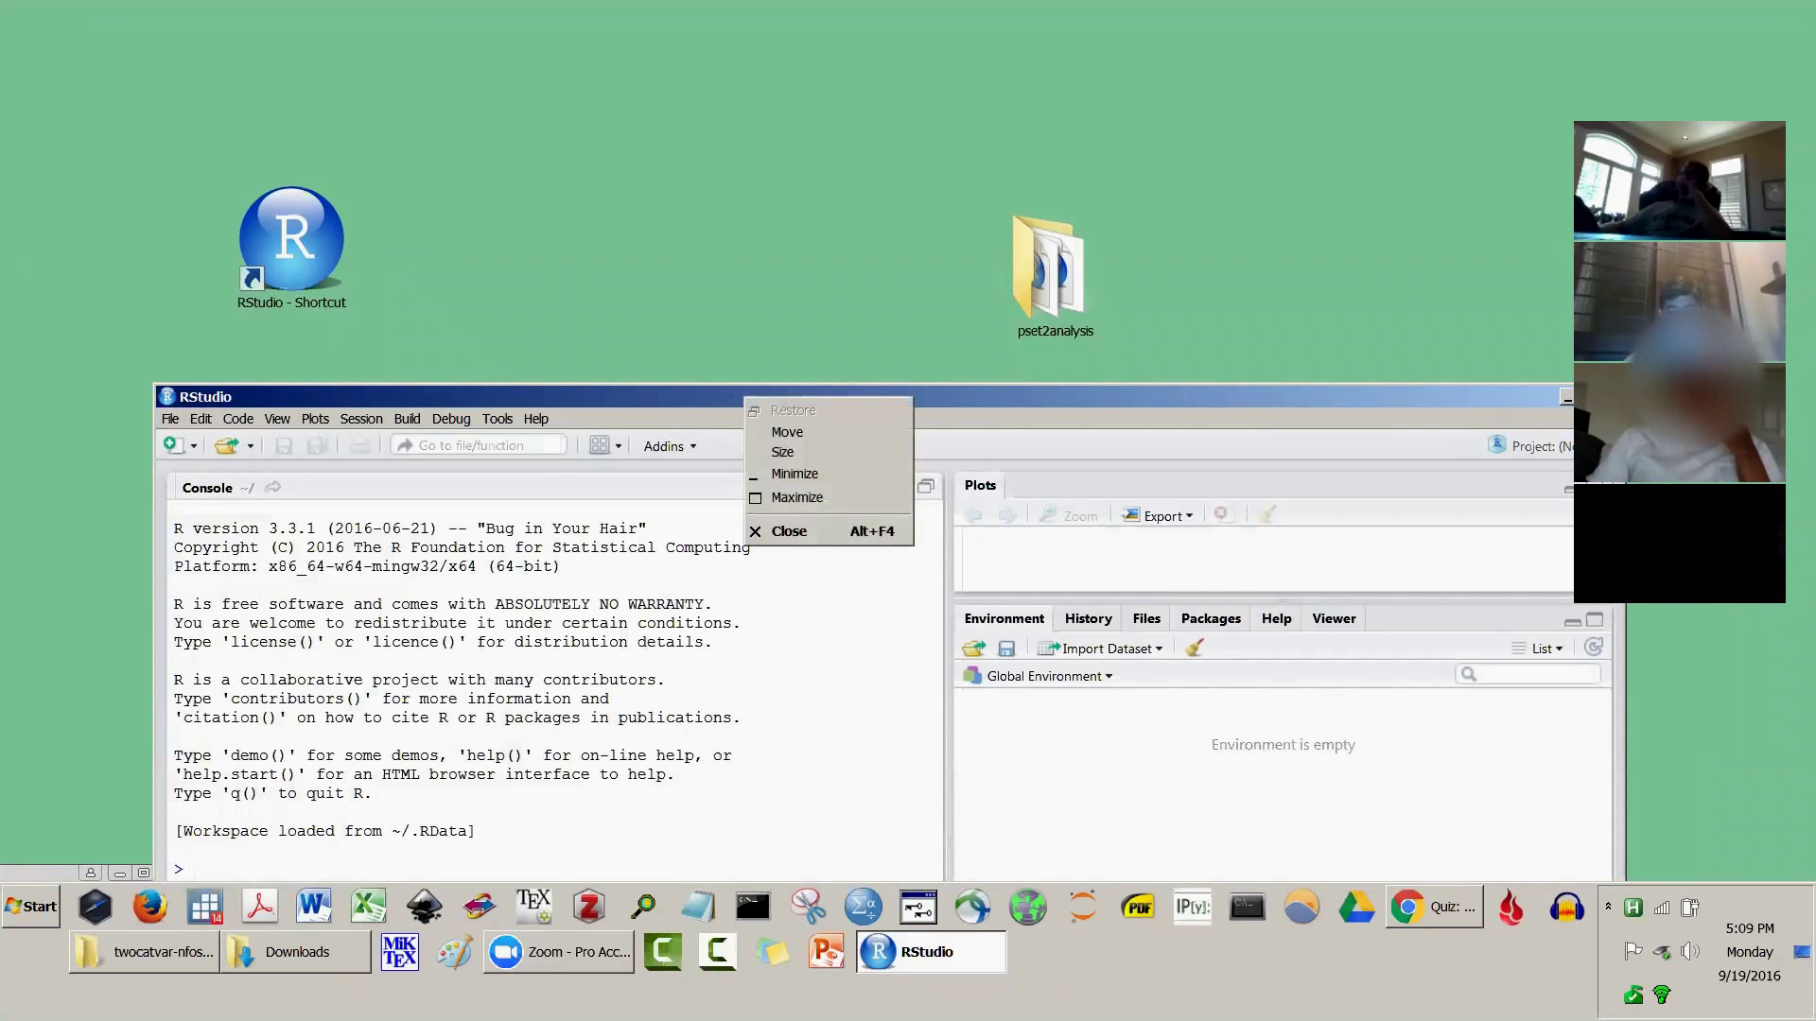
pyautogui.press('Escape')
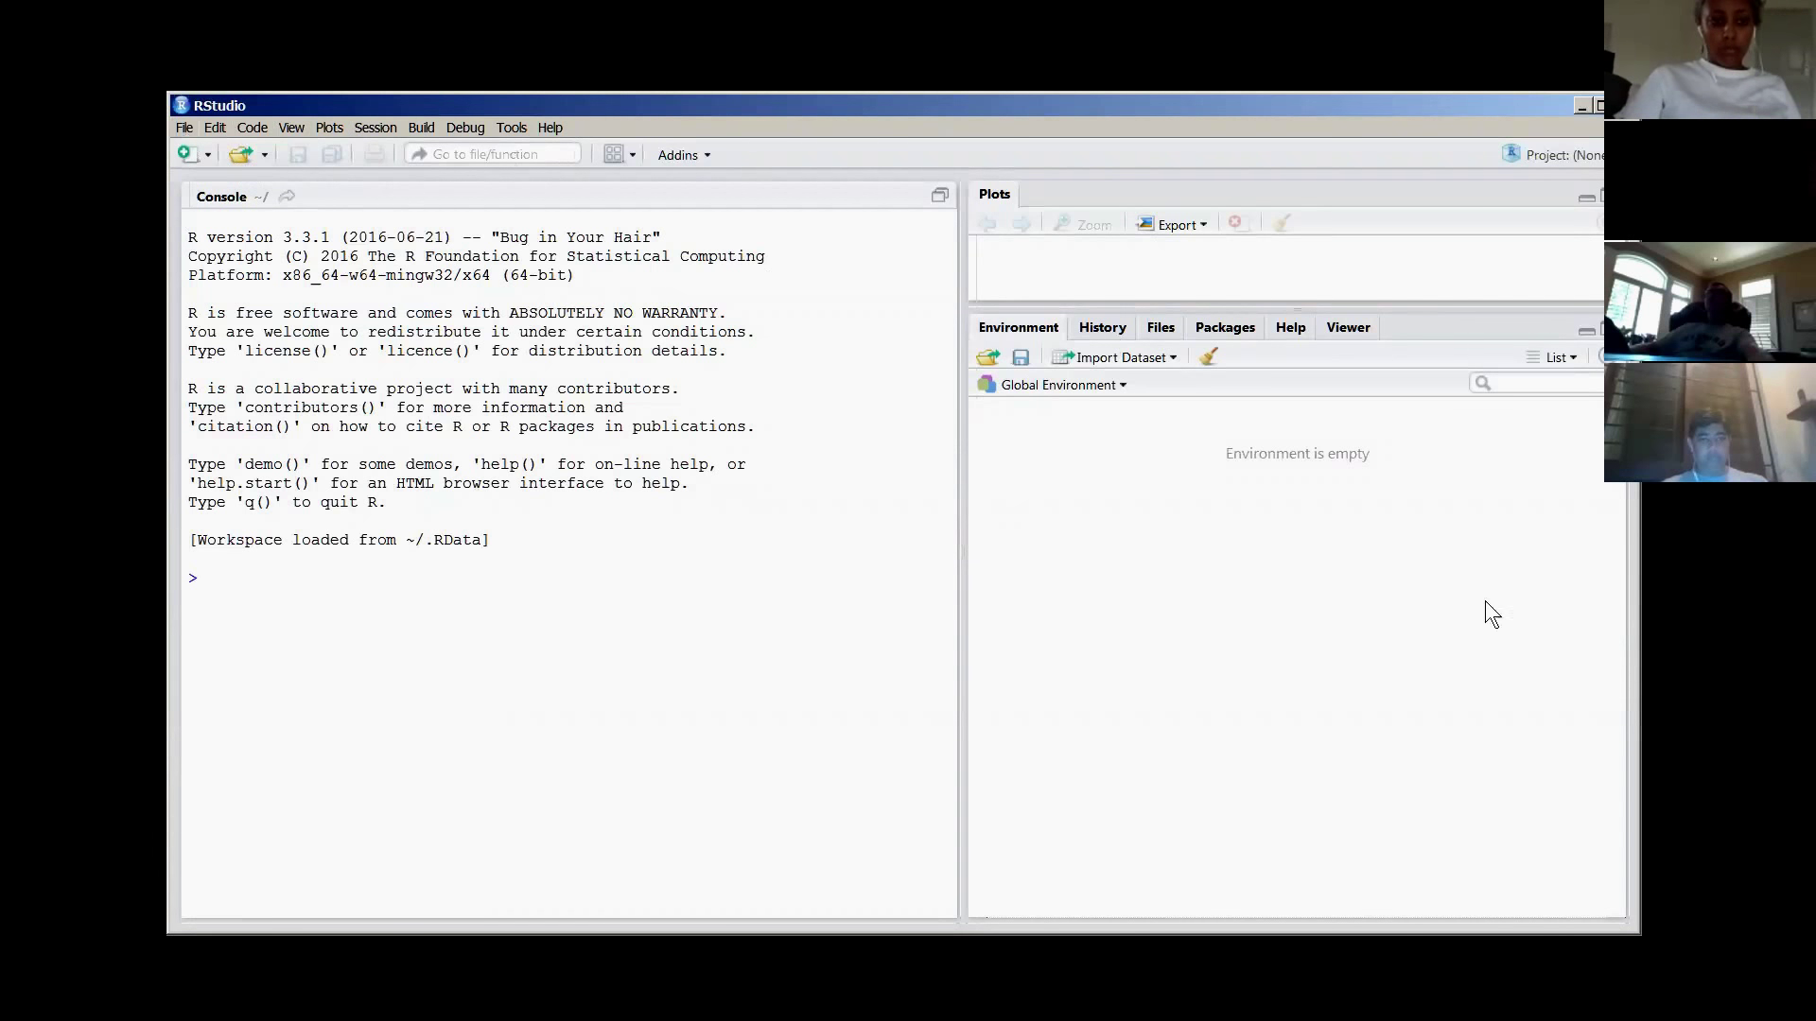
# - Load PopularKids.RData from the pset2analysis desktop folder into the global environment
pyautogui.click(185, 127)
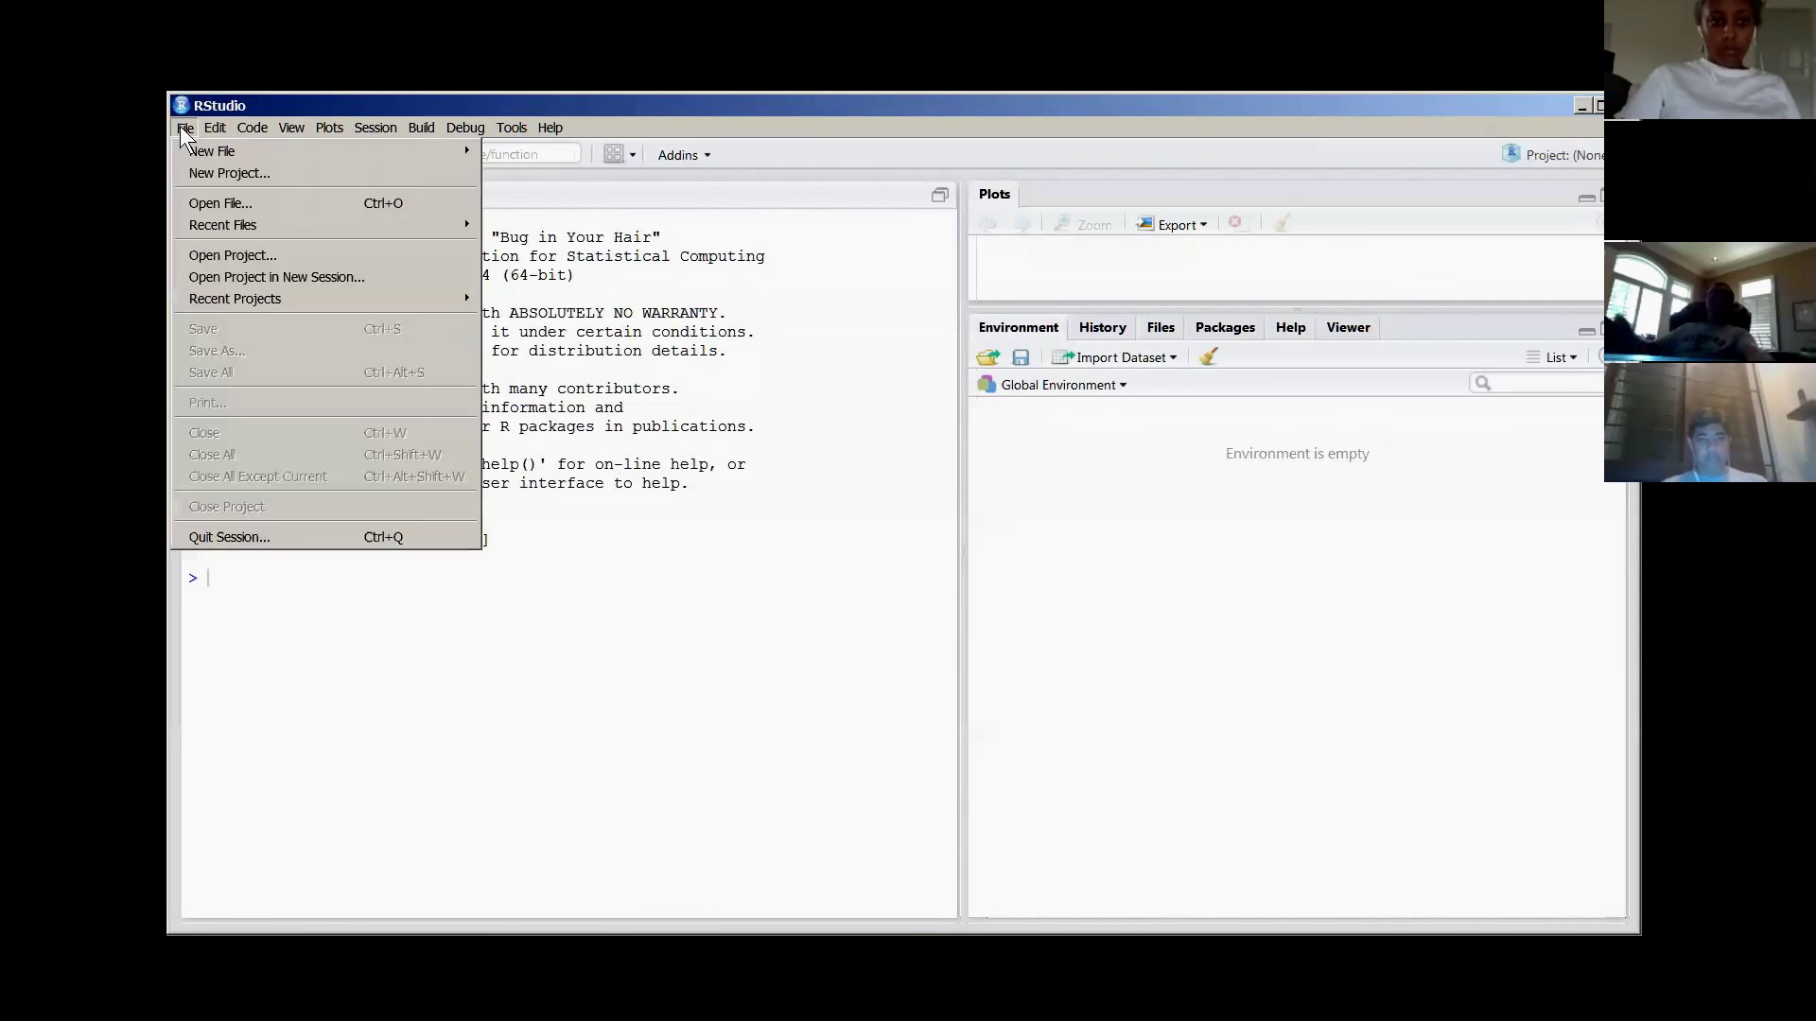
pyautogui.click(210, 204)
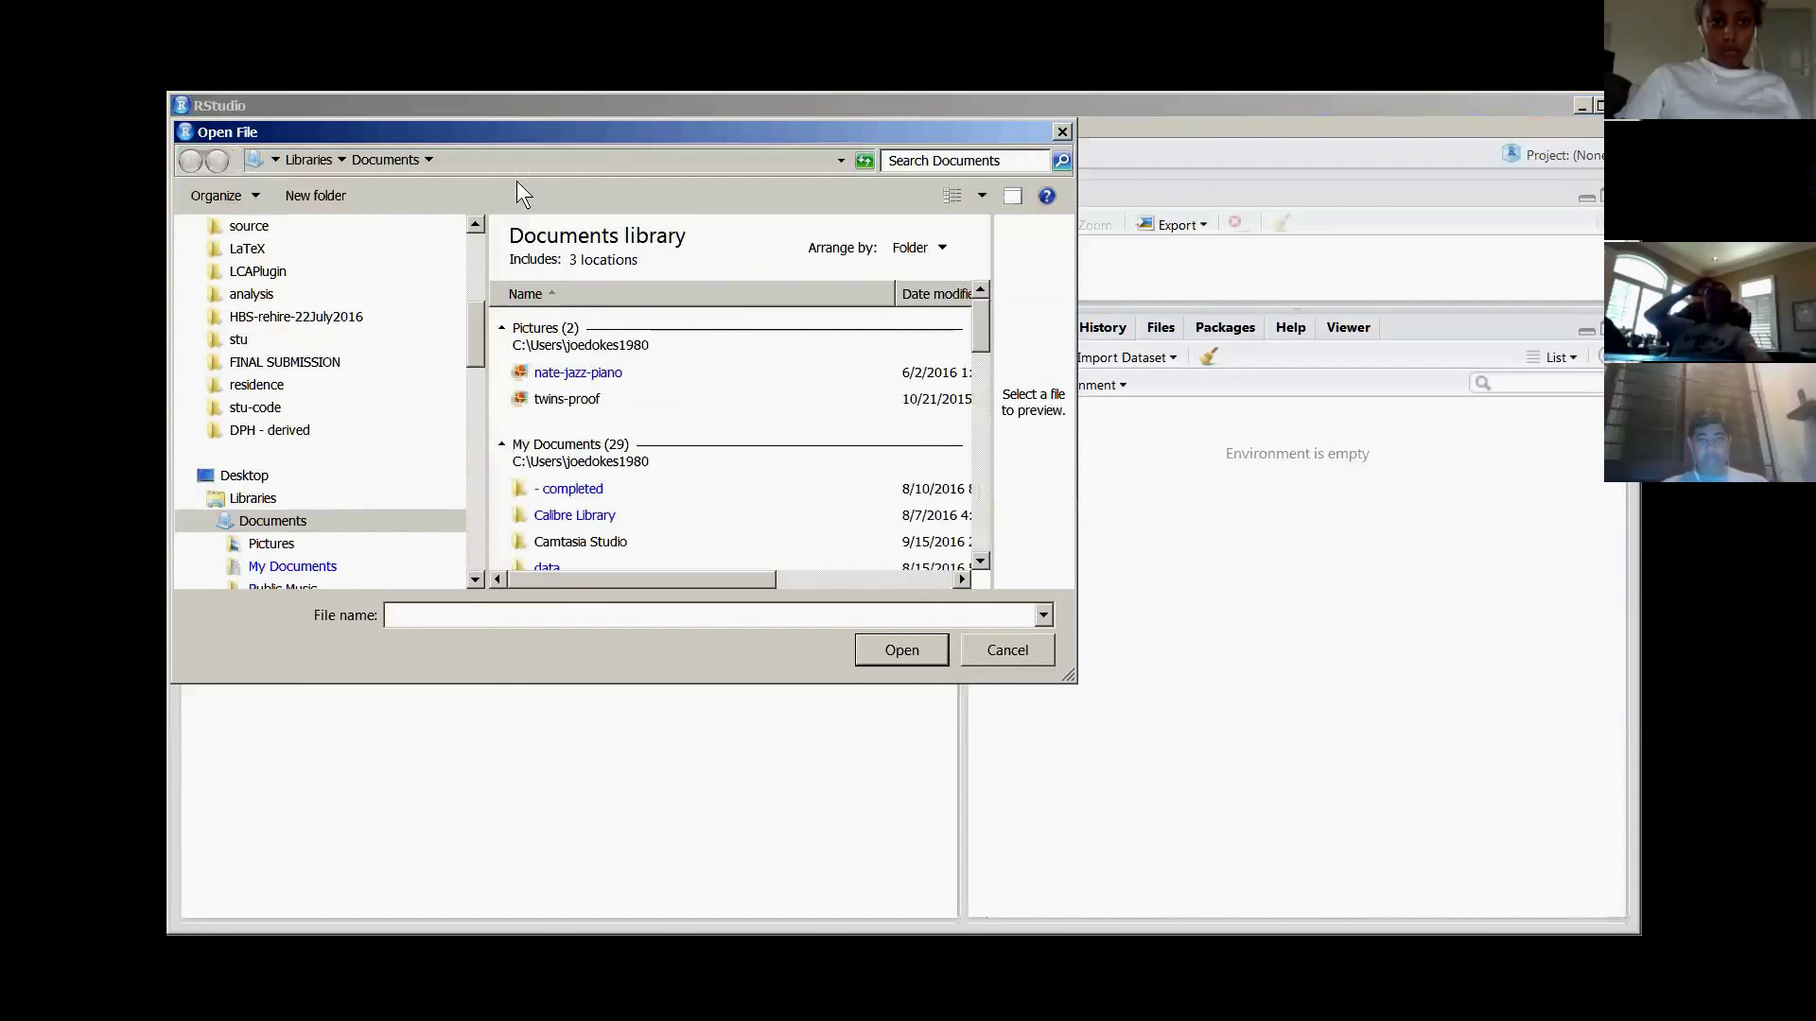
pyautogui.press('Escape')
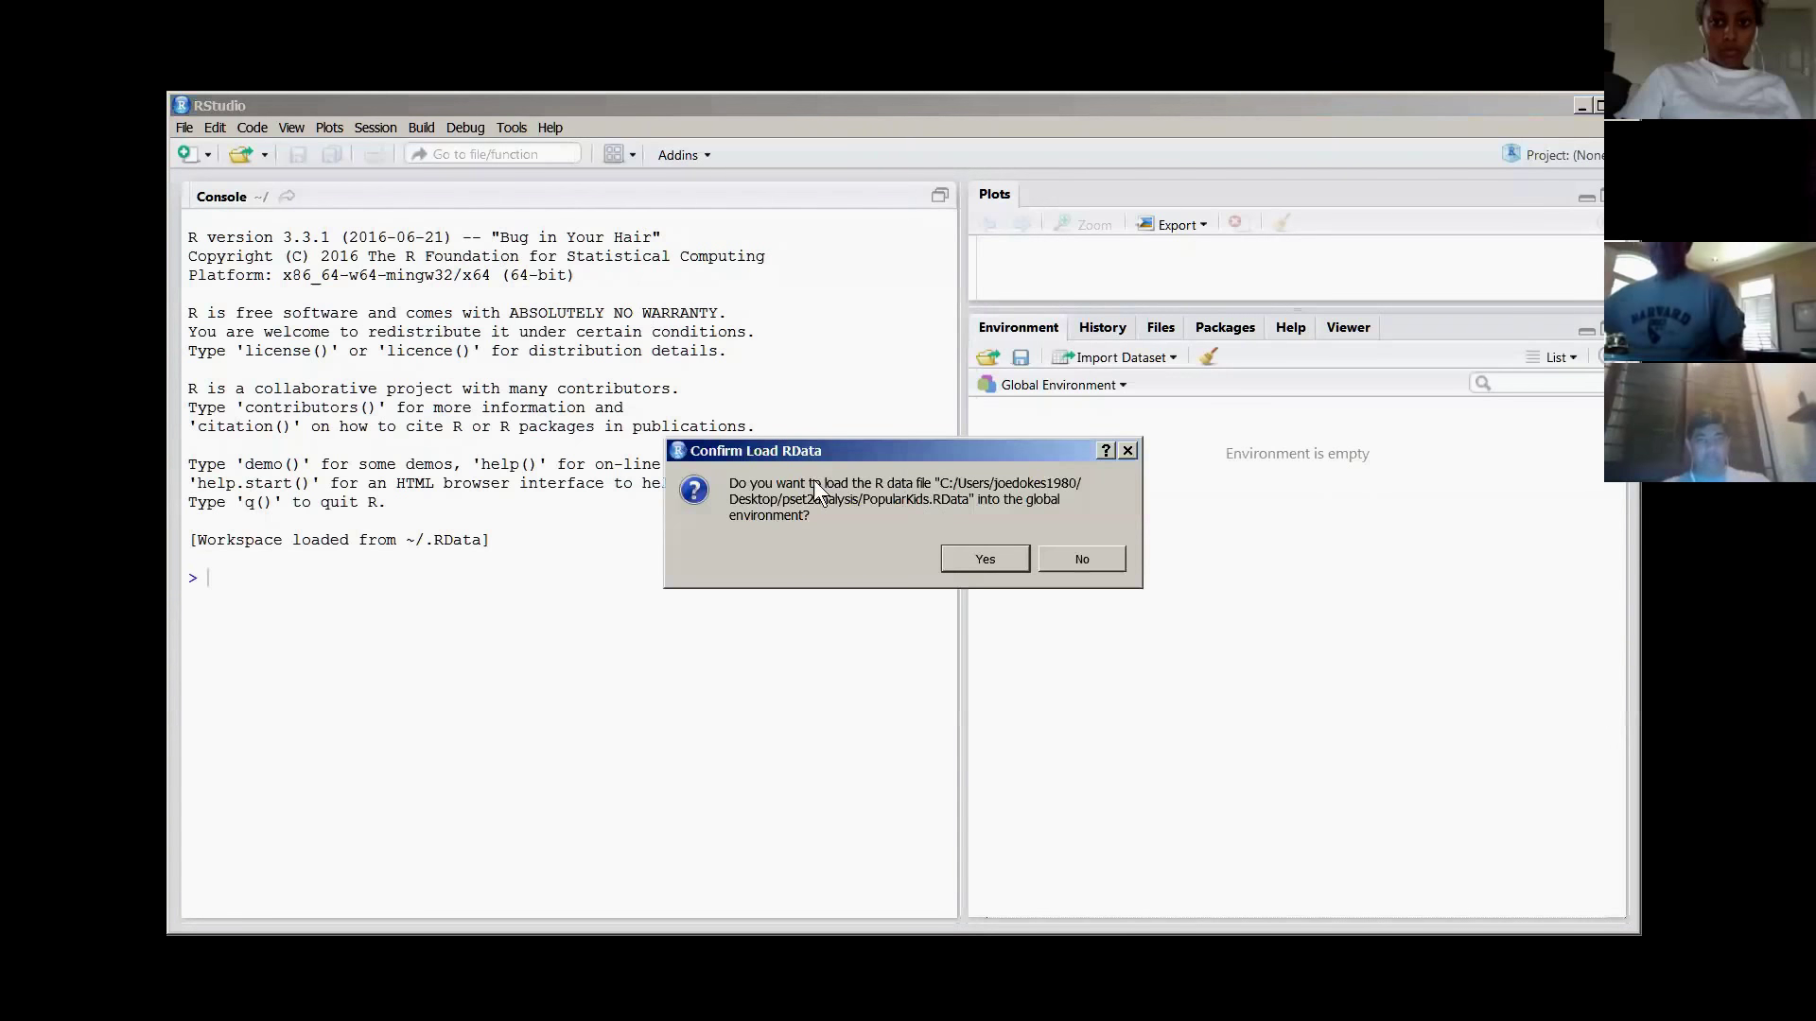
pyautogui.click(985, 552)
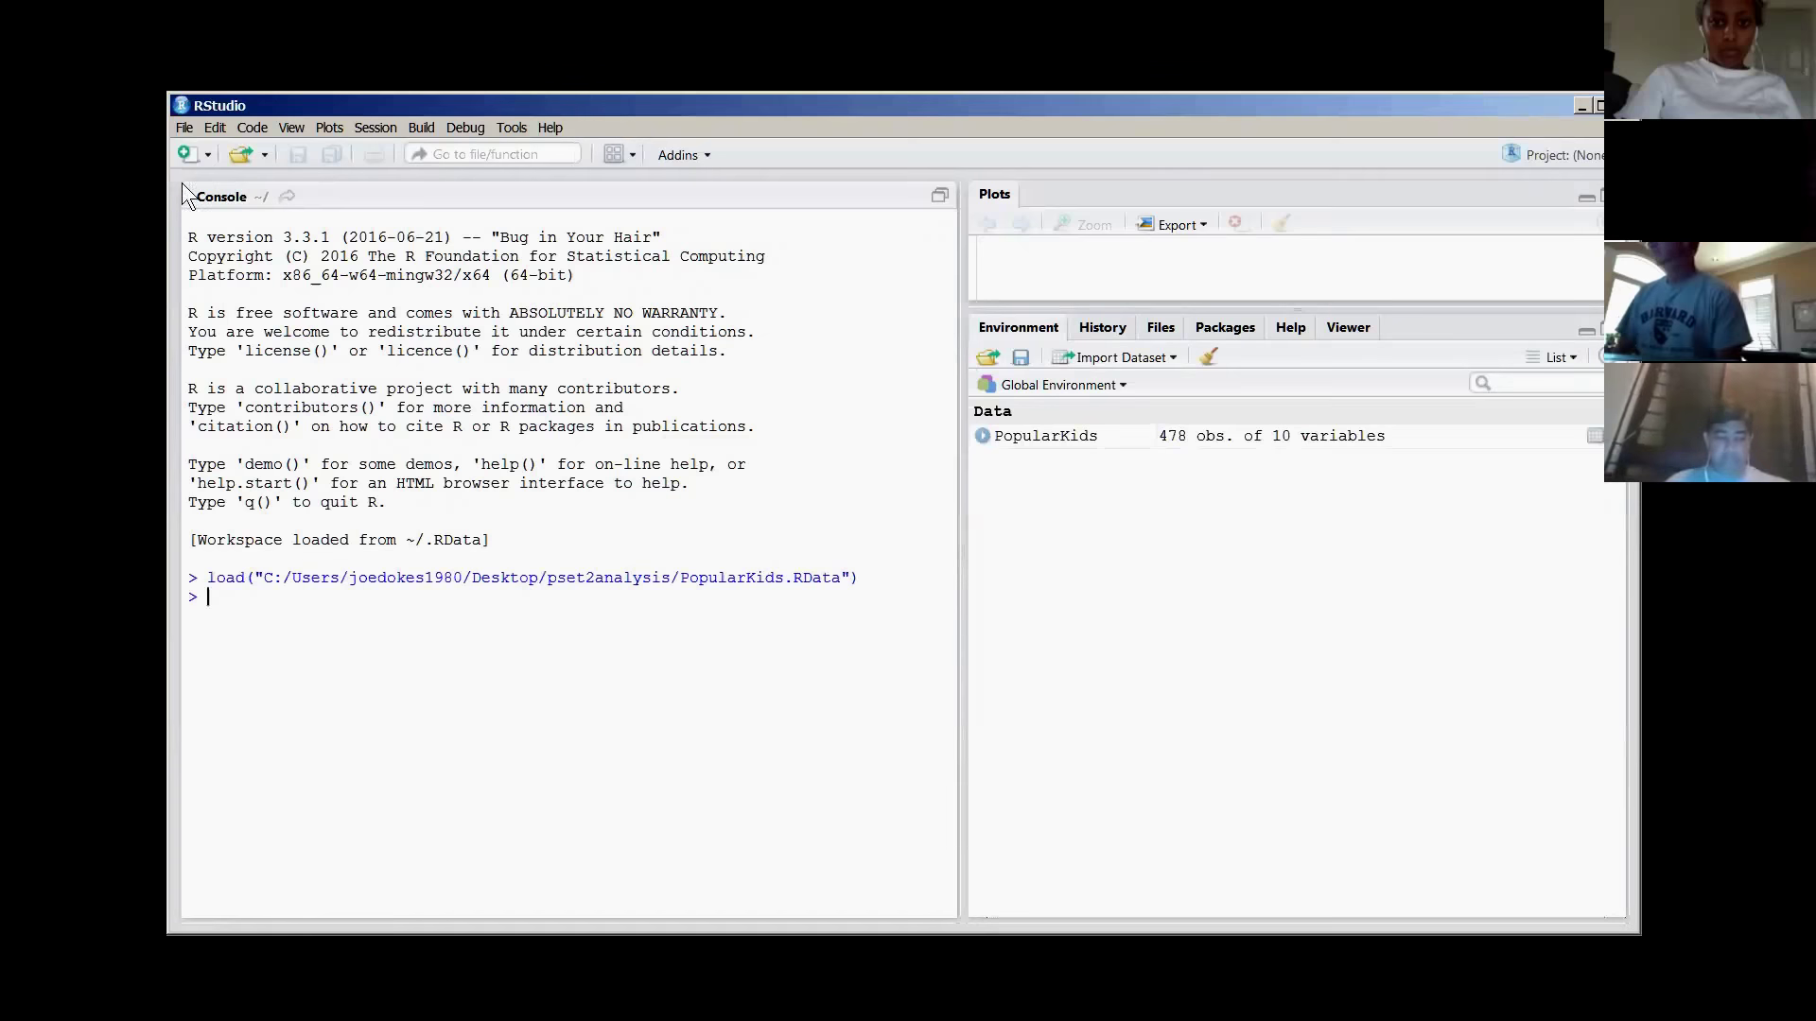
# - Open the Pset2RCode.R script in the source editor
pyautogui.click(184, 127)
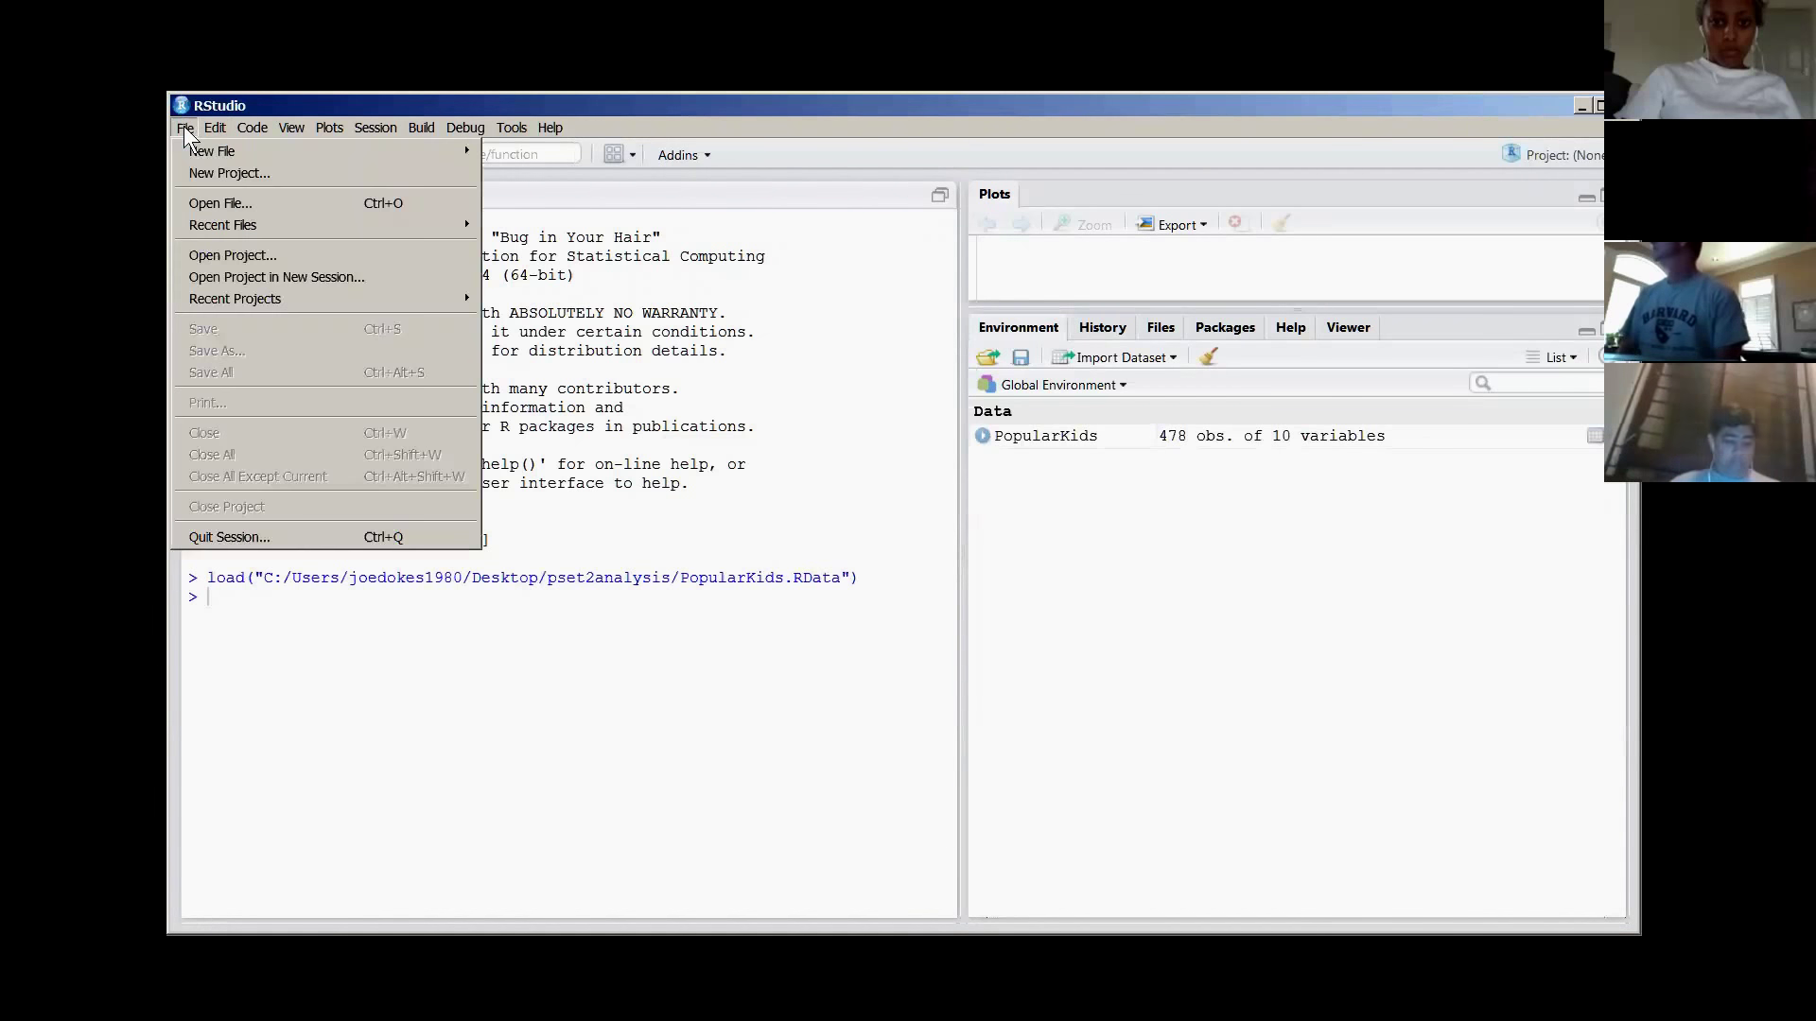
pyautogui.click(208, 202)
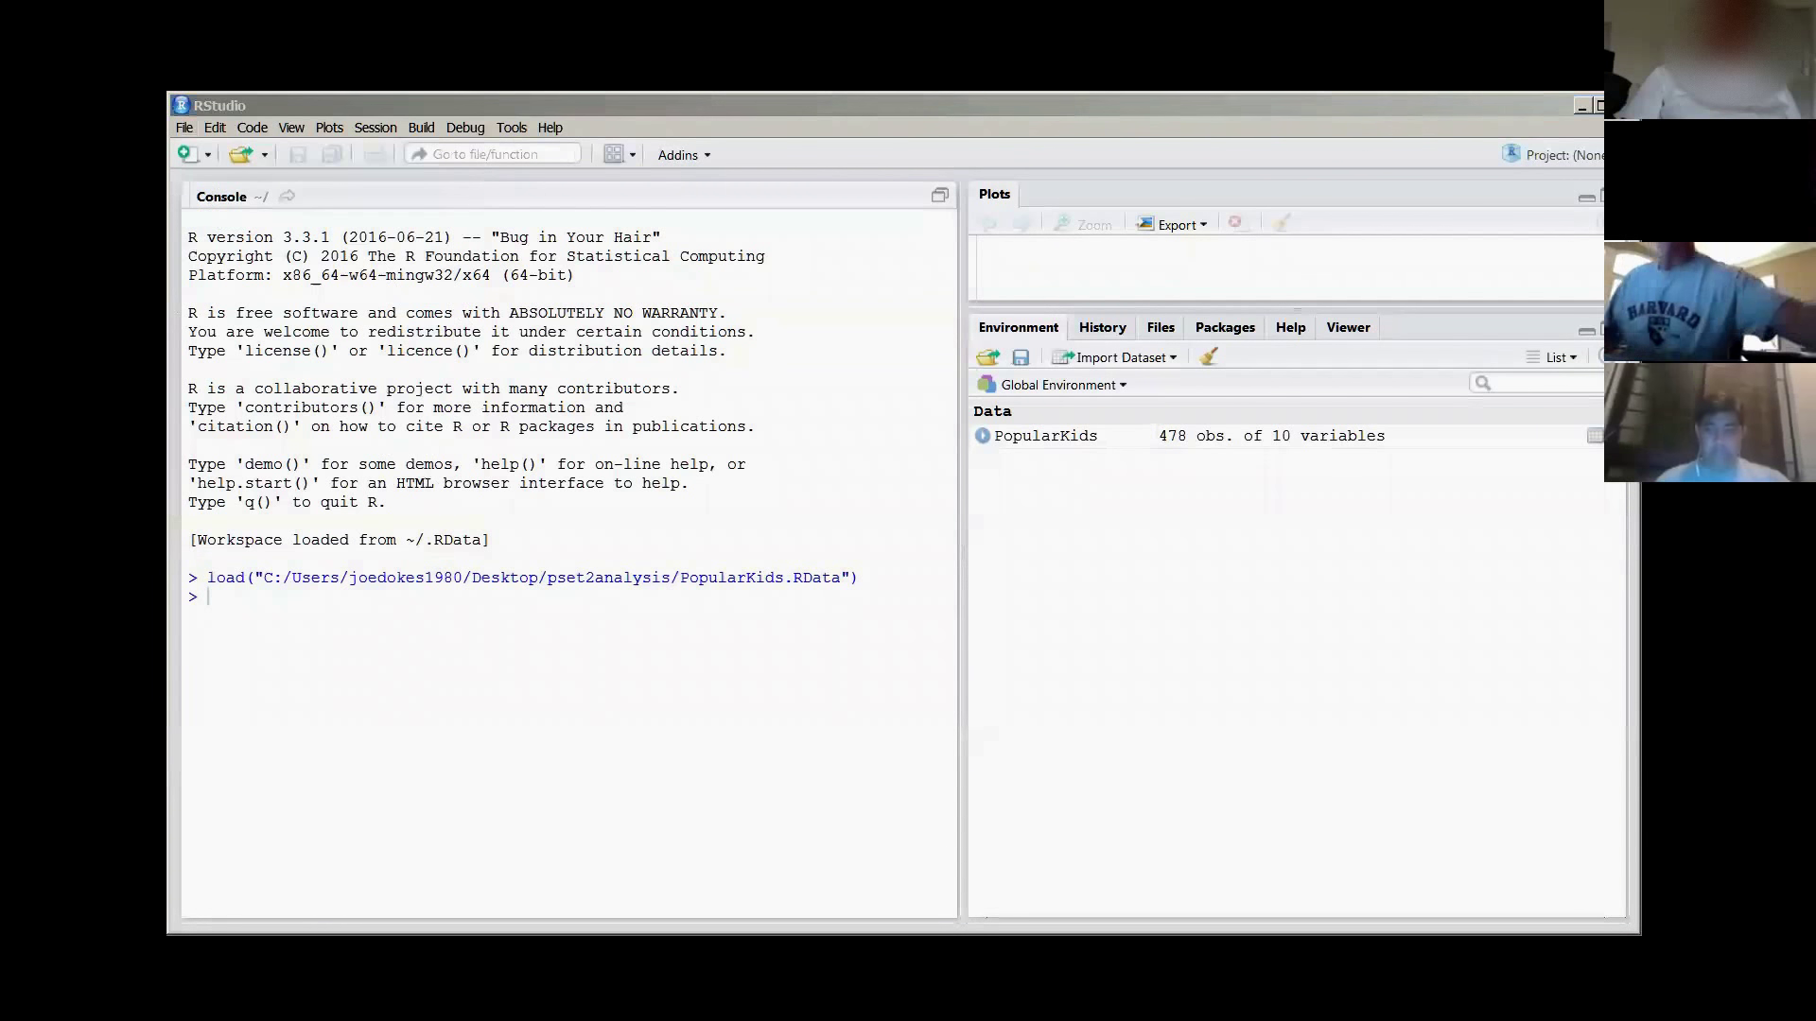
pyautogui.press('Return')
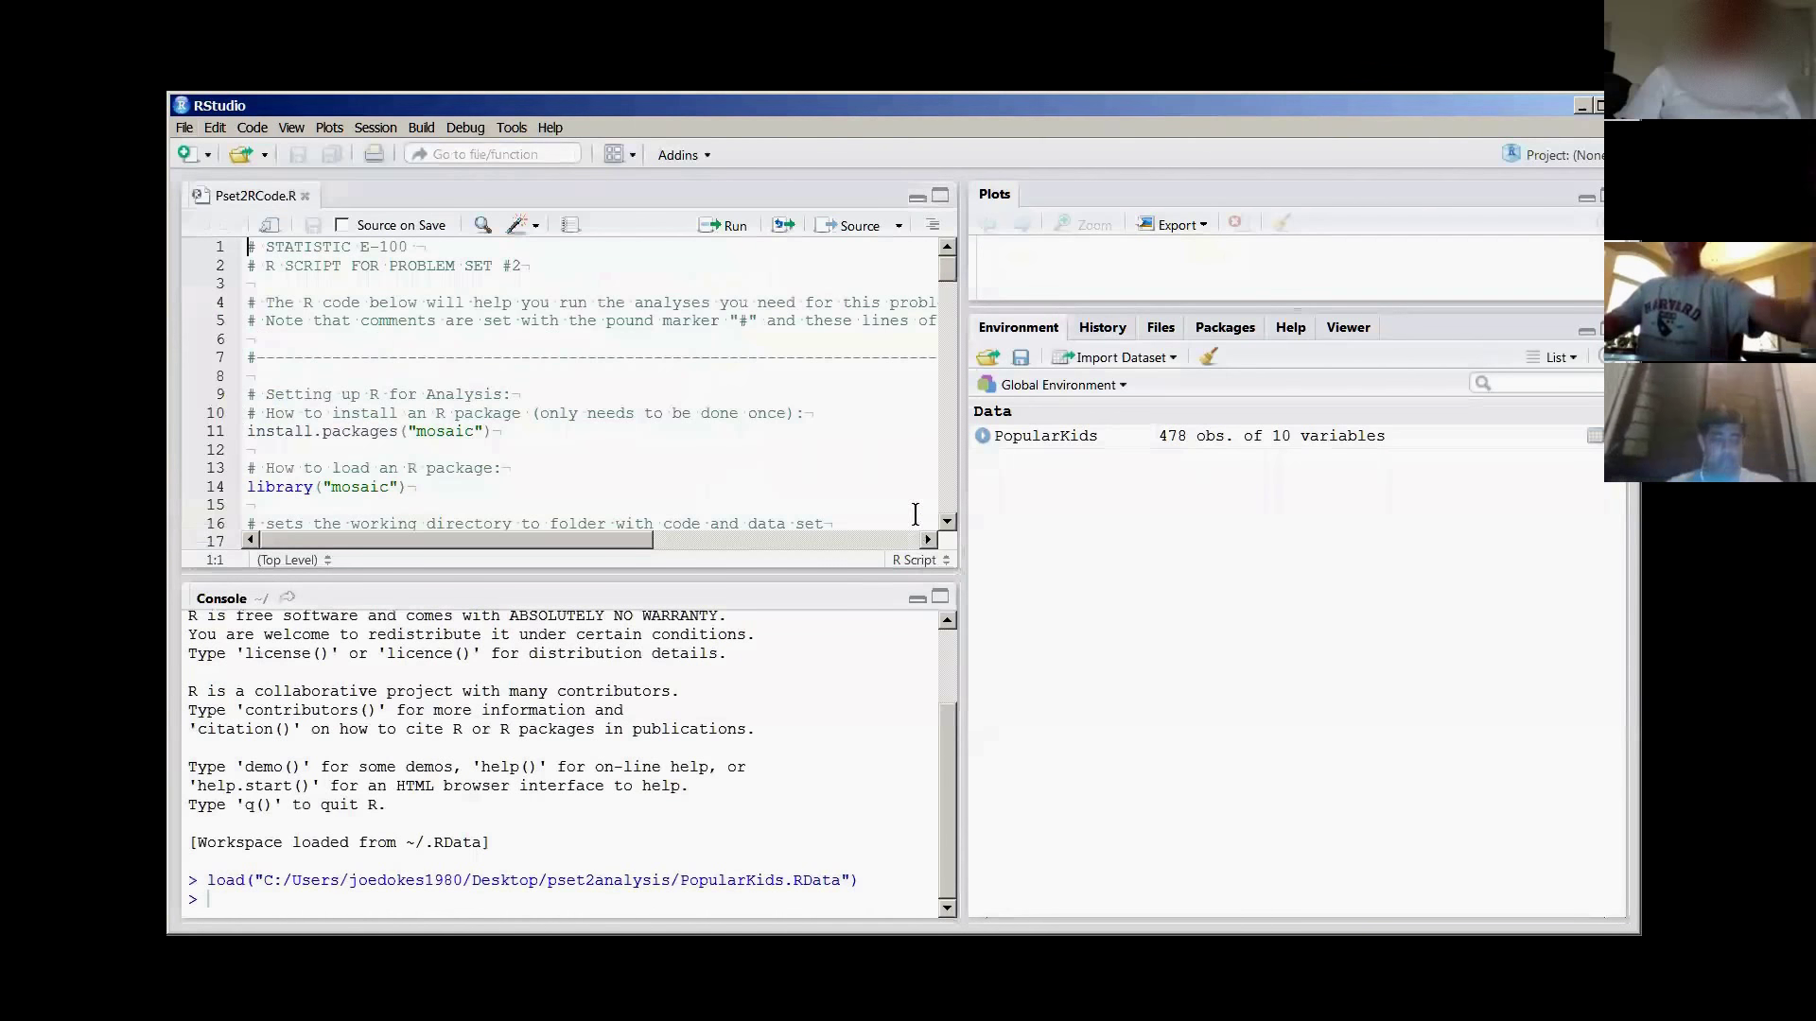
# - Examine the script's setup section and compare its data loading lines with the load command in the console
pyautogui.moveTo(248, 450); pyautogui.dragTo(511, 468)
pyautogui.click(567, 339)
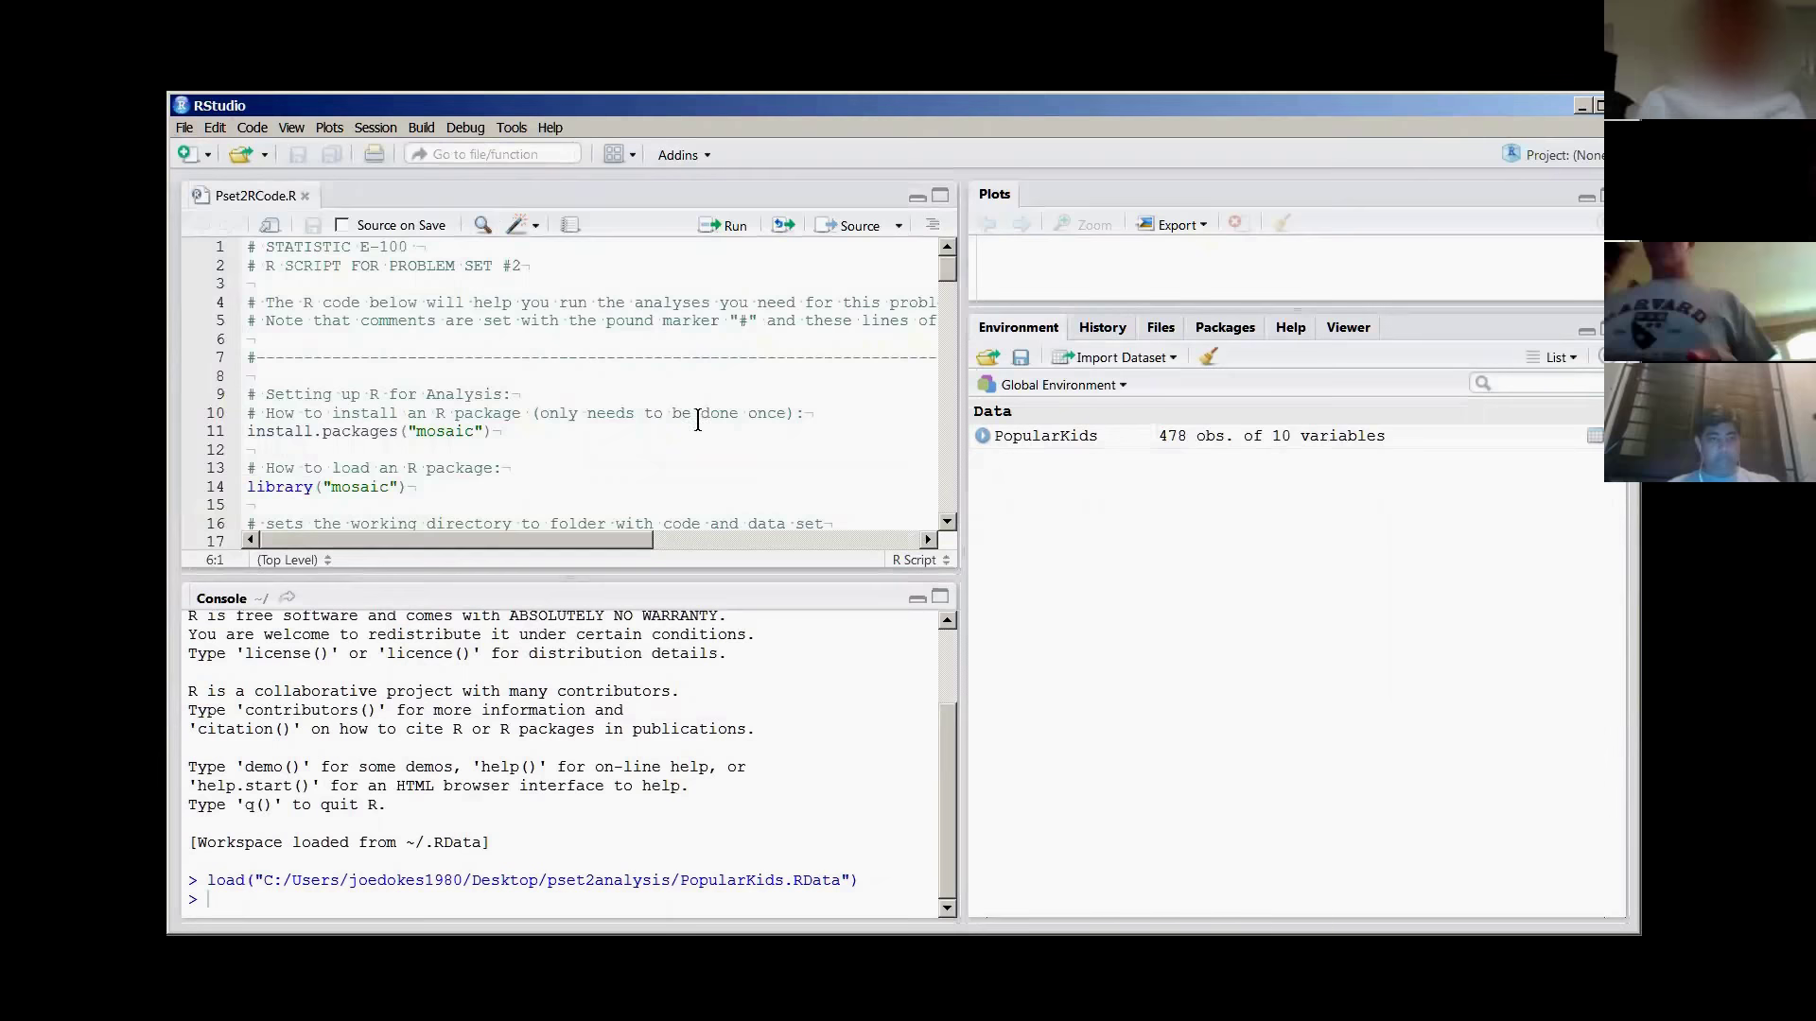
pyautogui.click(547, 468)
pyautogui.scroll(-3, 560, 452)
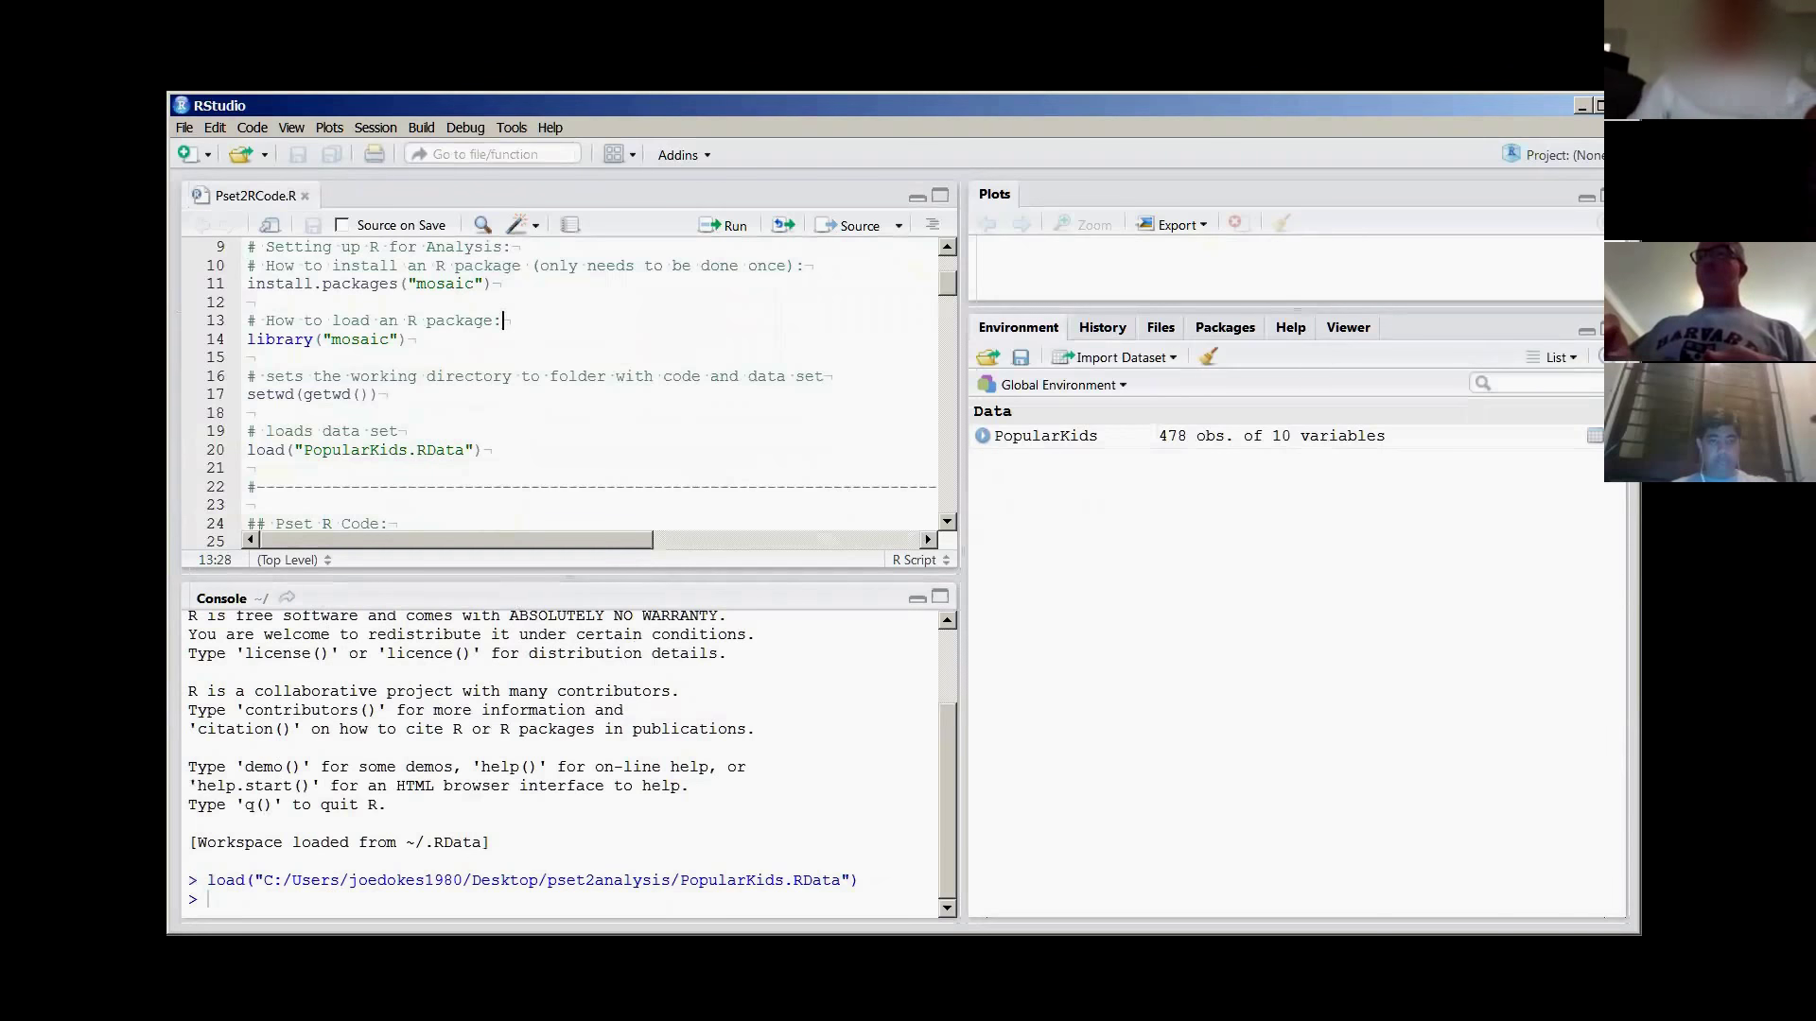
pyautogui.click(466, 892)
pyautogui.moveTo(466, 892); pyautogui.dragTo(292, 884)
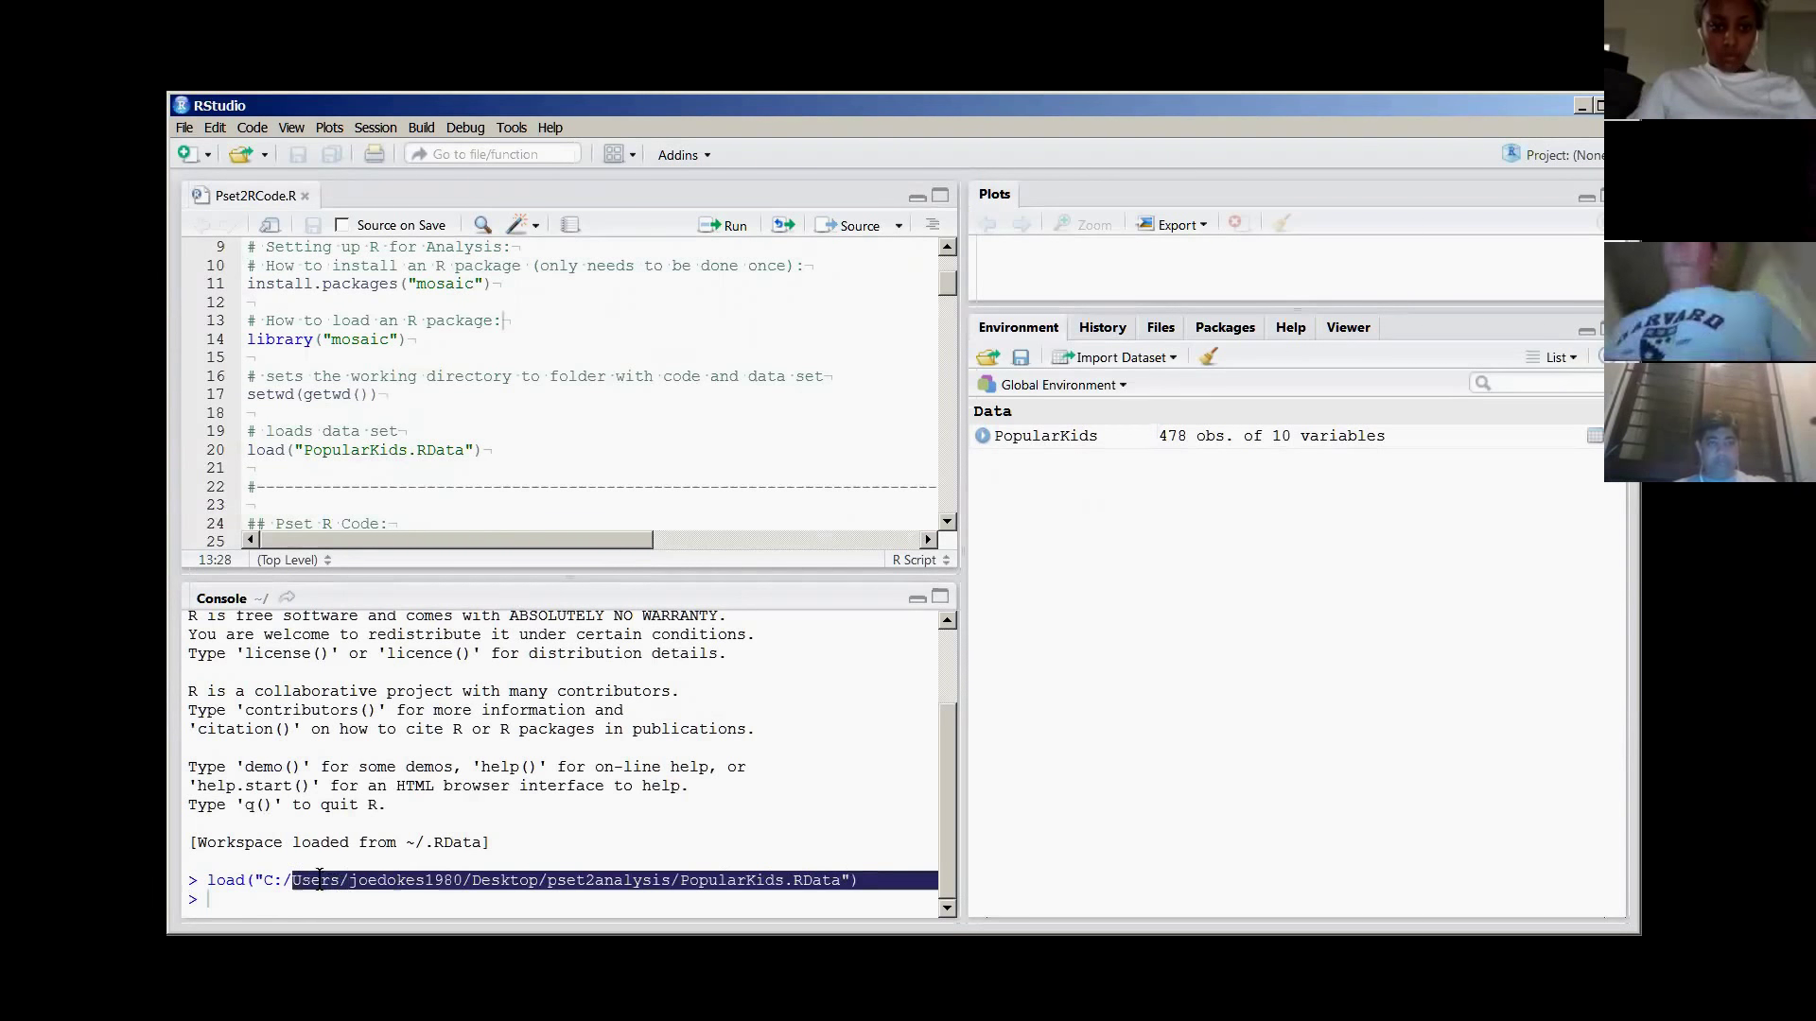
pyautogui.tripleClick(292, 884)
pyautogui.click(490, 379)
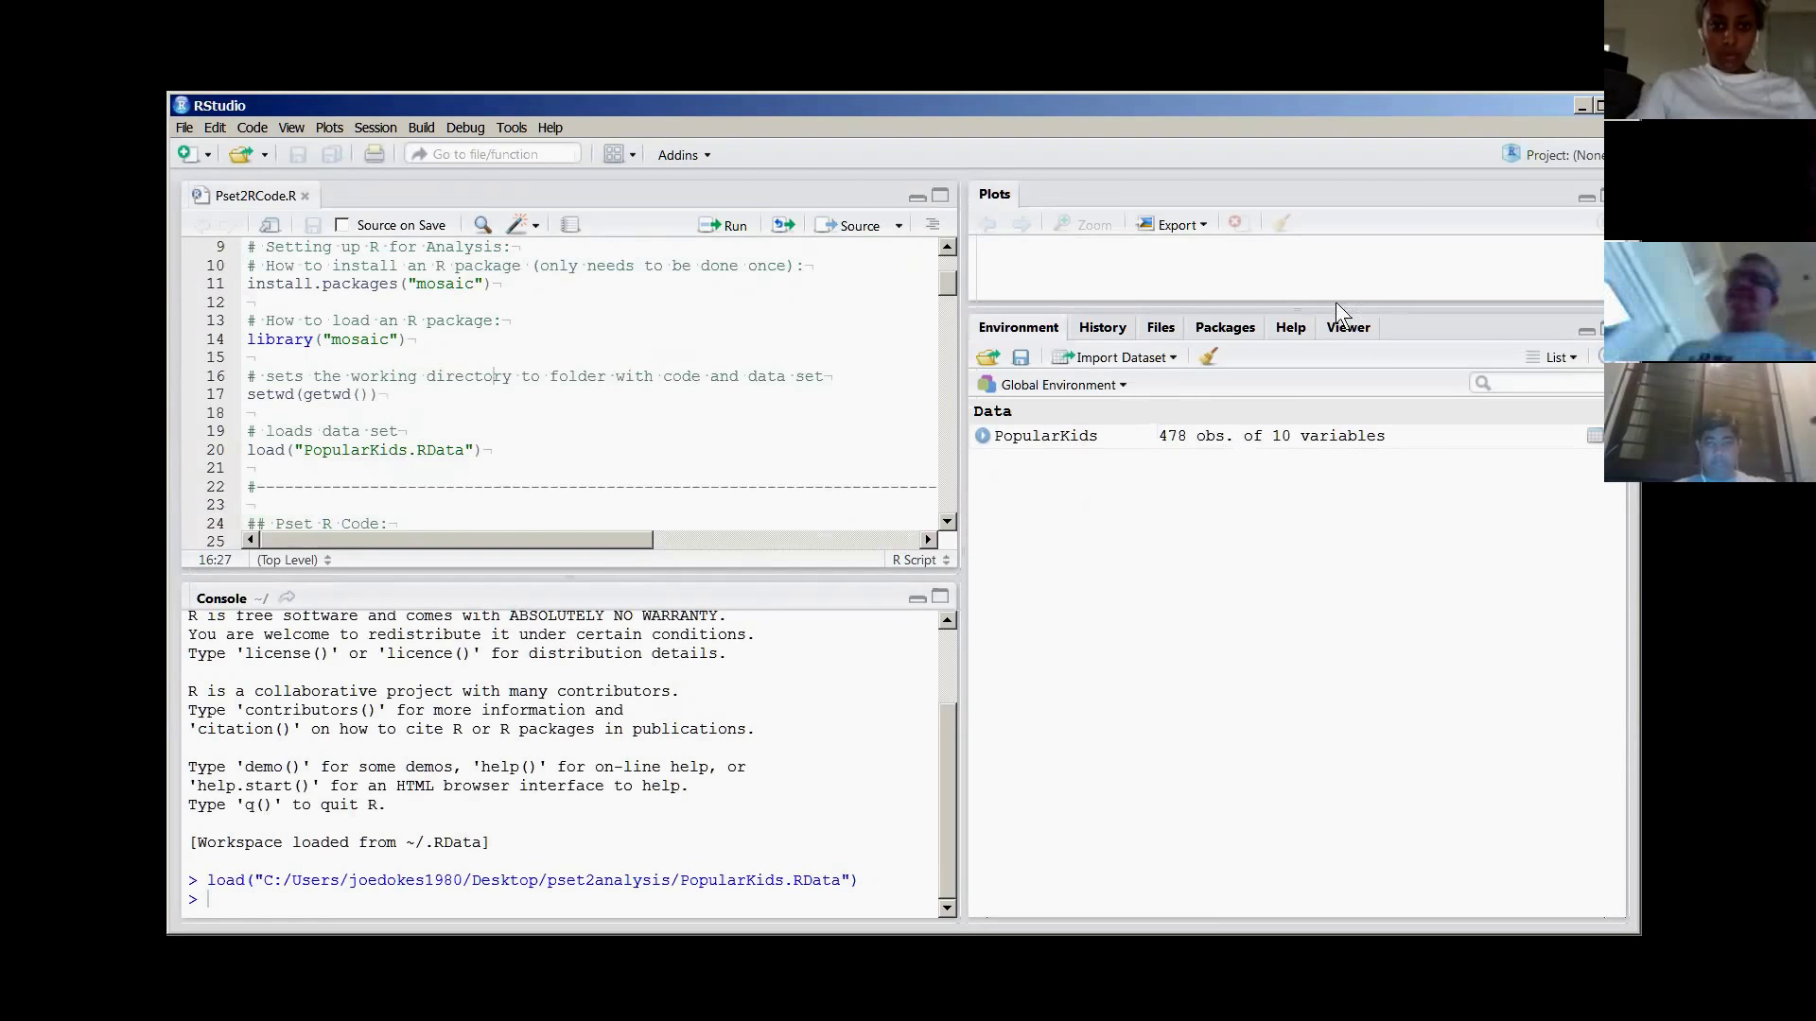
# - Enlarge the Plots pane by lowering its boundary with the Environment pane
pyautogui.moveTo(1333, 309); pyautogui.dragTo(871, 454)
pyautogui.click(762, 432)
pyautogui.scroll(3, 762, 416)
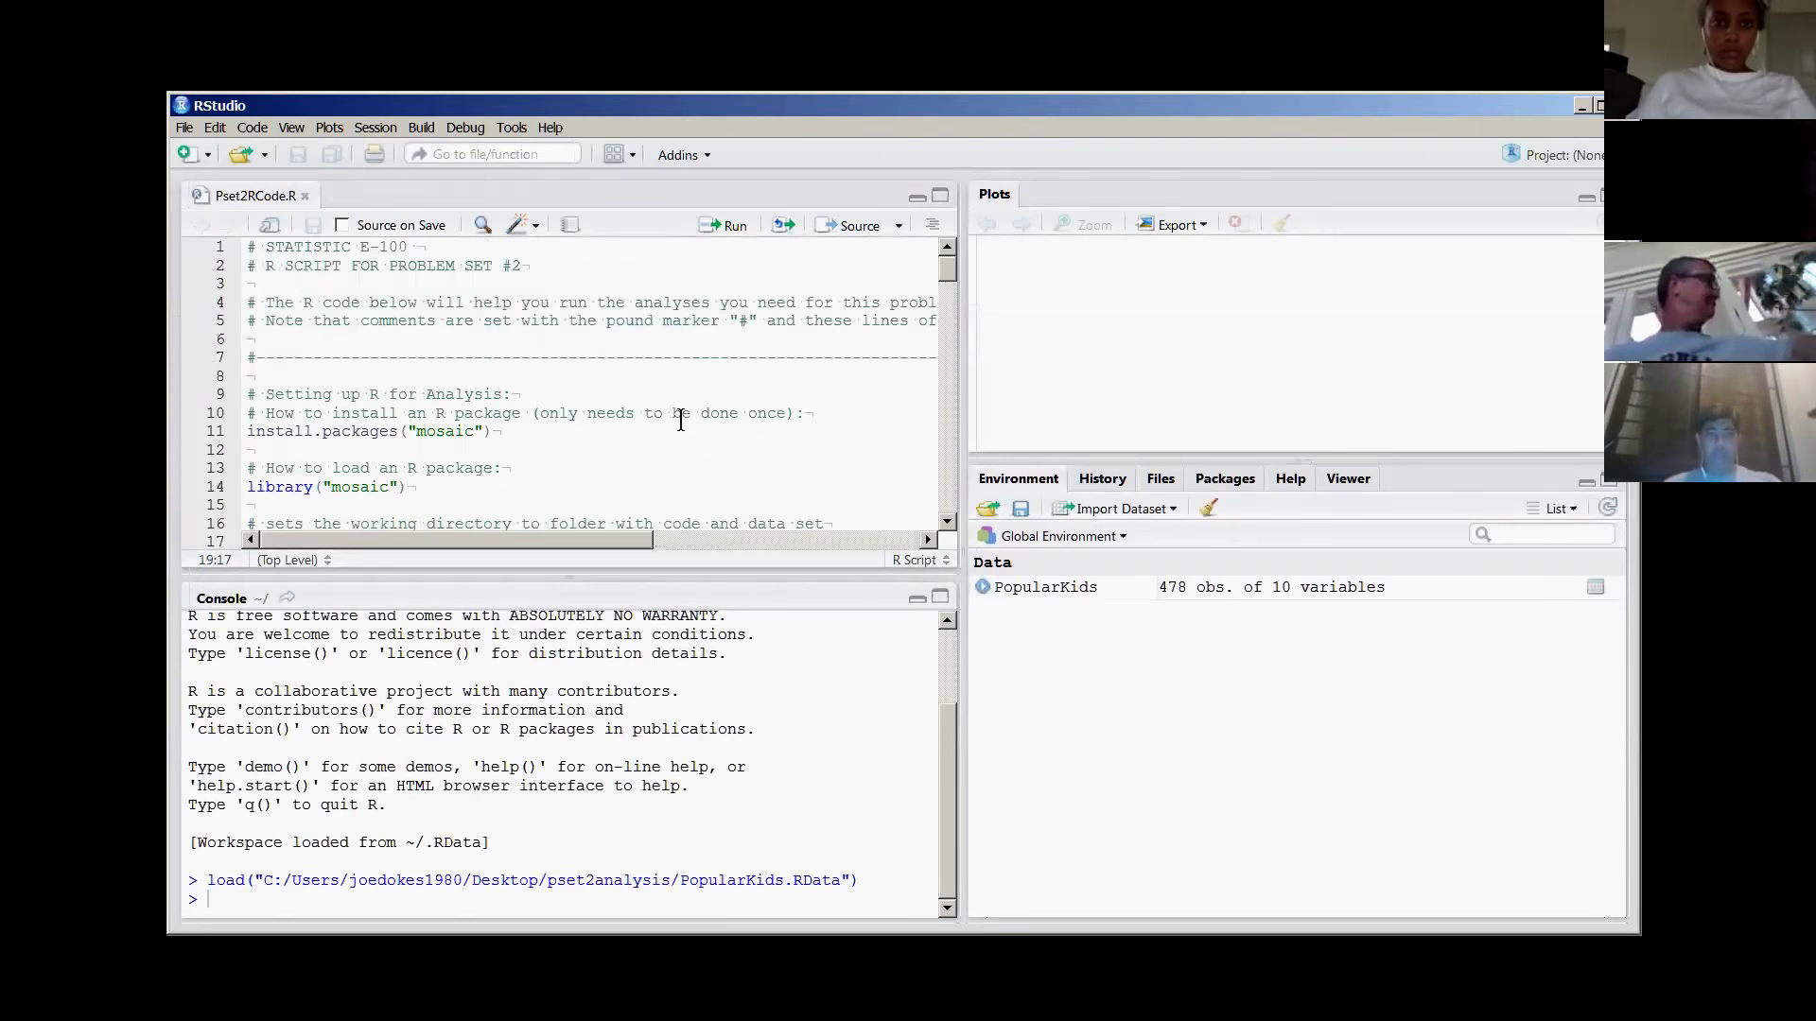
# - Run lines 9 to 11 of the script to install the mosaic package
pyautogui.scroll(-2, 673, 411)
pyautogui.moveTo(532, 377); pyautogui.dragTo(221, 316)
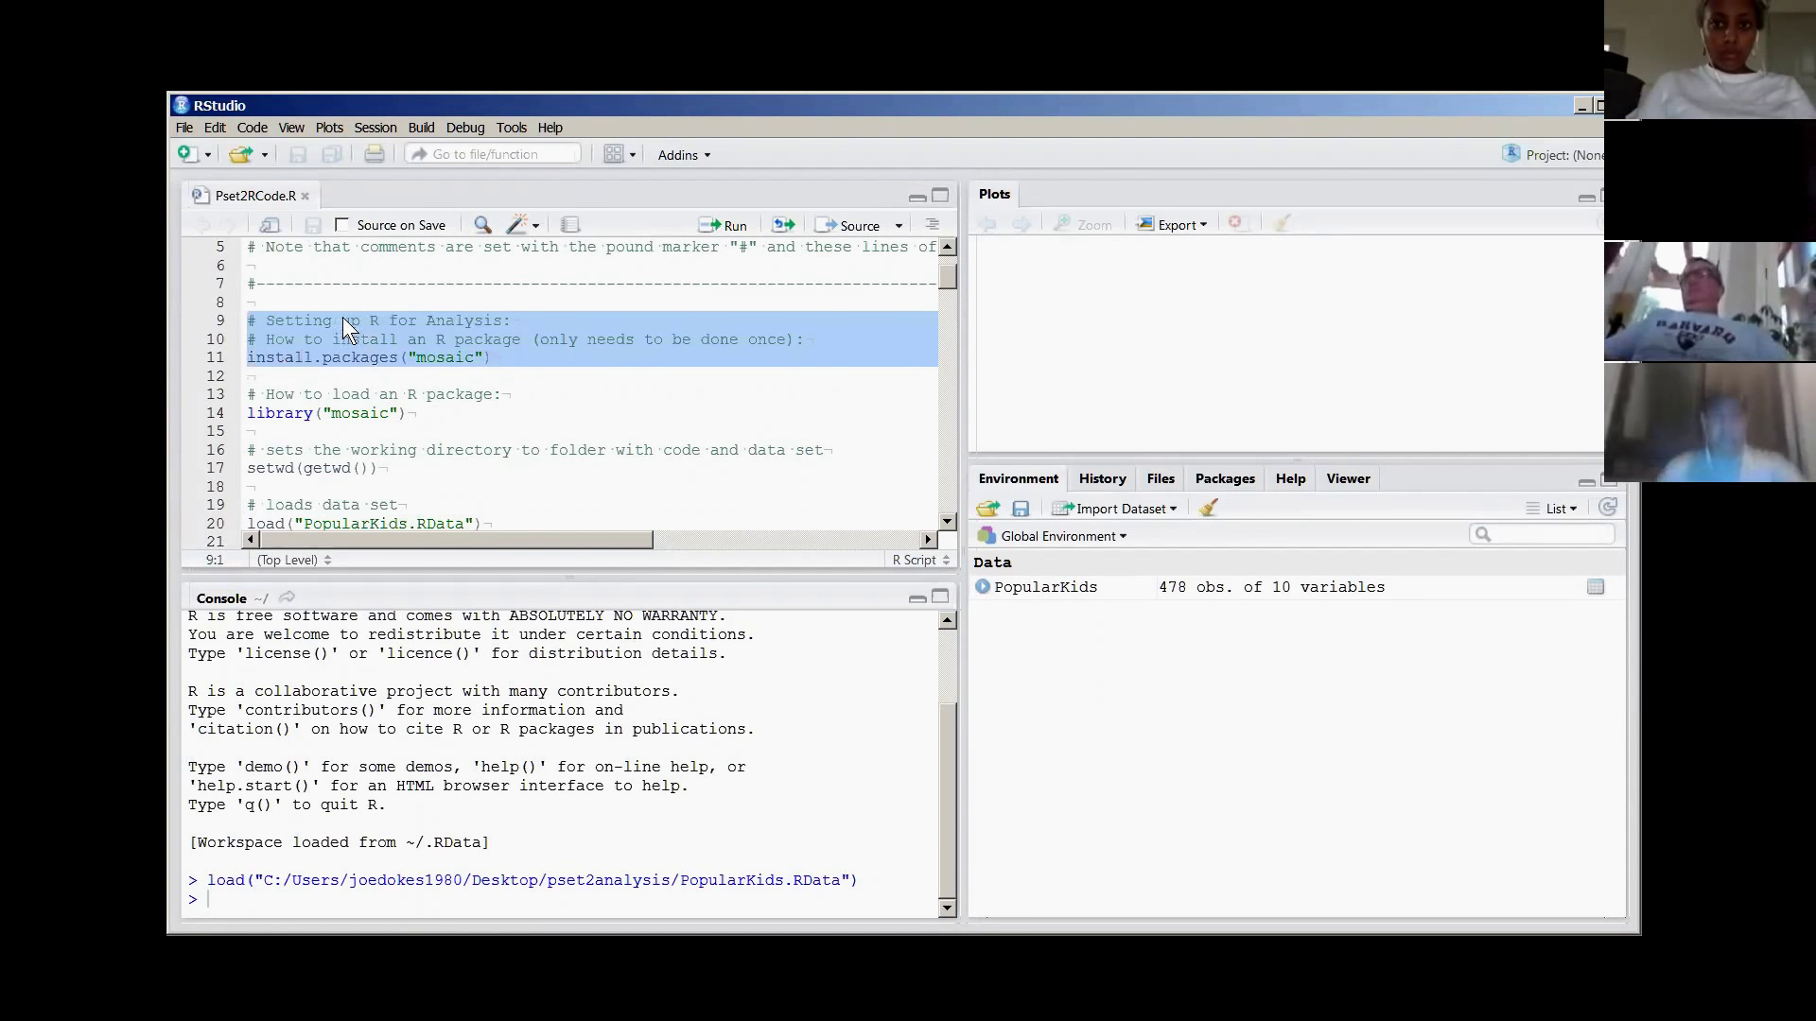
pyautogui.click(718, 228)
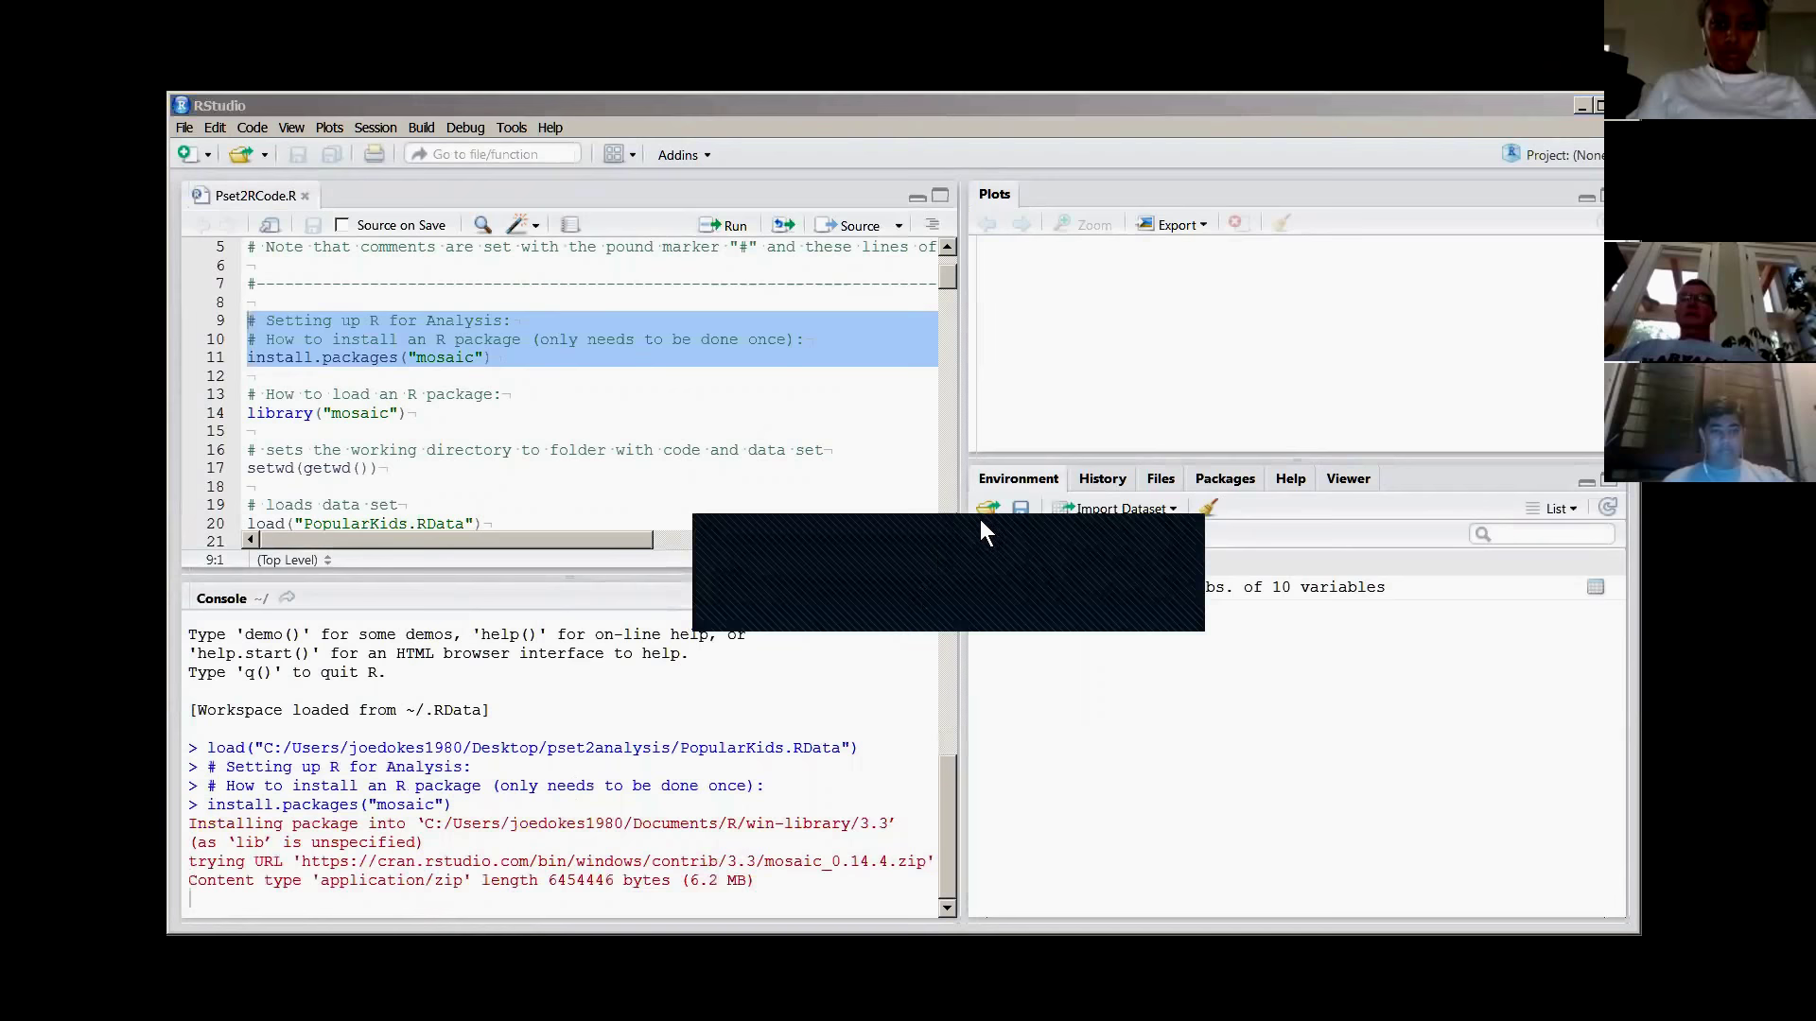
pyautogui.moveTo(979, 519); pyautogui.dragTo(564, 452)
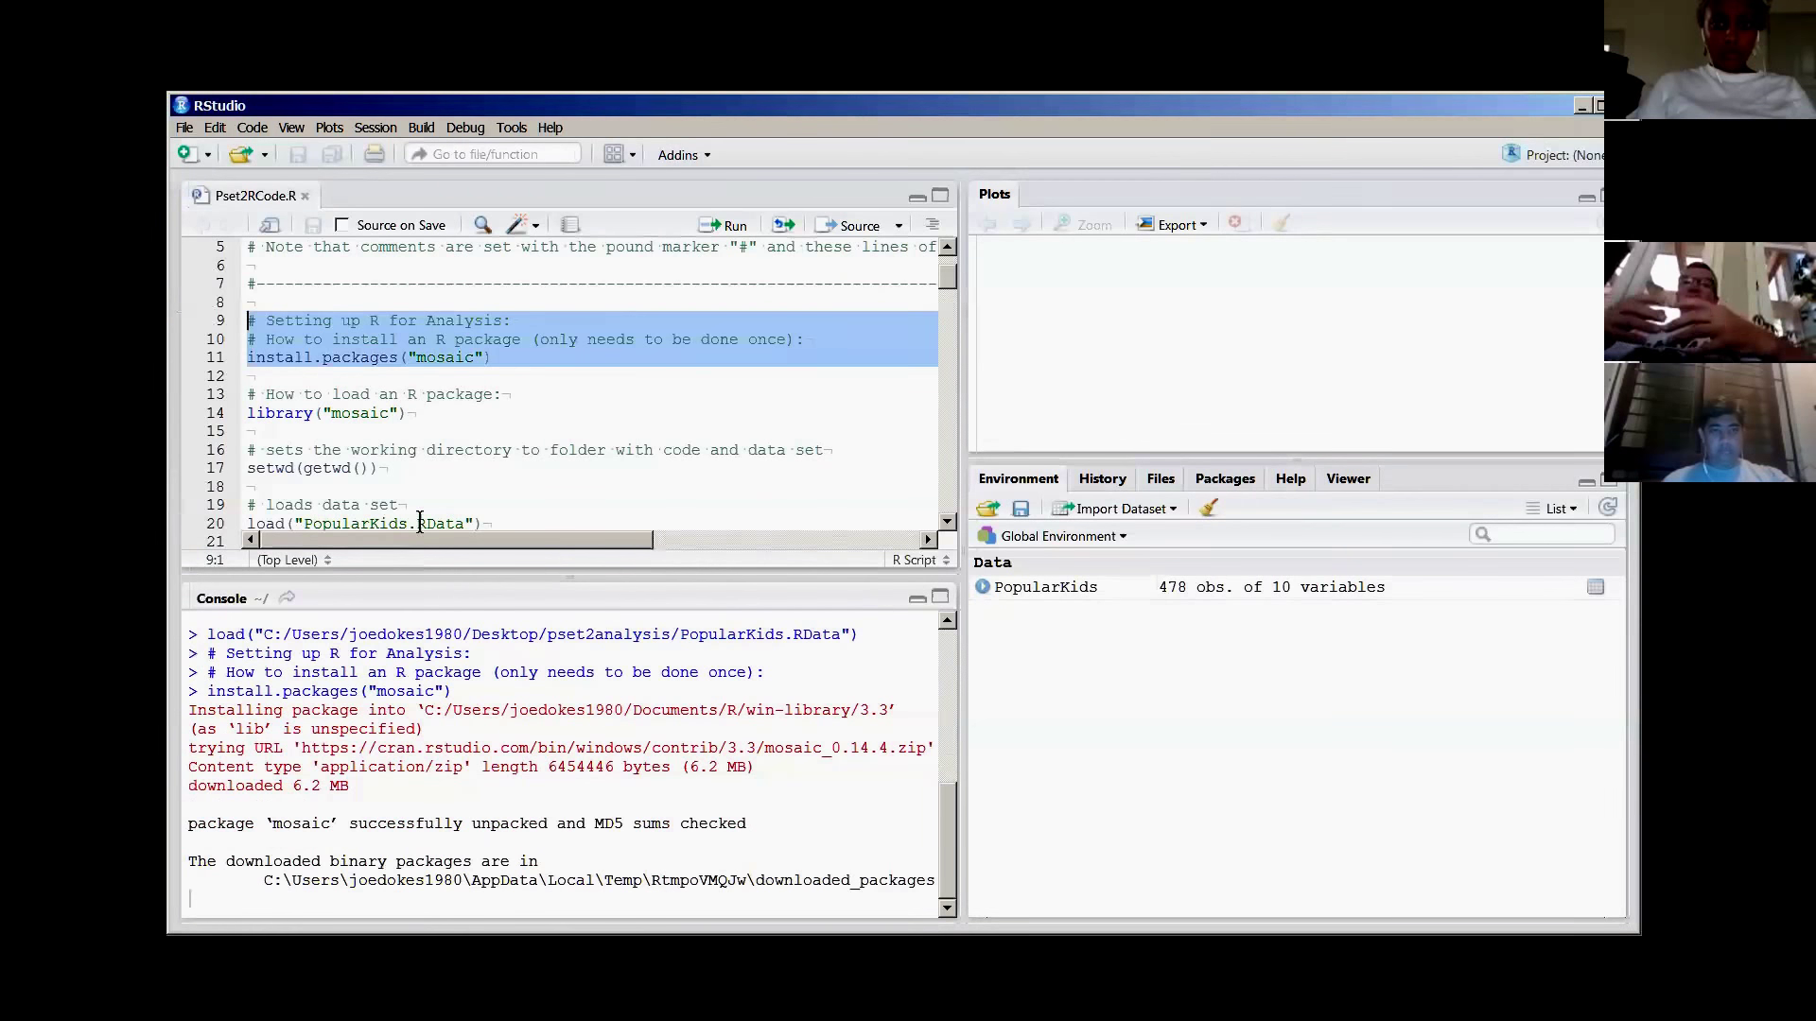
# - Review the library("mosaic") lines and the code that follows them in the script
pyautogui.moveTo(402, 412); pyautogui.dragTo(238, 396)
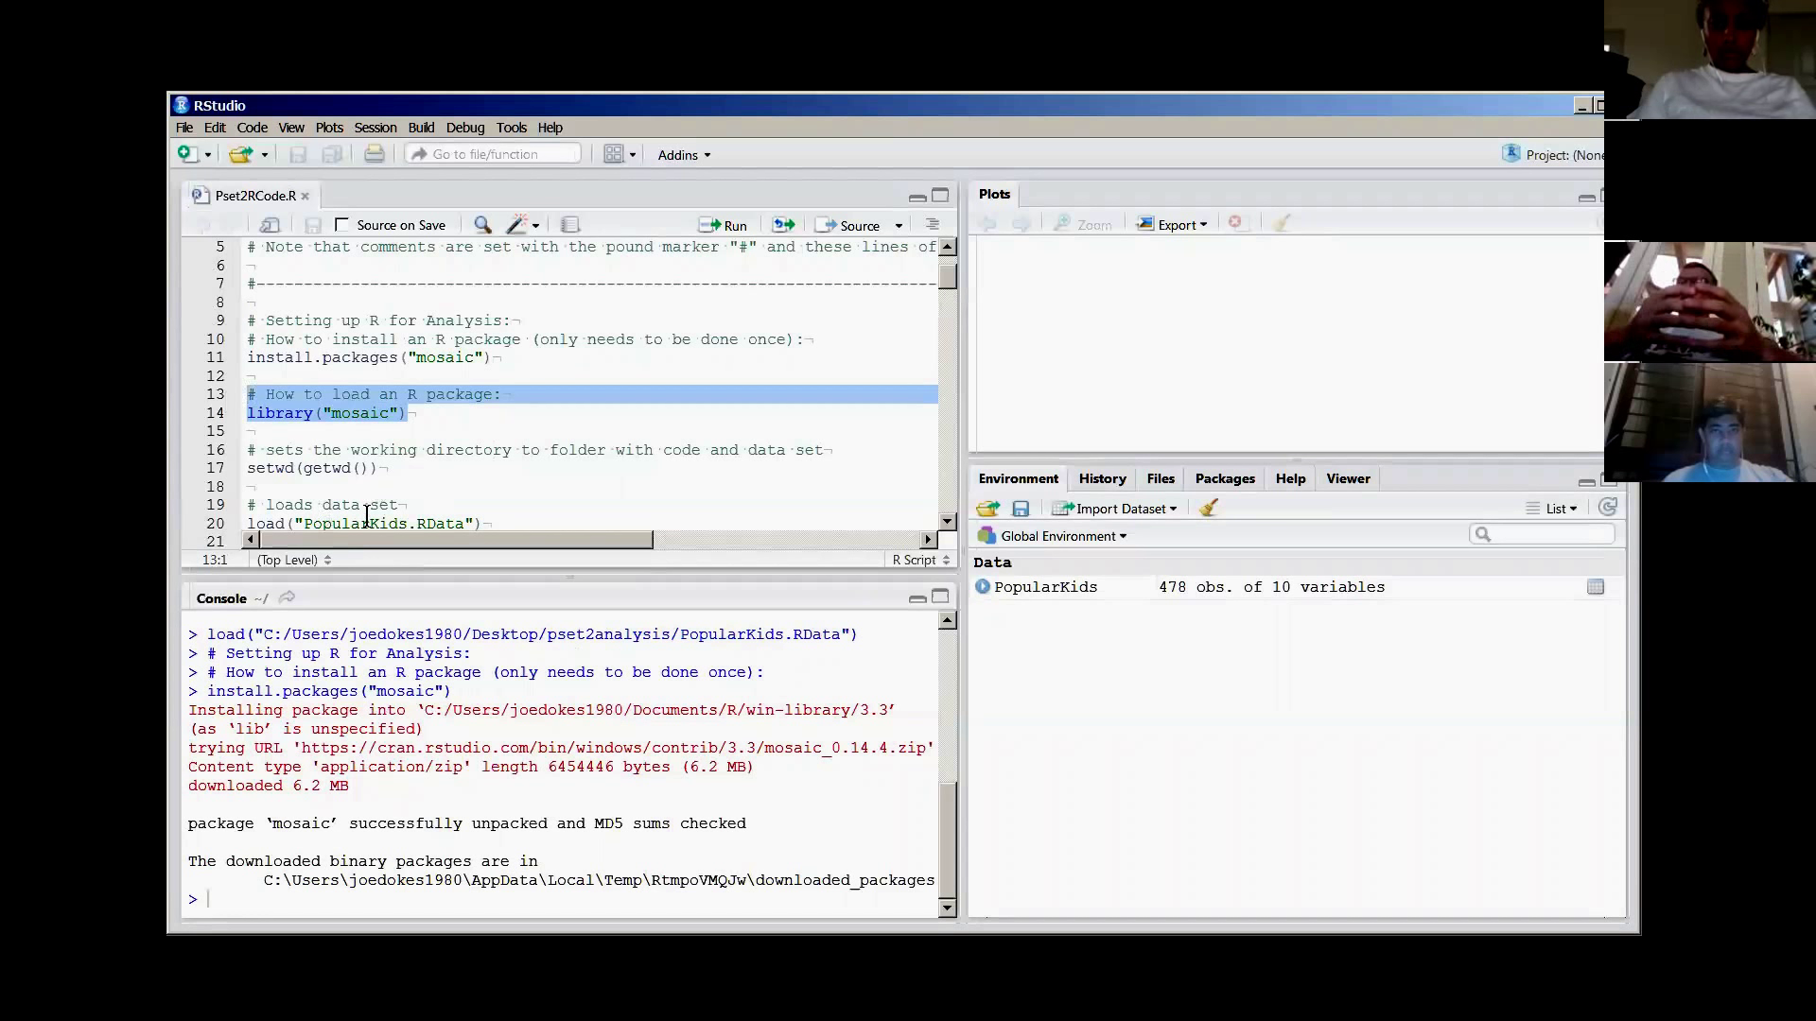
pyautogui.click(464, 419)
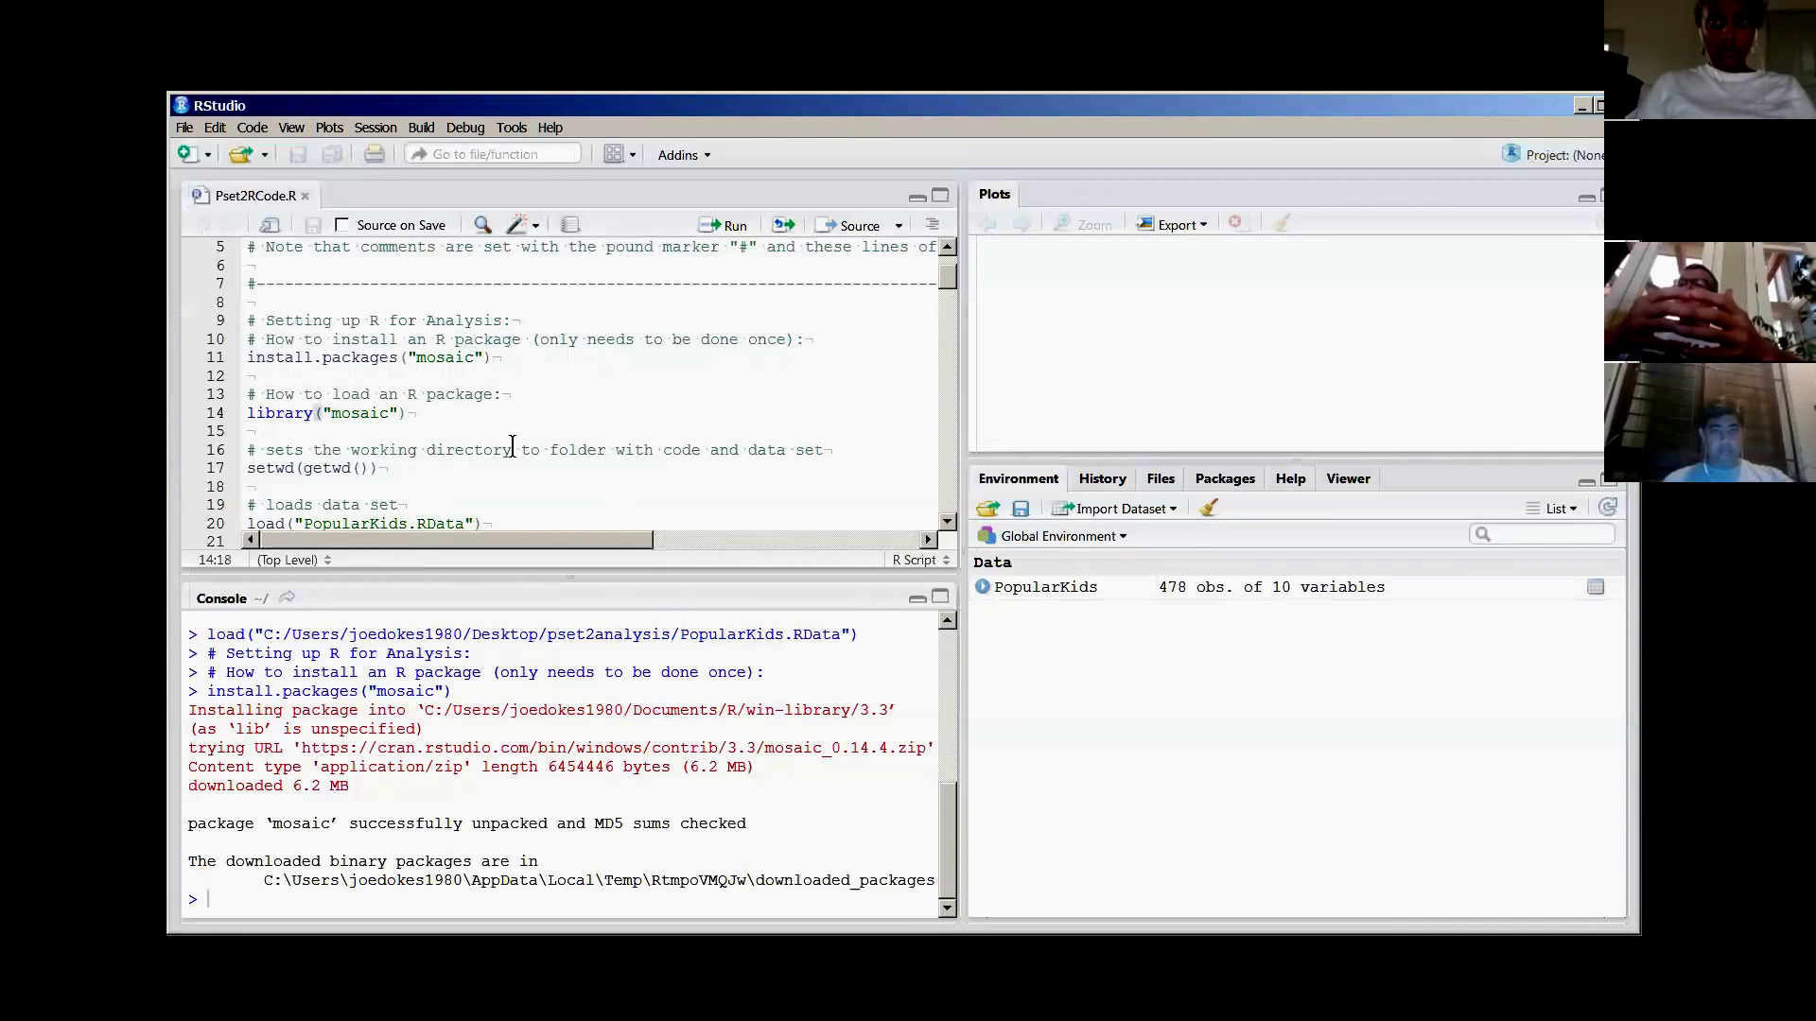
pyautogui.scroll(-3, 464, 416)
pyautogui.scroll(3, 448, 423)
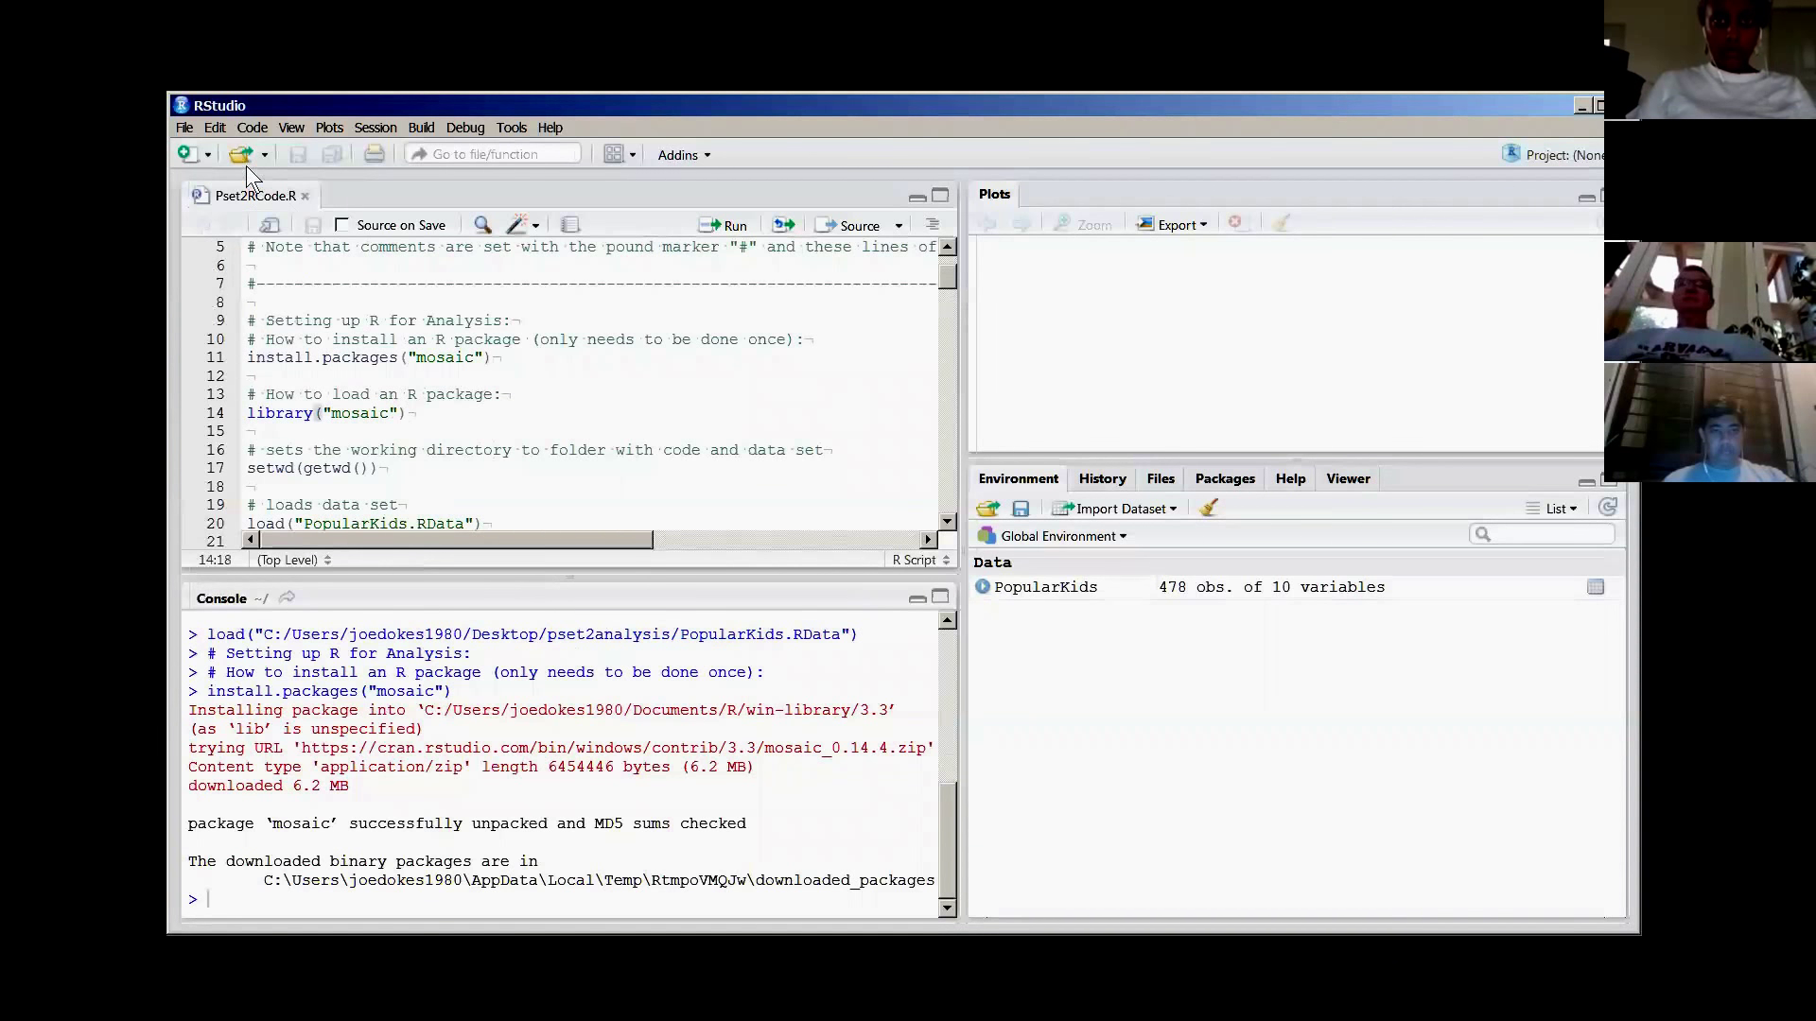
pyautogui.click(185, 129)
pyautogui.press('Escape')
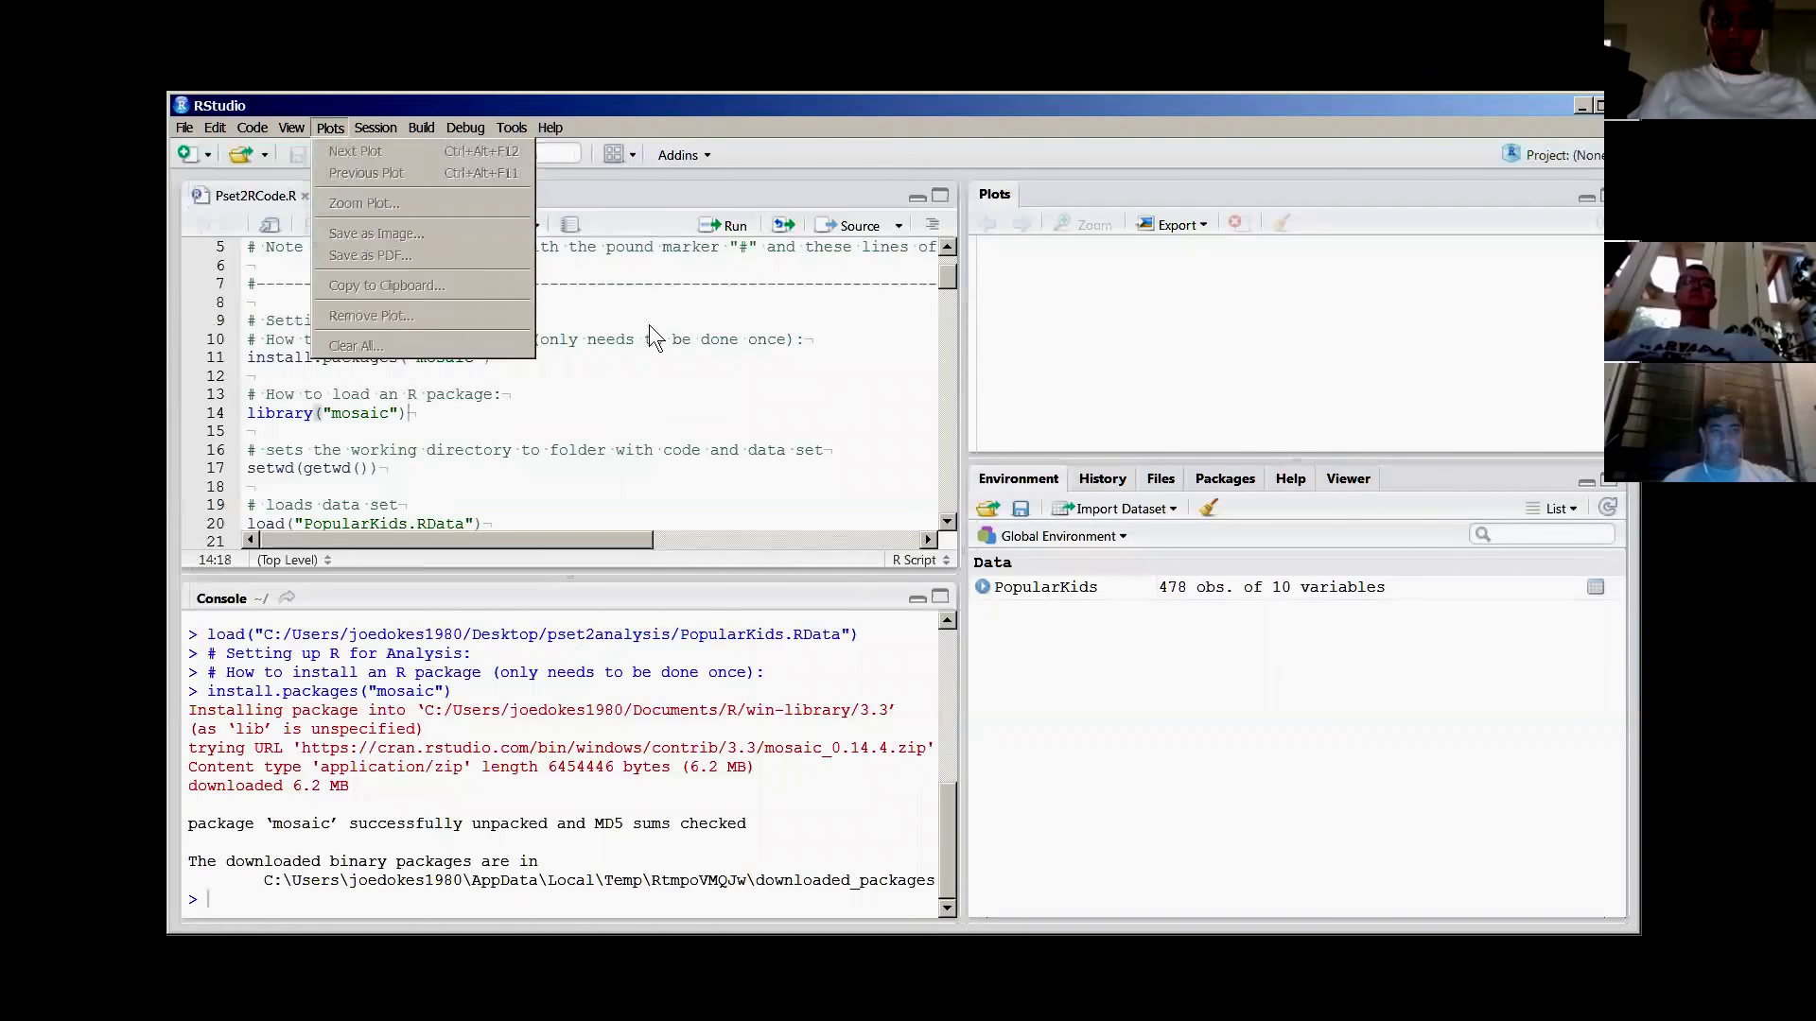
pyautogui.click(564, 404)
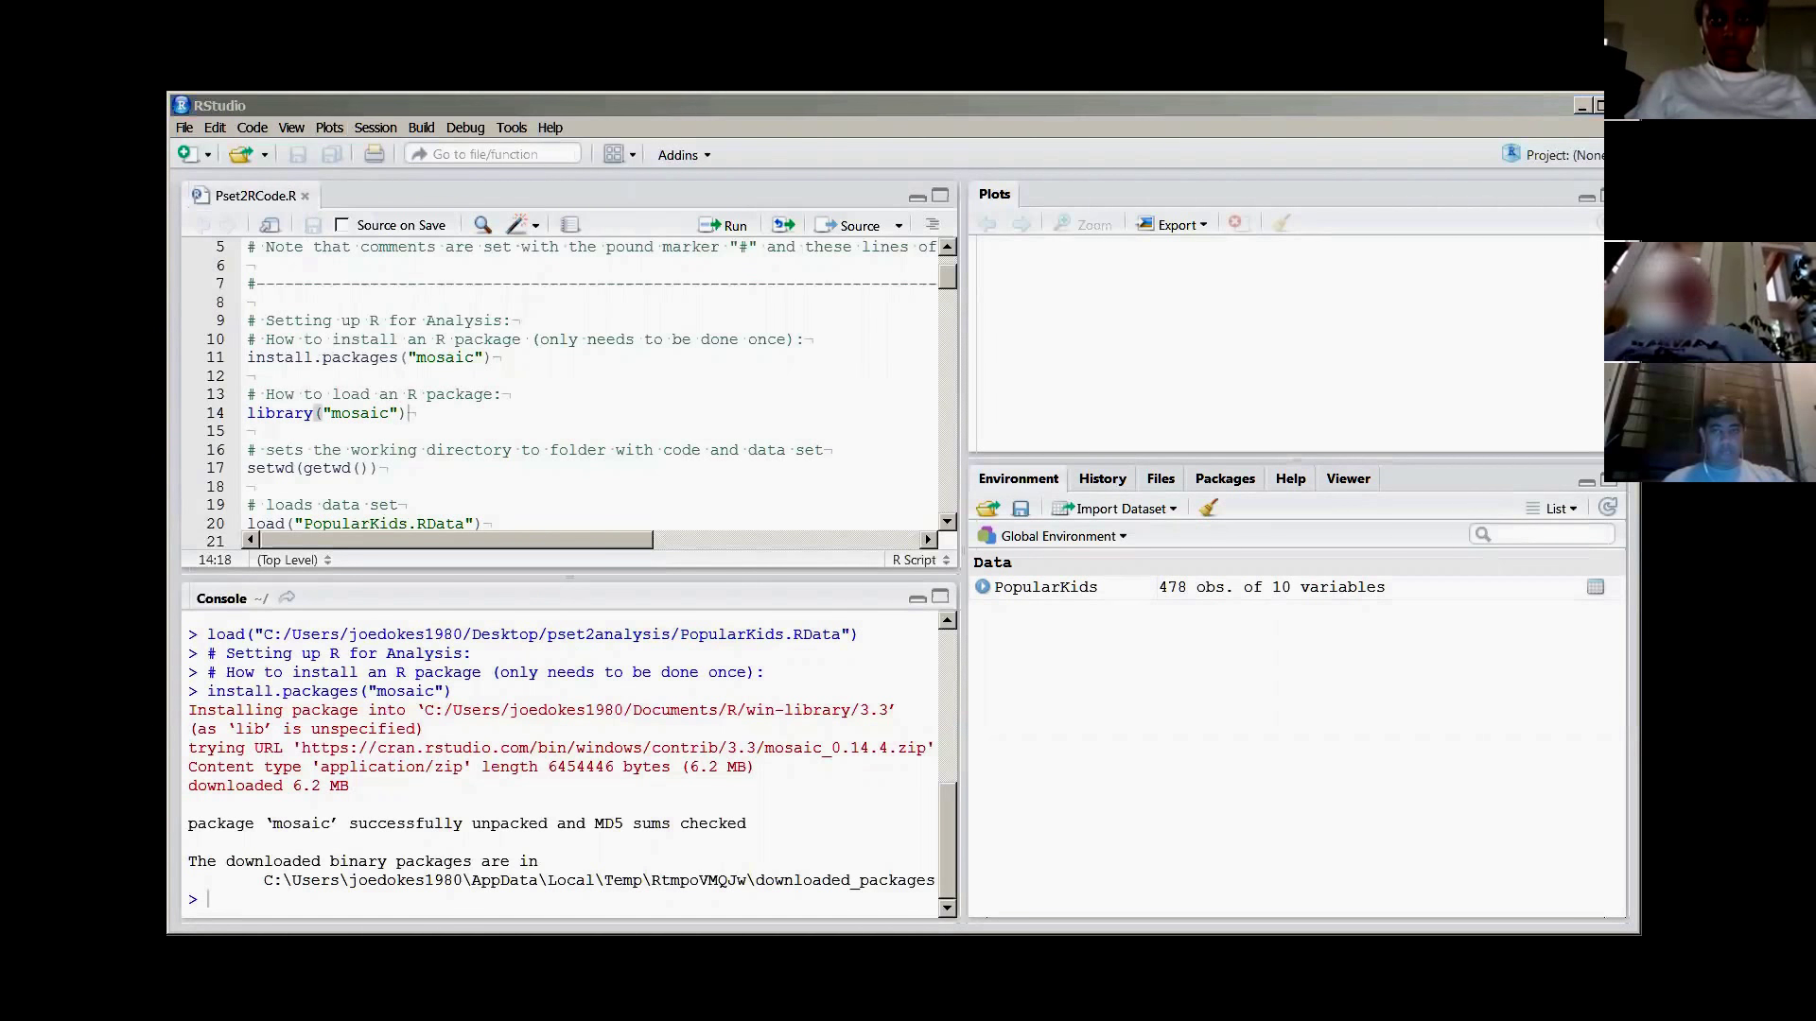
# - Create a new R script and save it as example-from-previous.R
pyautogui.click(189, 156)
pyautogui.click(227, 191)
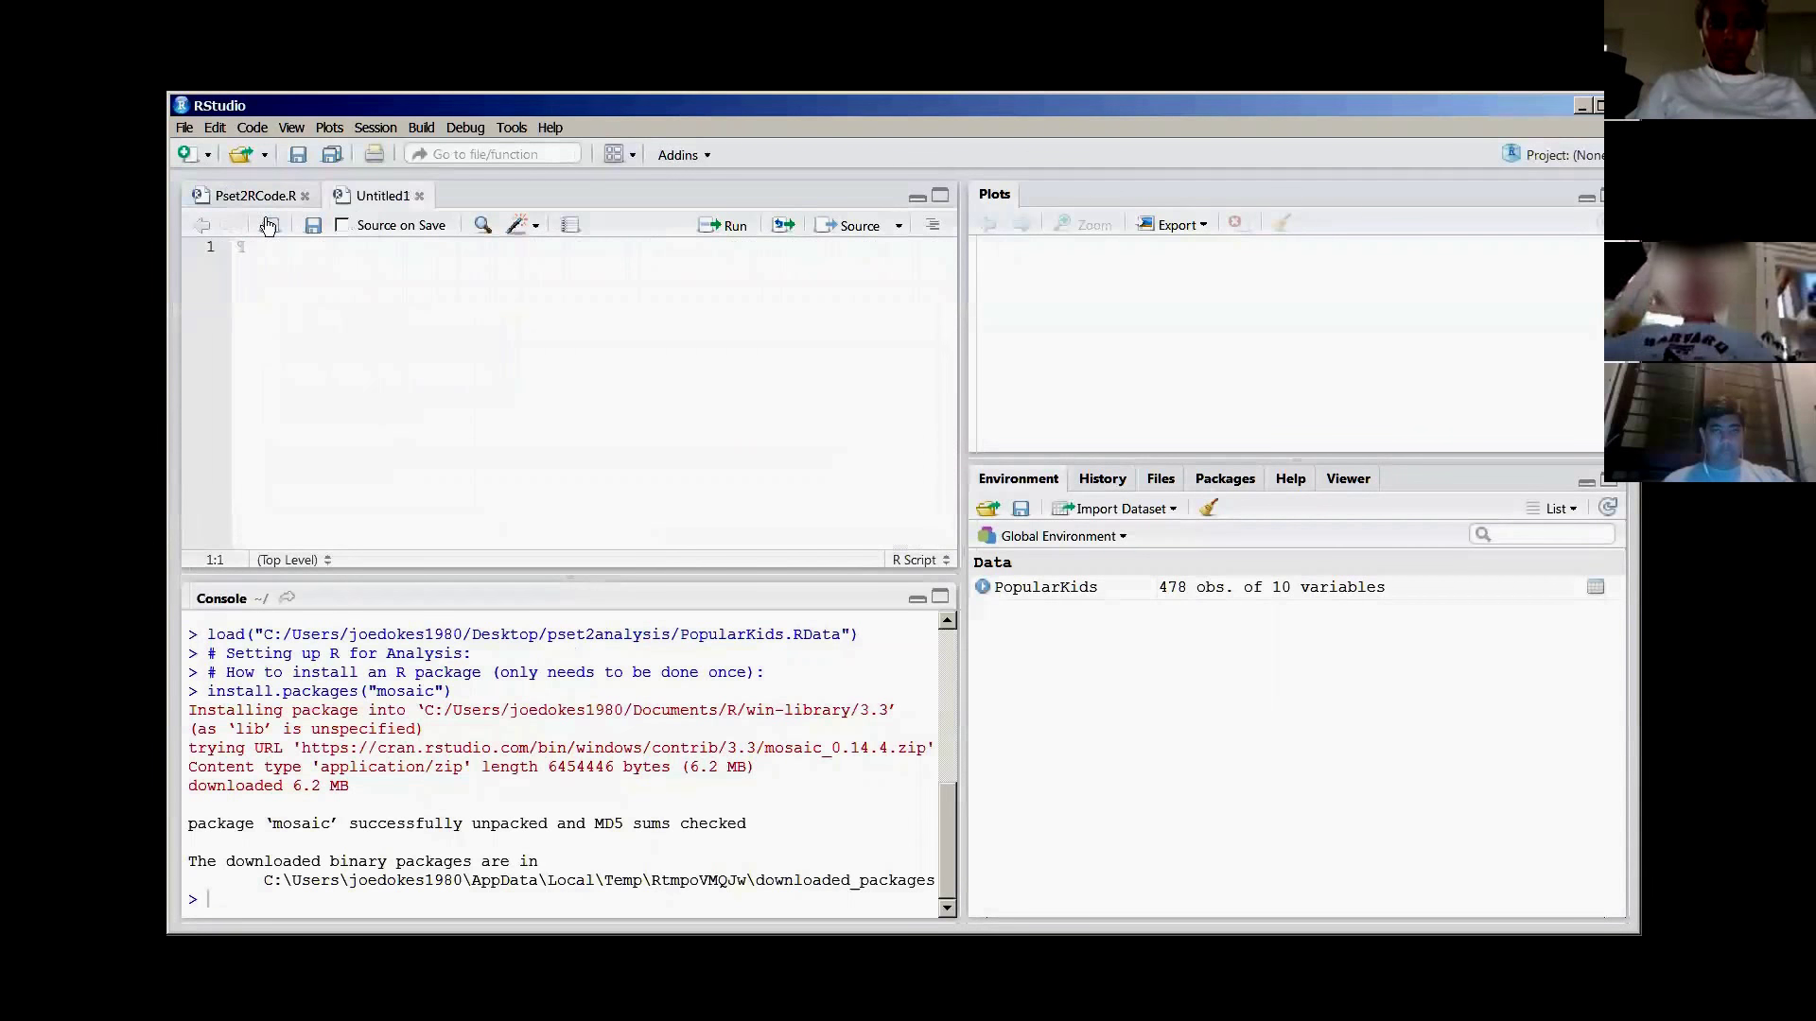
pyautogui.click(187, 128)
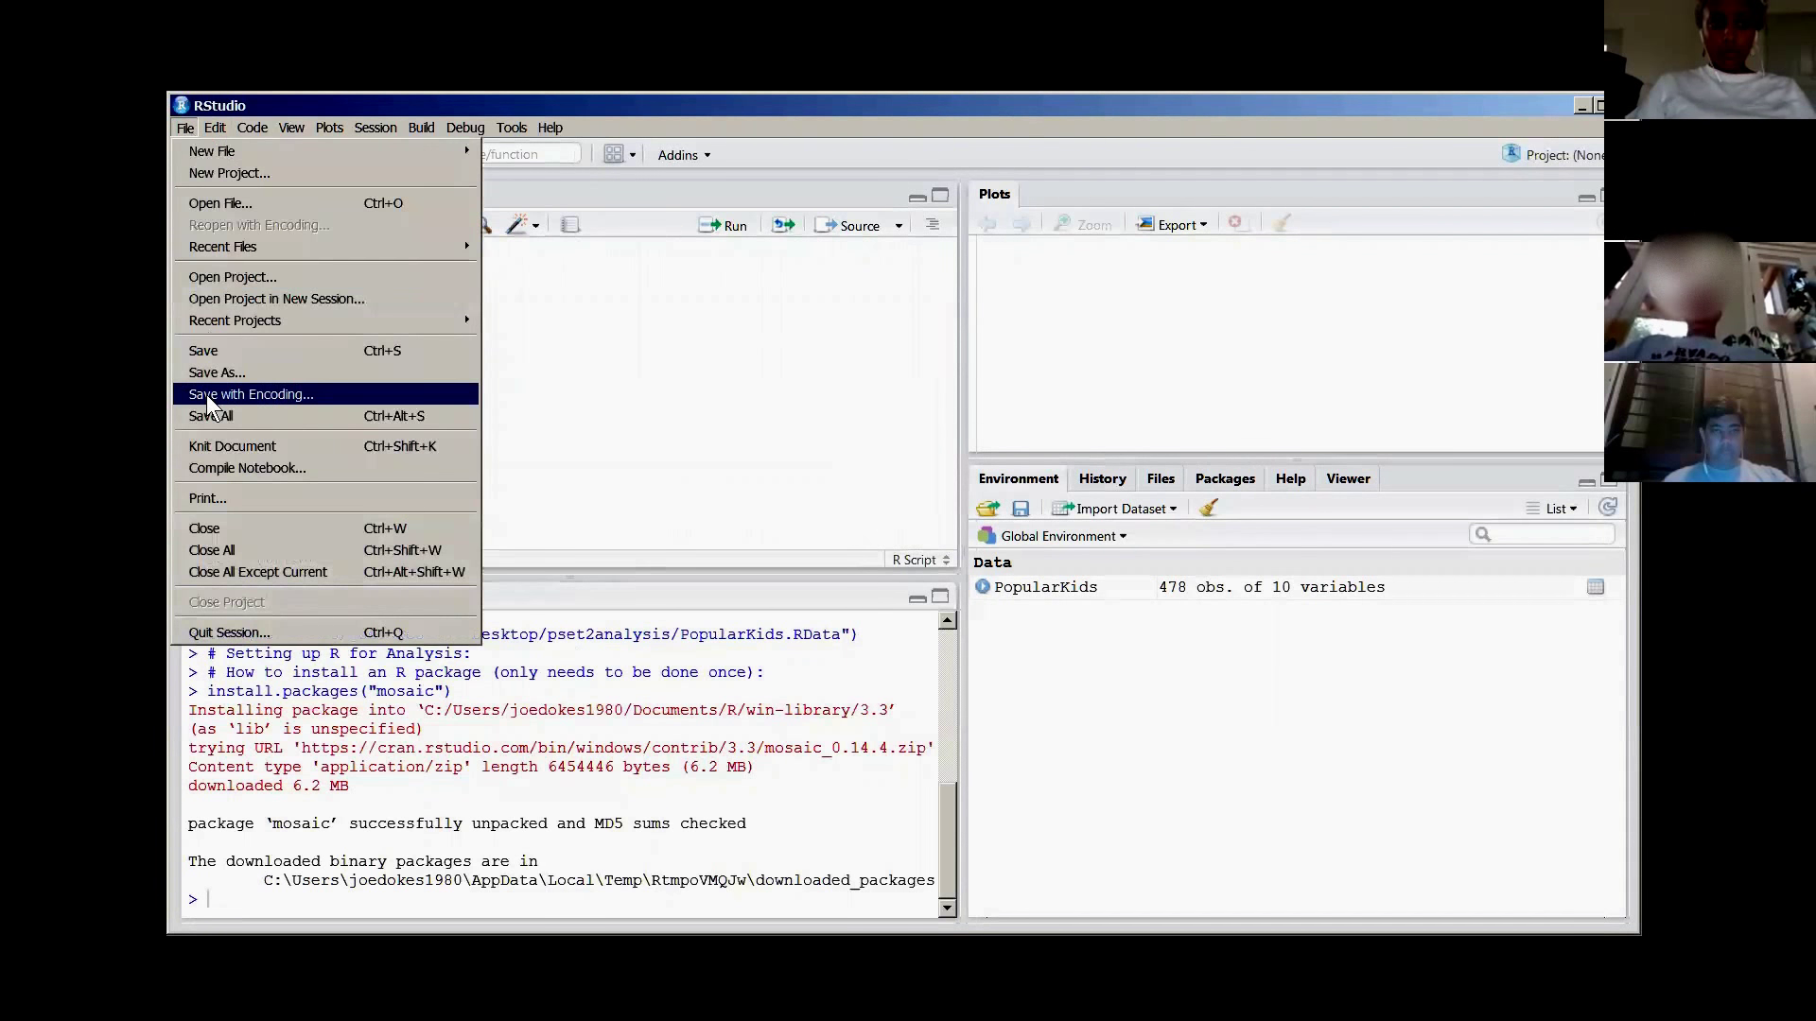
pyautogui.click(219, 371)
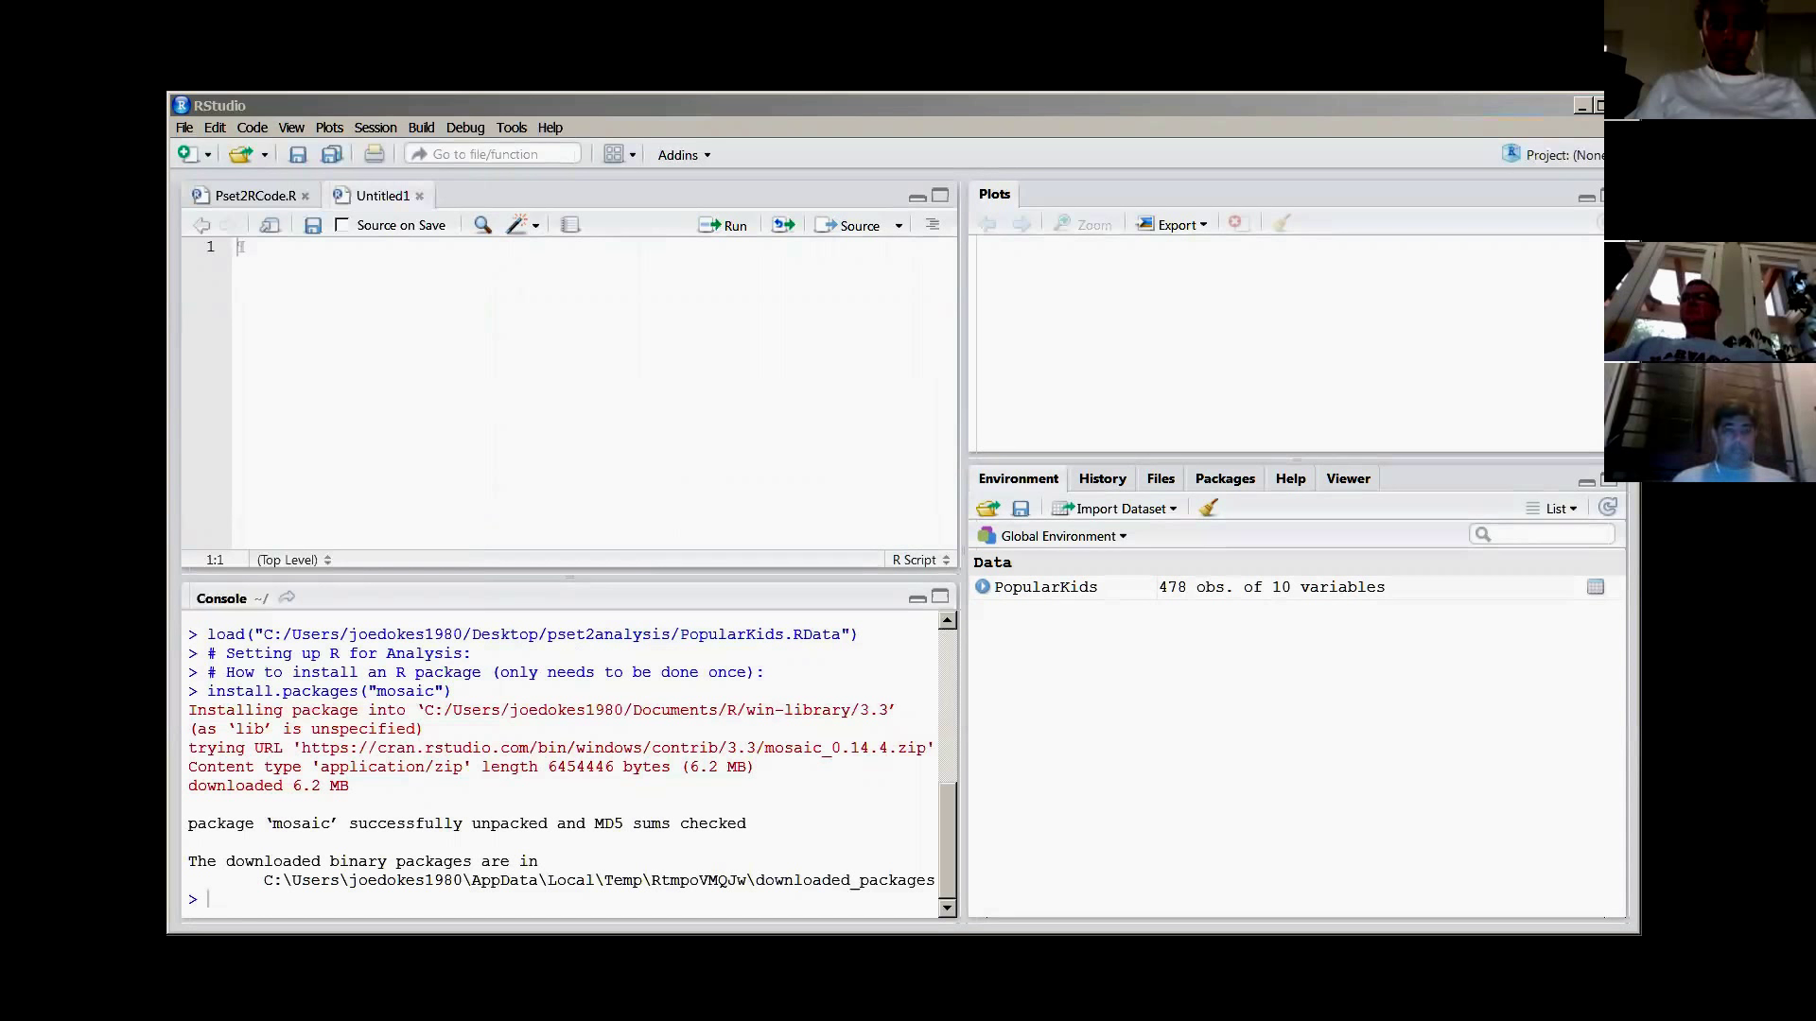
pyautogui.press('Return')
# - Enter the placeholder lines "asdasdfasd", "as" and "dasdfads" with blank lines in the new script and save it
pyautogui.write('asdasdfasd')
pyautogui.press('Return')
pyautogui.press('Return')
pyautogui.write('as')
pyautogui.press('Return')
pyautogui.write('dasdfads')
pyautogui.press('Return')
pyautogui.press('Return')
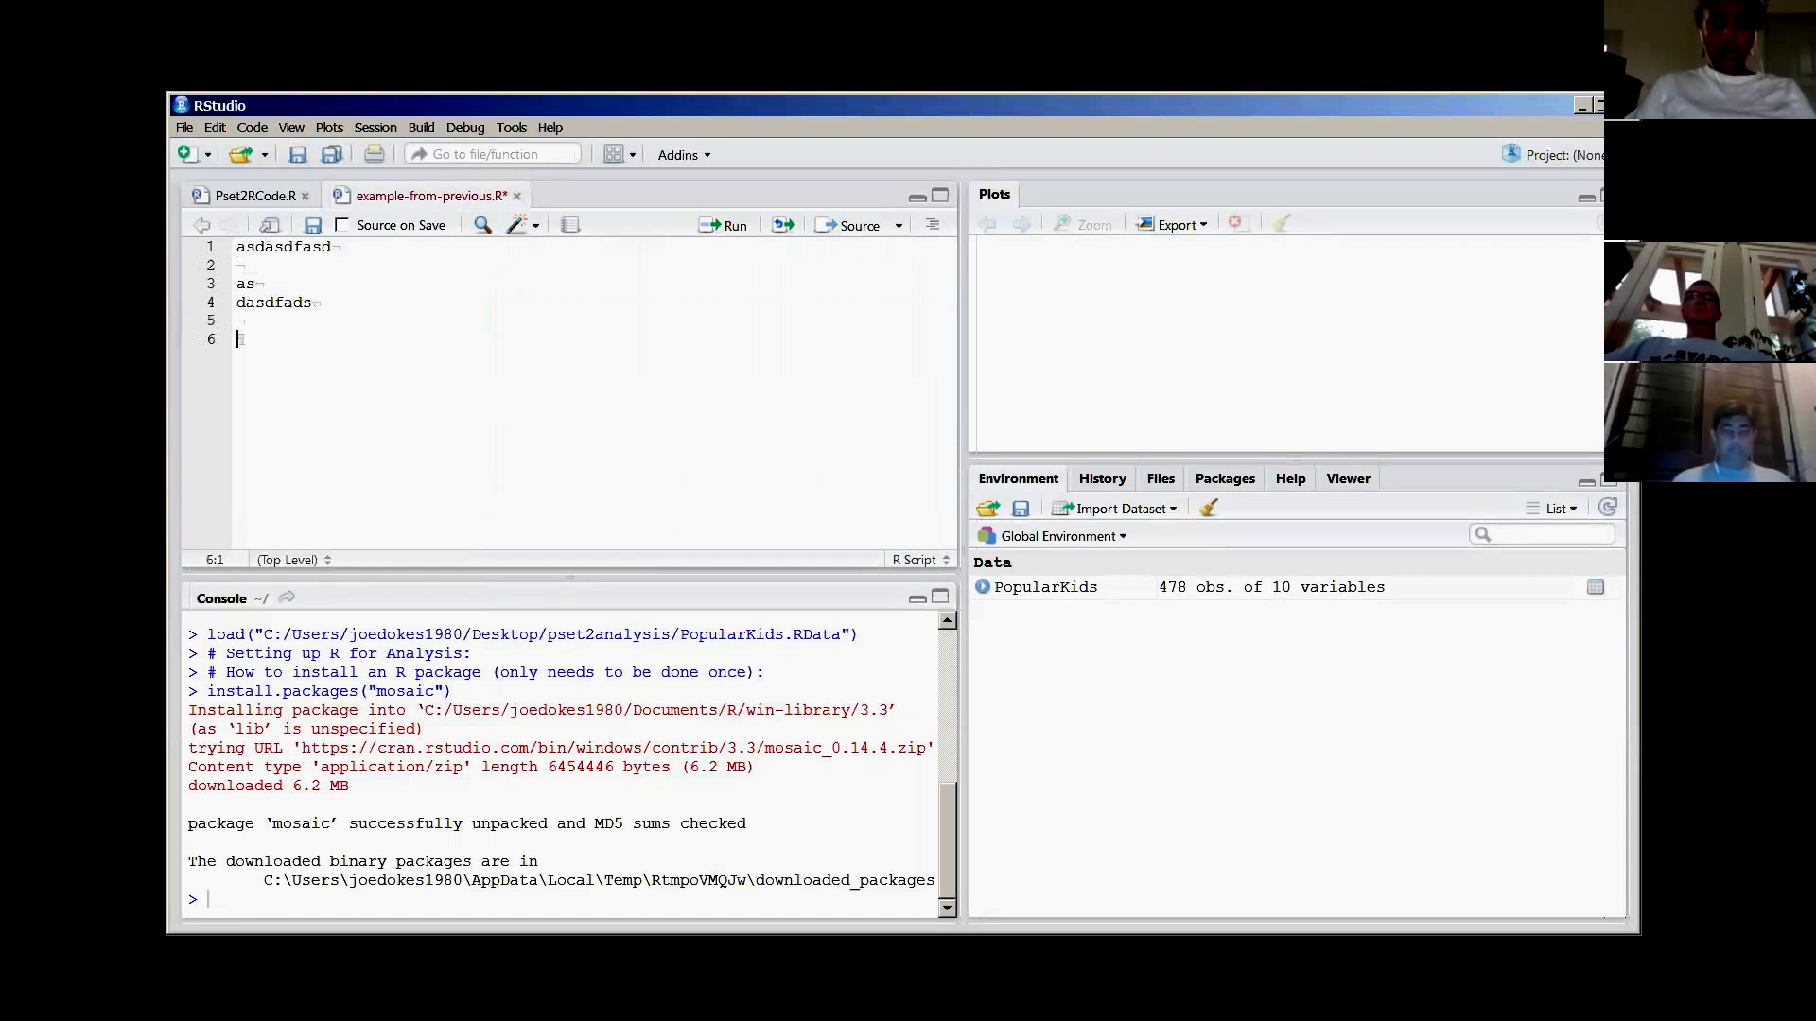
pyautogui.hotkey('ctrl', 's')
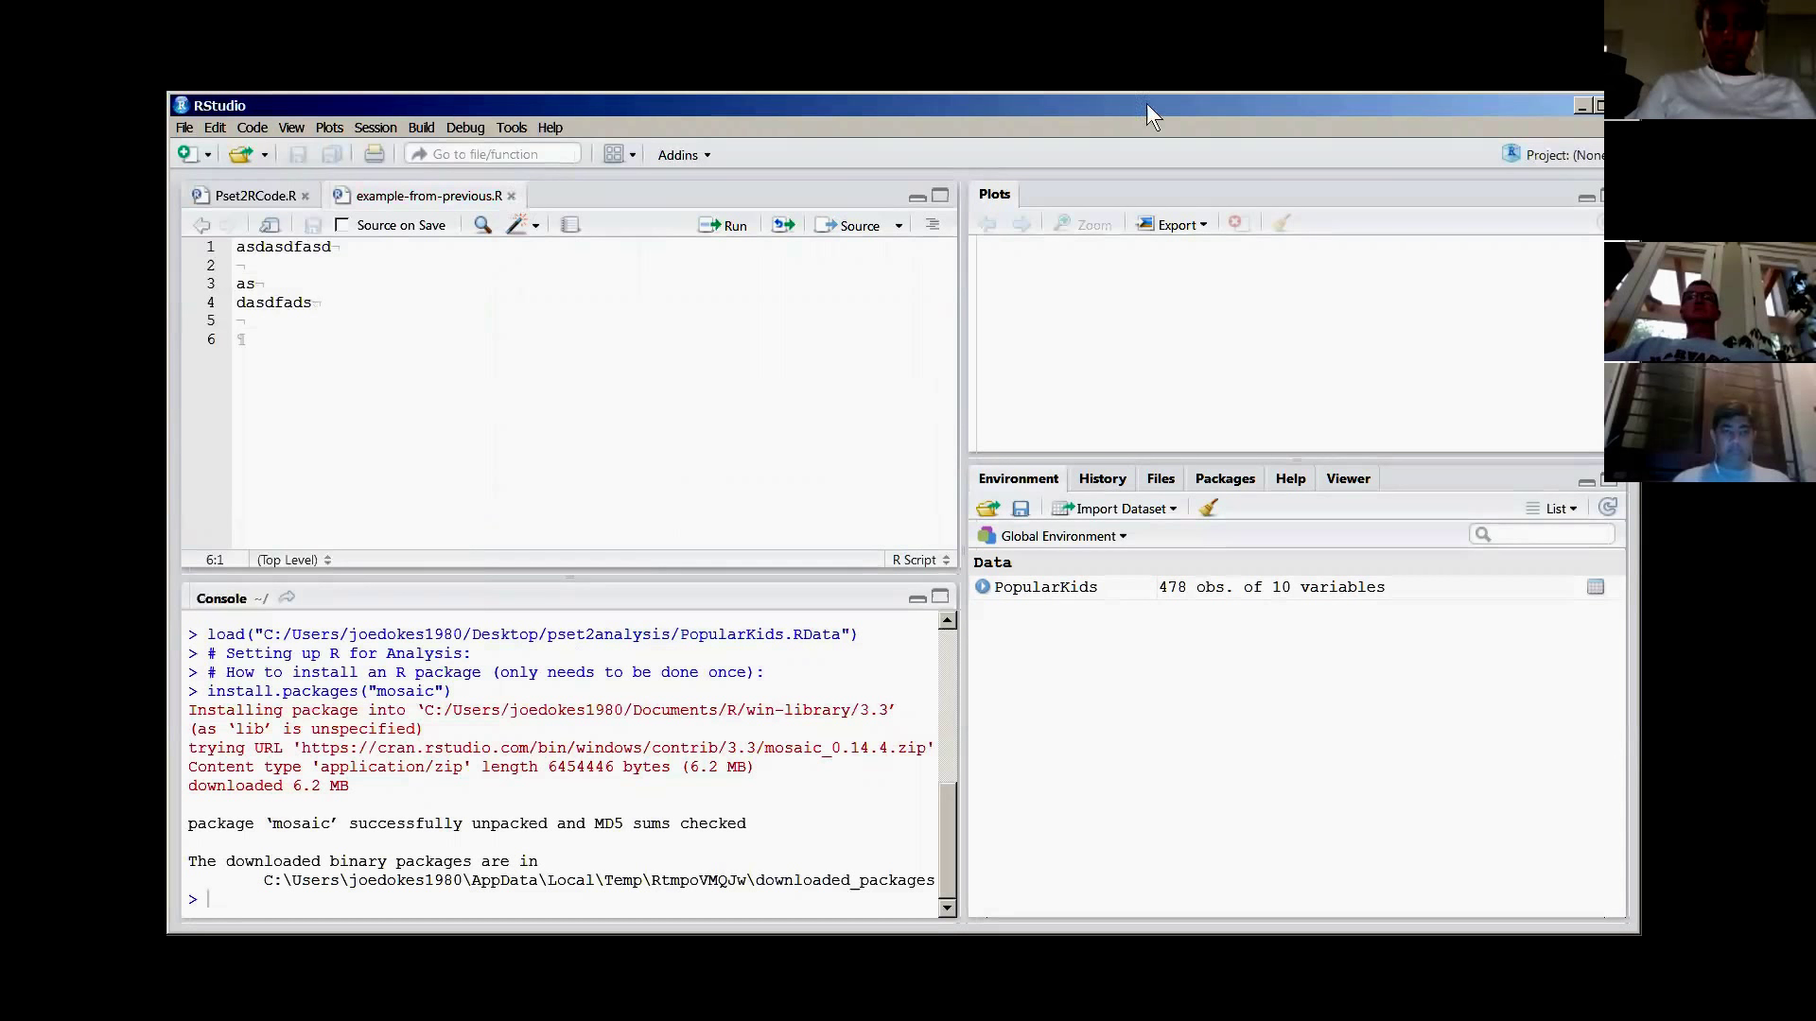
# - Quit the R session, saving the workspace image to ~/.RData
pyautogui.hotkey('ctrl', 'q')
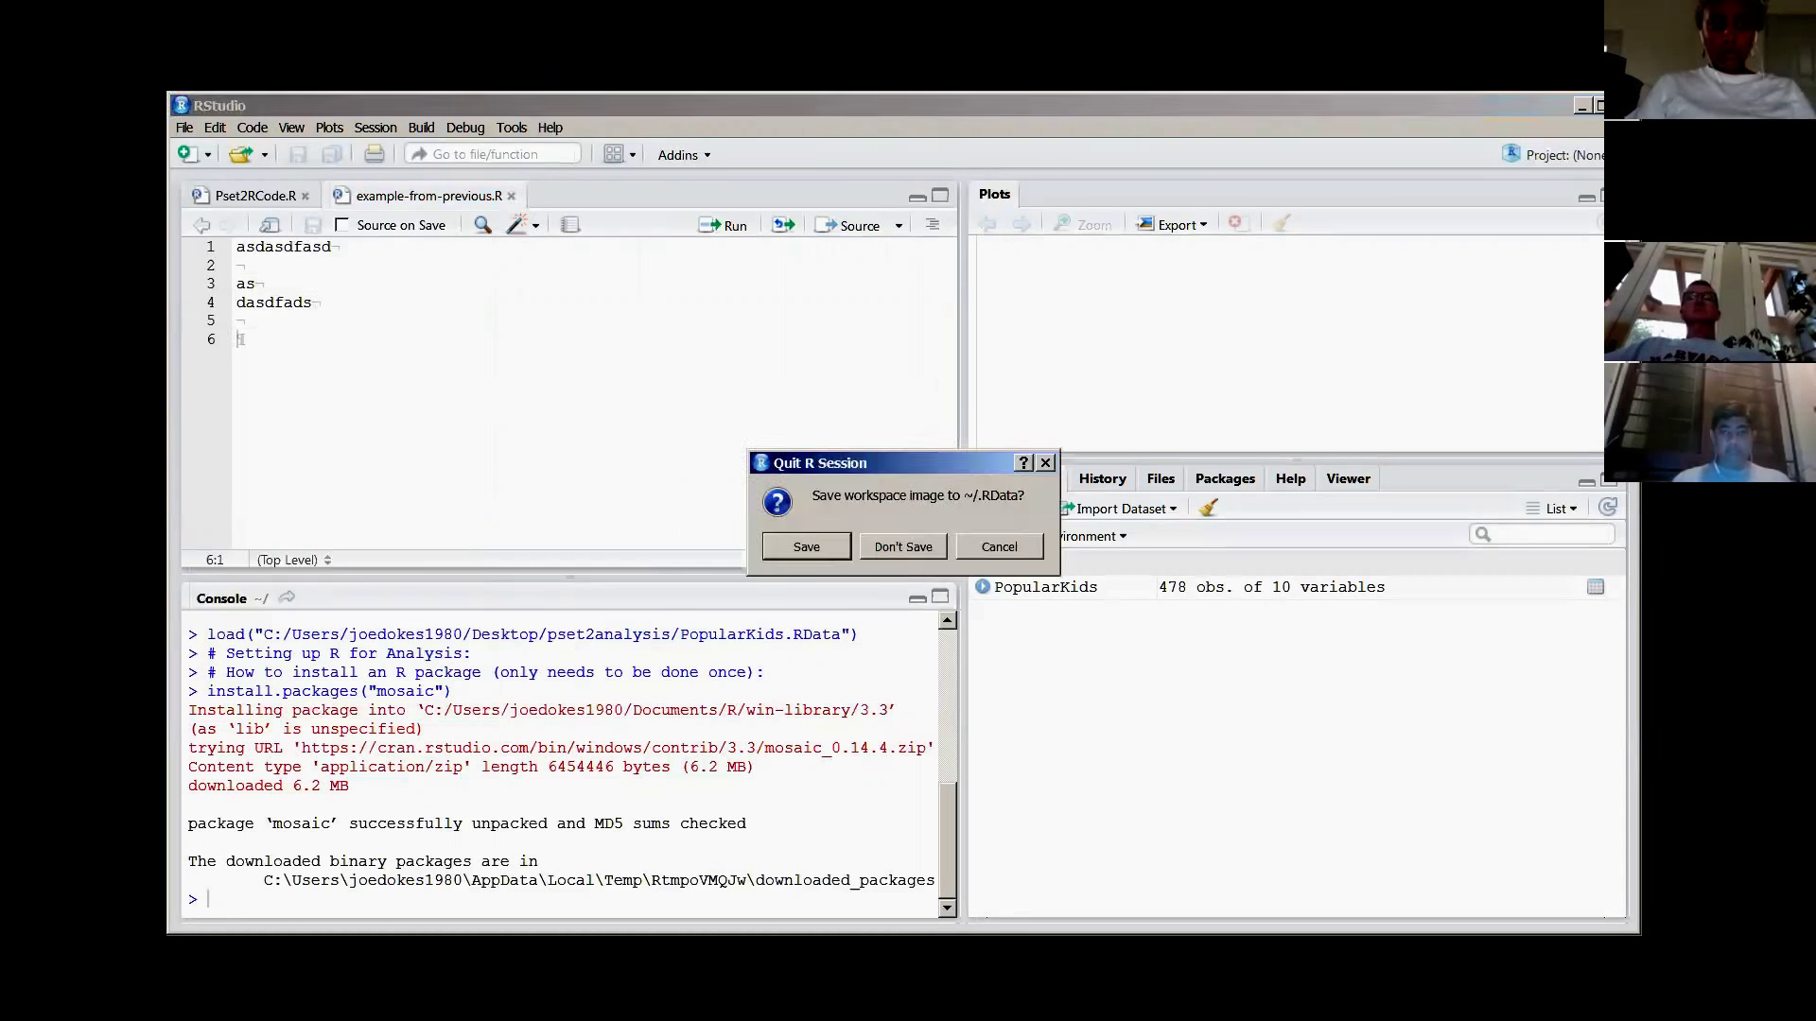
pyautogui.click(823, 547)
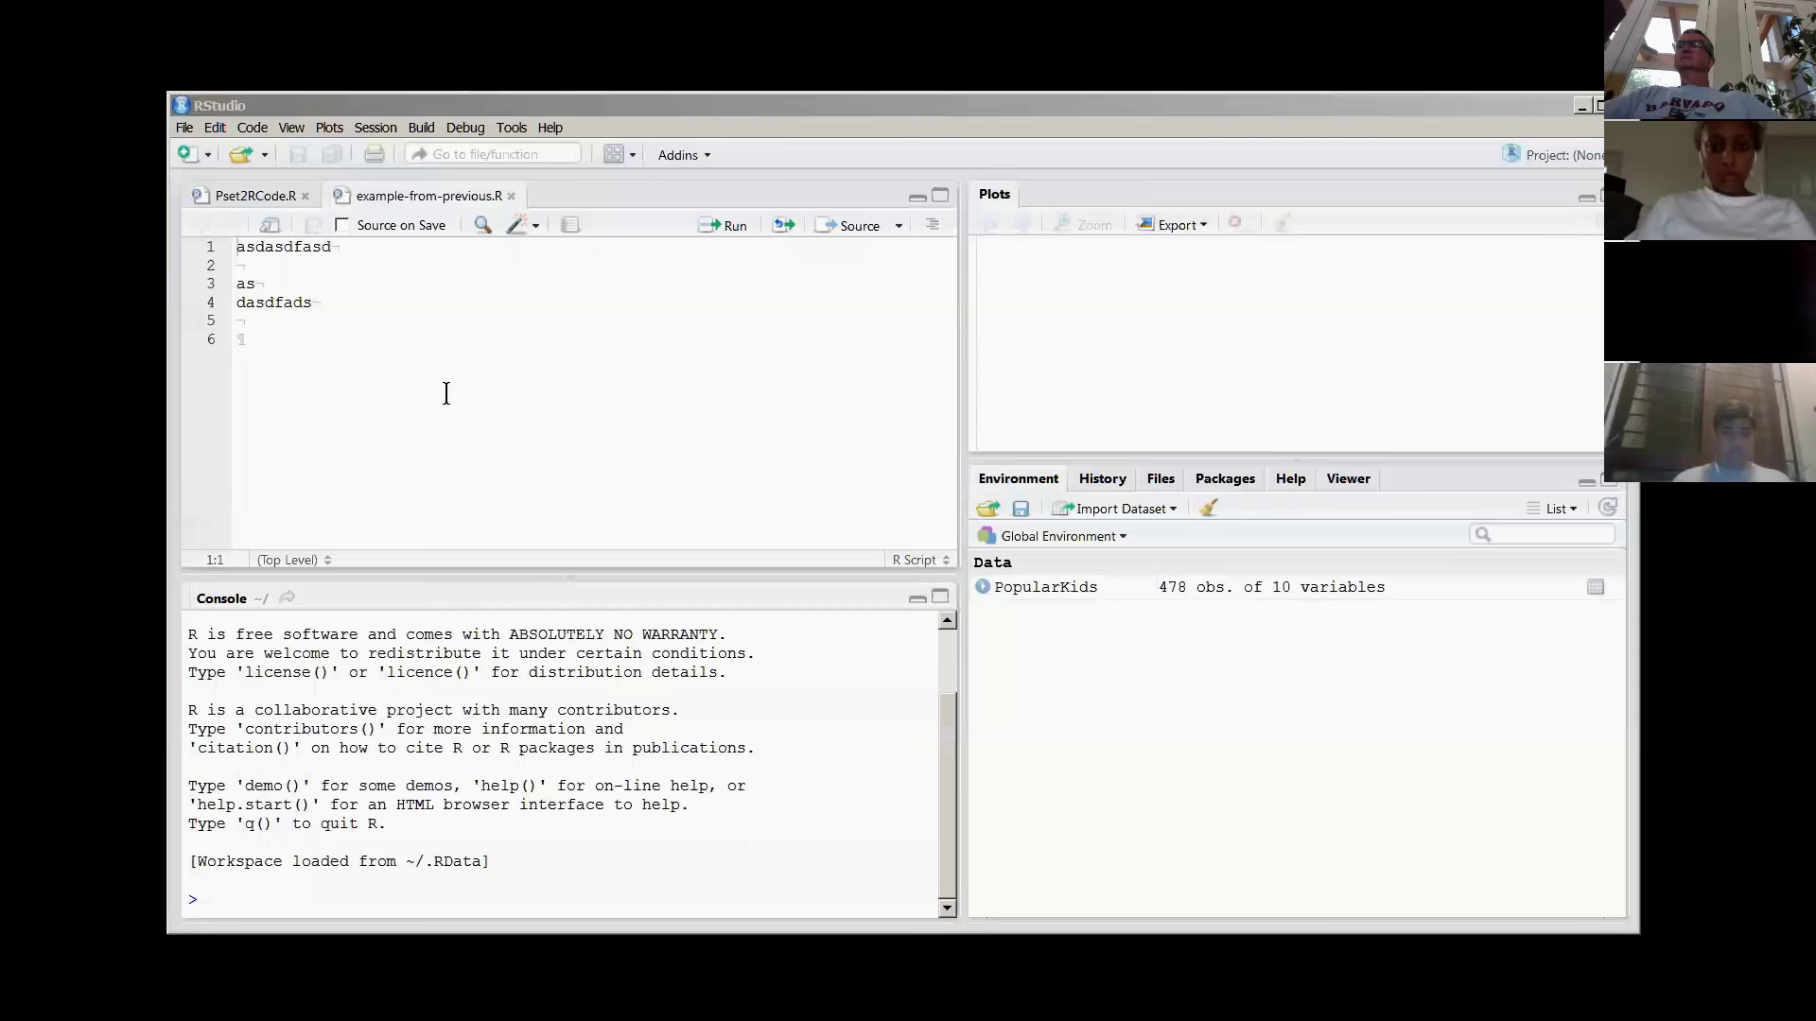
# - Inspect the reopened Pset2RCode.R and example-from-previous.R scripts after restarting the session
pyautogui.click(470, 492)
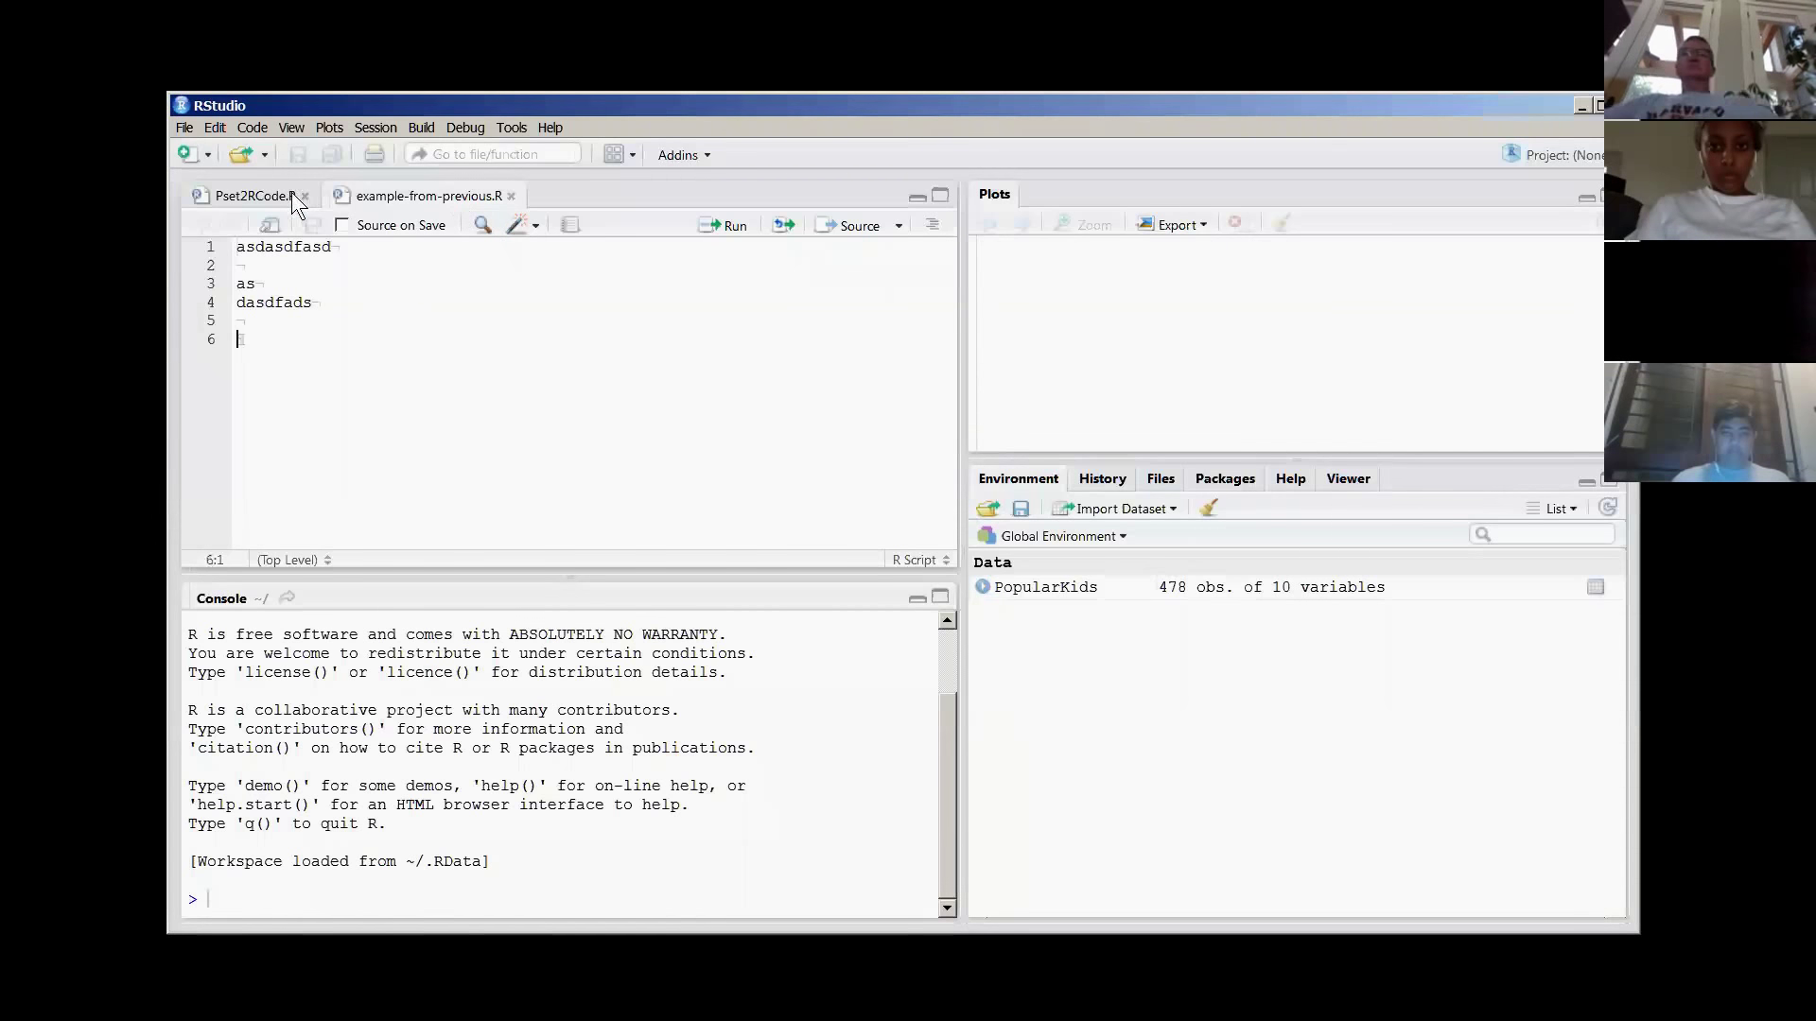
pyautogui.click(259, 193)
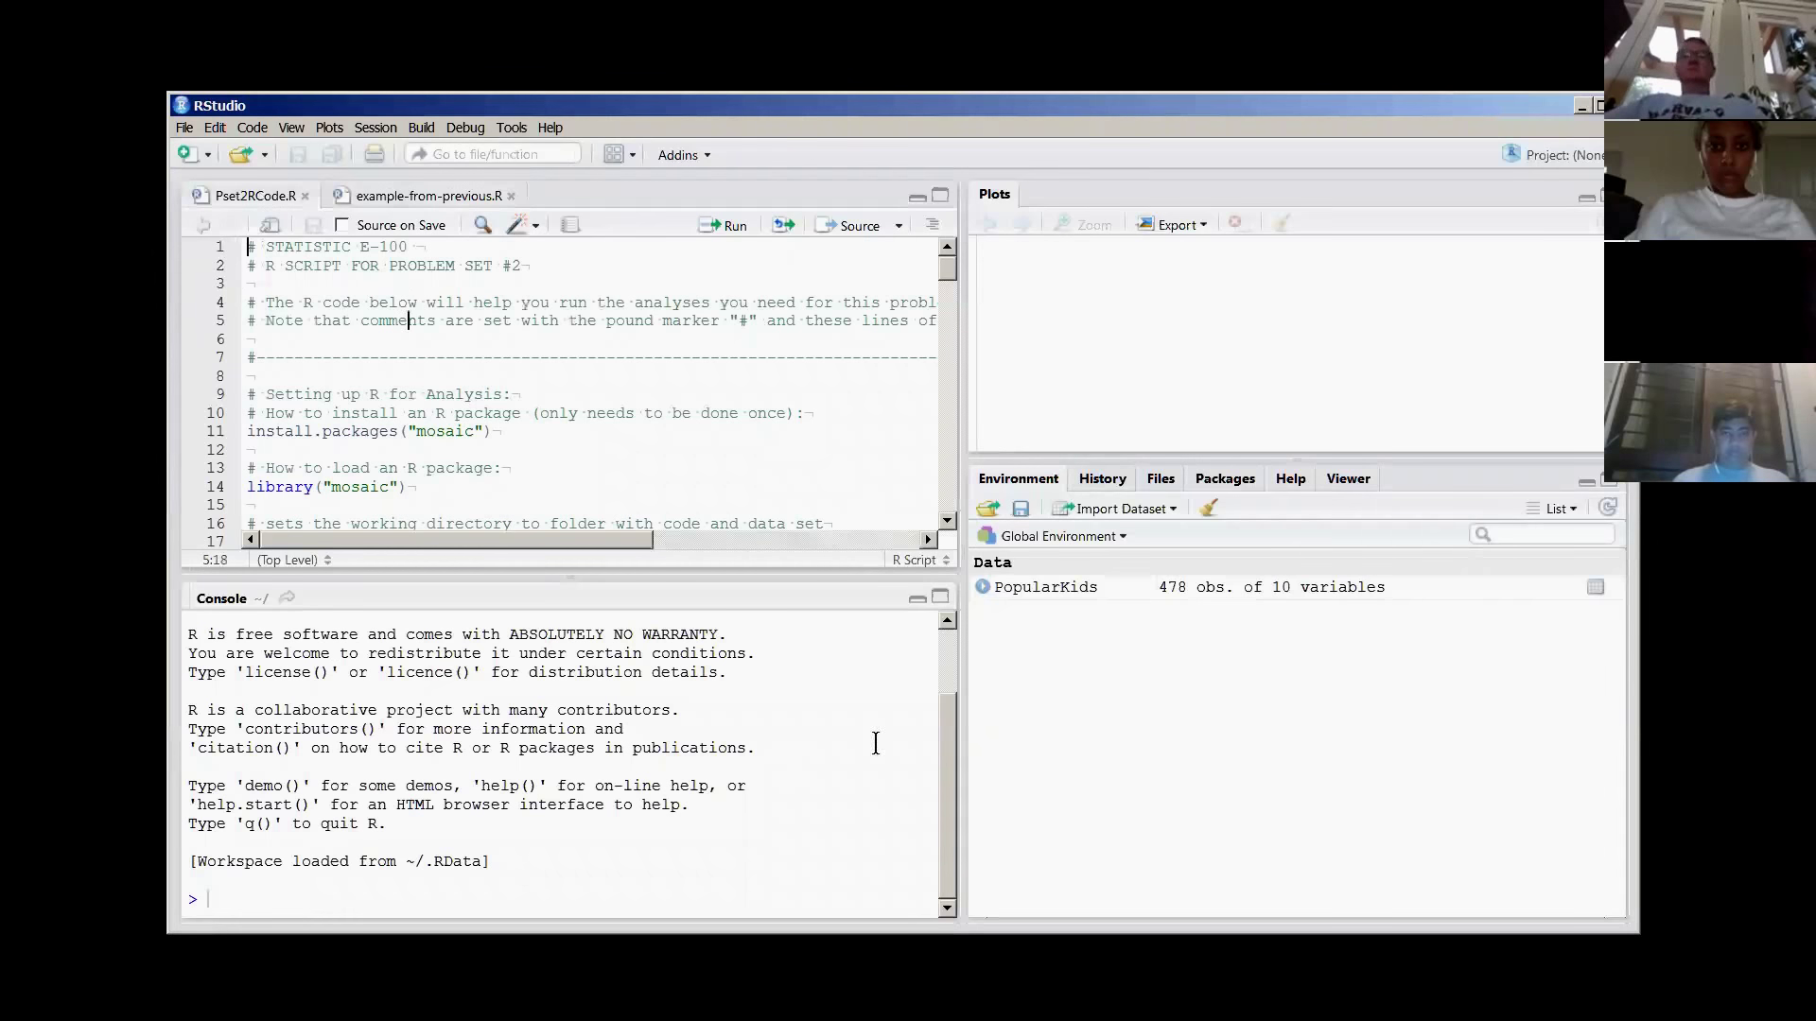
pyautogui.click(439, 203)
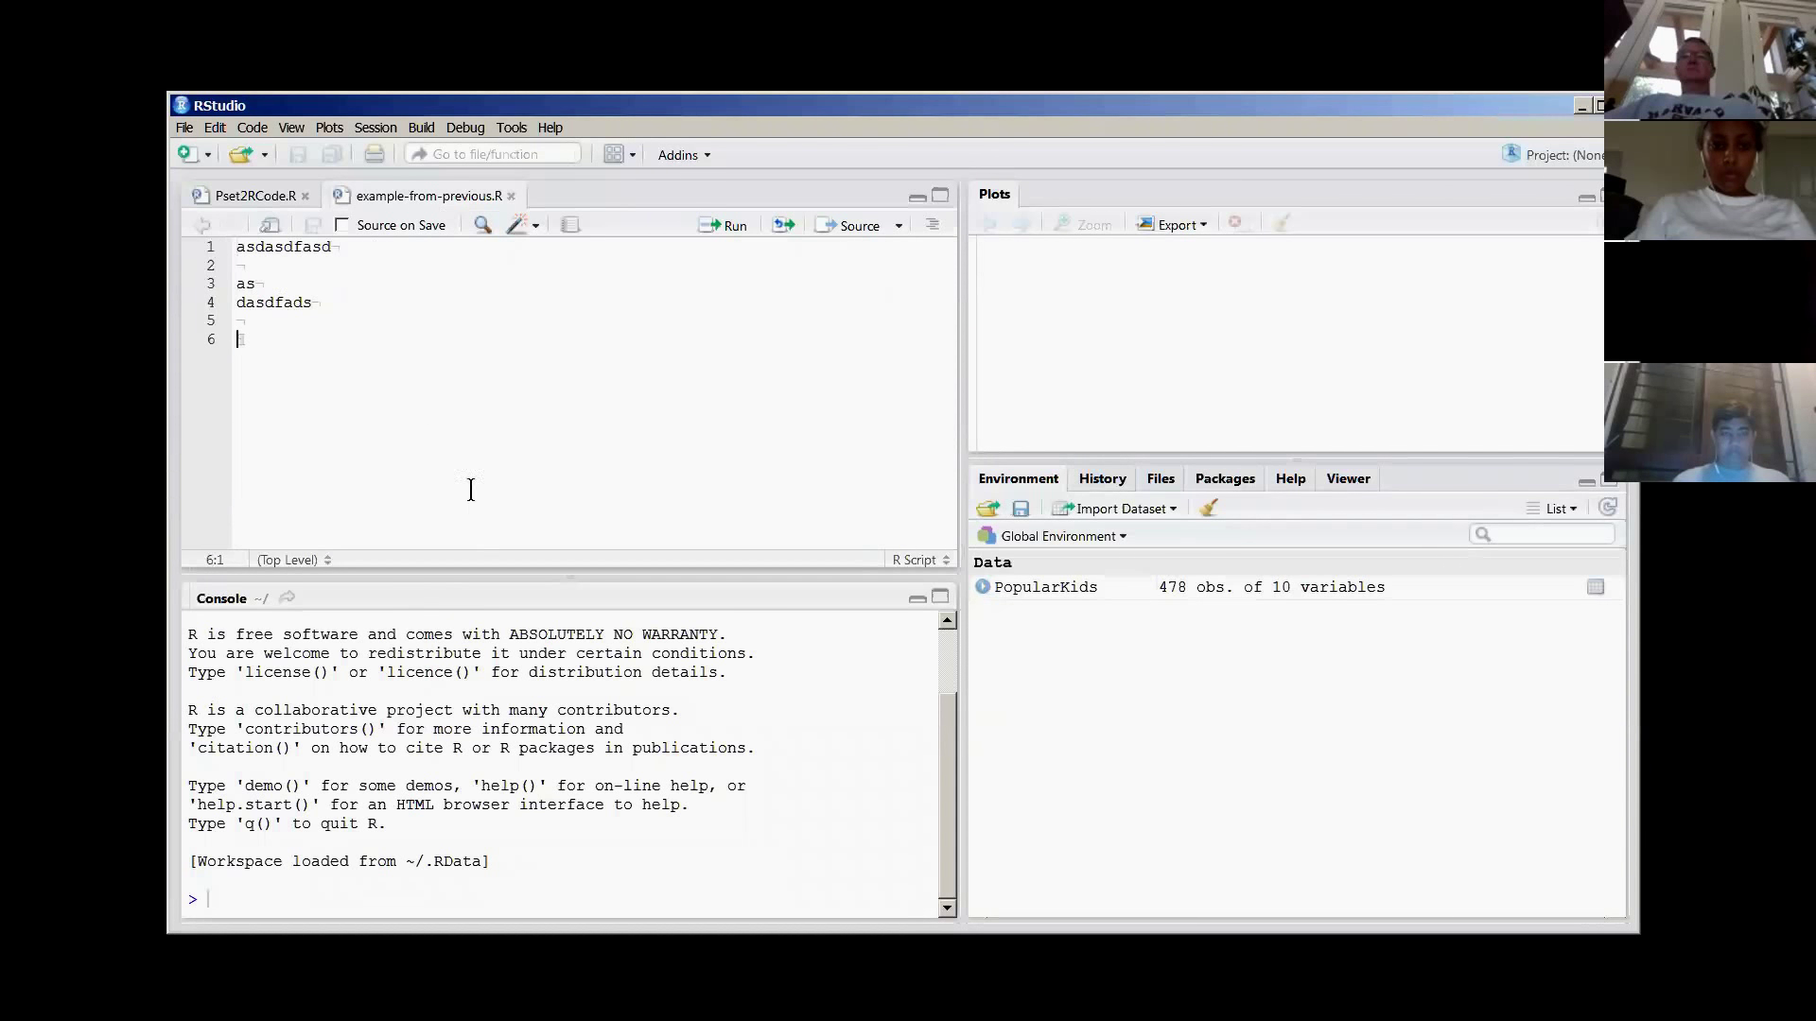
pyautogui.hotkey('shift', 'Up')
pyautogui.hotkey('shift', 'Up')
pyautogui.hotkey('shift', 'Up')
pyautogui.hotkey('shift', 'Up')
pyautogui.hotkey('shift', 'Up')
pyautogui.click(201, 417)
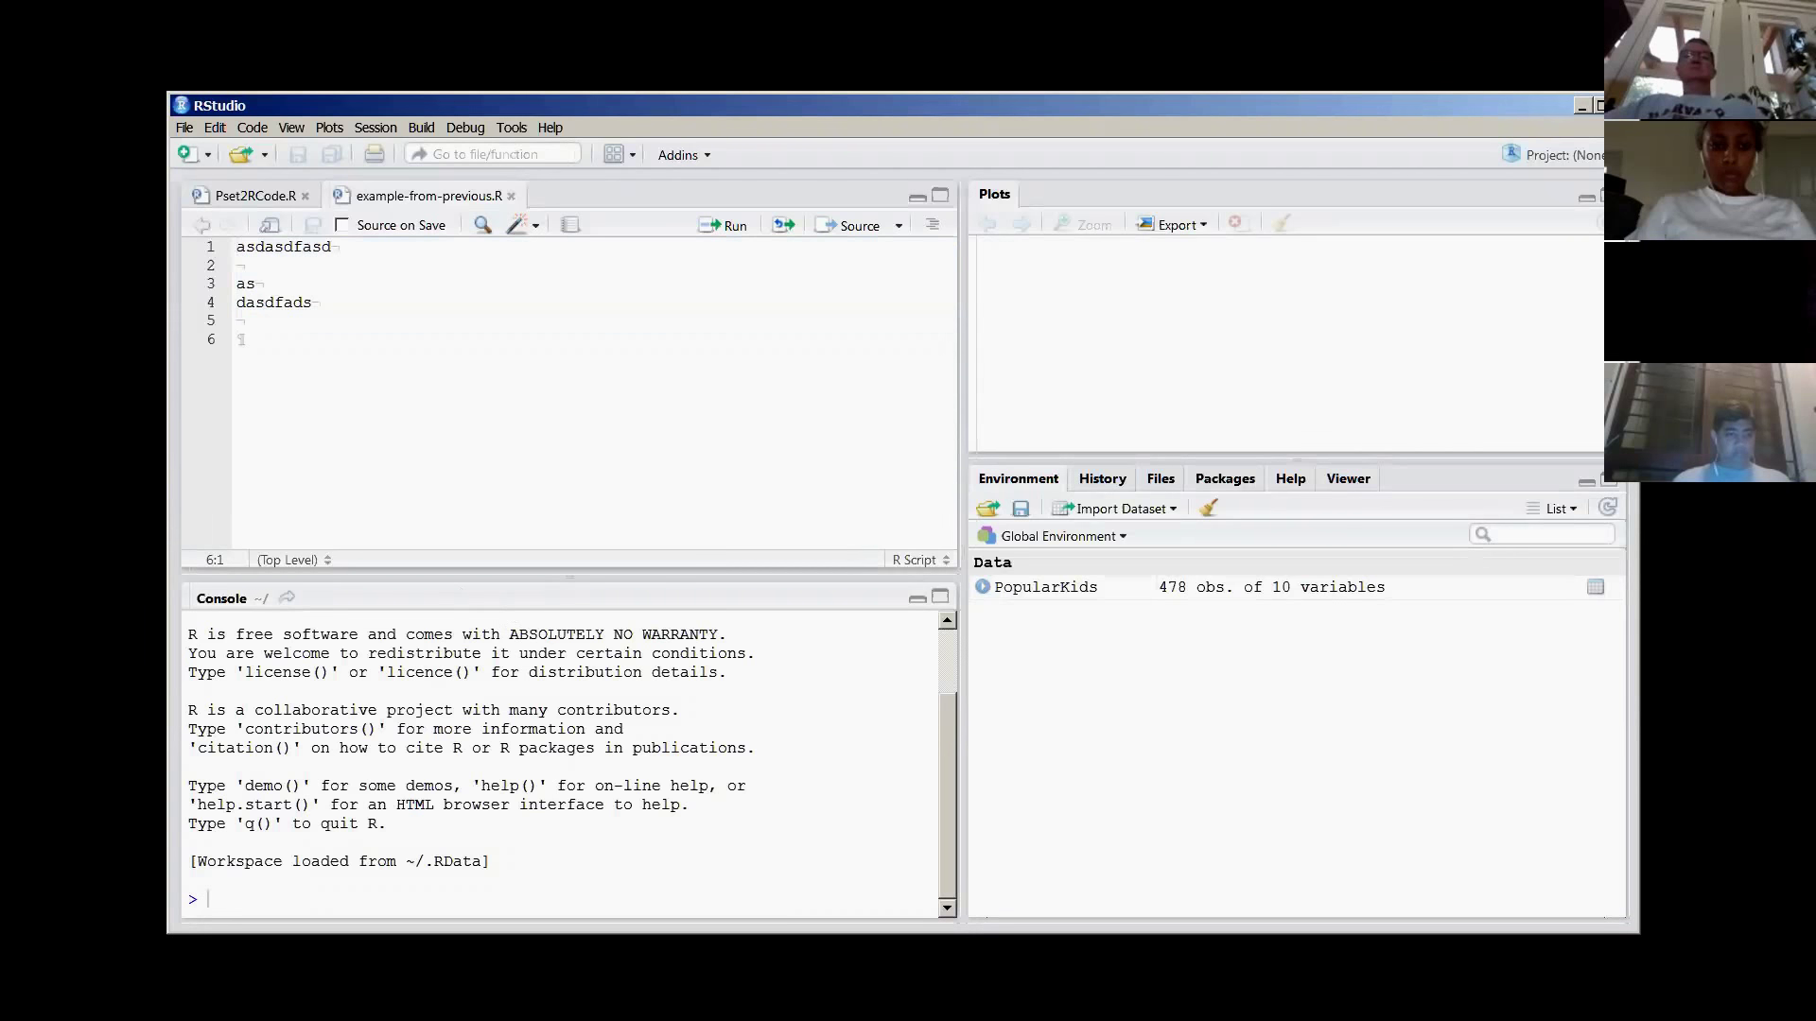
# - Close all open scripts and remove all objects from the environment, including hidden ones
pyautogui.click(183, 128)
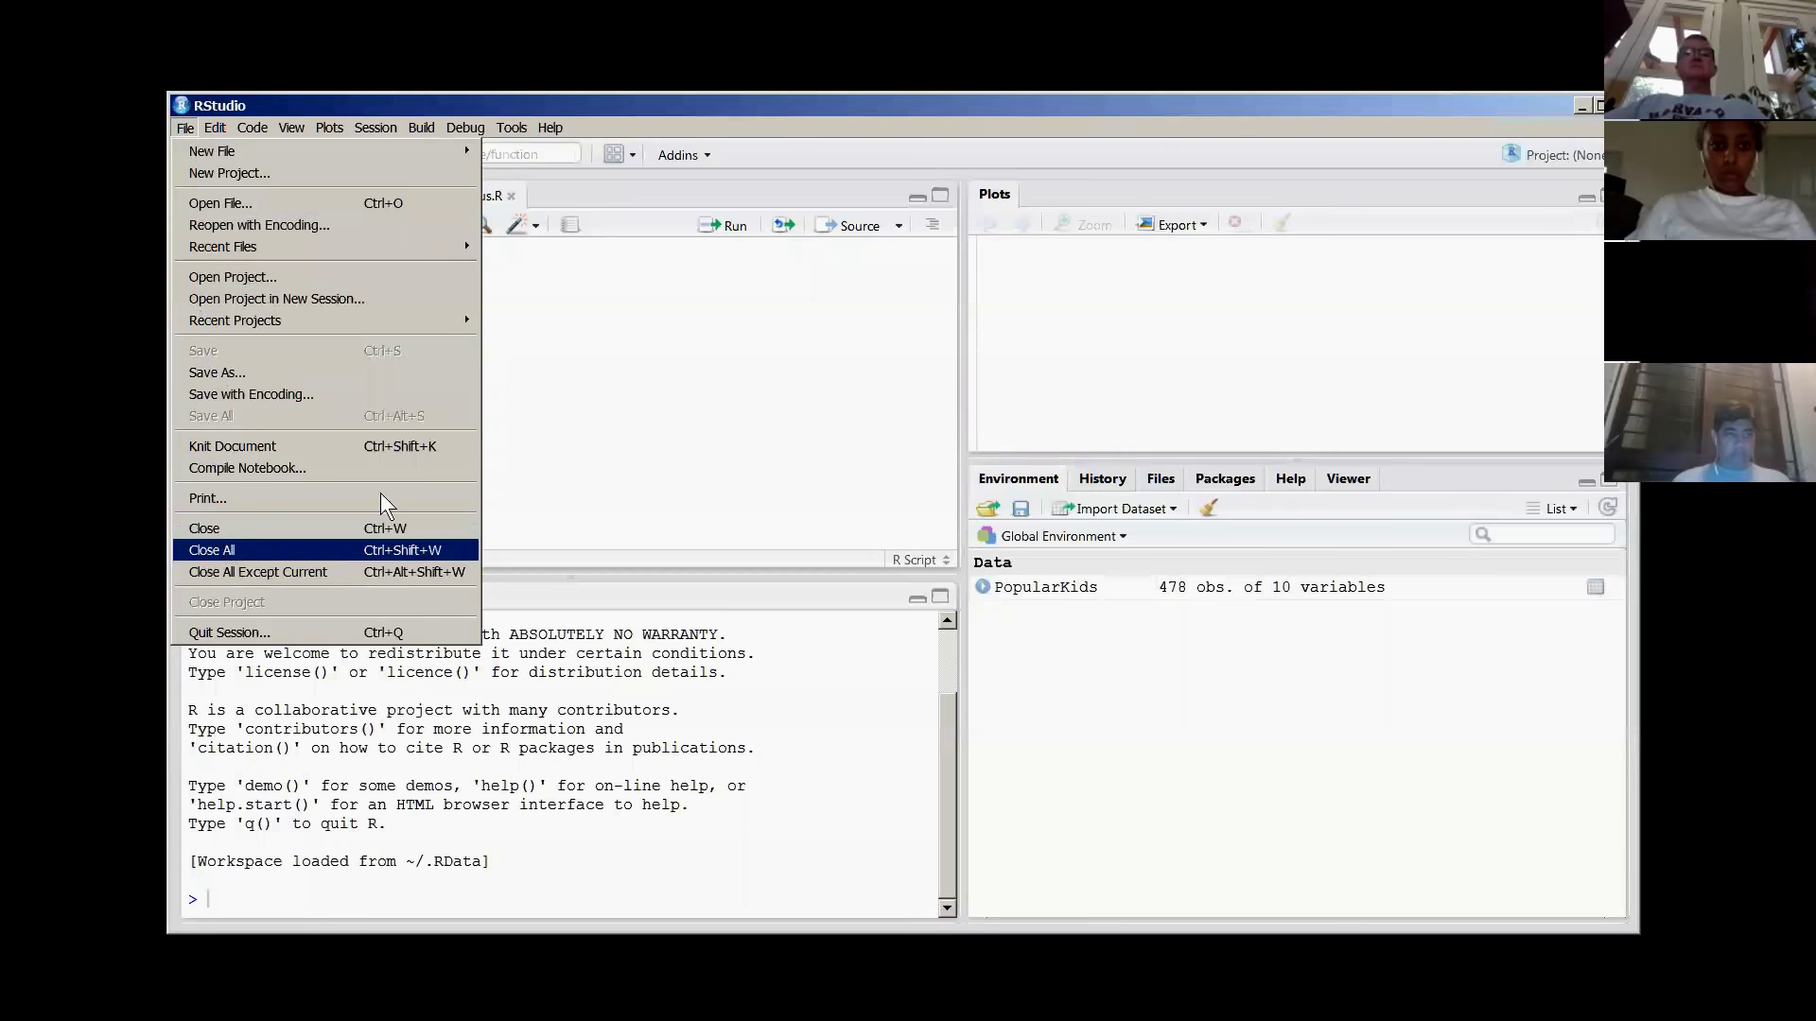
pyautogui.click(323, 552)
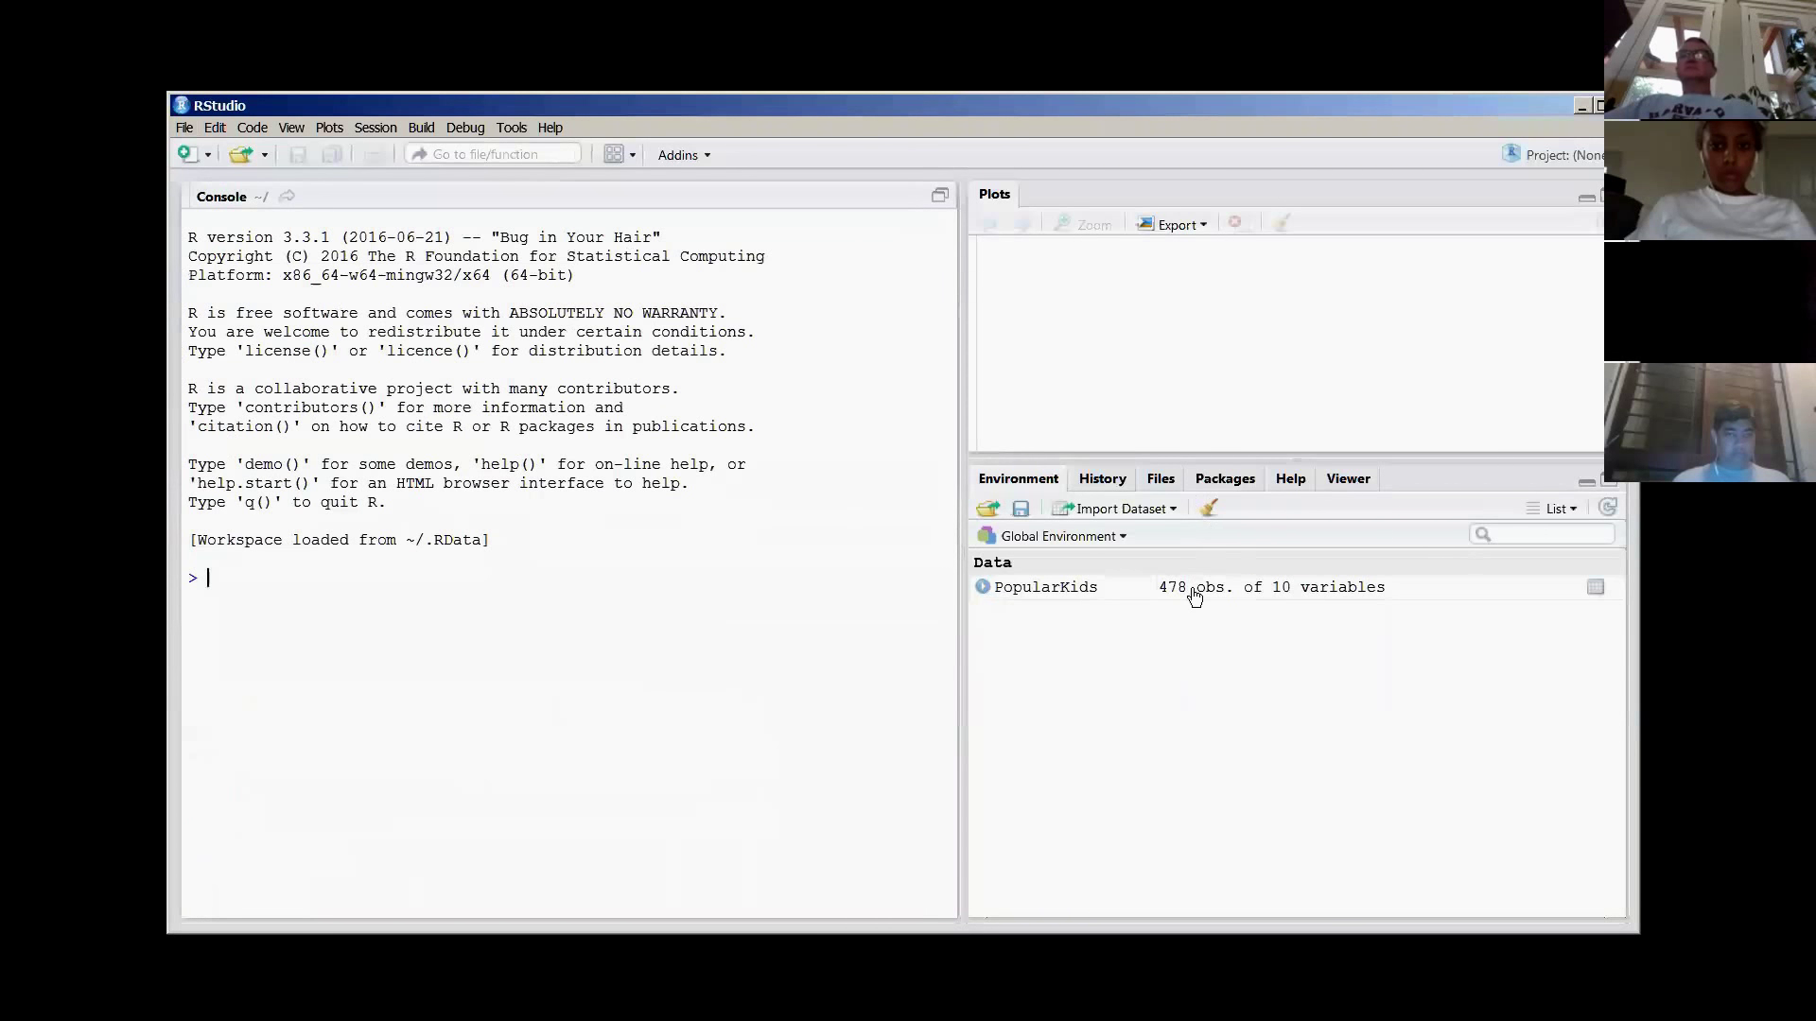
pyautogui.click(1209, 511)
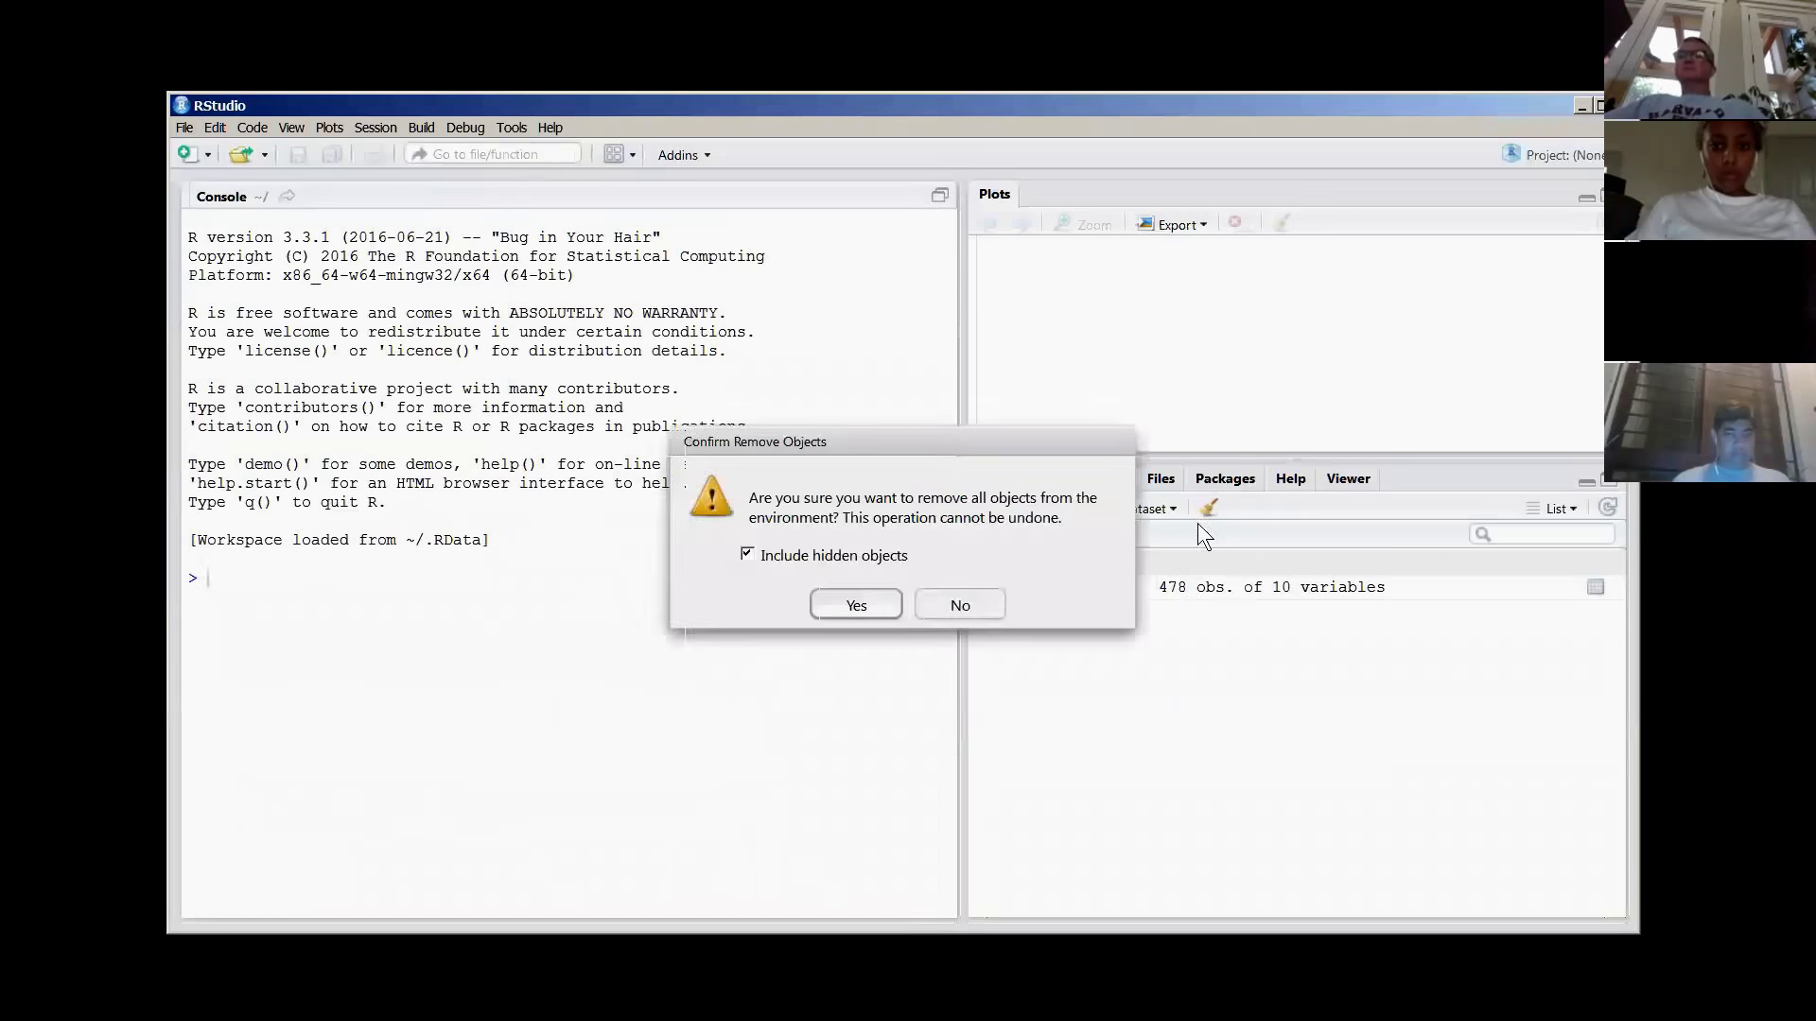
pyautogui.click(856, 605)
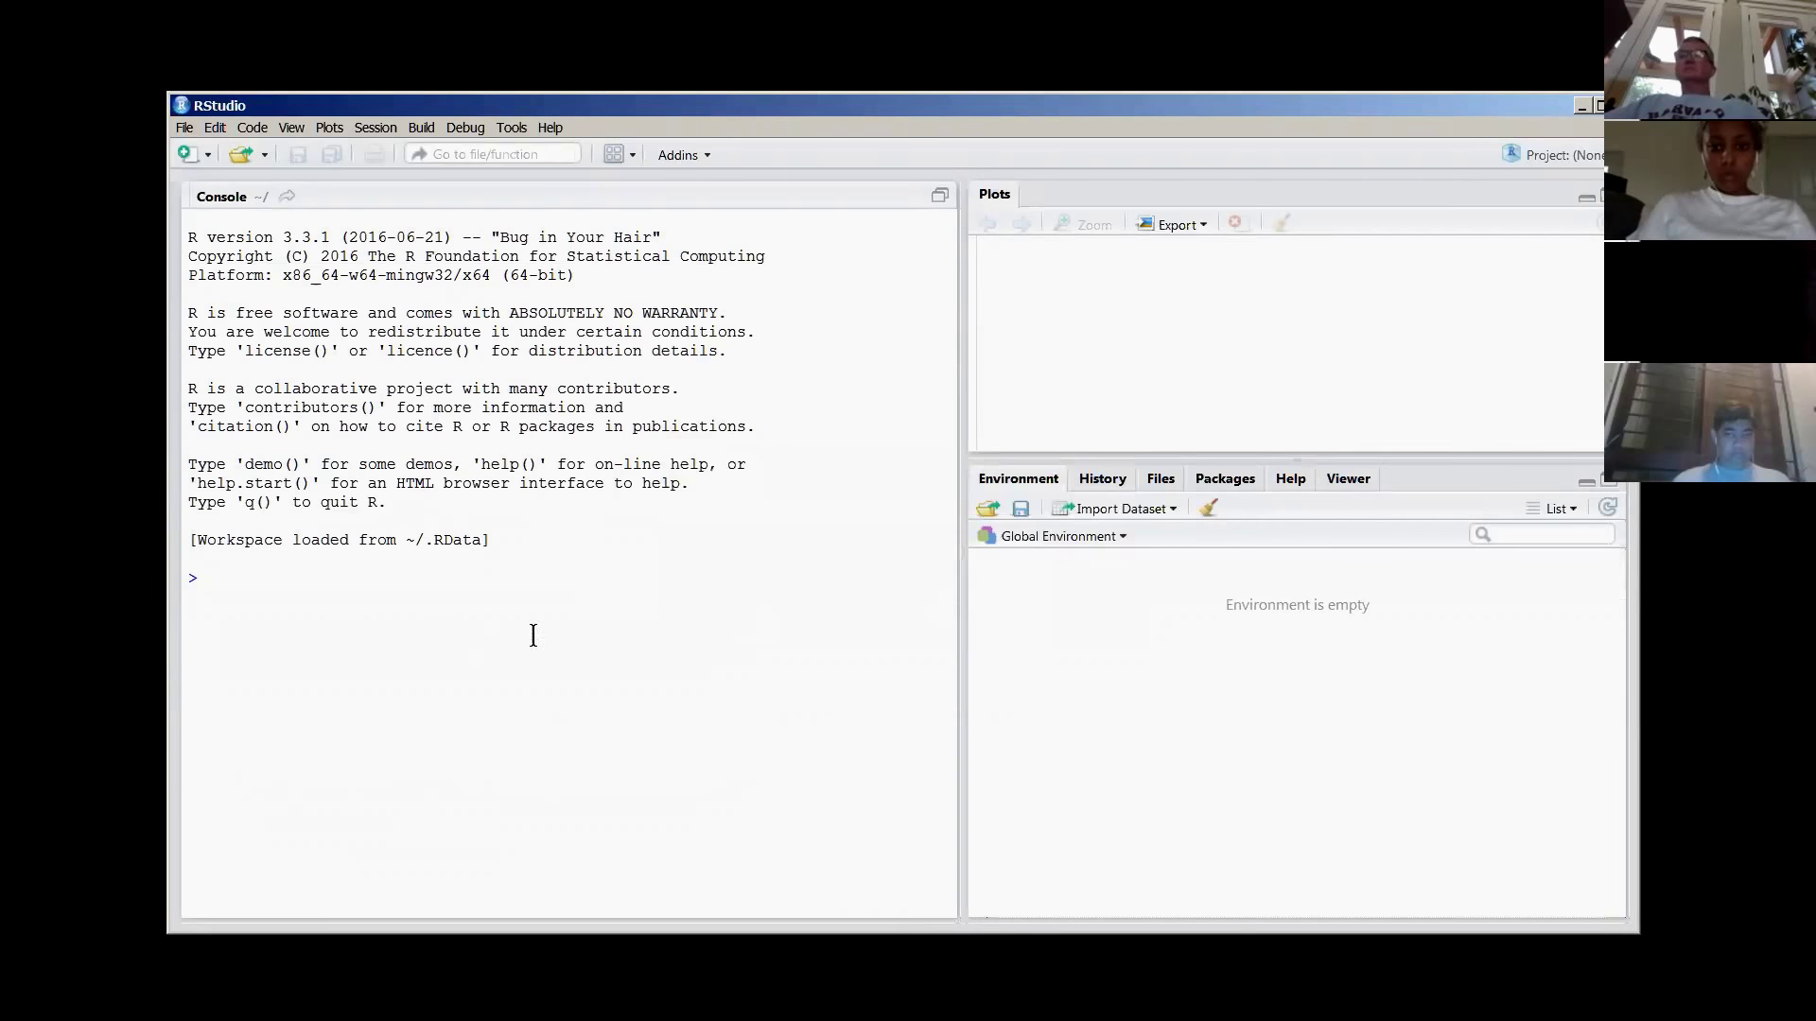
pyautogui.click(187, 128)
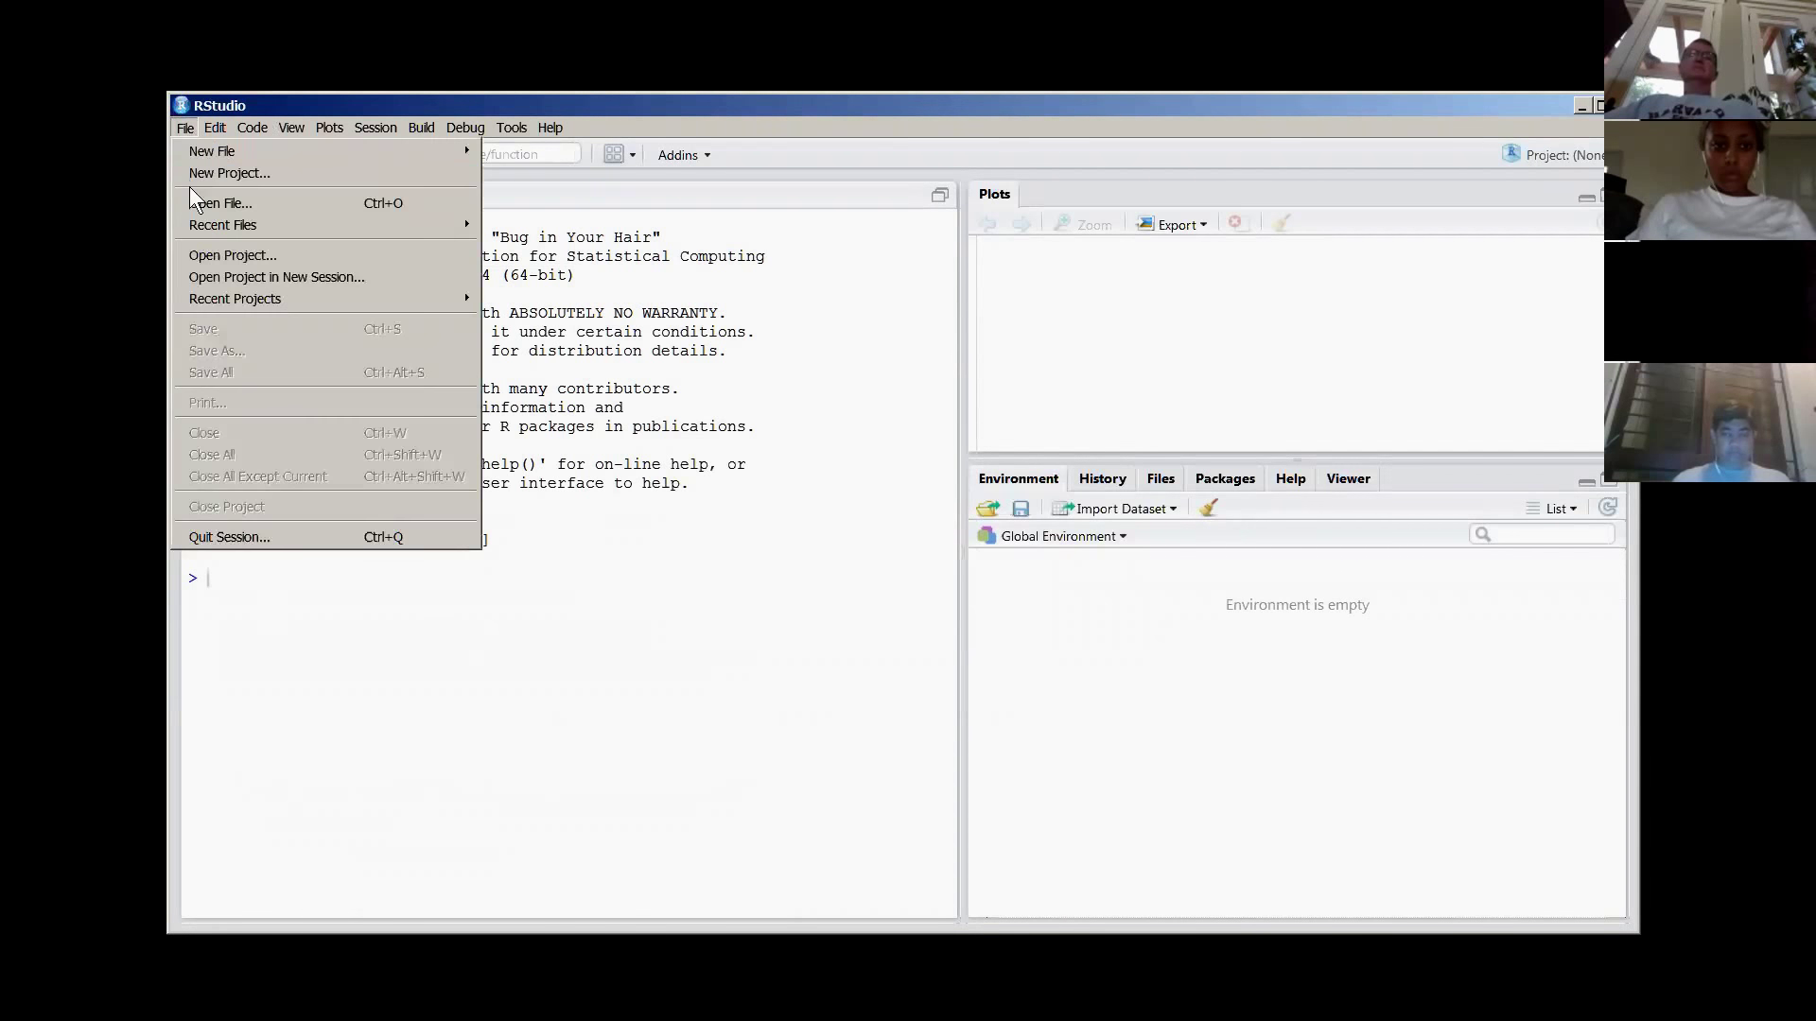
pyautogui.click(571, 659)
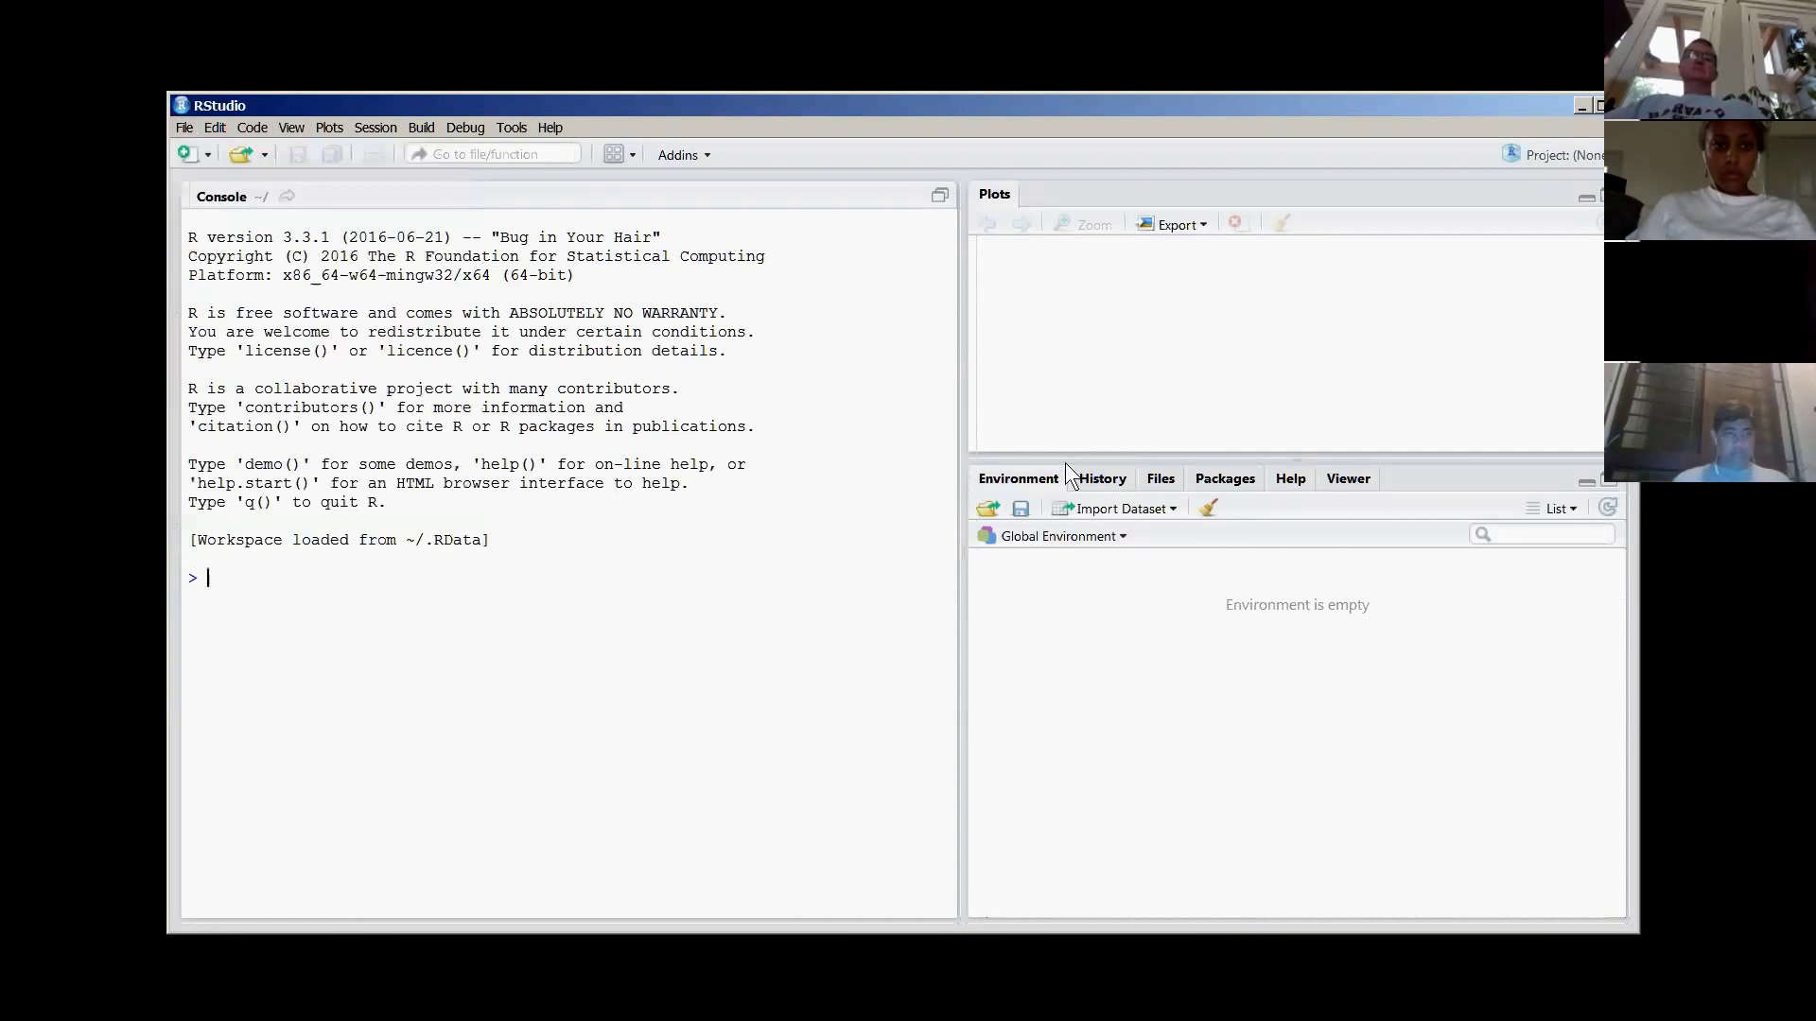
pyautogui.click(1209, 511)
pyautogui.click(817, 606)
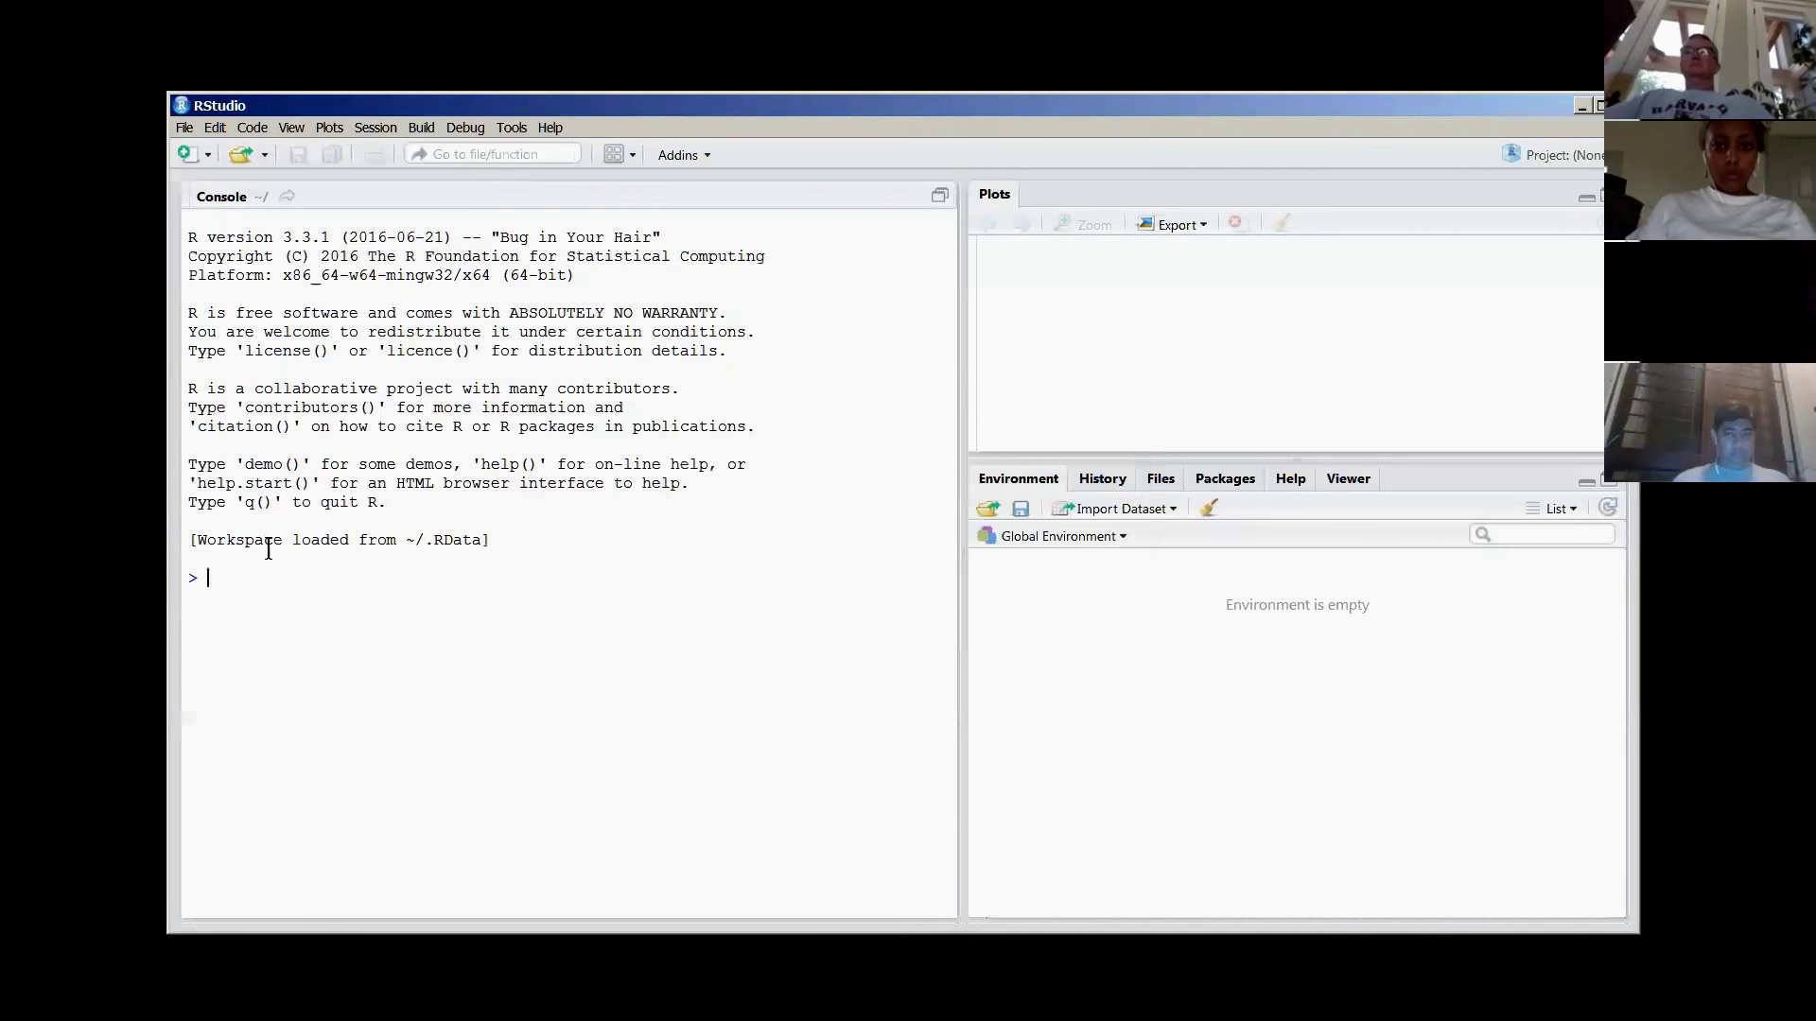
# - Quit the session with no scripts open, saving the cleared workspace image to ~/.RData
pyautogui.click(185, 127)
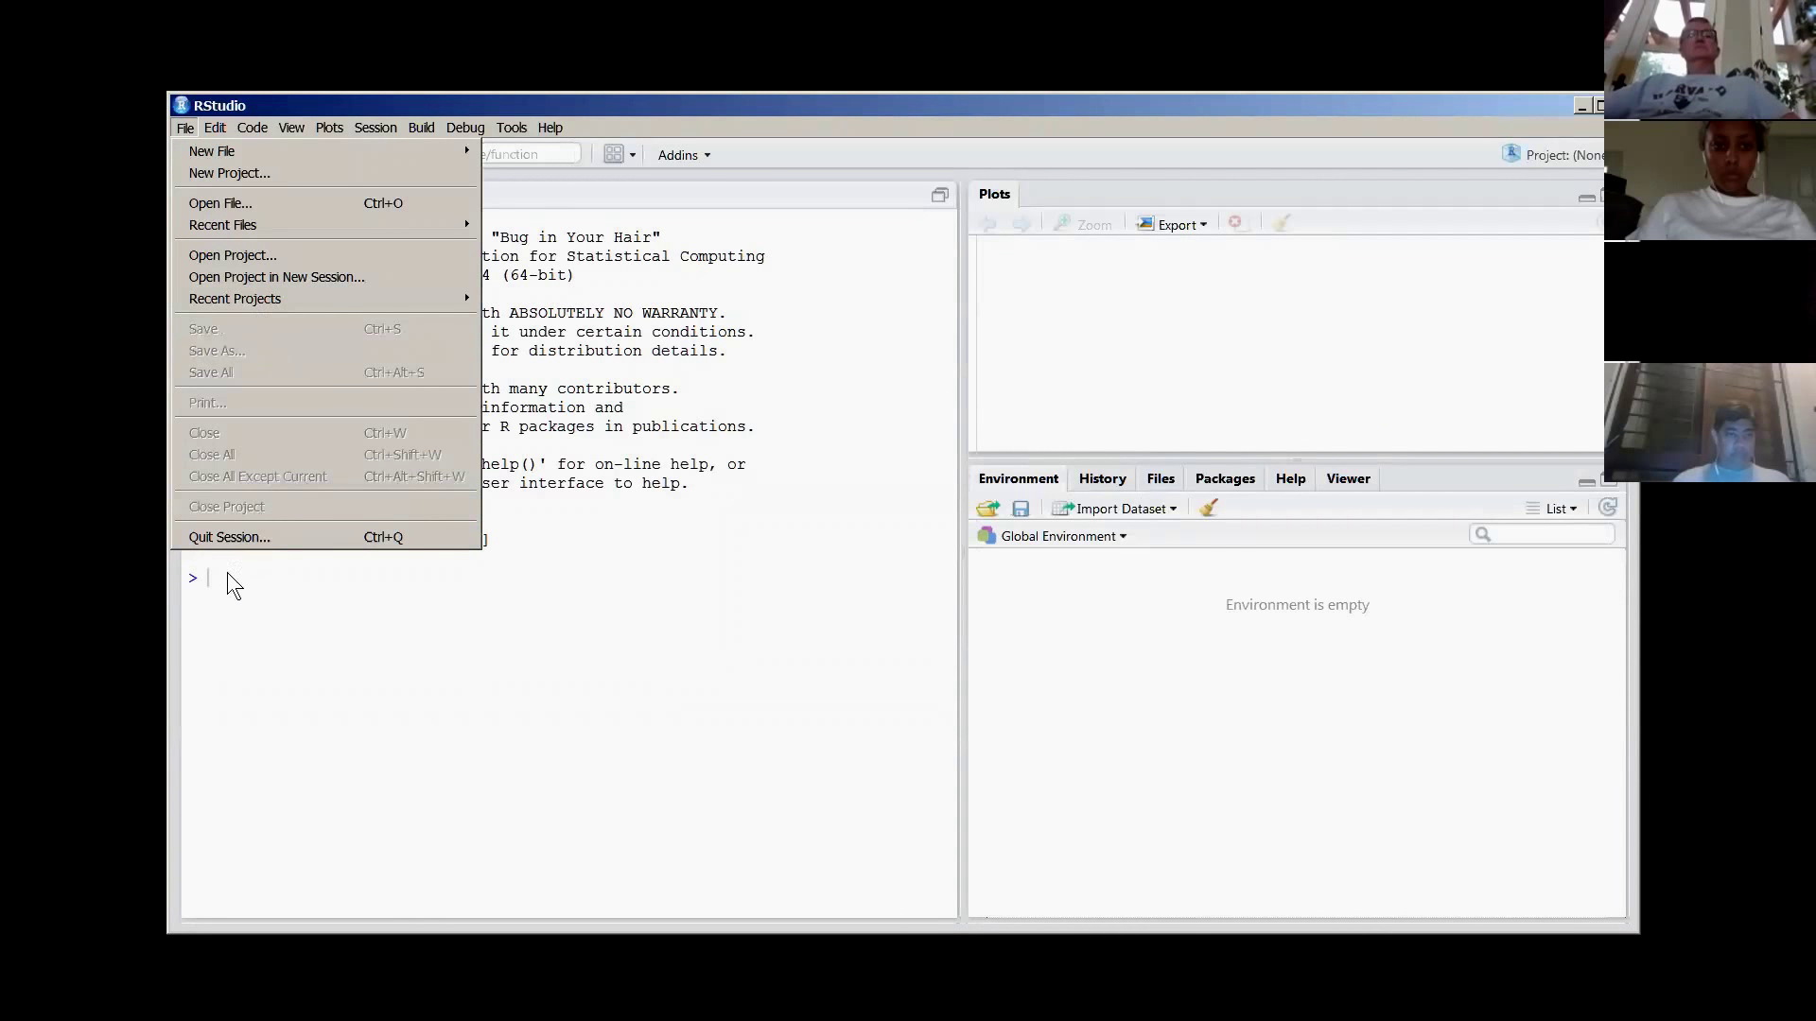
pyautogui.click(352, 535)
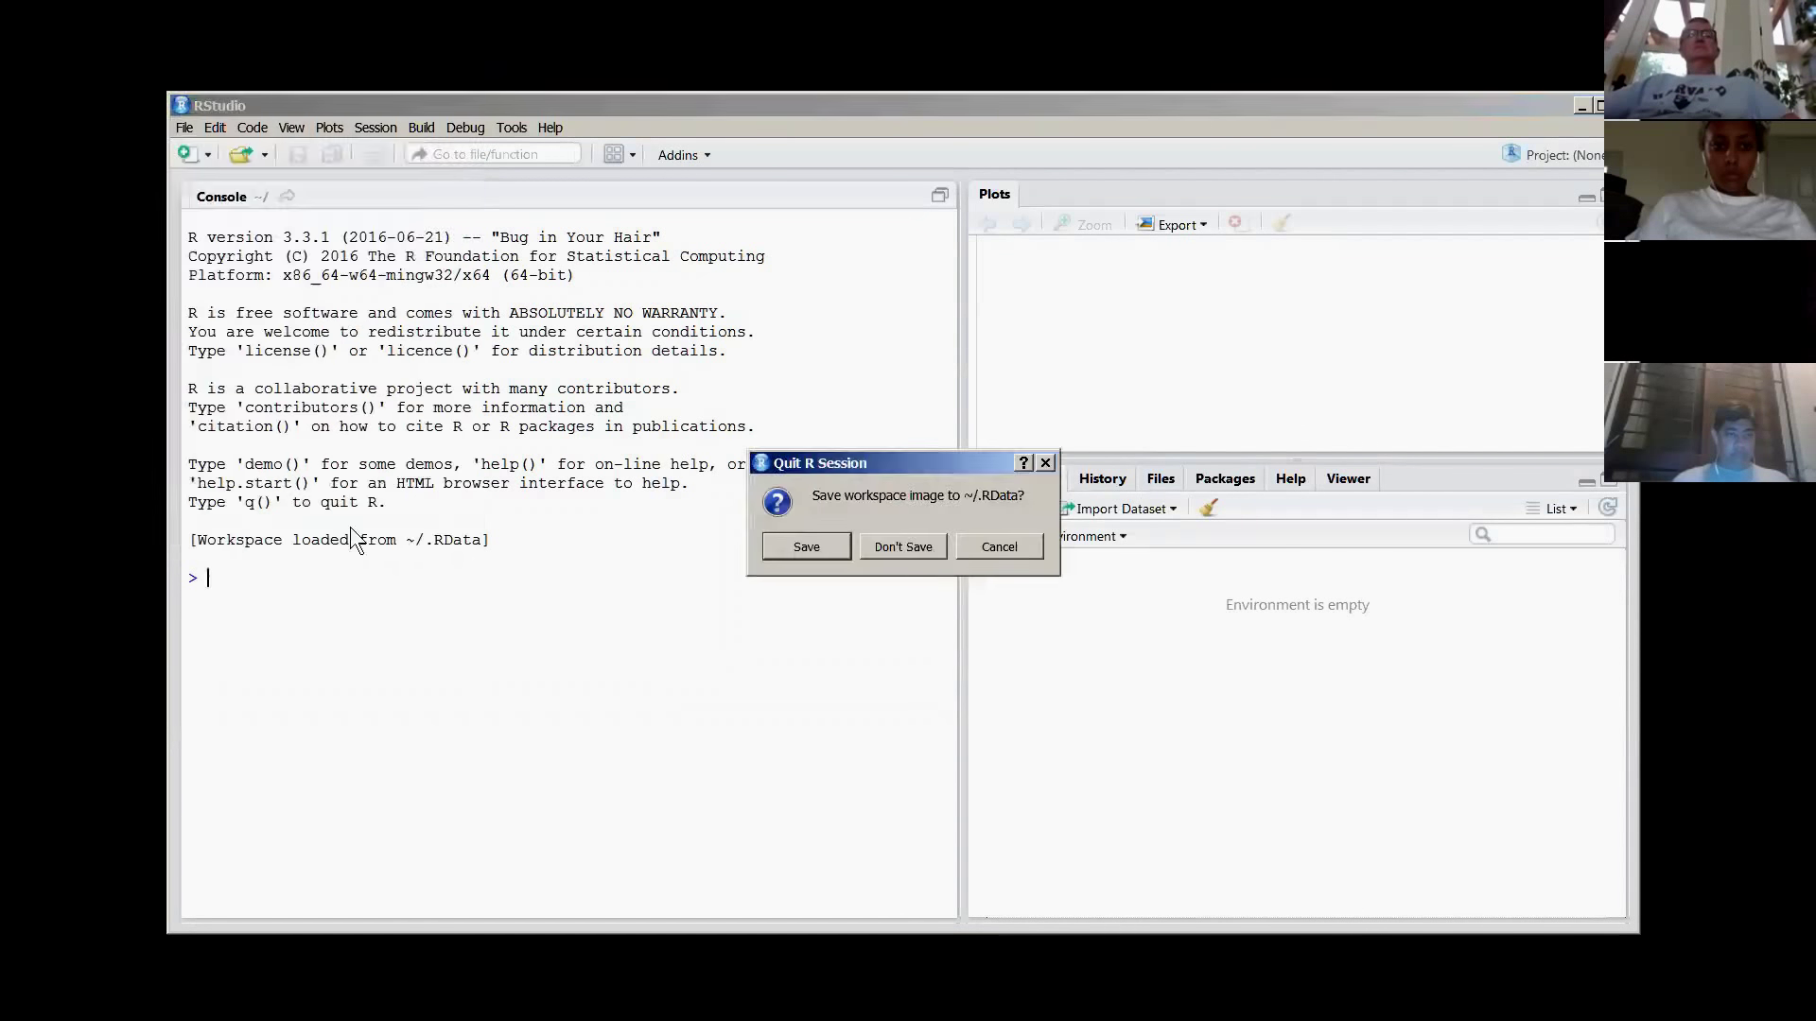
pyautogui.click(817, 541)
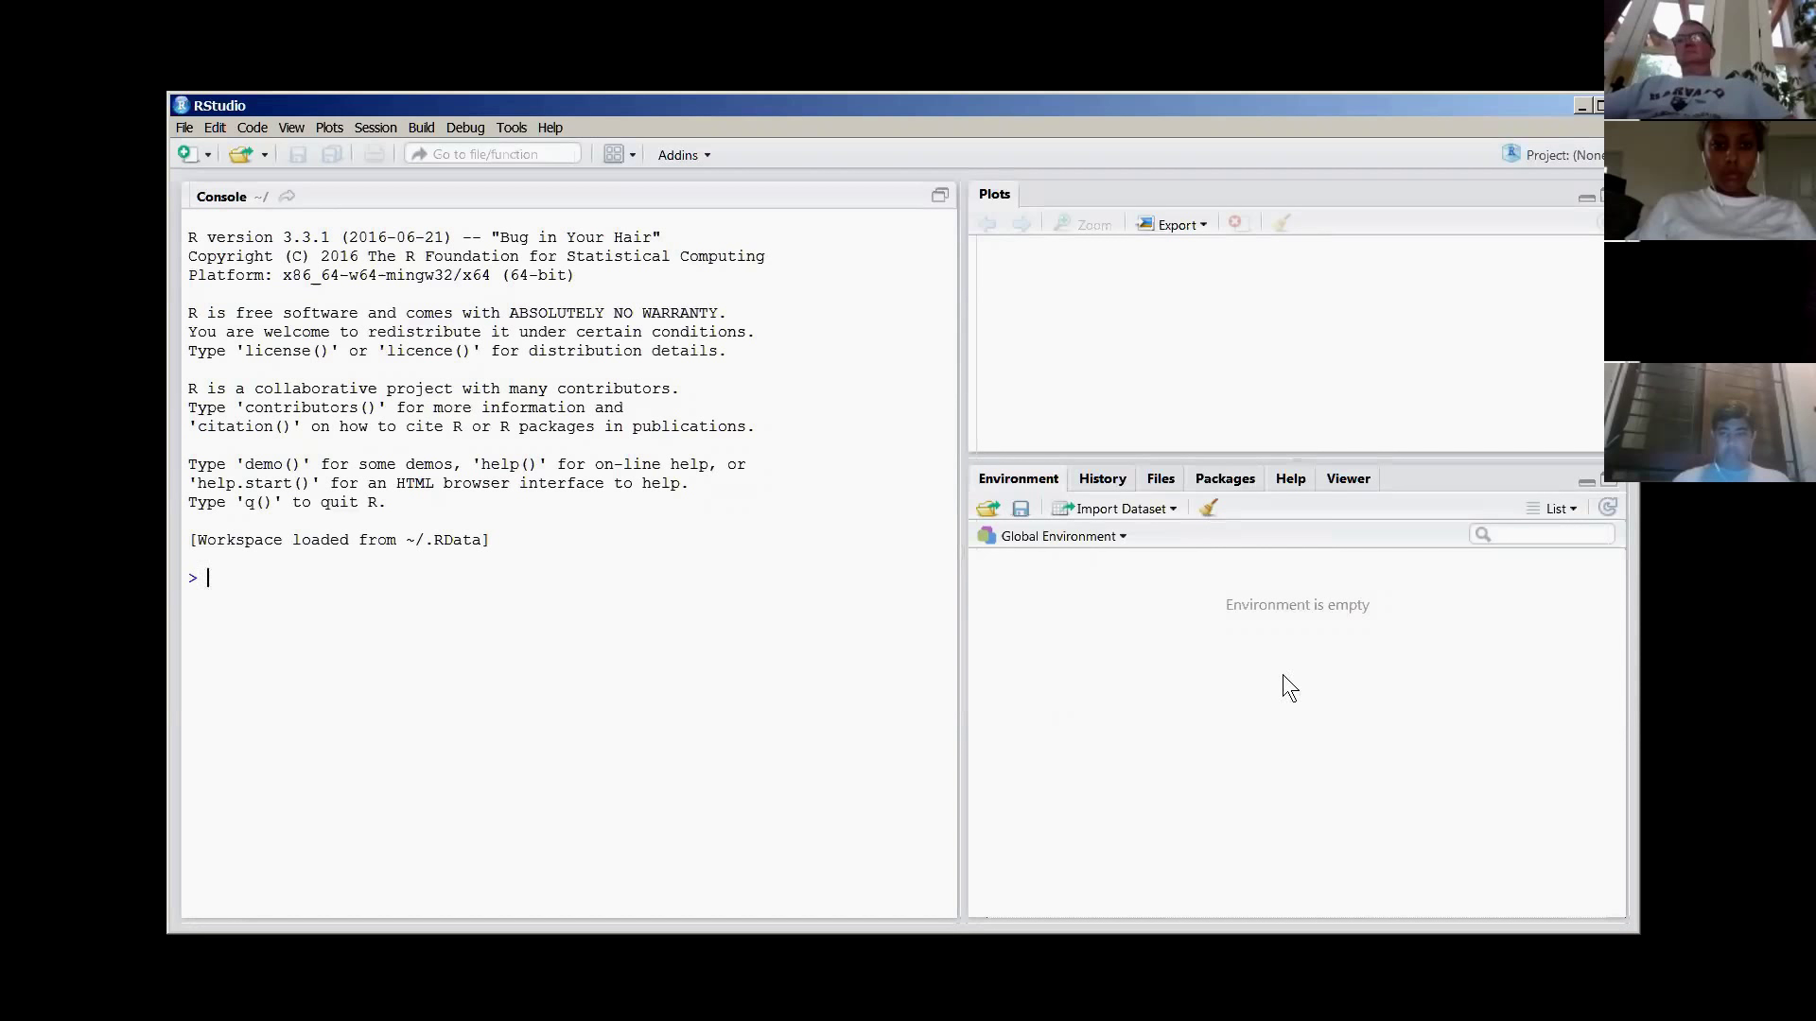
# - Load the PopularKids.RData file from the pset2analysis folder into the global environment
pyautogui.click(890, 603)
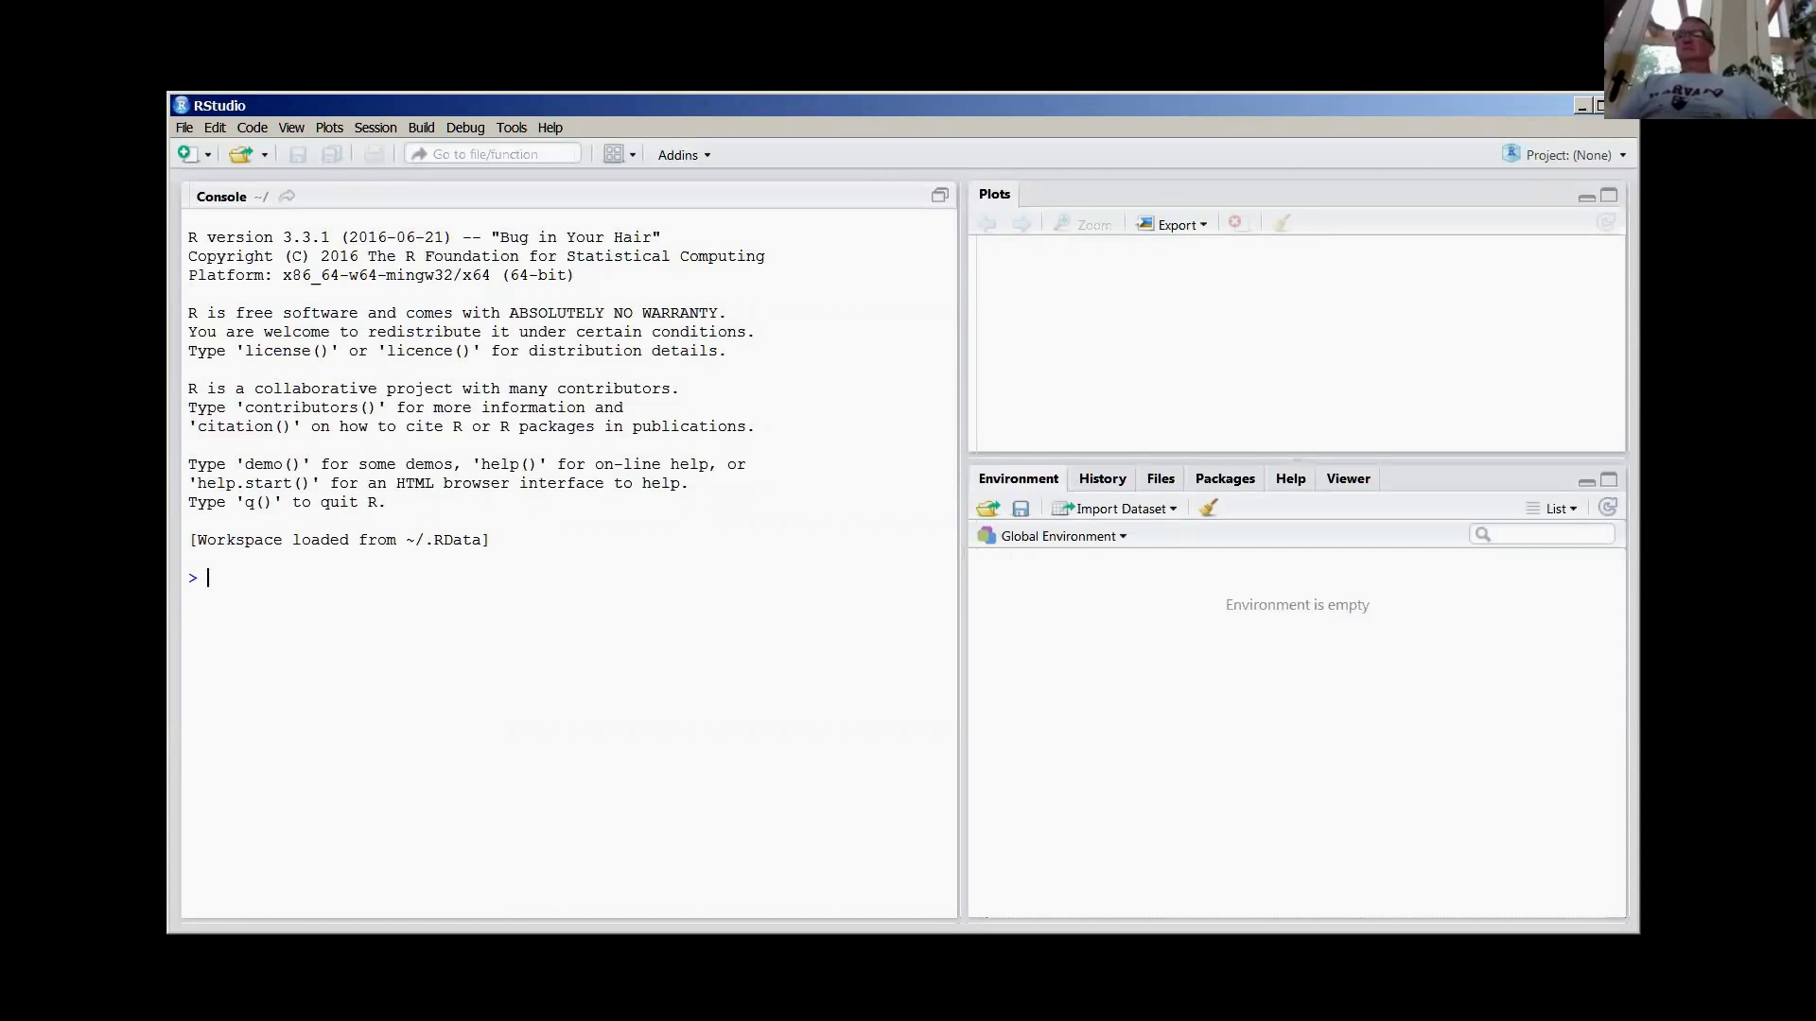
pyautogui.click(192, 131)
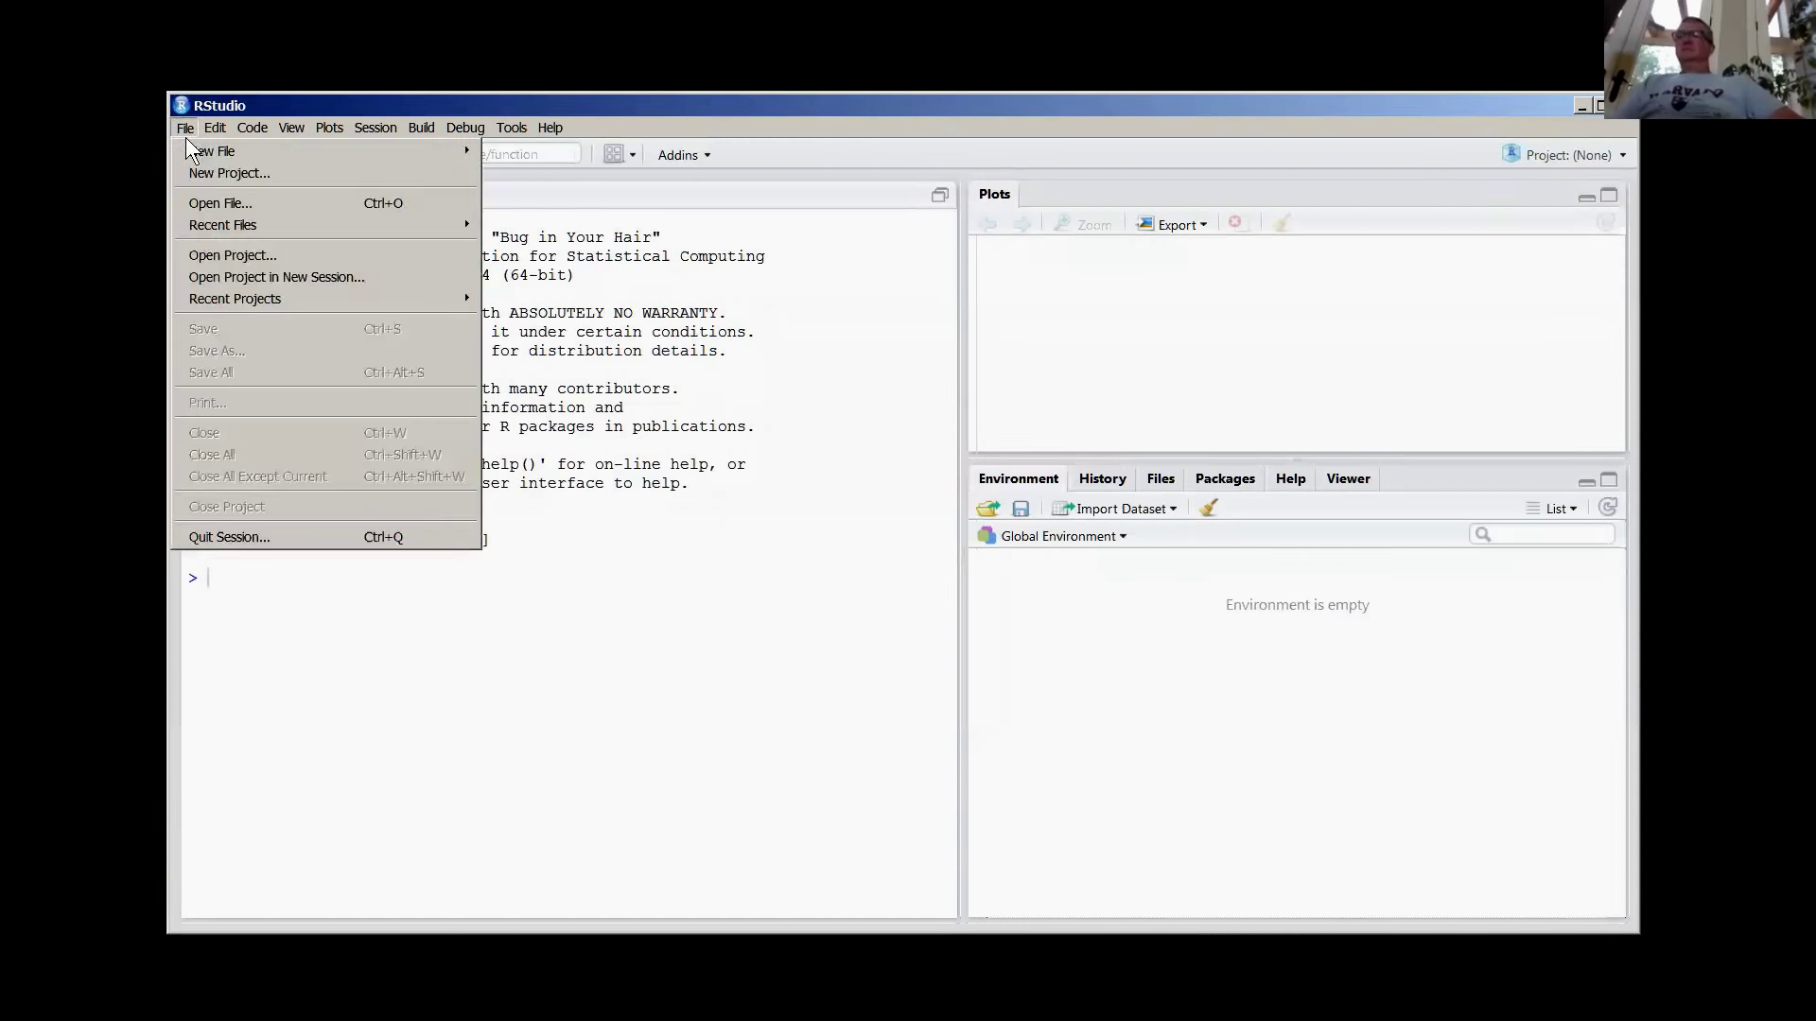
pyautogui.click(708, 413)
pyautogui.click(191, 127)
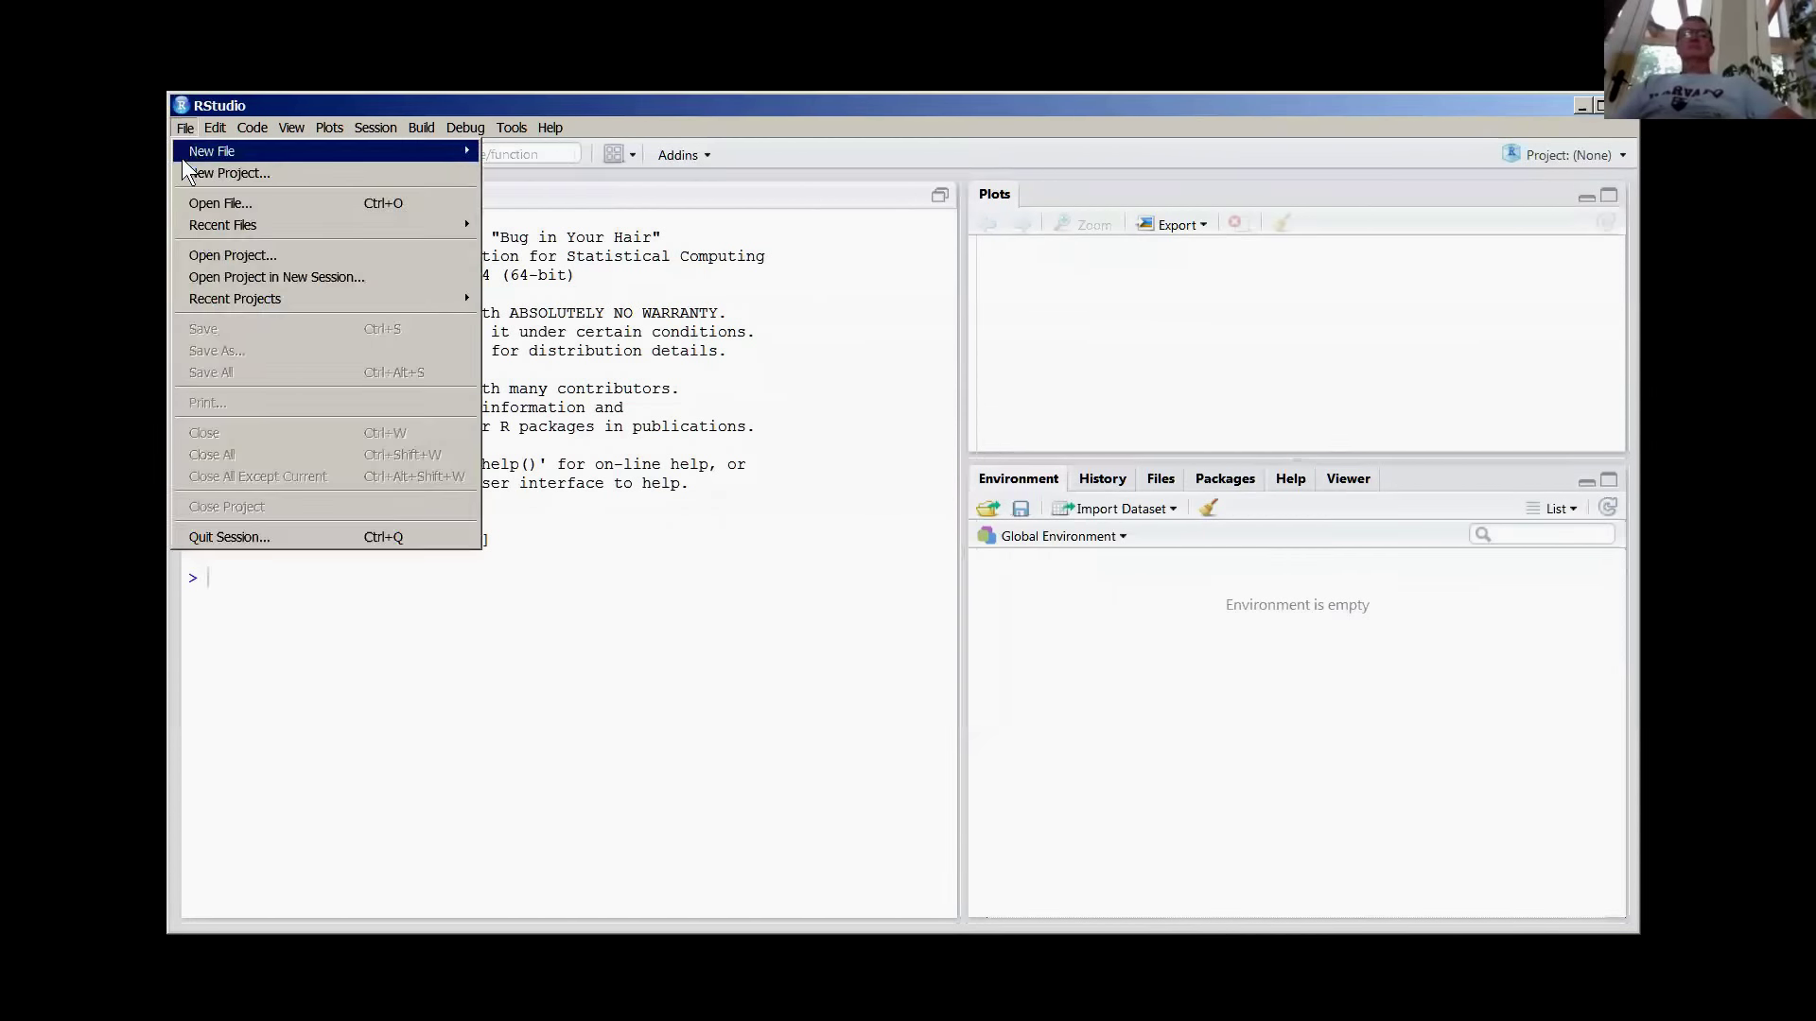
pyautogui.moveTo(199, 150)
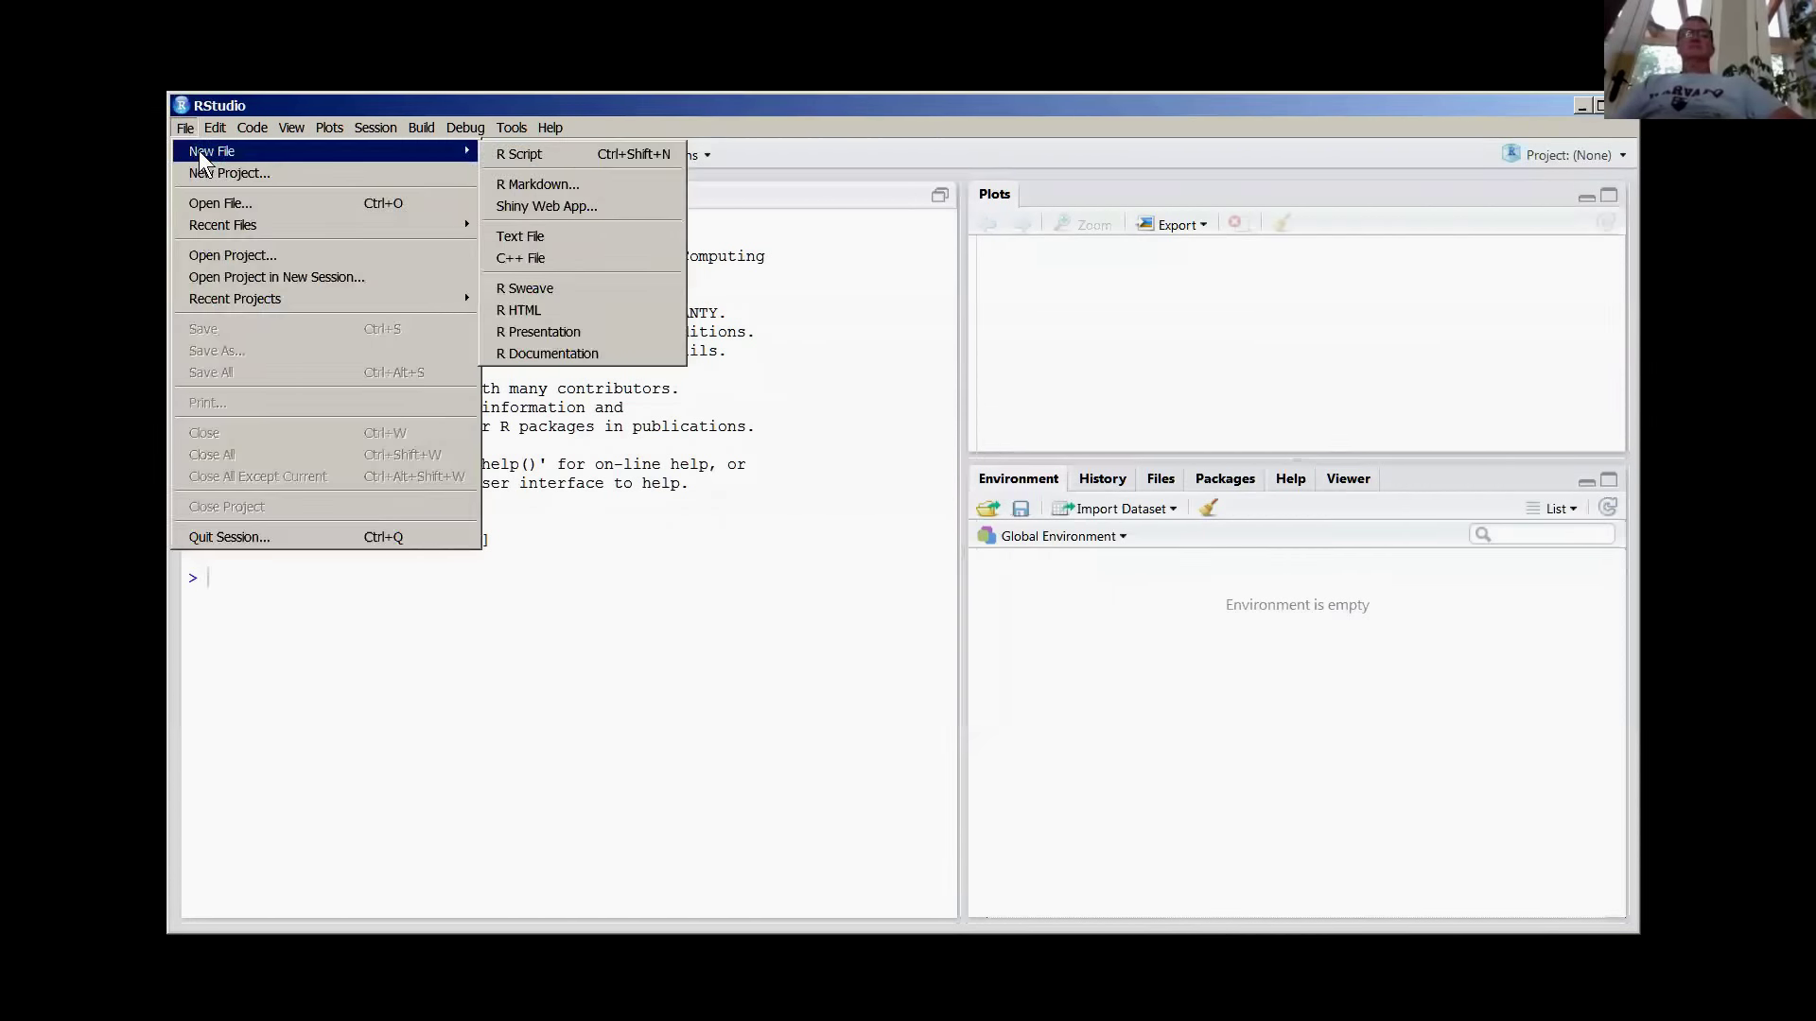
pyautogui.click(193, 205)
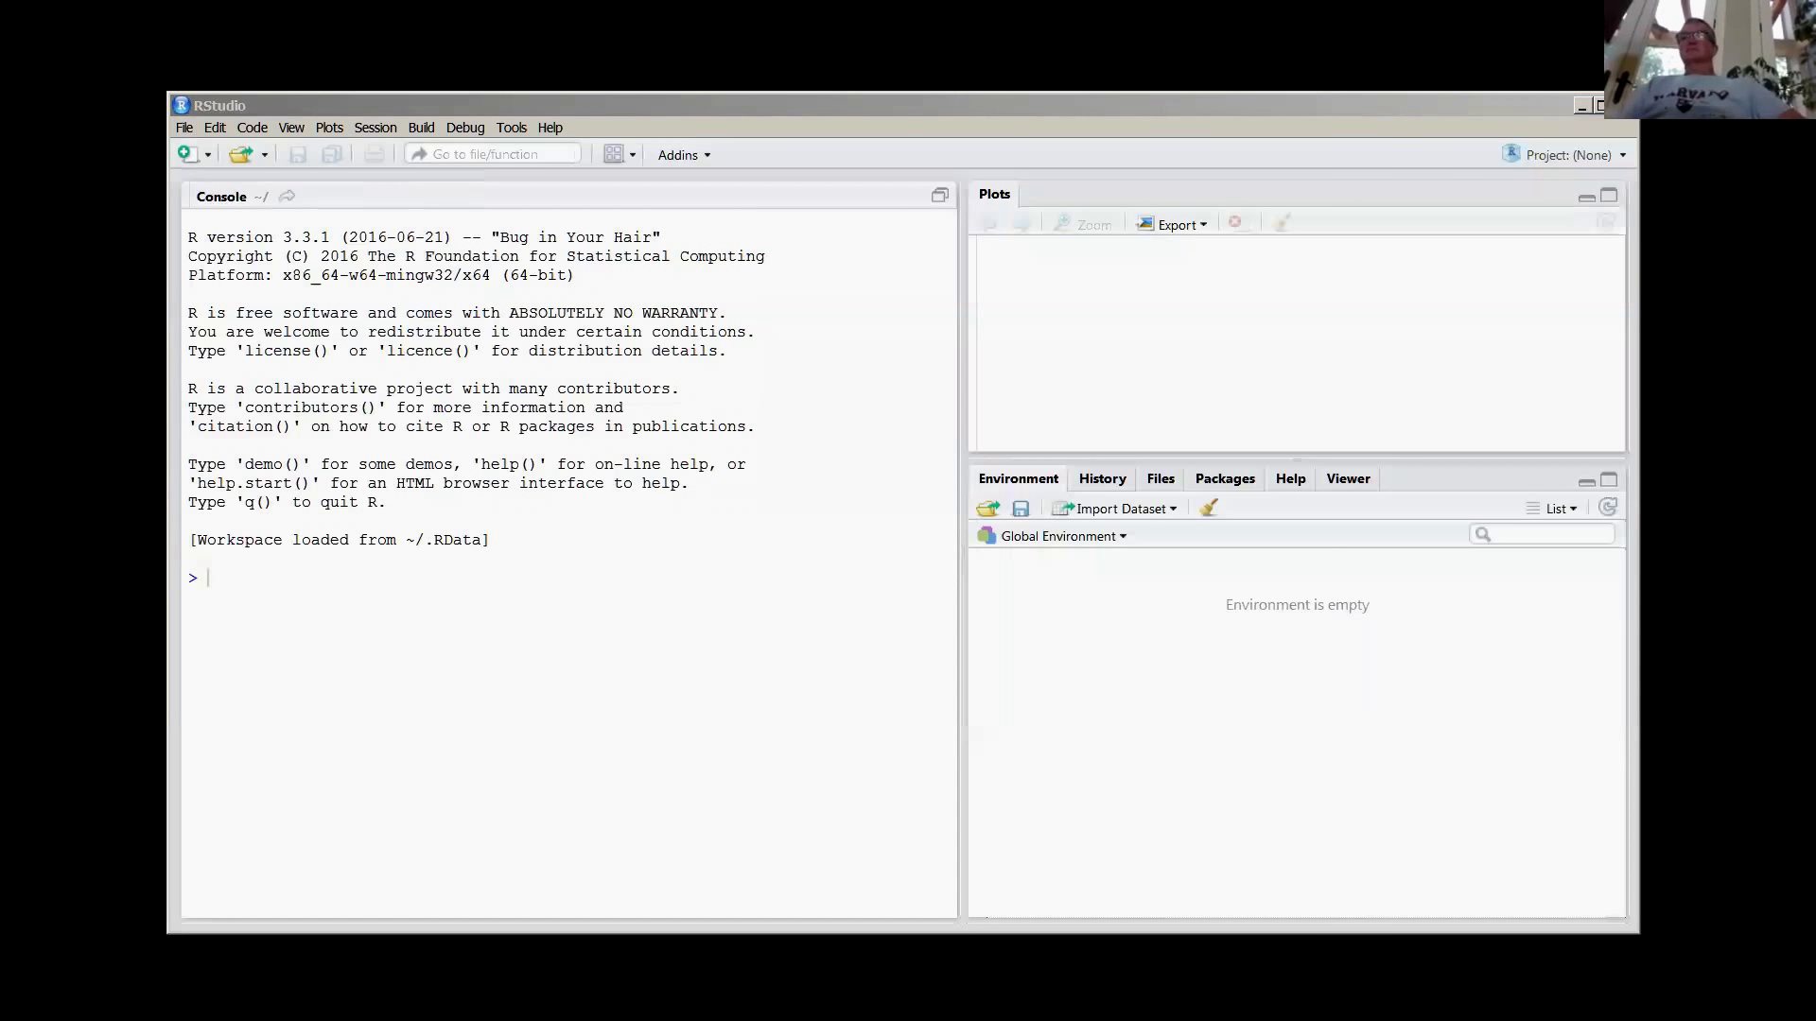
pyautogui.click(987, 558)
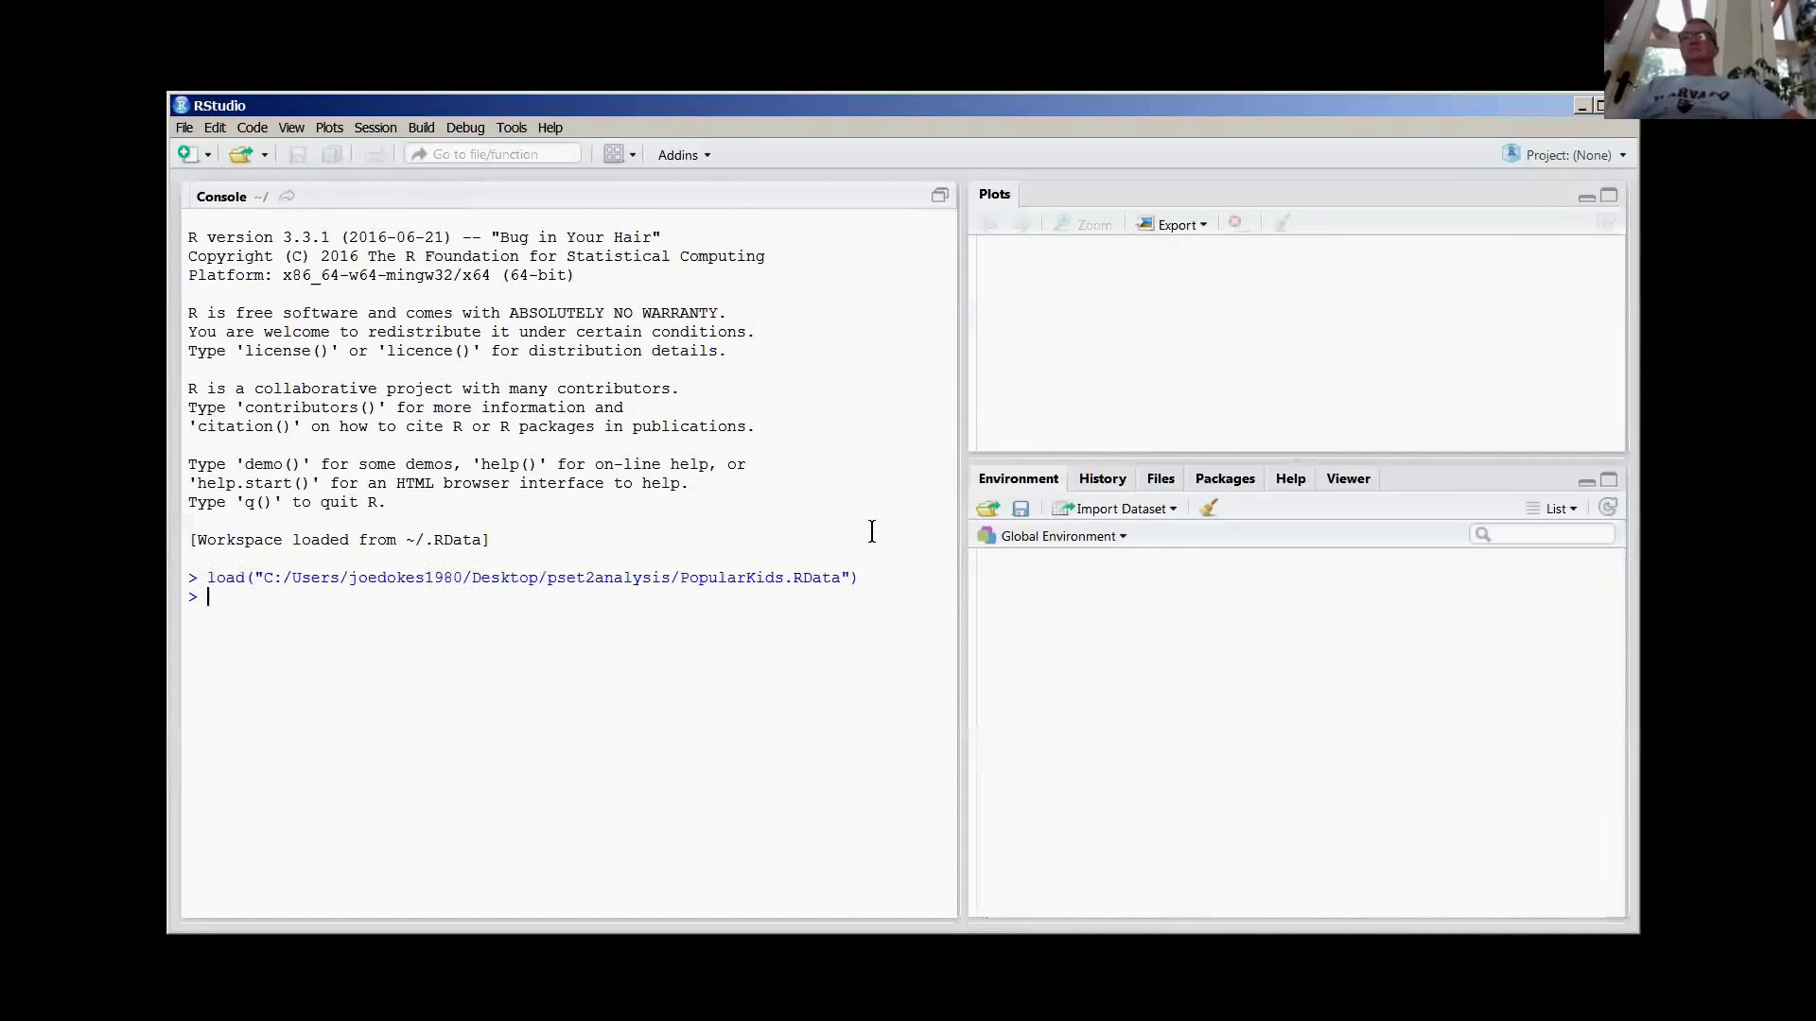
# - Open the Pset2RCode.R script and look over its package setup lines
pyautogui.click(188, 128)
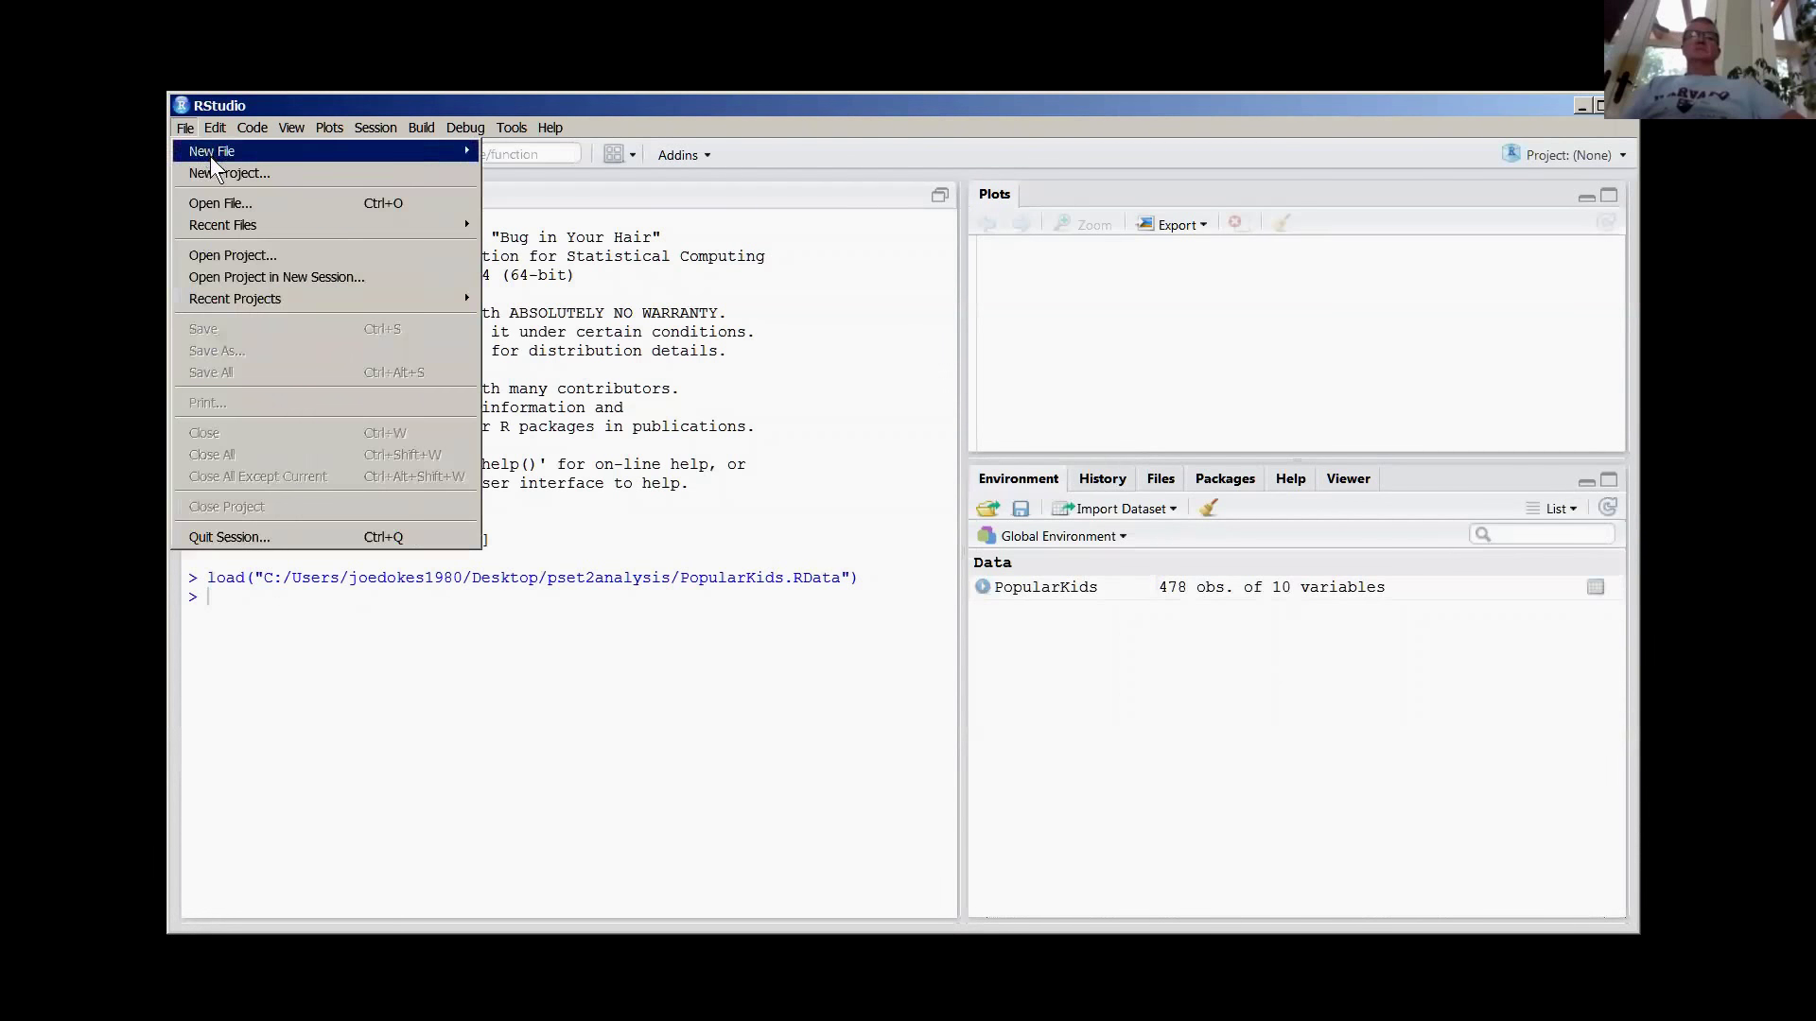
pyautogui.click(202, 195)
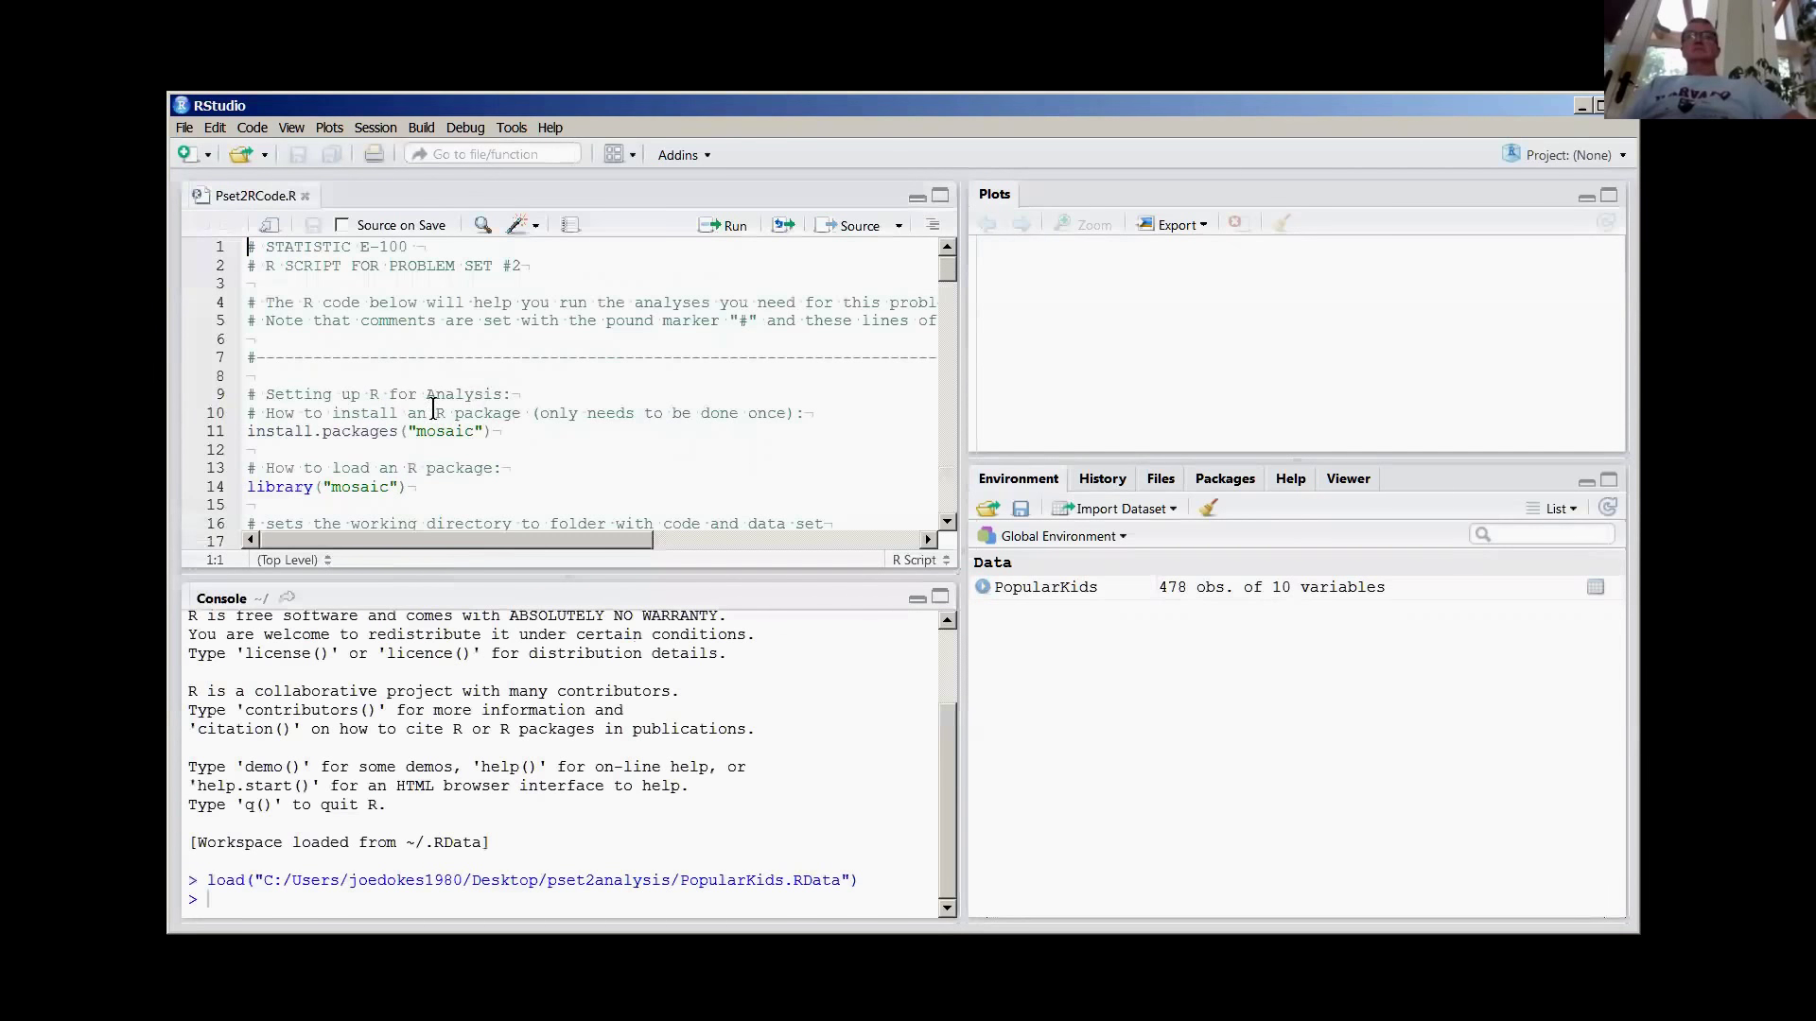
pyautogui.click(546, 434)
pyautogui.click(648, 486)
pyautogui.scroll(-2, 648, 488)
pyautogui.scroll(2, 530, 460)
# - Run lines 1 to 14 of Pset2RCode.R to install and load the mosaic package
pyautogui.moveTo(464, 493); pyautogui.dragTo(248, 238)
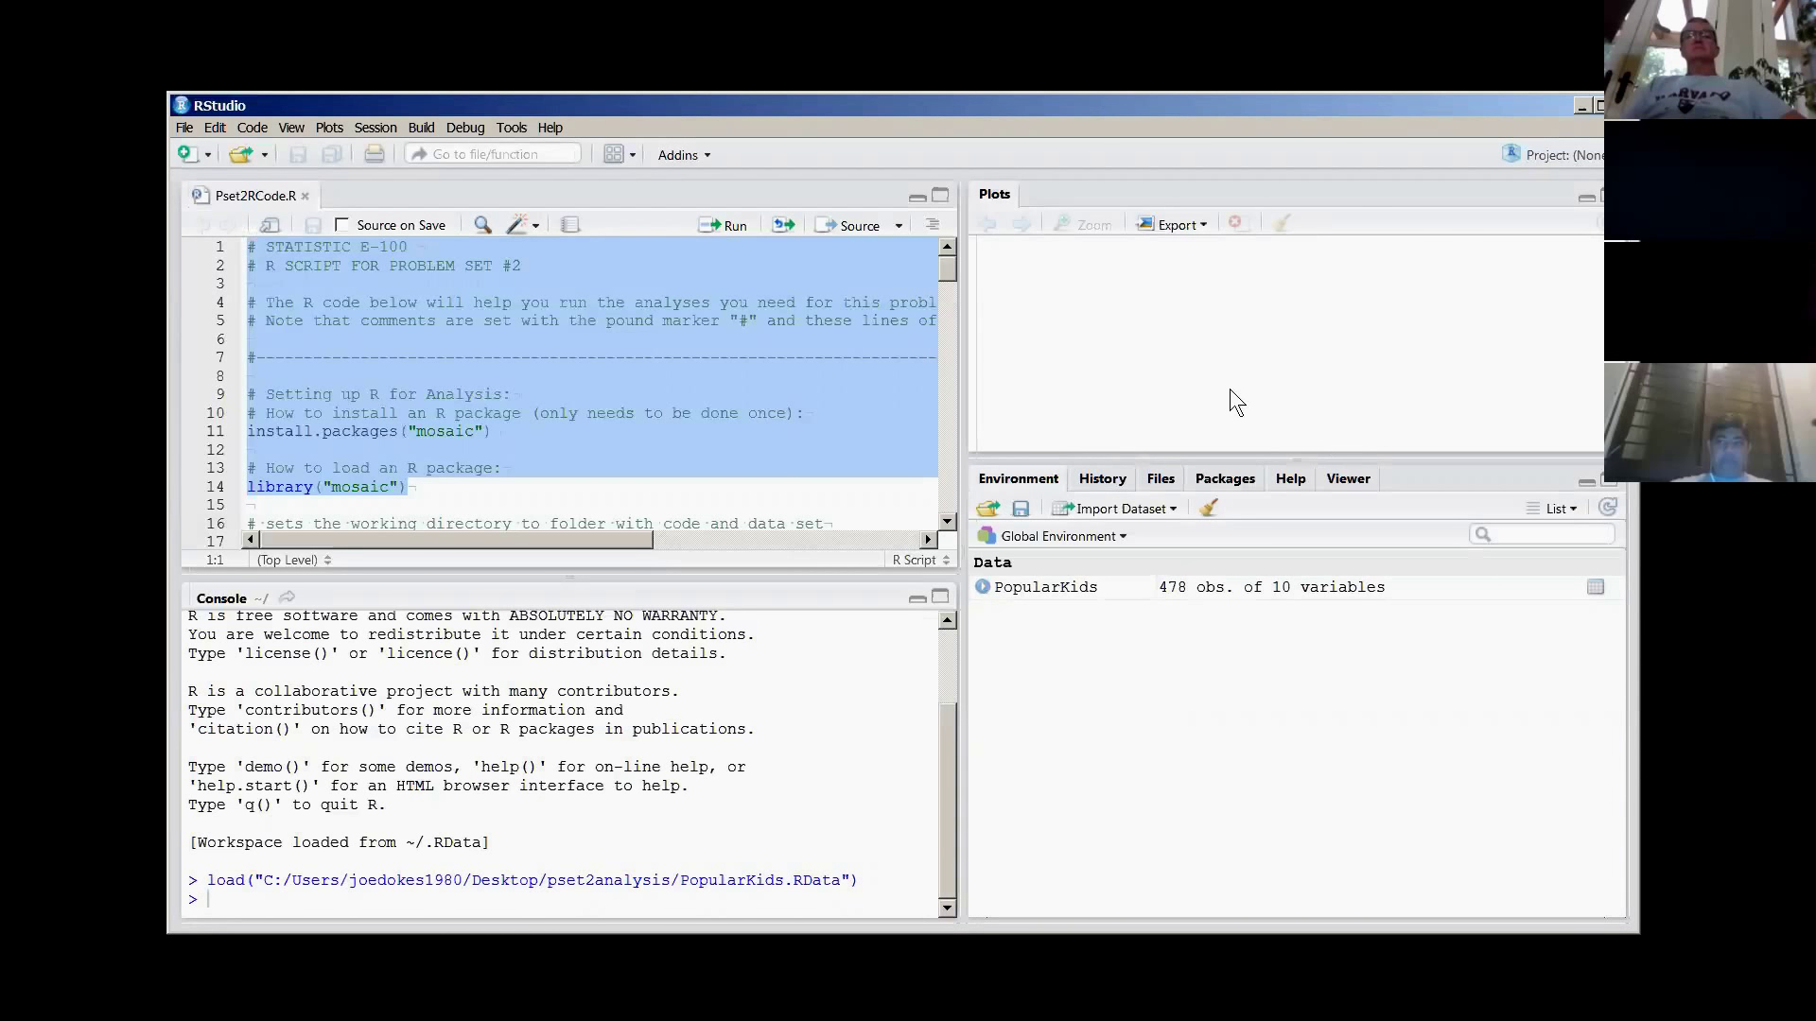
pyautogui.click(728, 225)
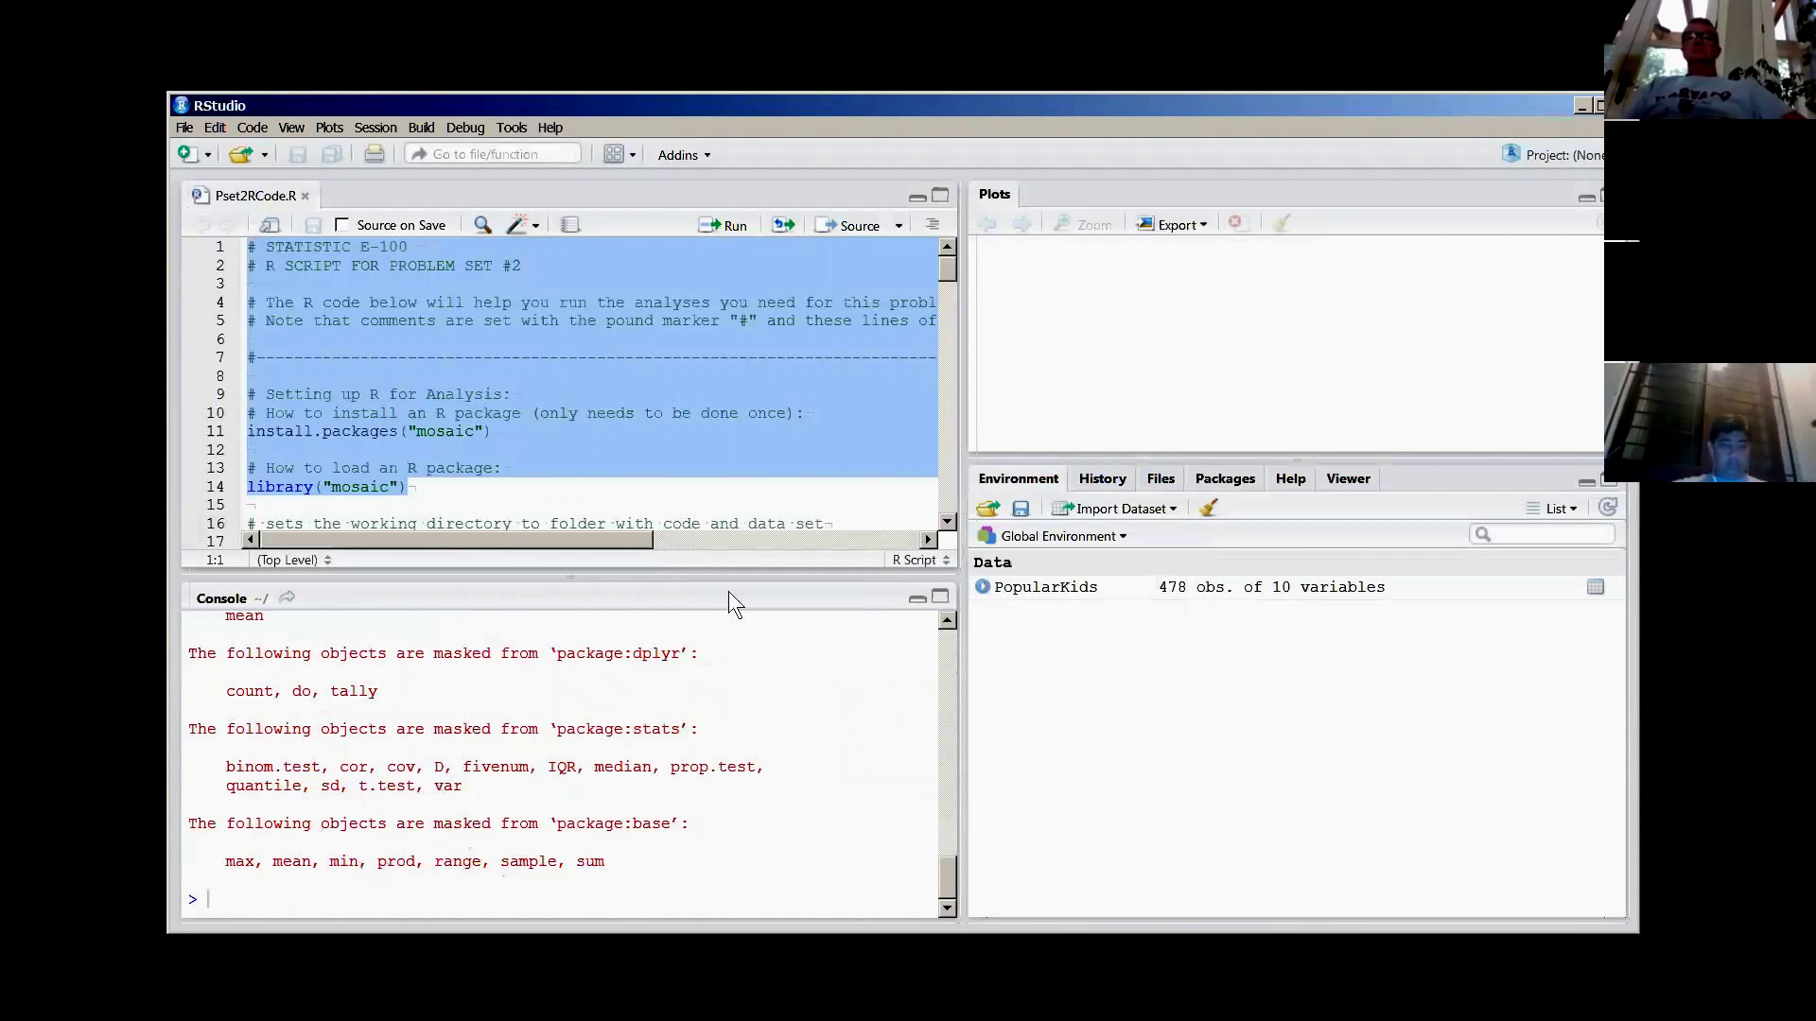
pyautogui.click(424, 469)
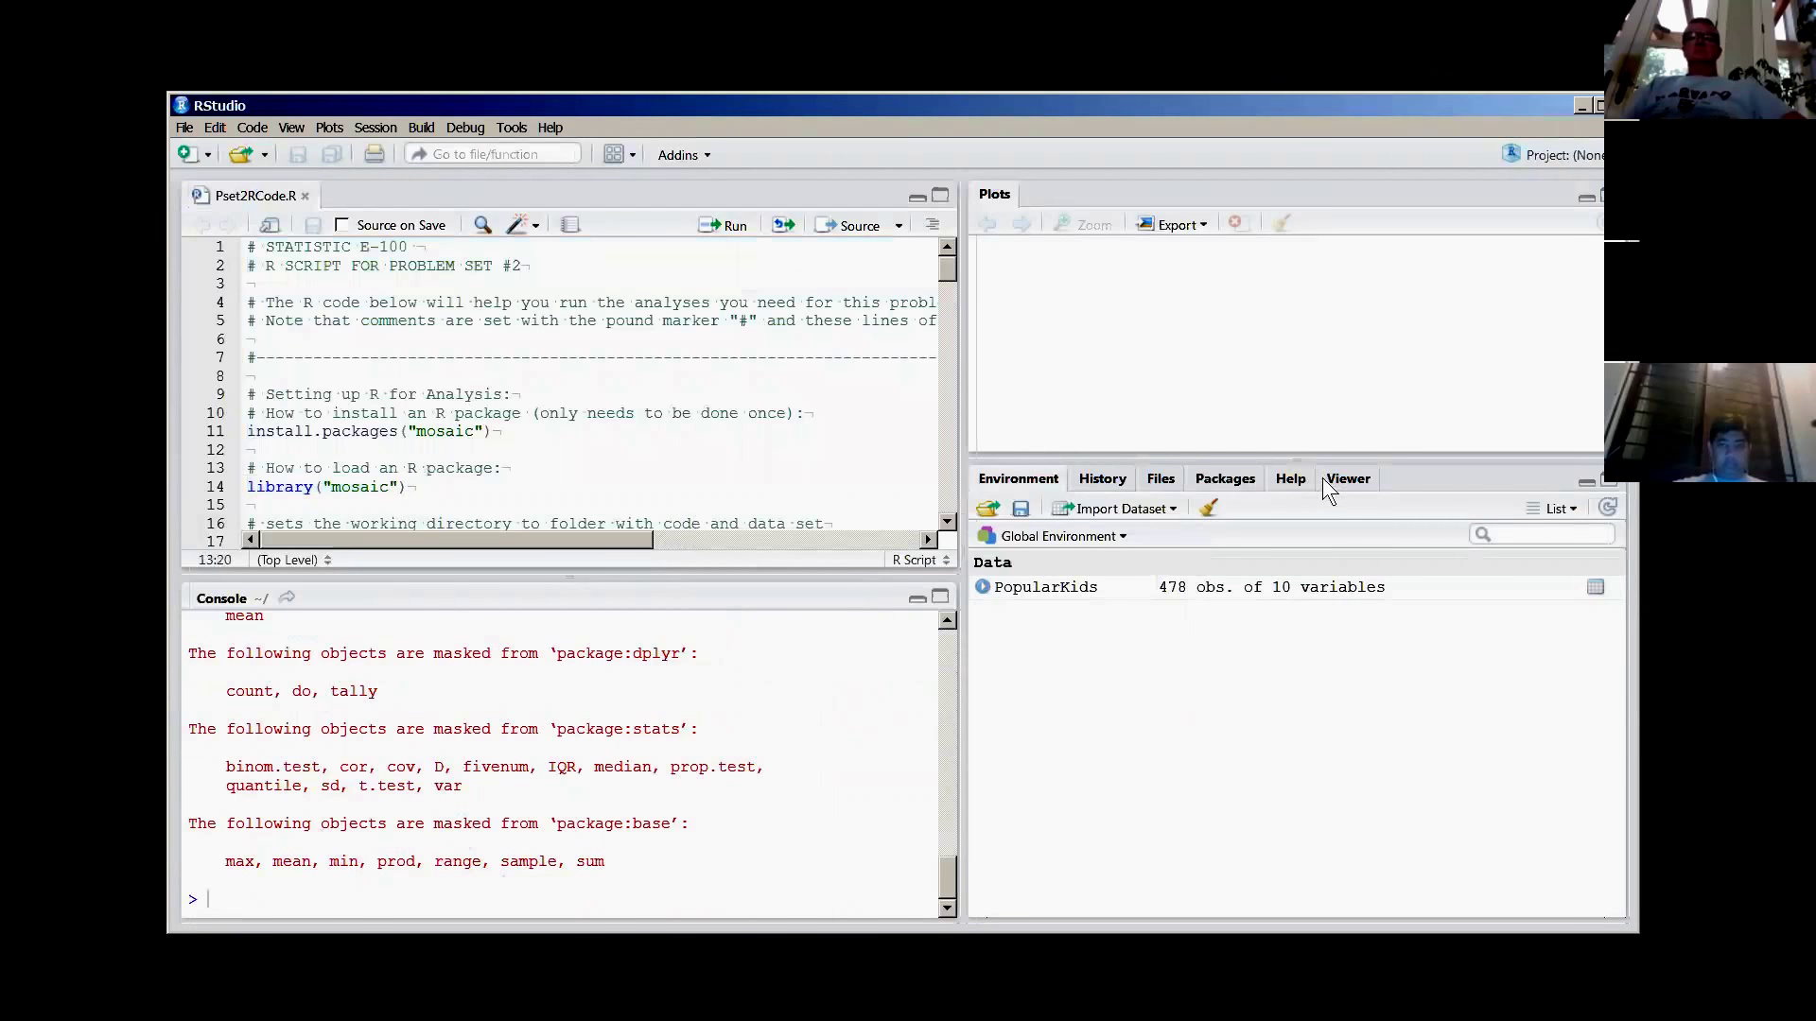
# - Filter the package list for "mosaic" and uninstall the copy in the C:/Program Files/R/R-3.3.1/library folder
pyautogui.click(1218, 483)
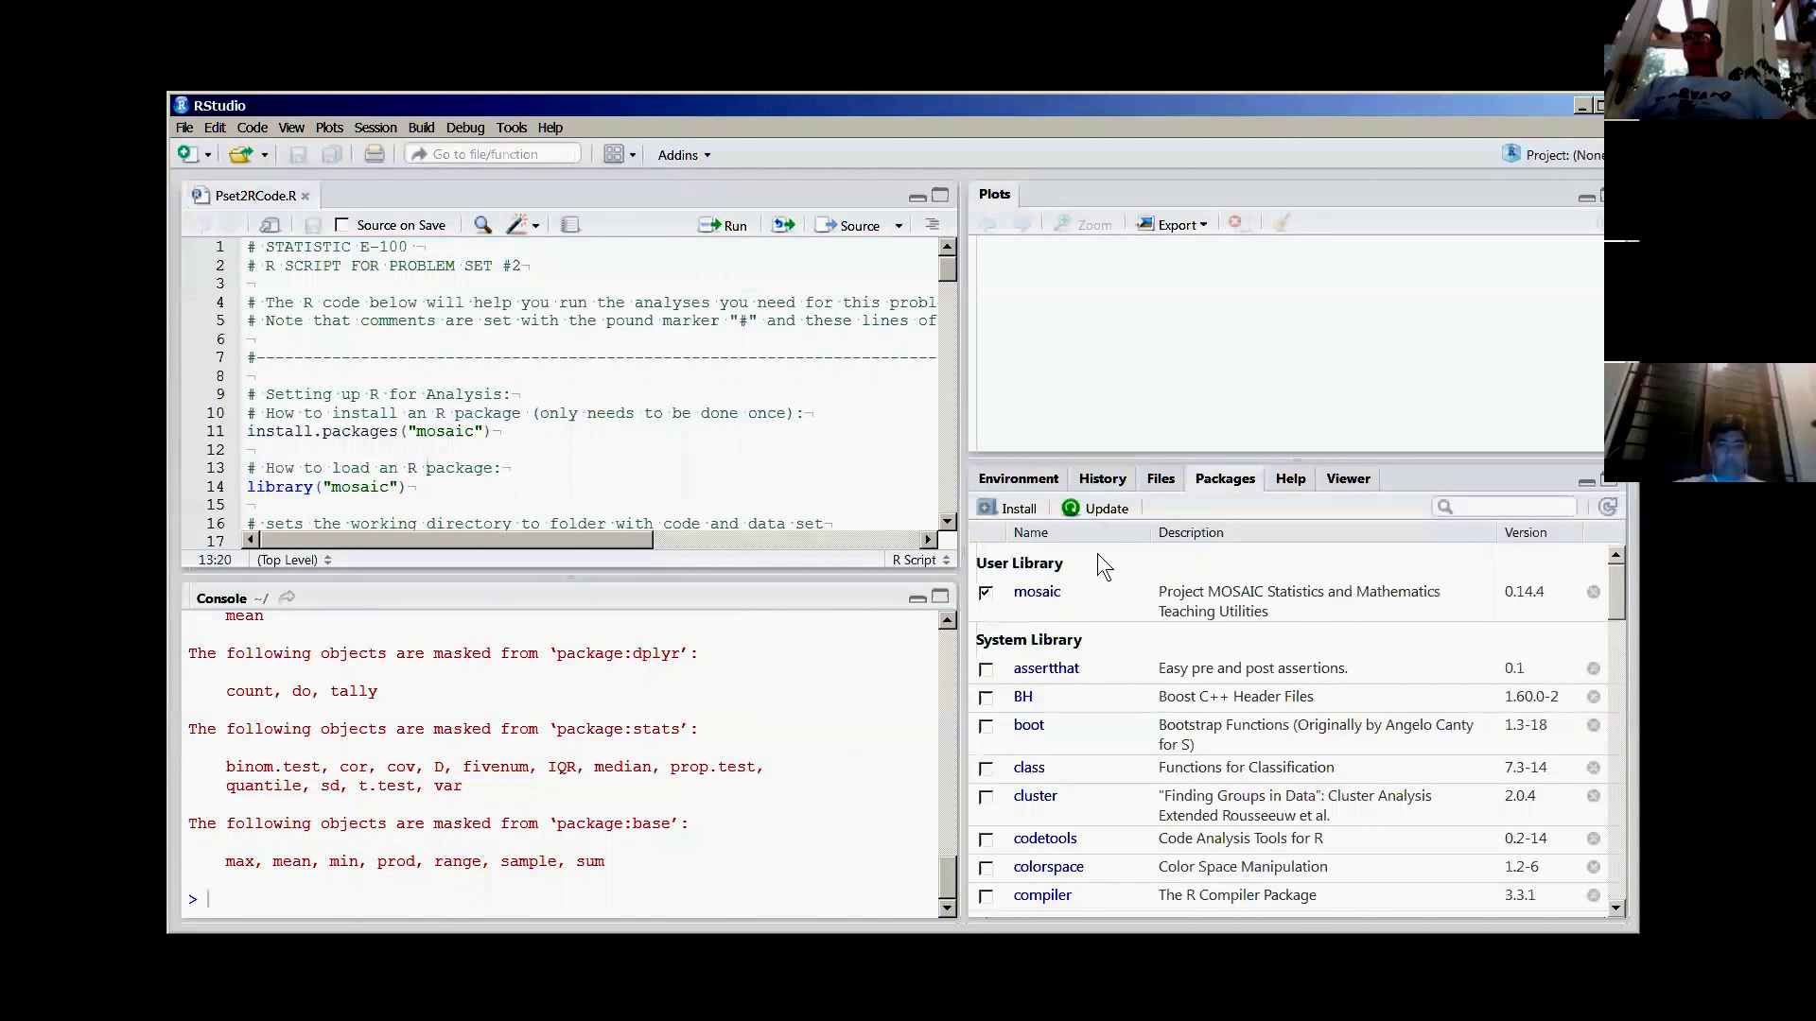
pyautogui.click(1490, 506)
pyautogui.write('mosaic')
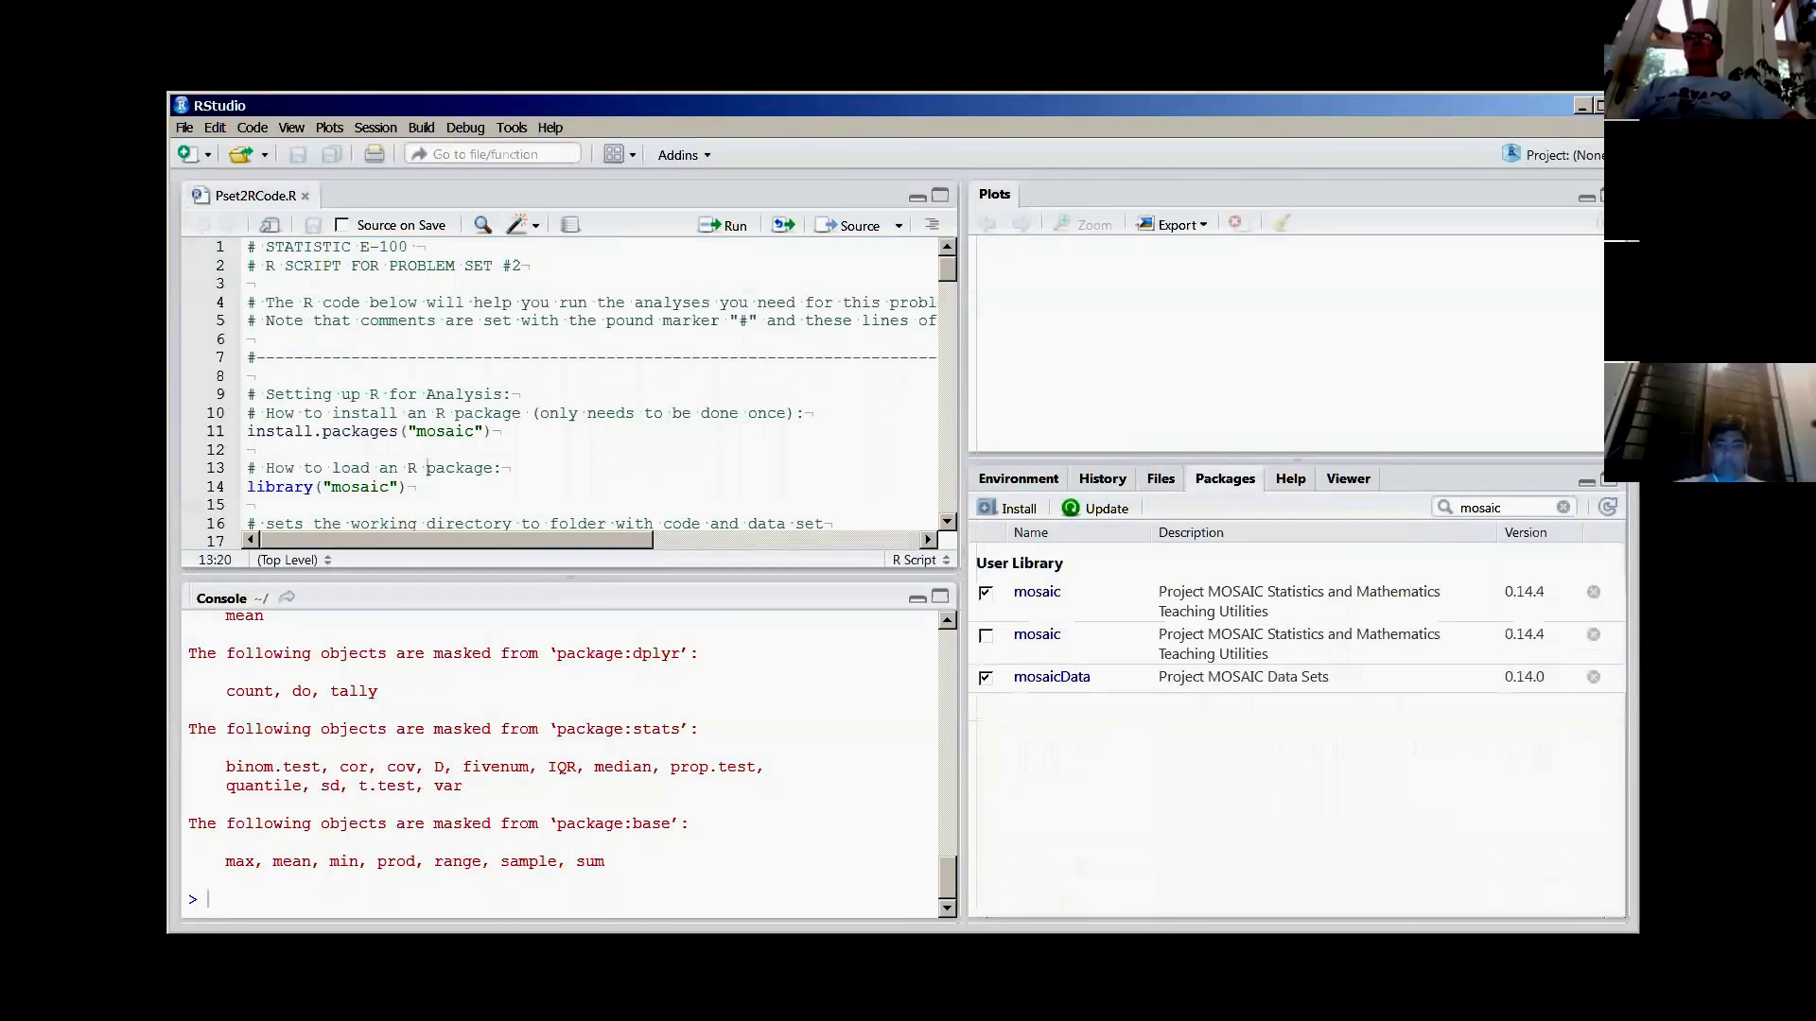
pyautogui.click(1595, 636)
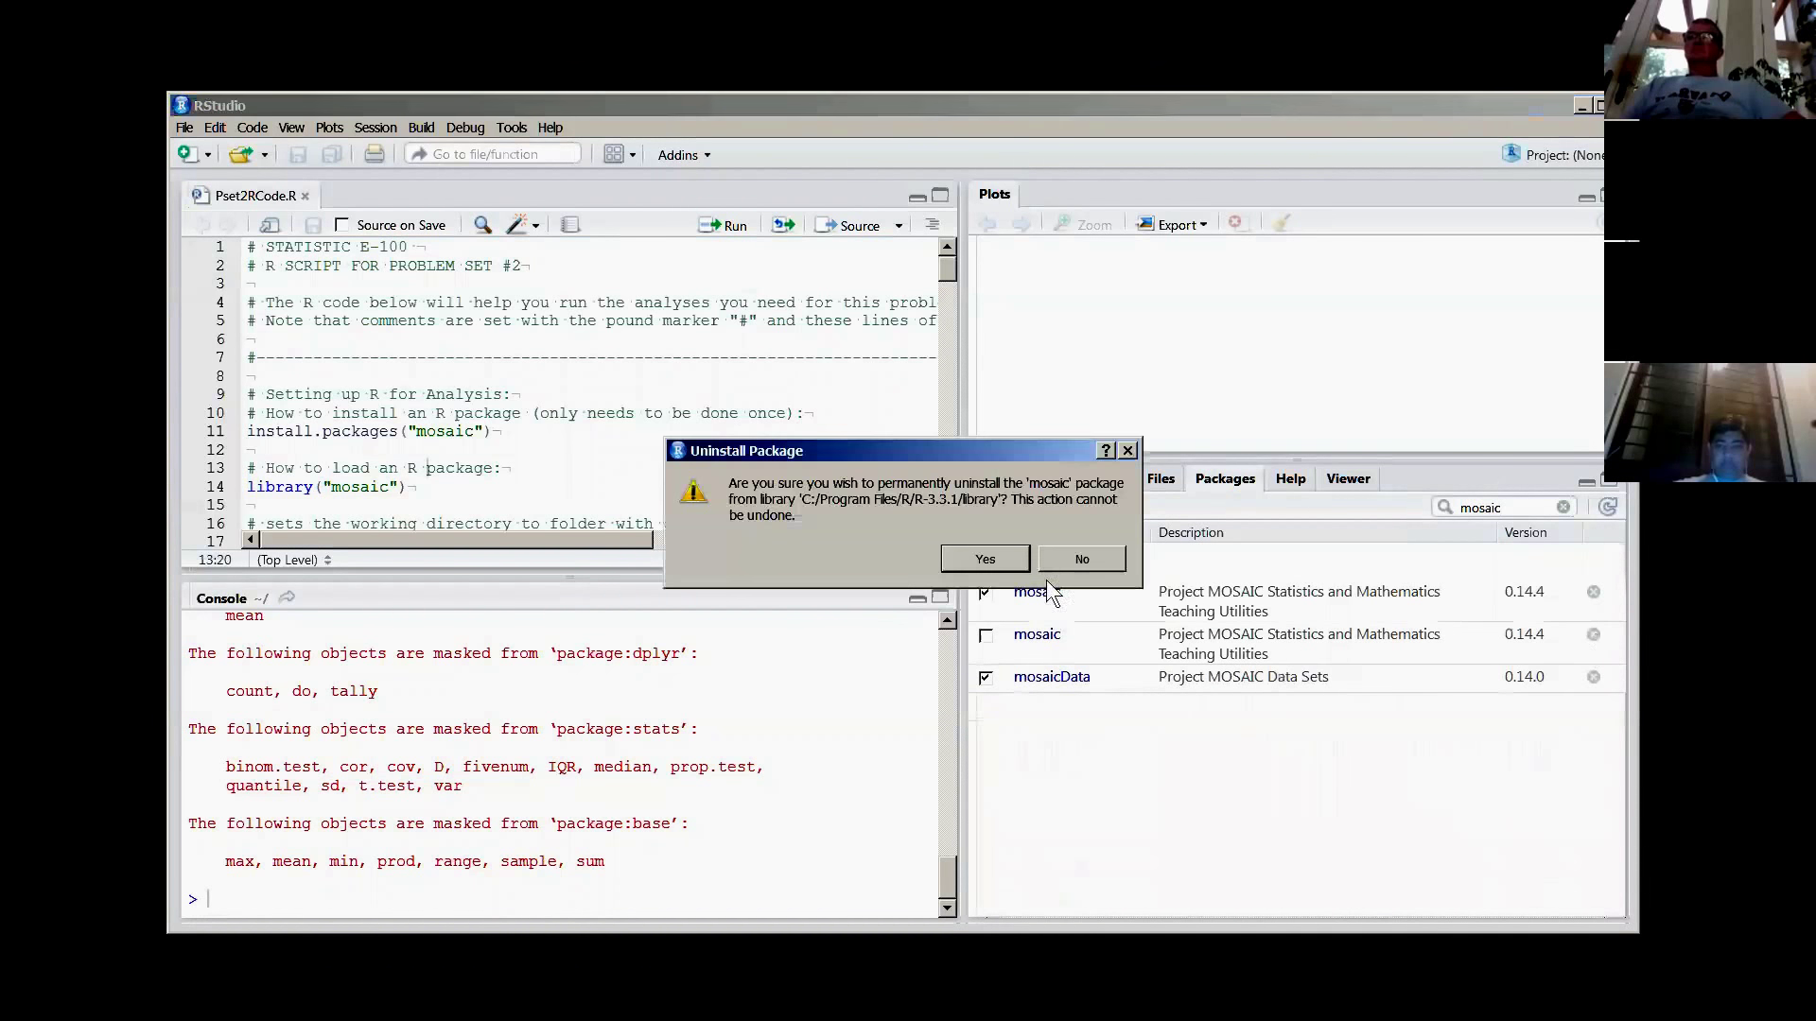
pyautogui.click(984, 559)
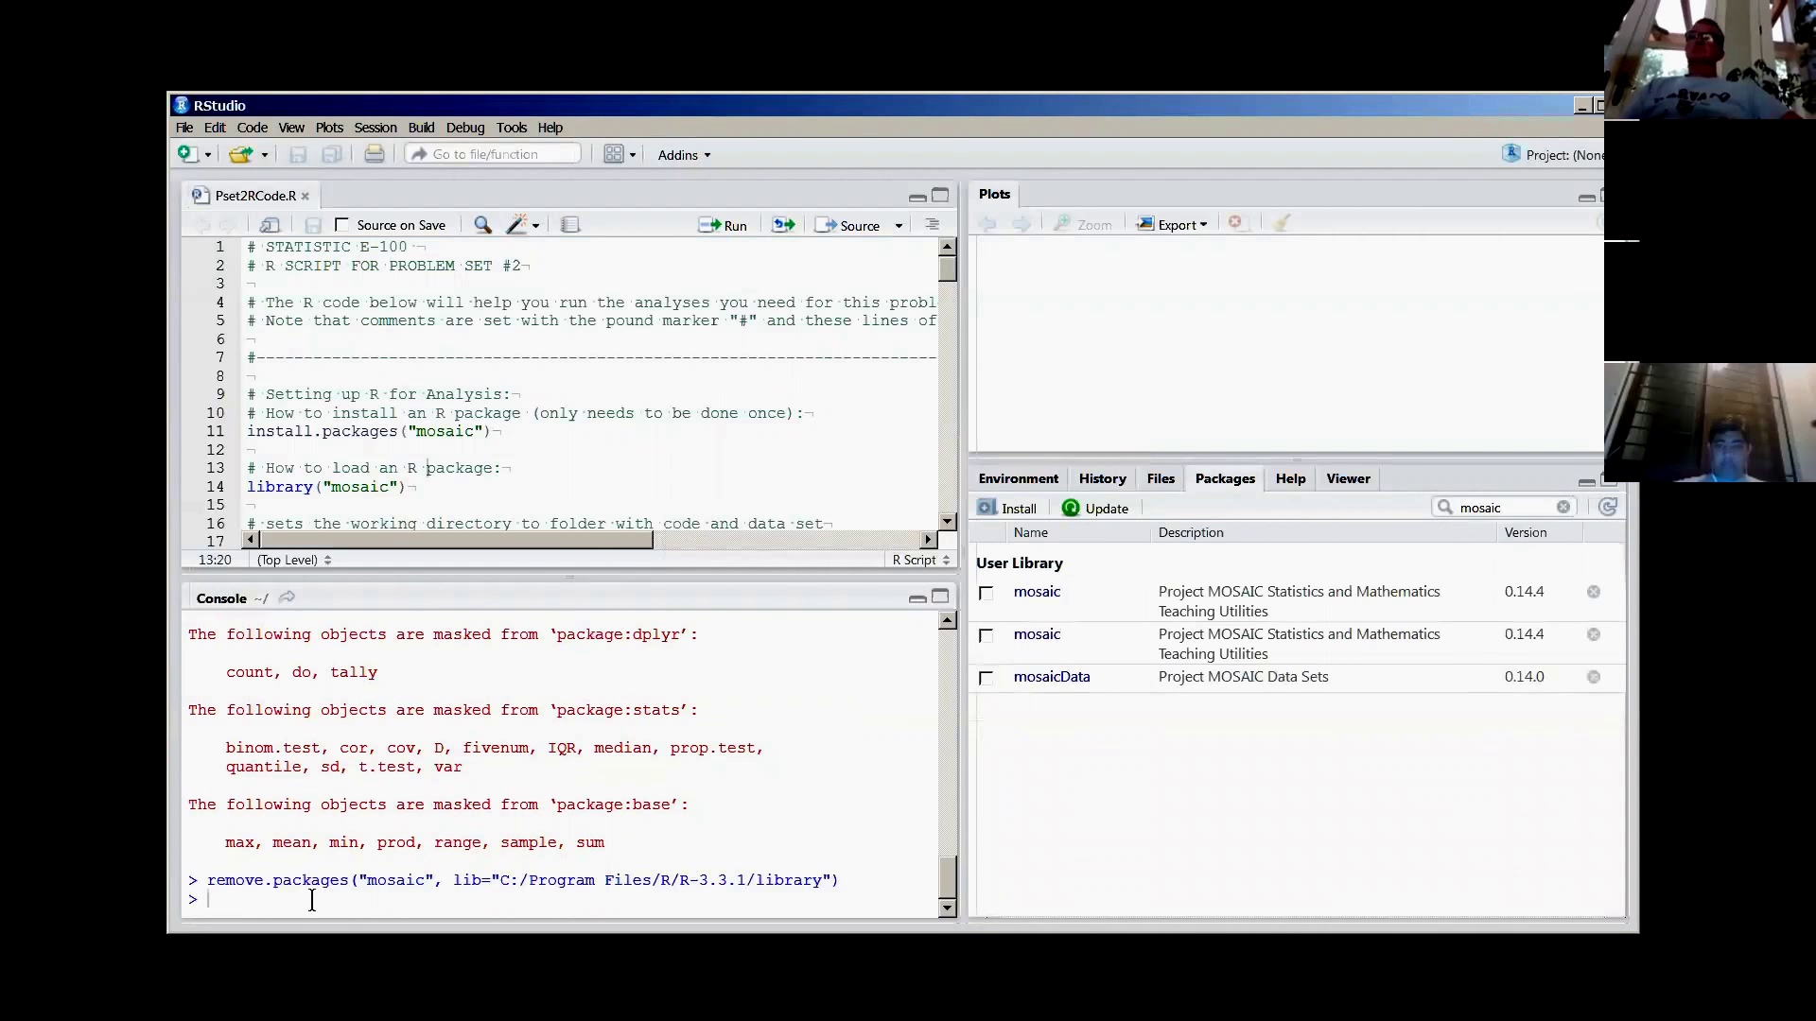
# - Rerun lines 9 to 14 to reinstall mosaic, restarting R before the installation, and return to the environment view
pyautogui.moveTo(450, 505); pyautogui.dragTo(241, 394)
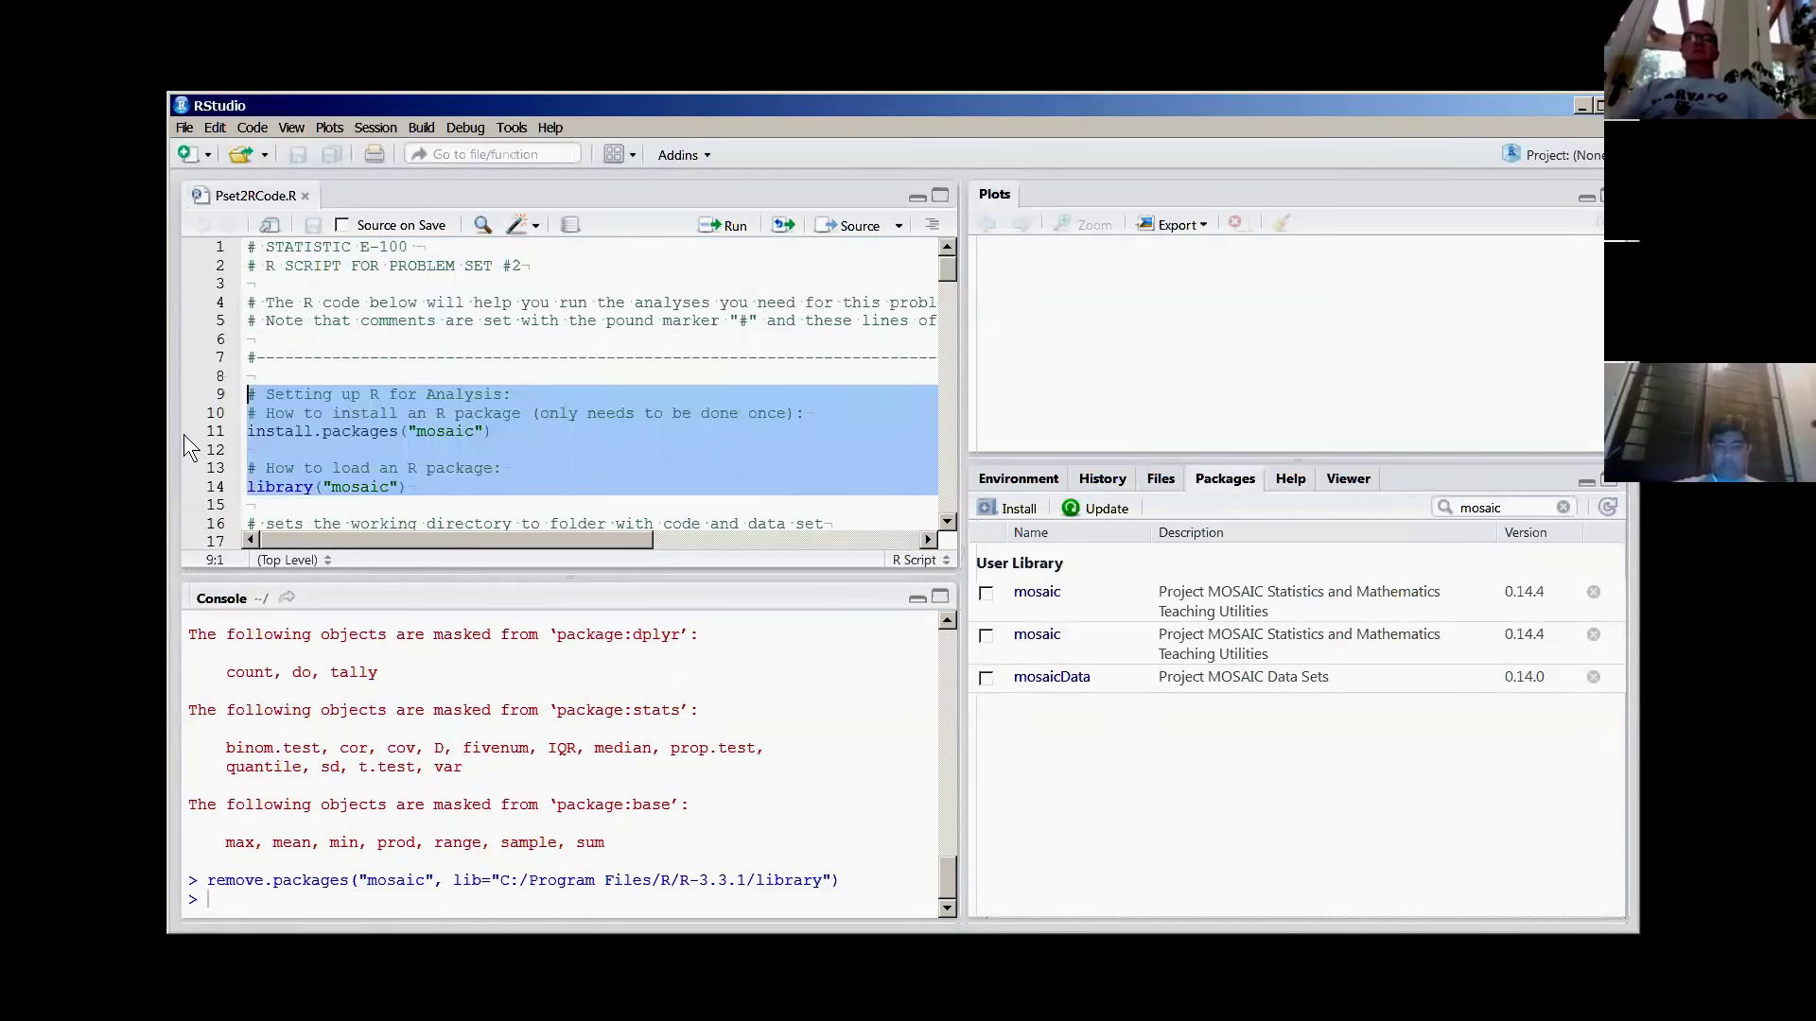
pyautogui.hotkey('ctrl', 'Return')
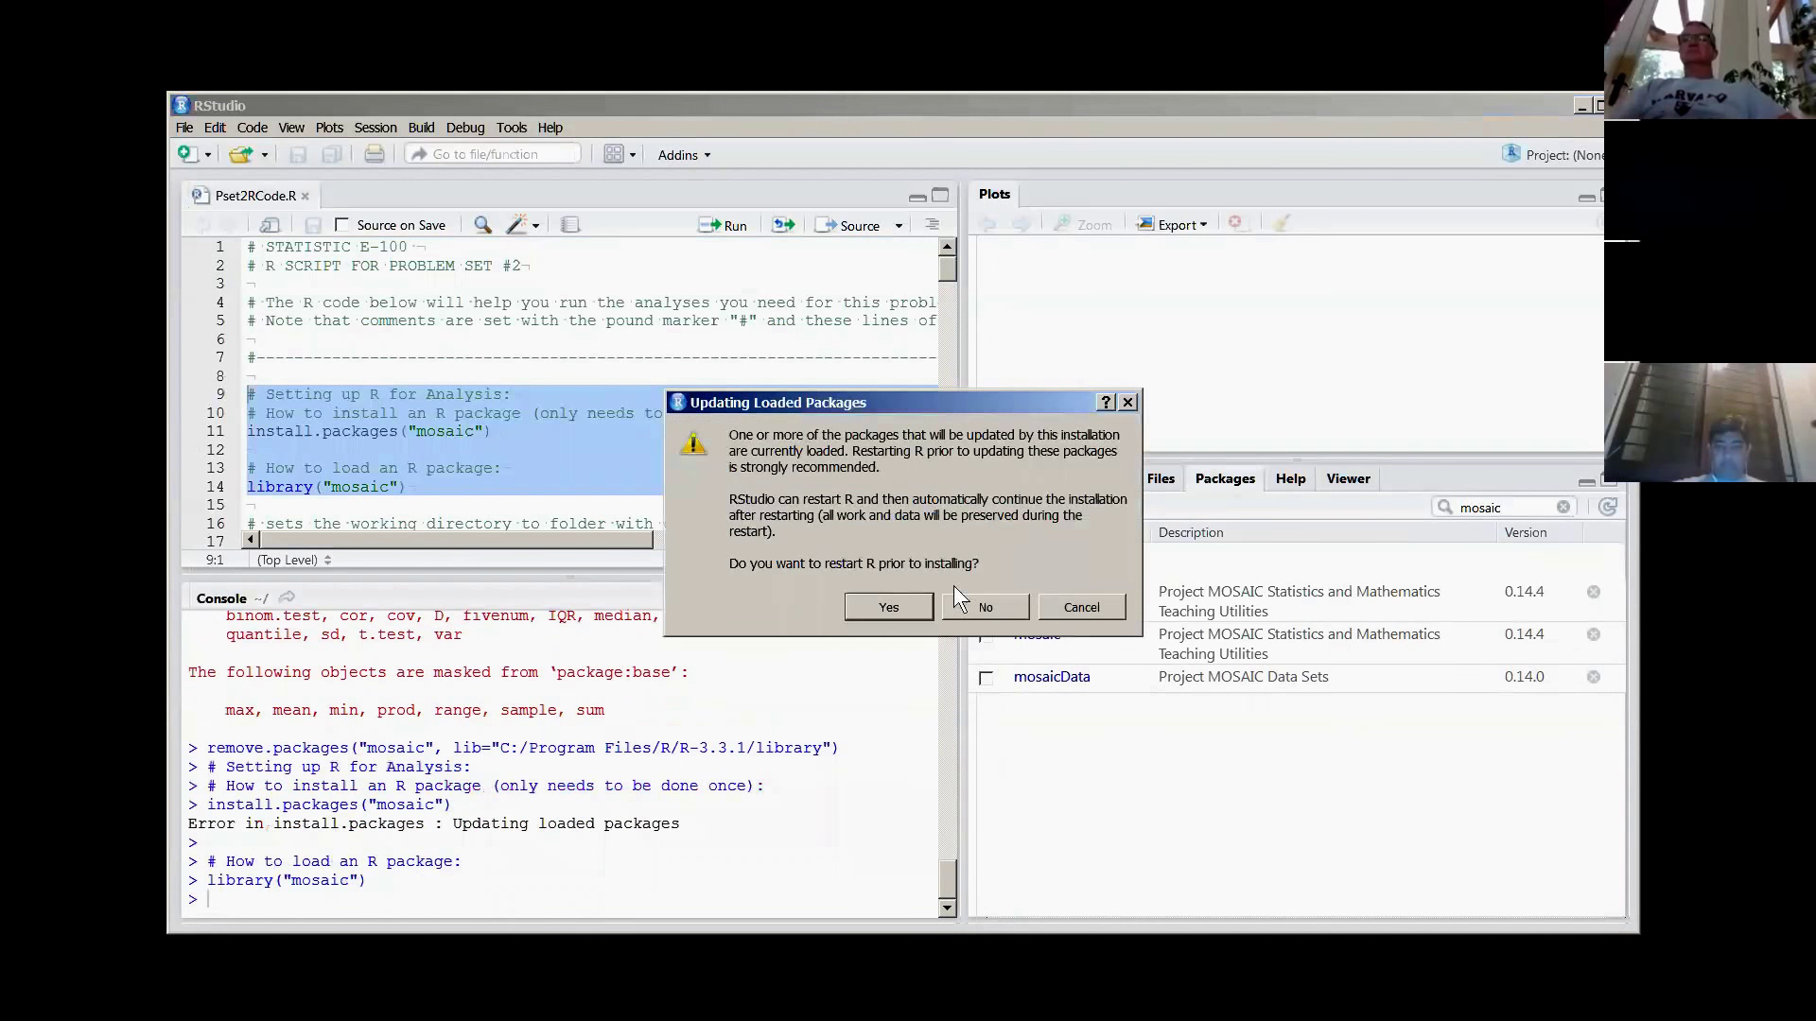
pyautogui.click(890, 606)
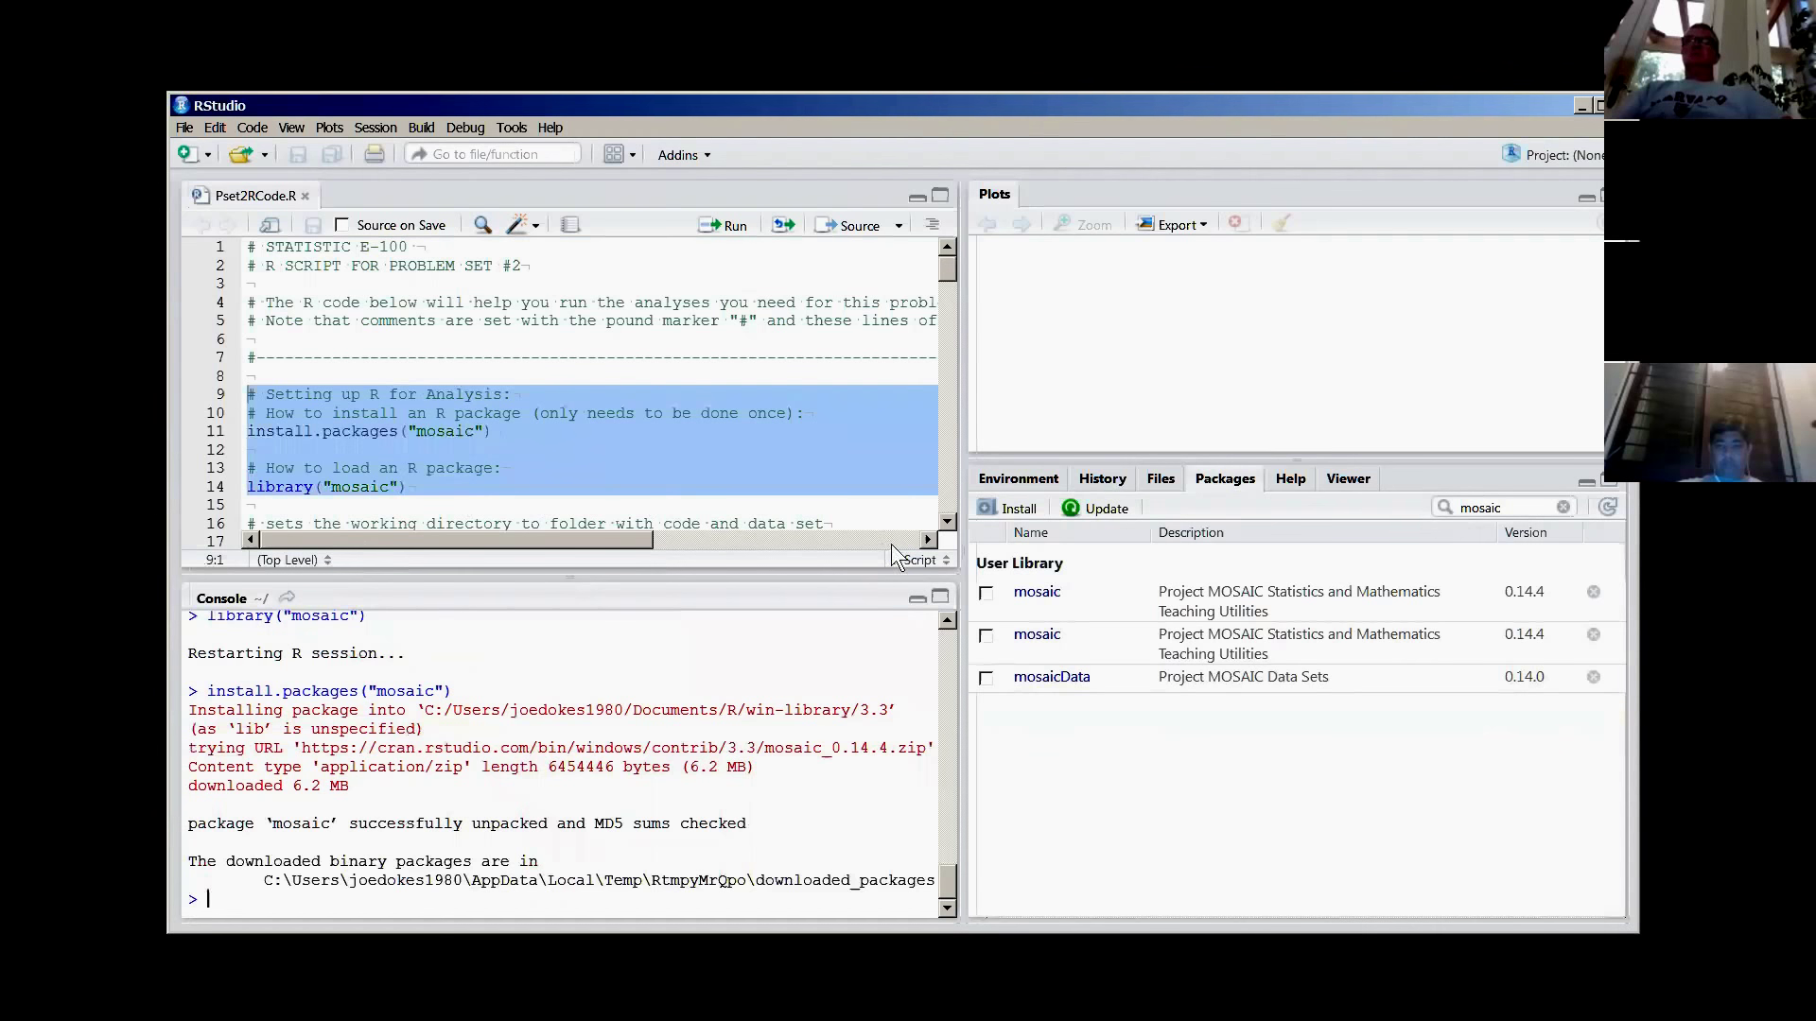
pyautogui.click(1027, 486)
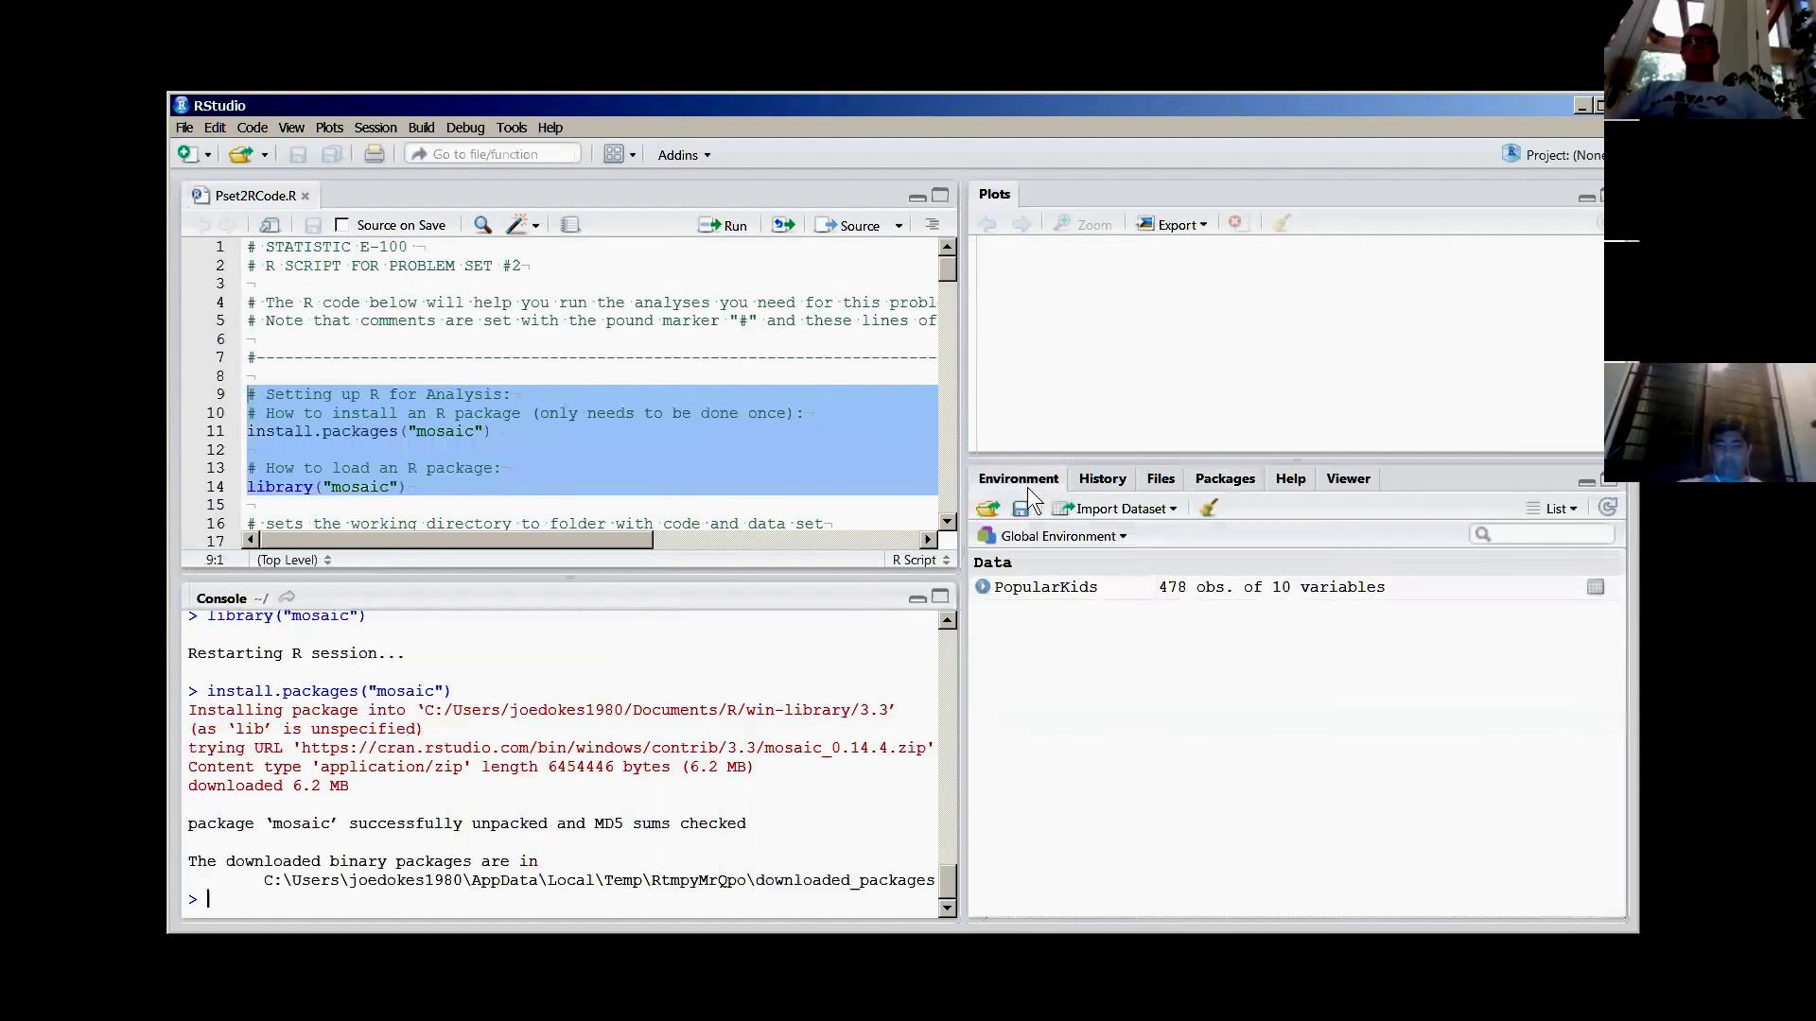
# - Run lines 13 to 14 to load mosaic, and also load the second listed mosaic copy from the C:/Program Files/R/R-3.3.1/library folder
pyautogui.click(1239, 483)
pyautogui.moveTo(406, 486); pyautogui.dragTo(189, 461)
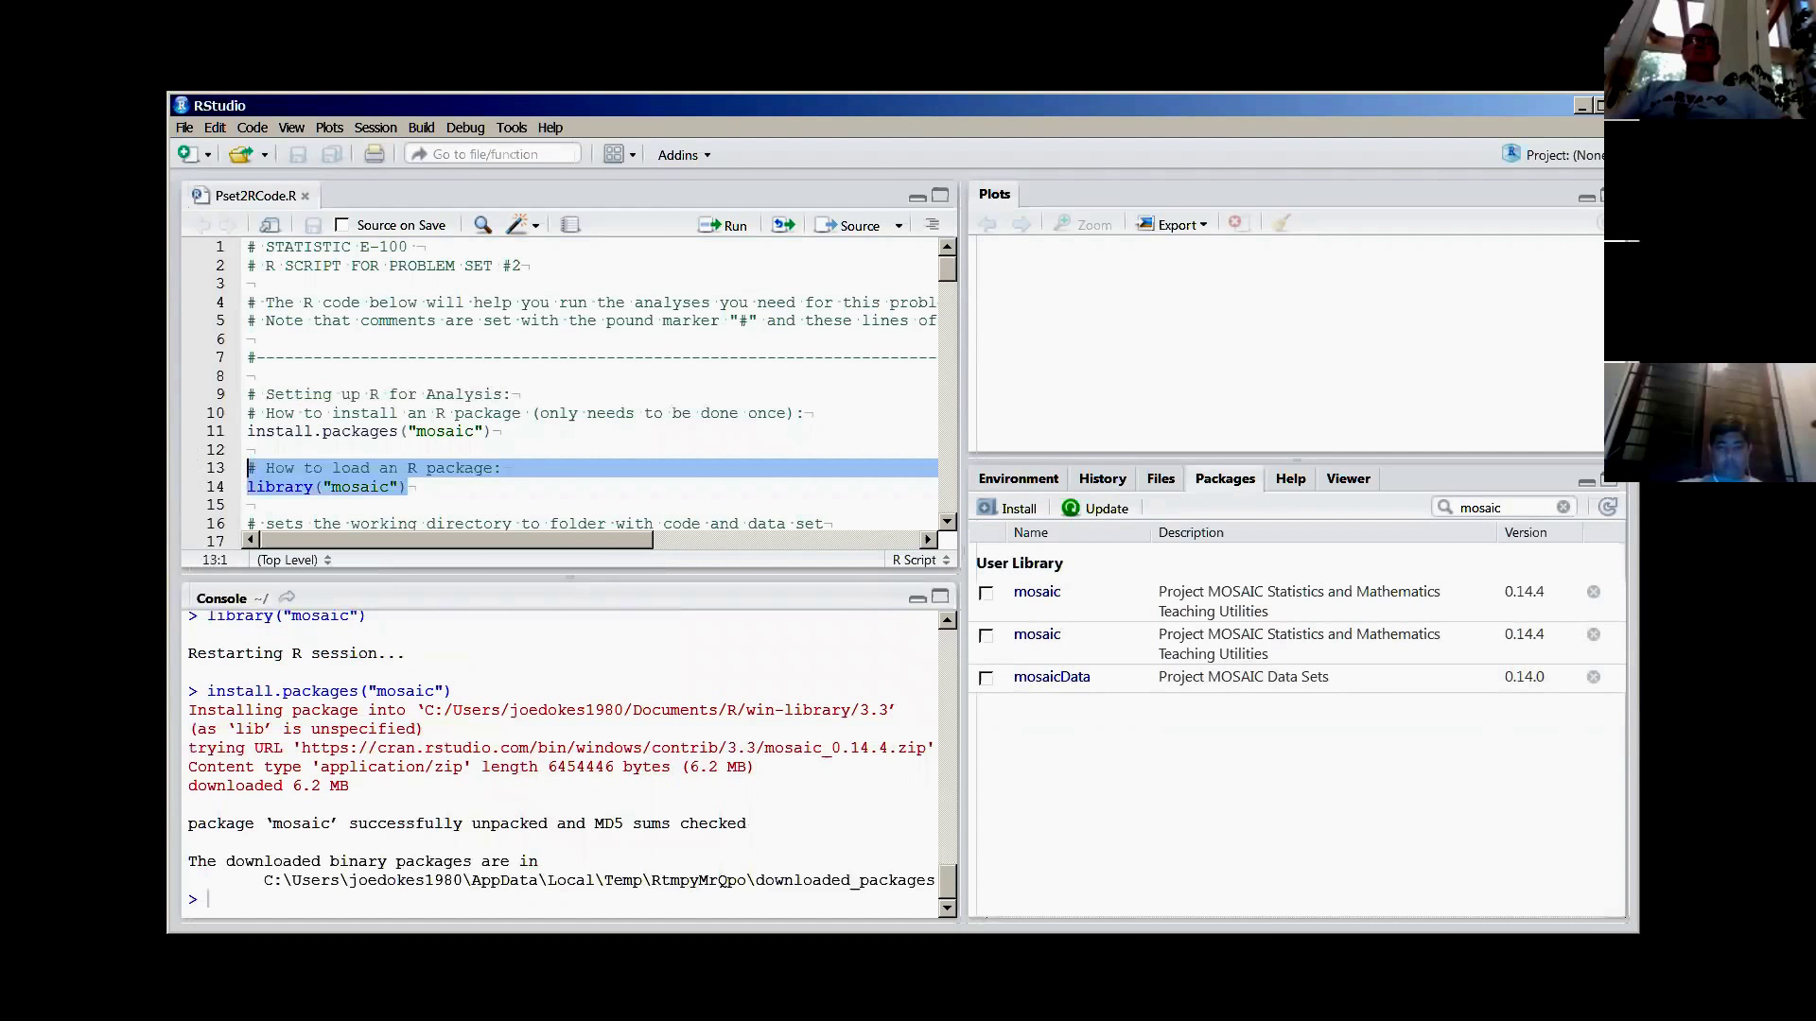
pyautogui.hotkey('ctrl', 'Return')
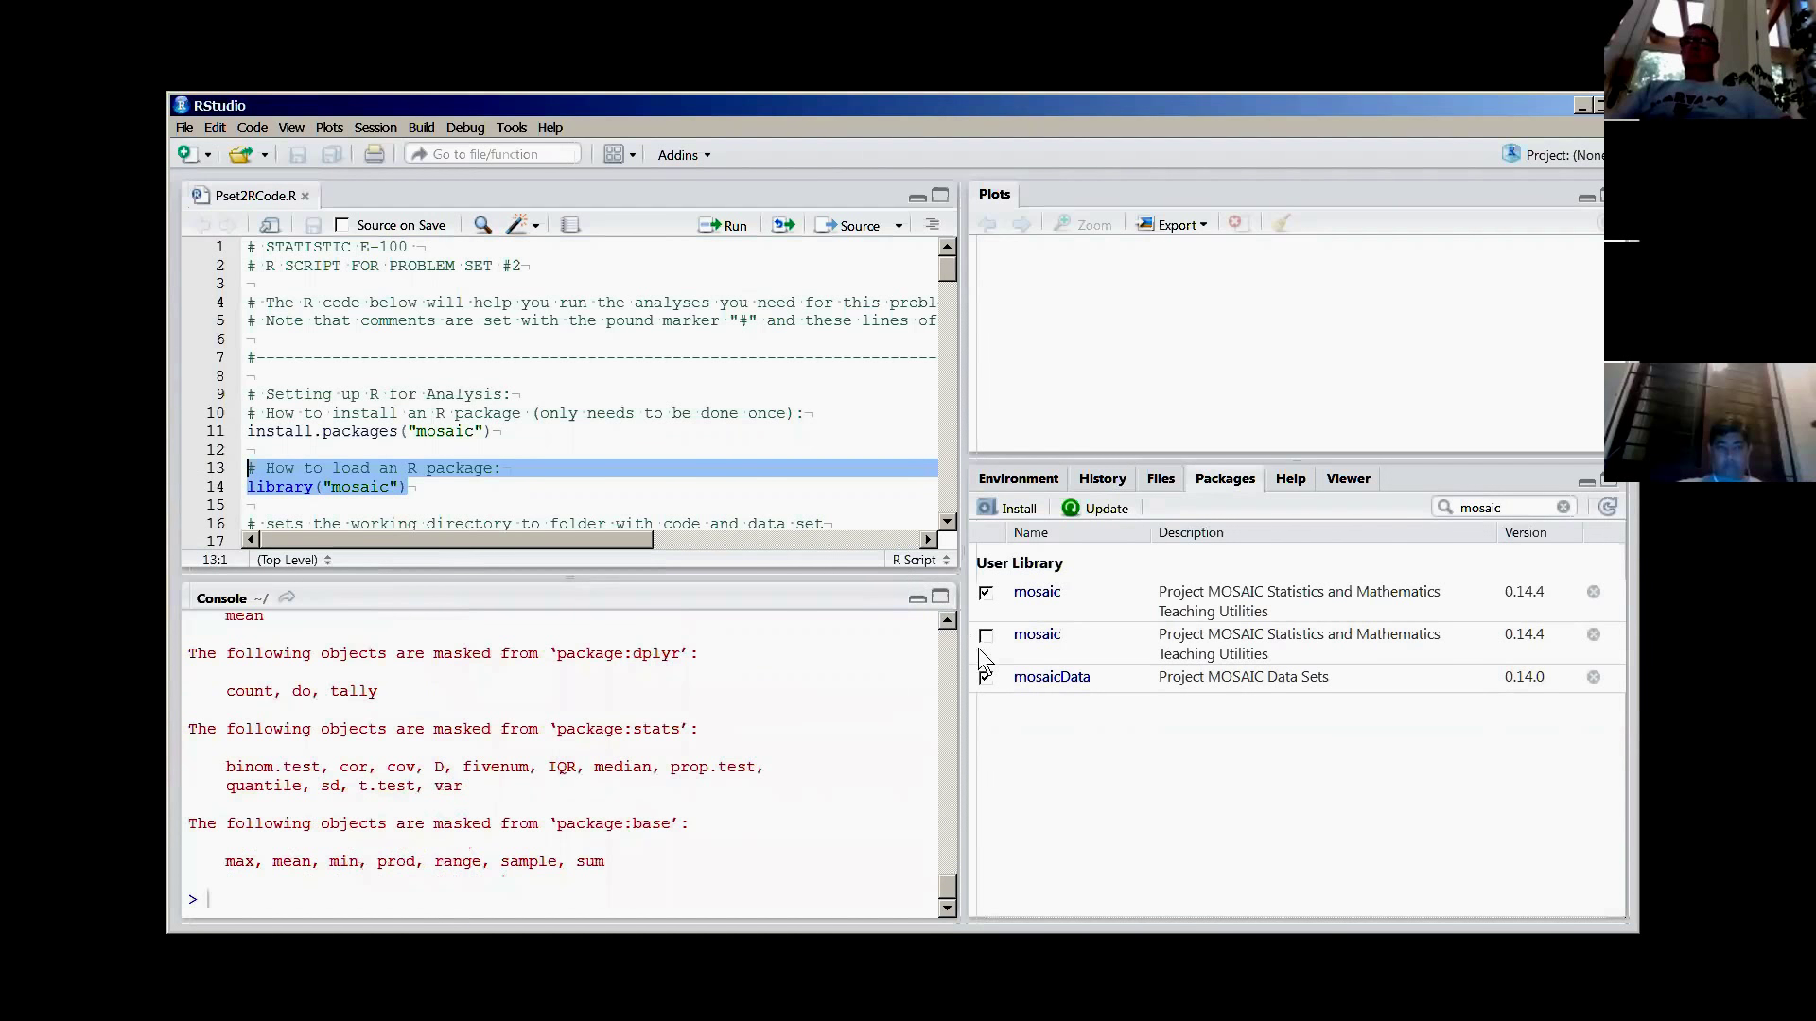
pyautogui.click(469, 447)
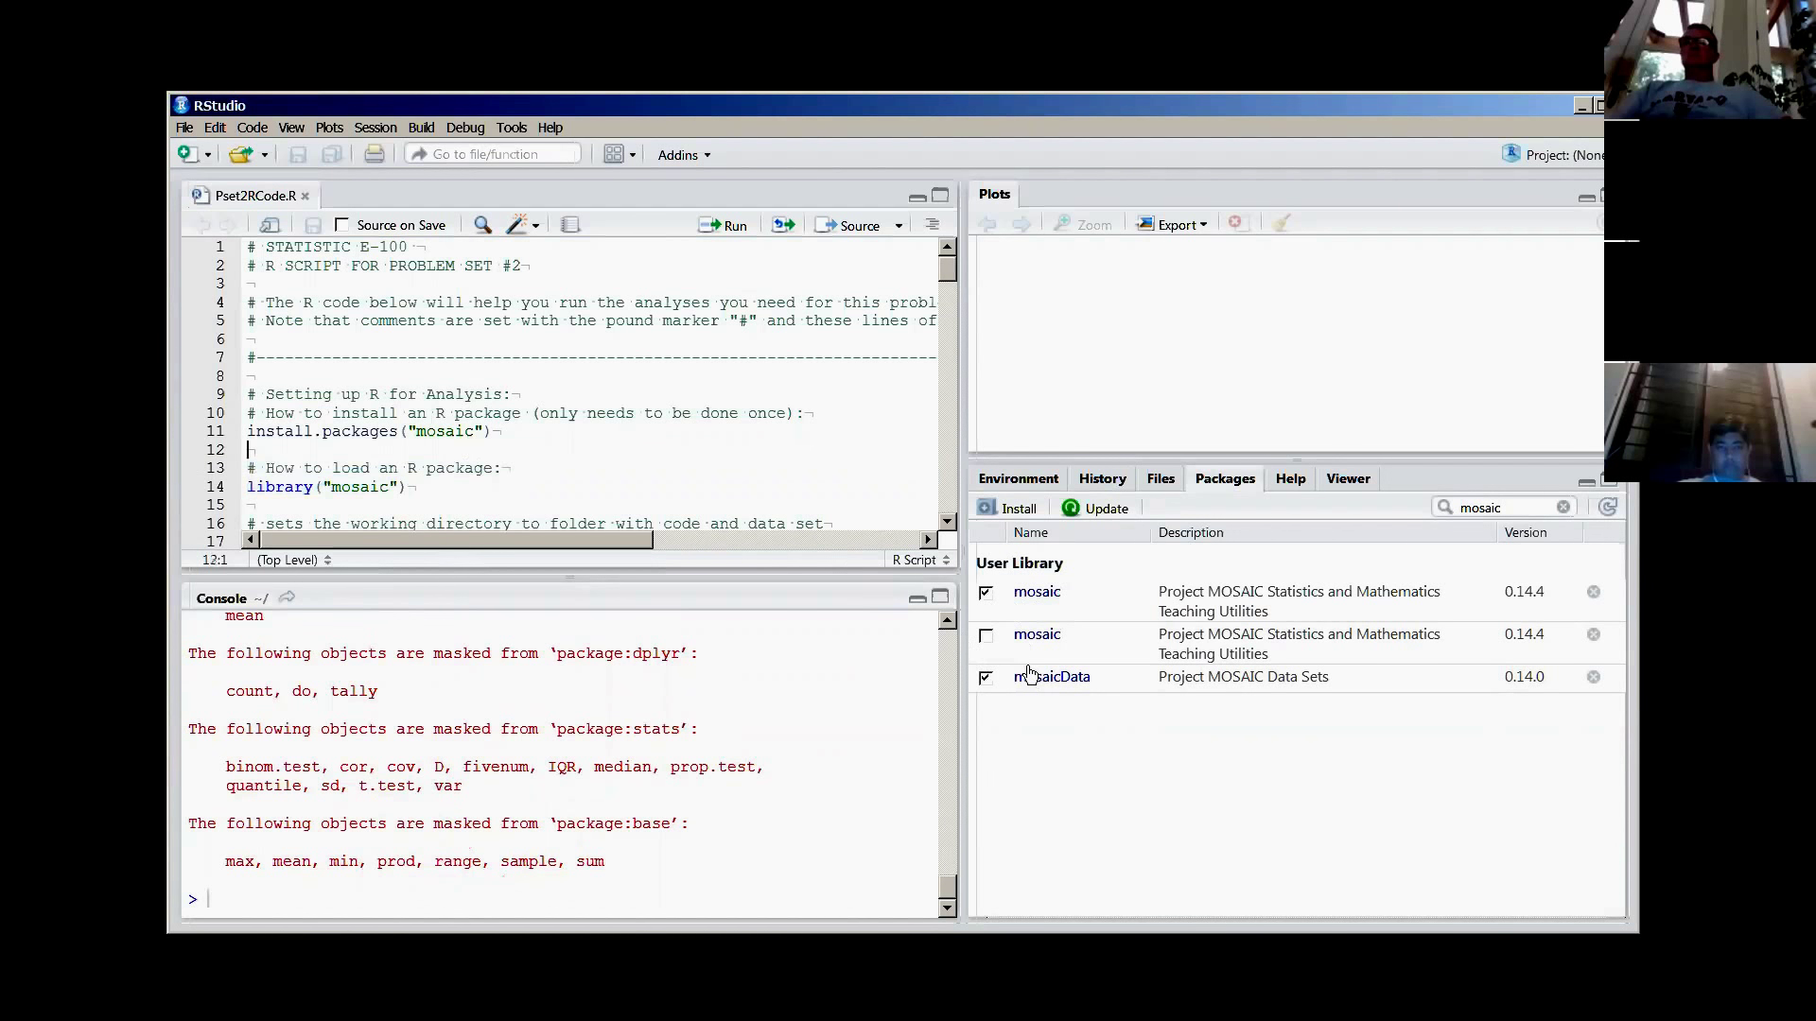
pyautogui.click(986, 635)
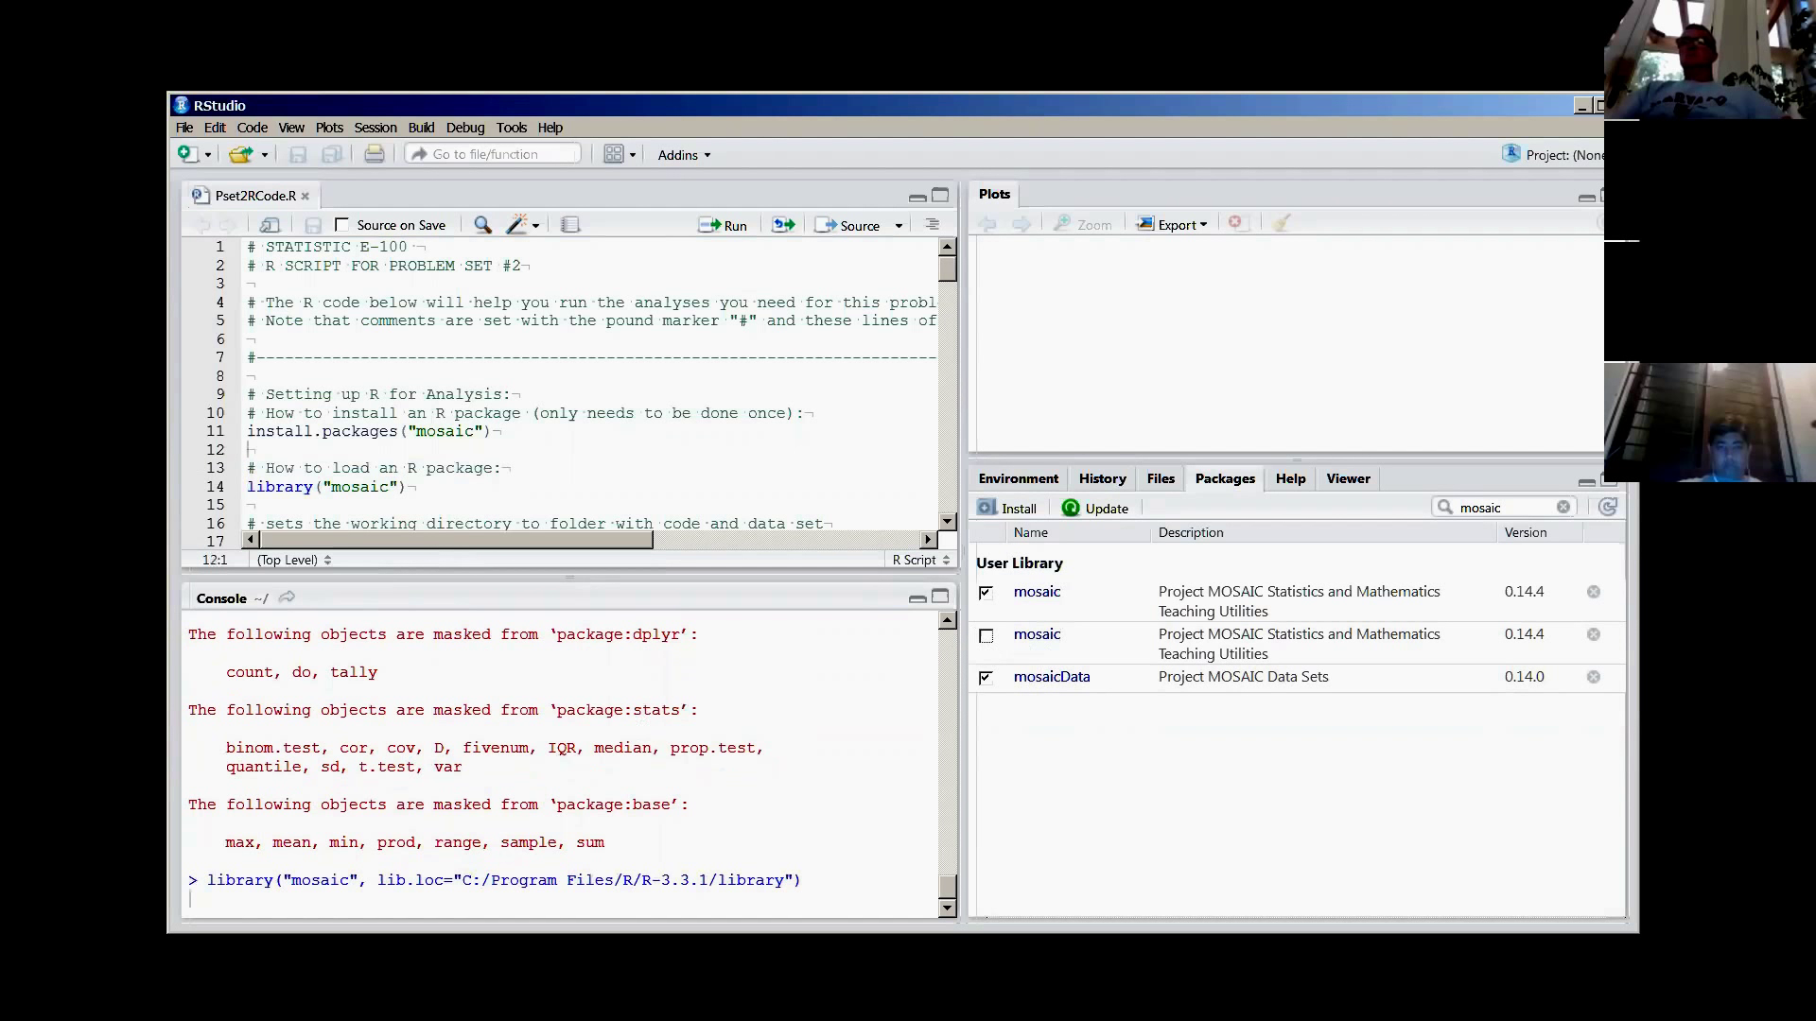
# - Look over lines 16 to 20 of the script, which set the working directory and load PopularKids.RData
pyautogui.click(503, 488)
pyautogui.scroll(-2, 445, 437)
pyautogui.scroll(-2, 456, 450)
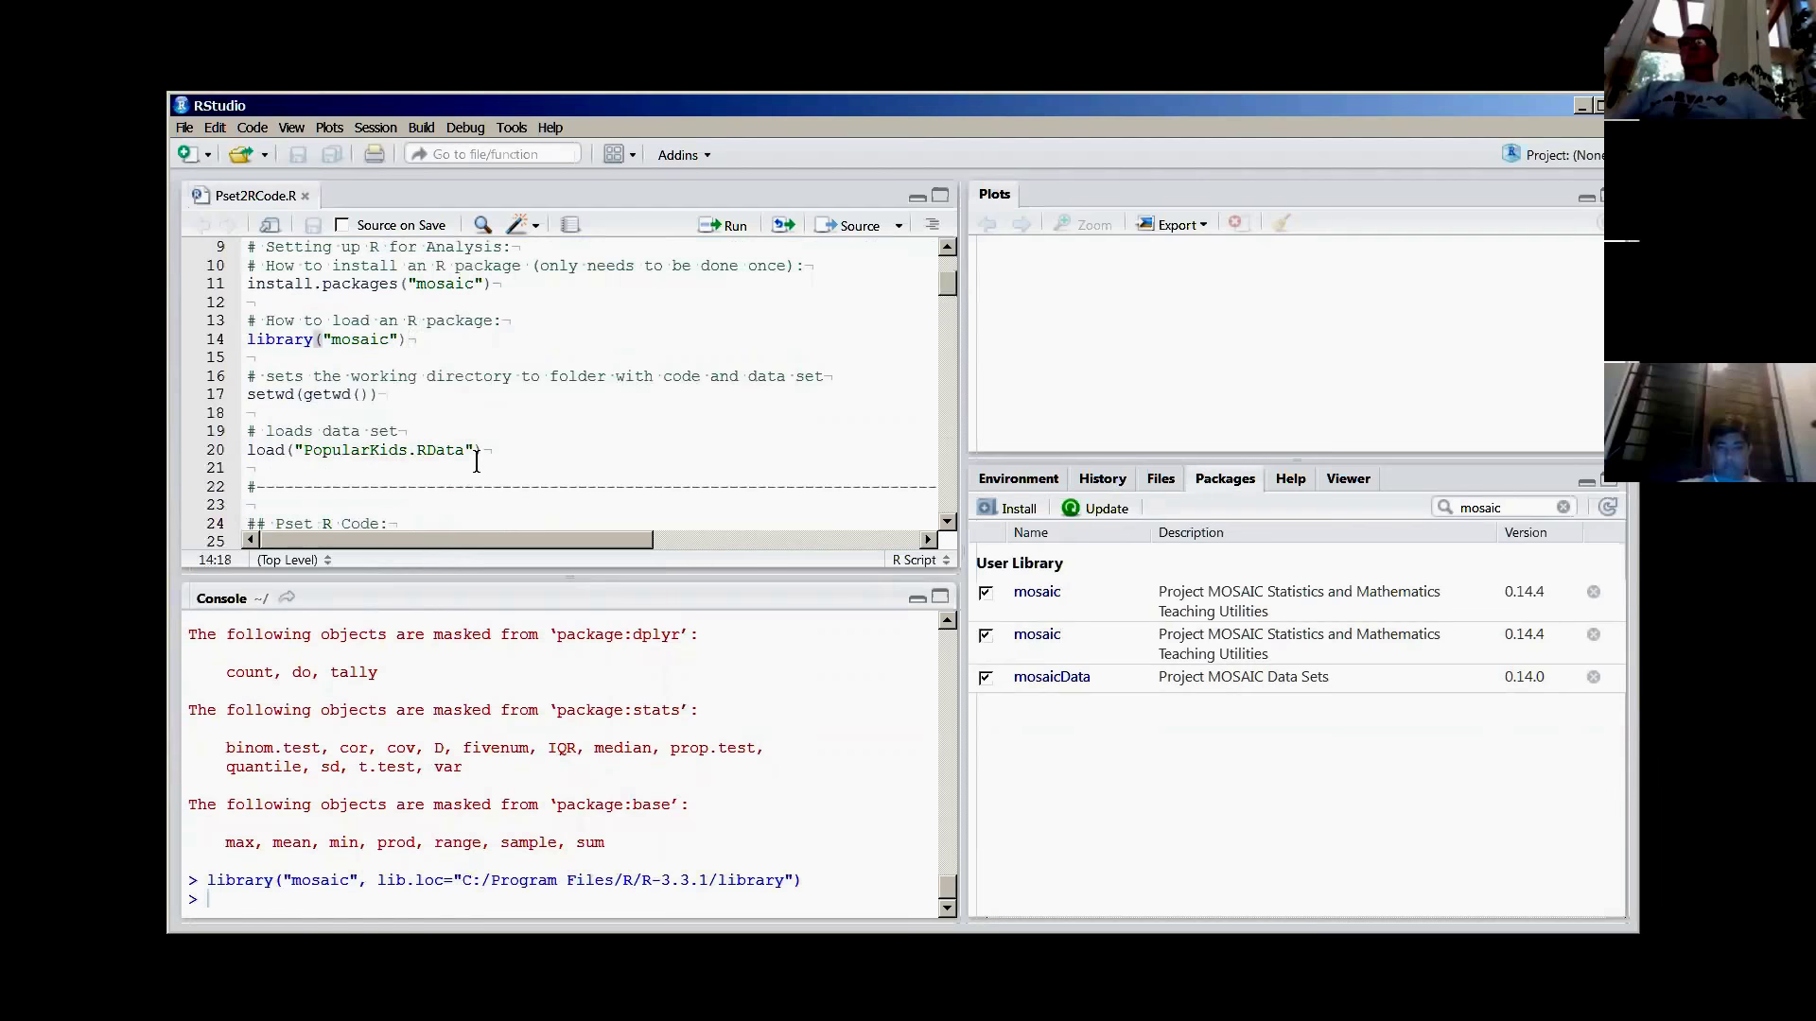
pyautogui.scroll(-4, 463, 458)
pyautogui.scroll(2, 478, 461)
pyautogui.moveTo(248, 395); pyautogui.dragTo(181, 295)
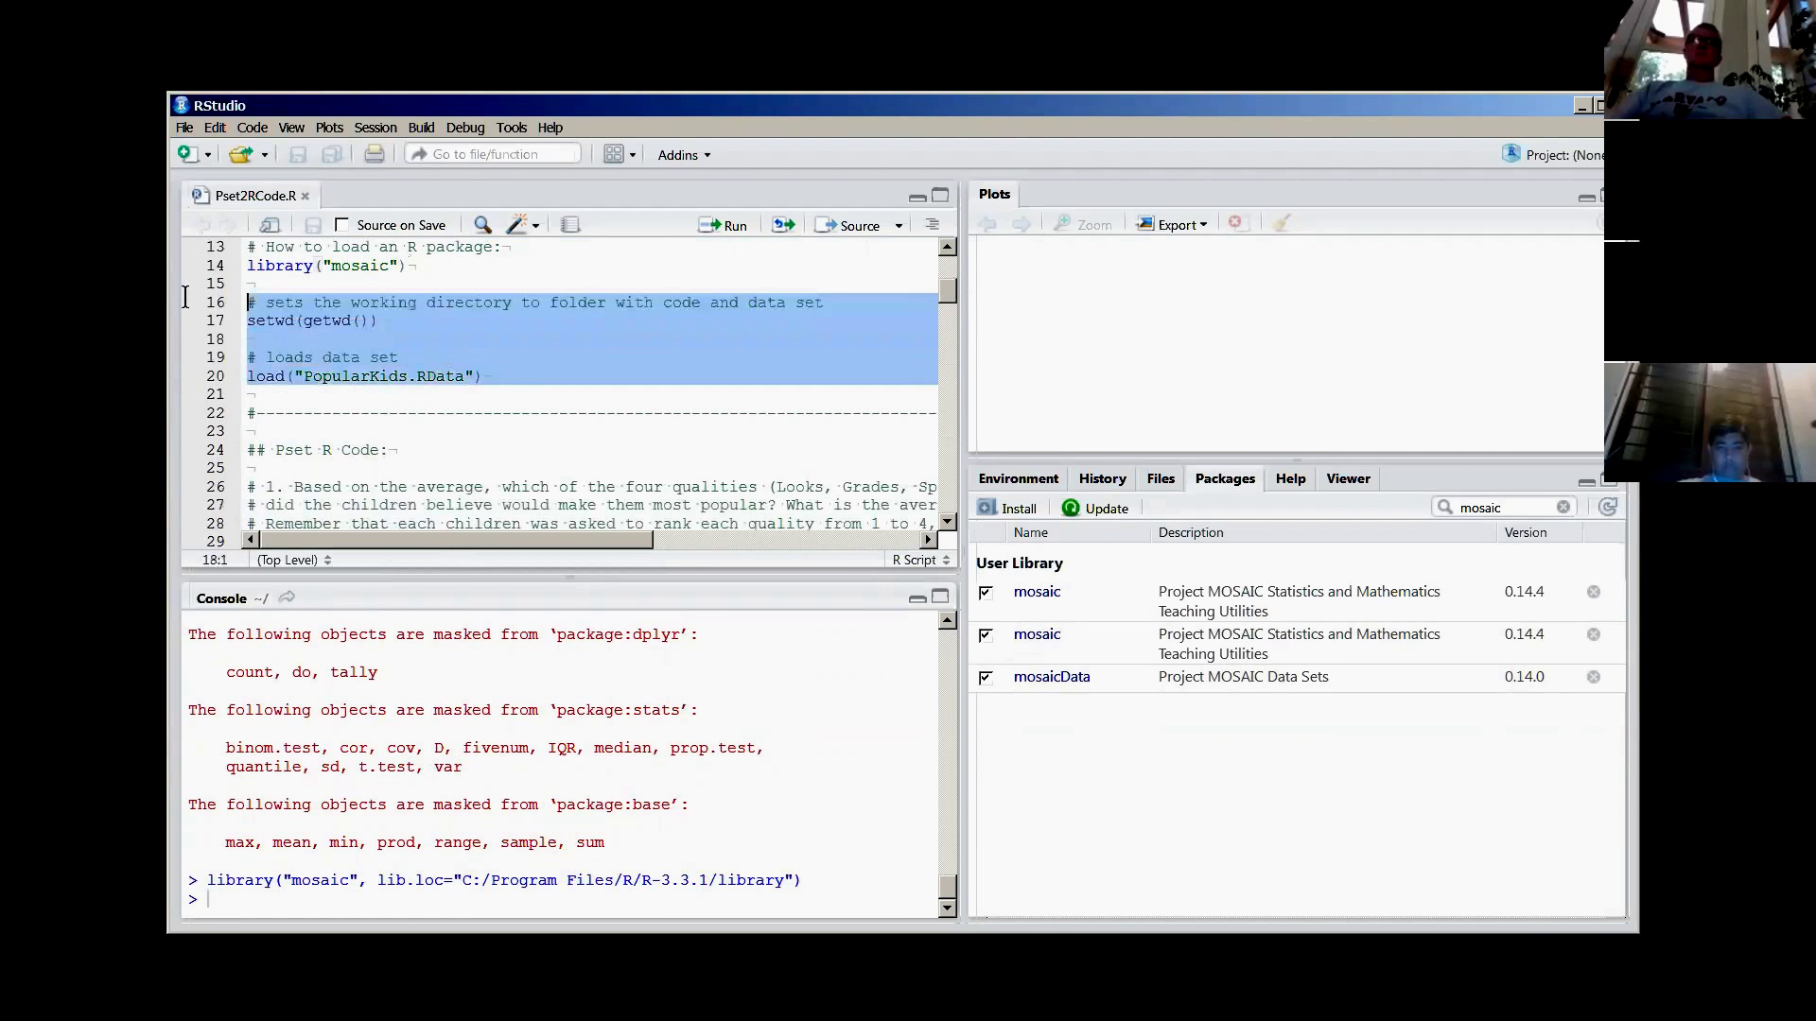
pyautogui.click(495, 356)
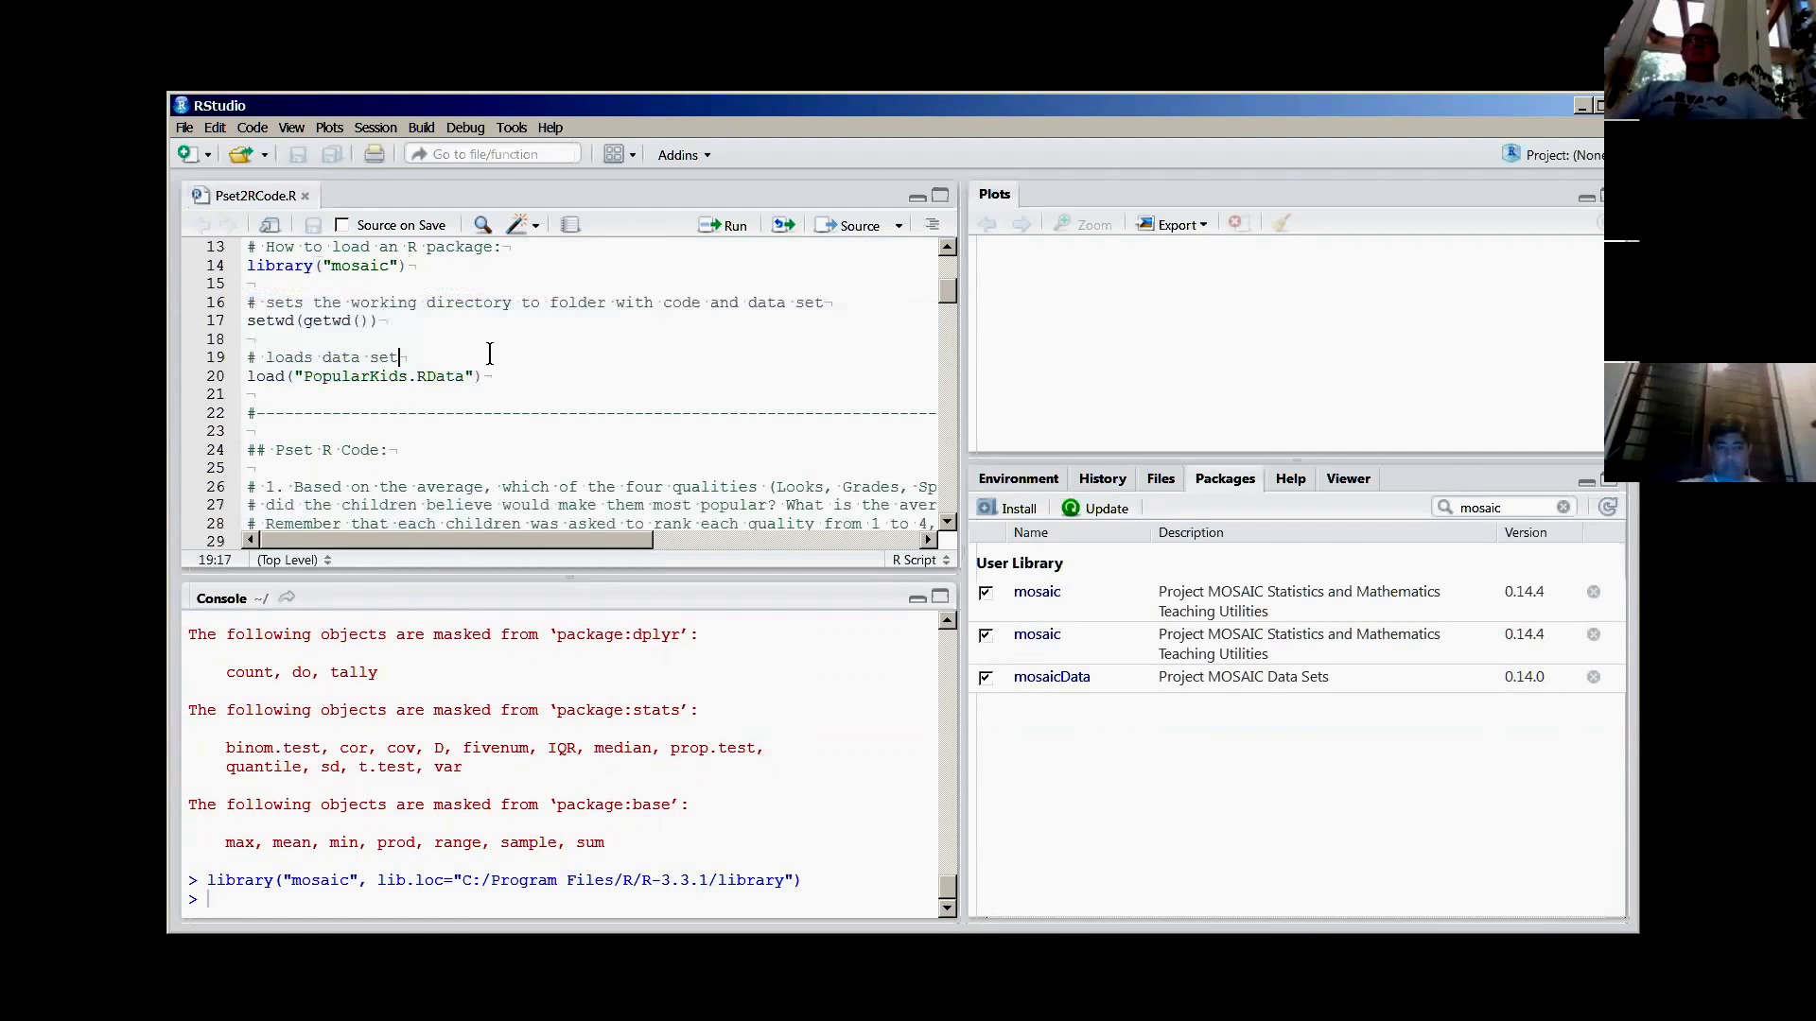
pyautogui.moveTo(515, 375); pyautogui.dragTo(180, 309)
pyautogui.click(601, 369)
pyautogui.moveTo(590, 378); pyautogui.dragTo(237, 302)
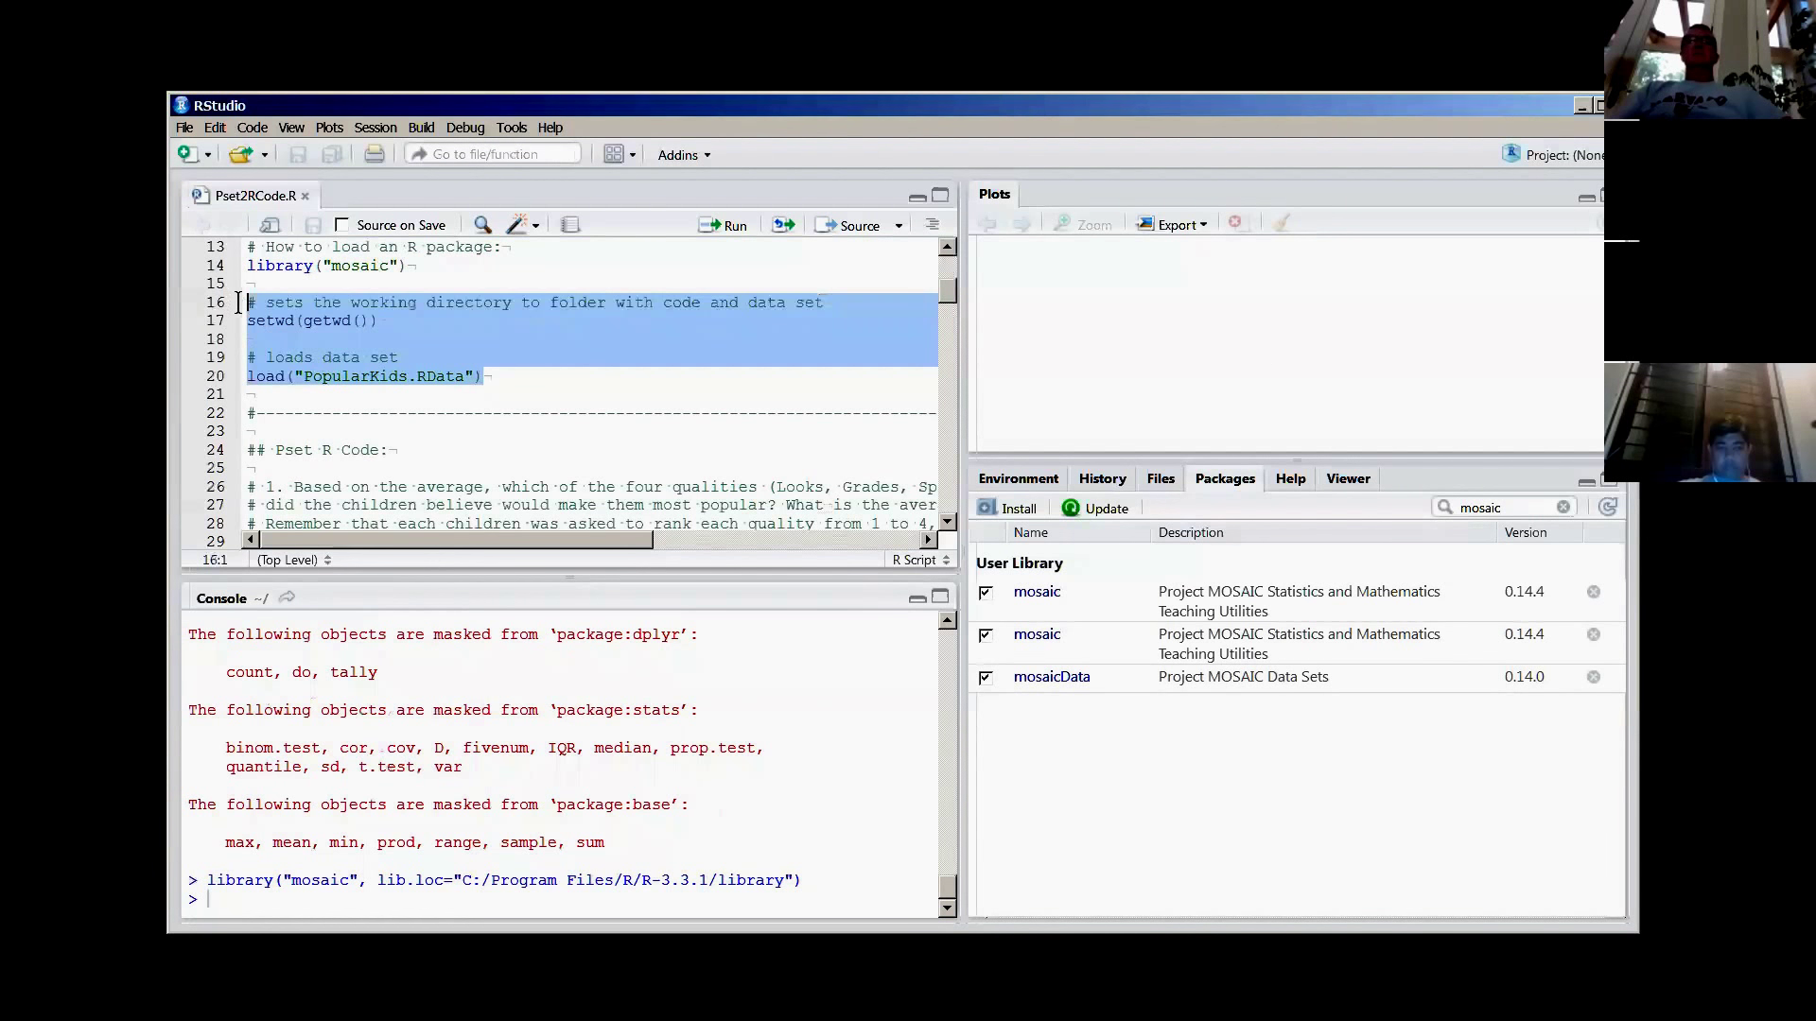
pyautogui.click(466, 373)
pyautogui.moveTo(486, 377); pyautogui.dragTo(222, 308)
pyautogui.click(332, 397)
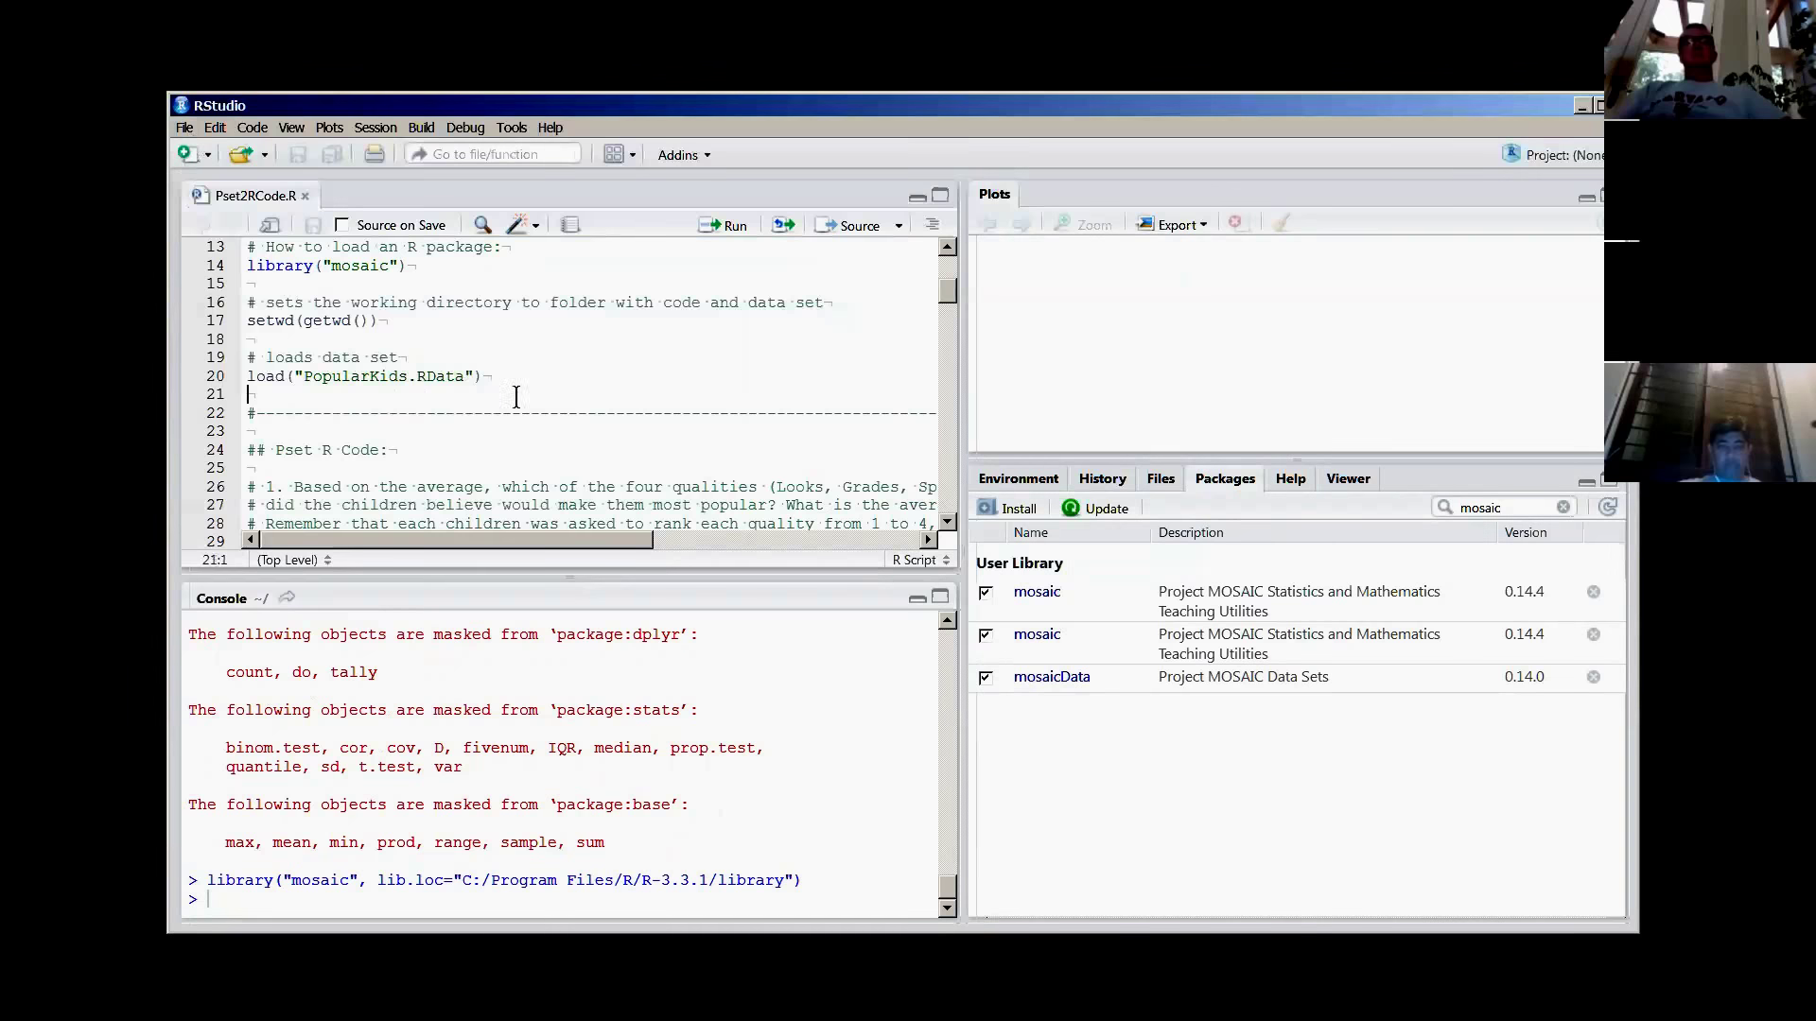
# - Go to the "Exploring Your Data with Row Subsets" section and check the mosaic package entries and the environment's data
pyautogui.scroll(-12, 501, 409)
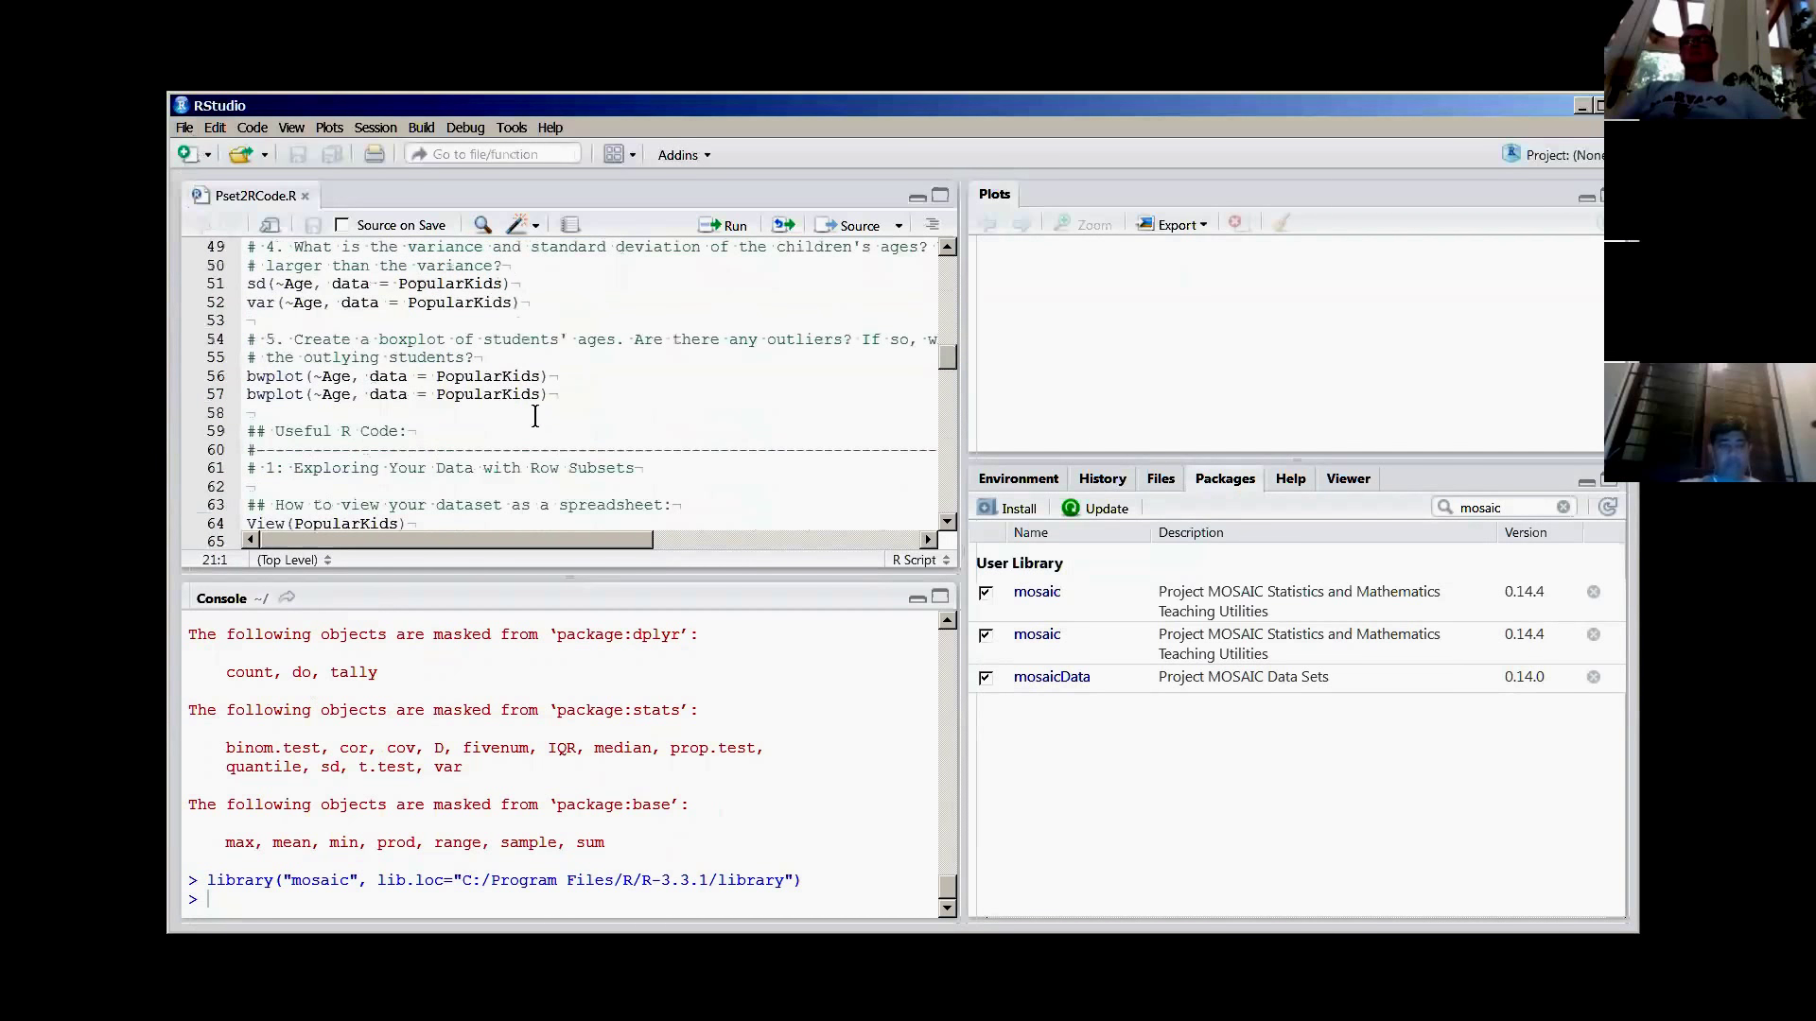
pyautogui.scroll(-1, 530, 416)
pyautogui.click(673, 397)
pyautogui.click(603, 410)
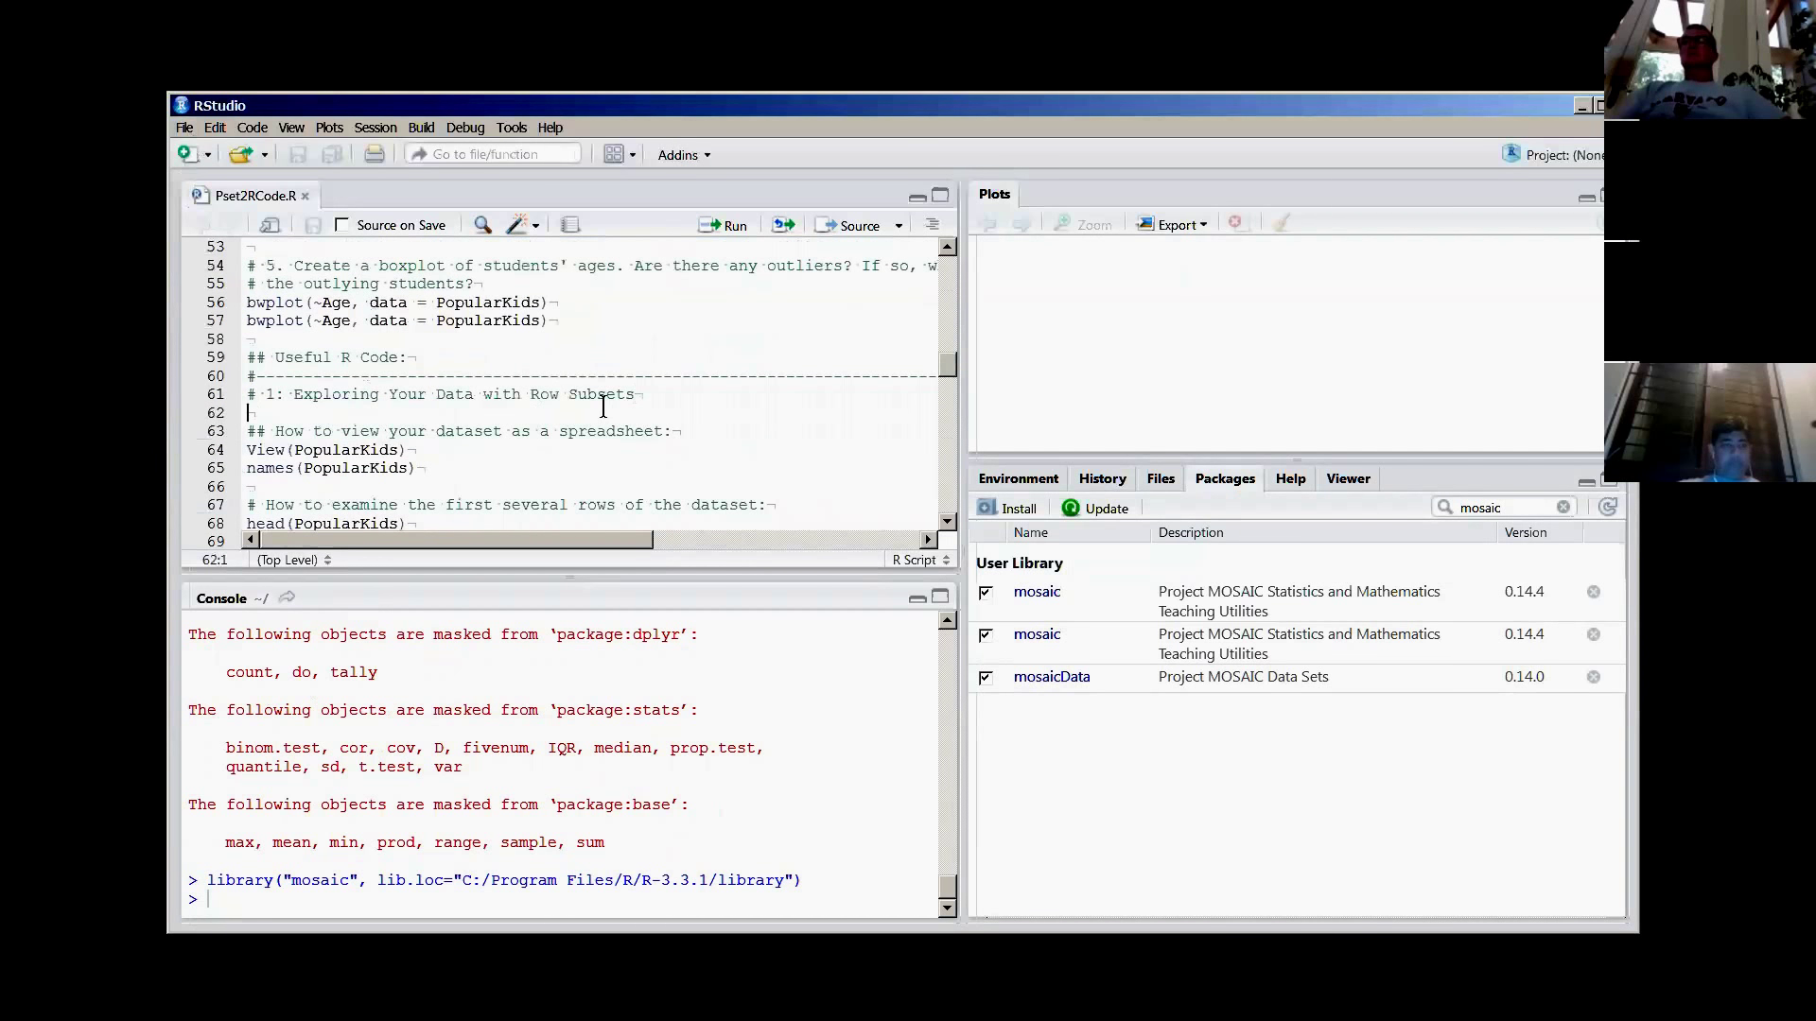
pyautogui.scroll(-3, 635, 426)
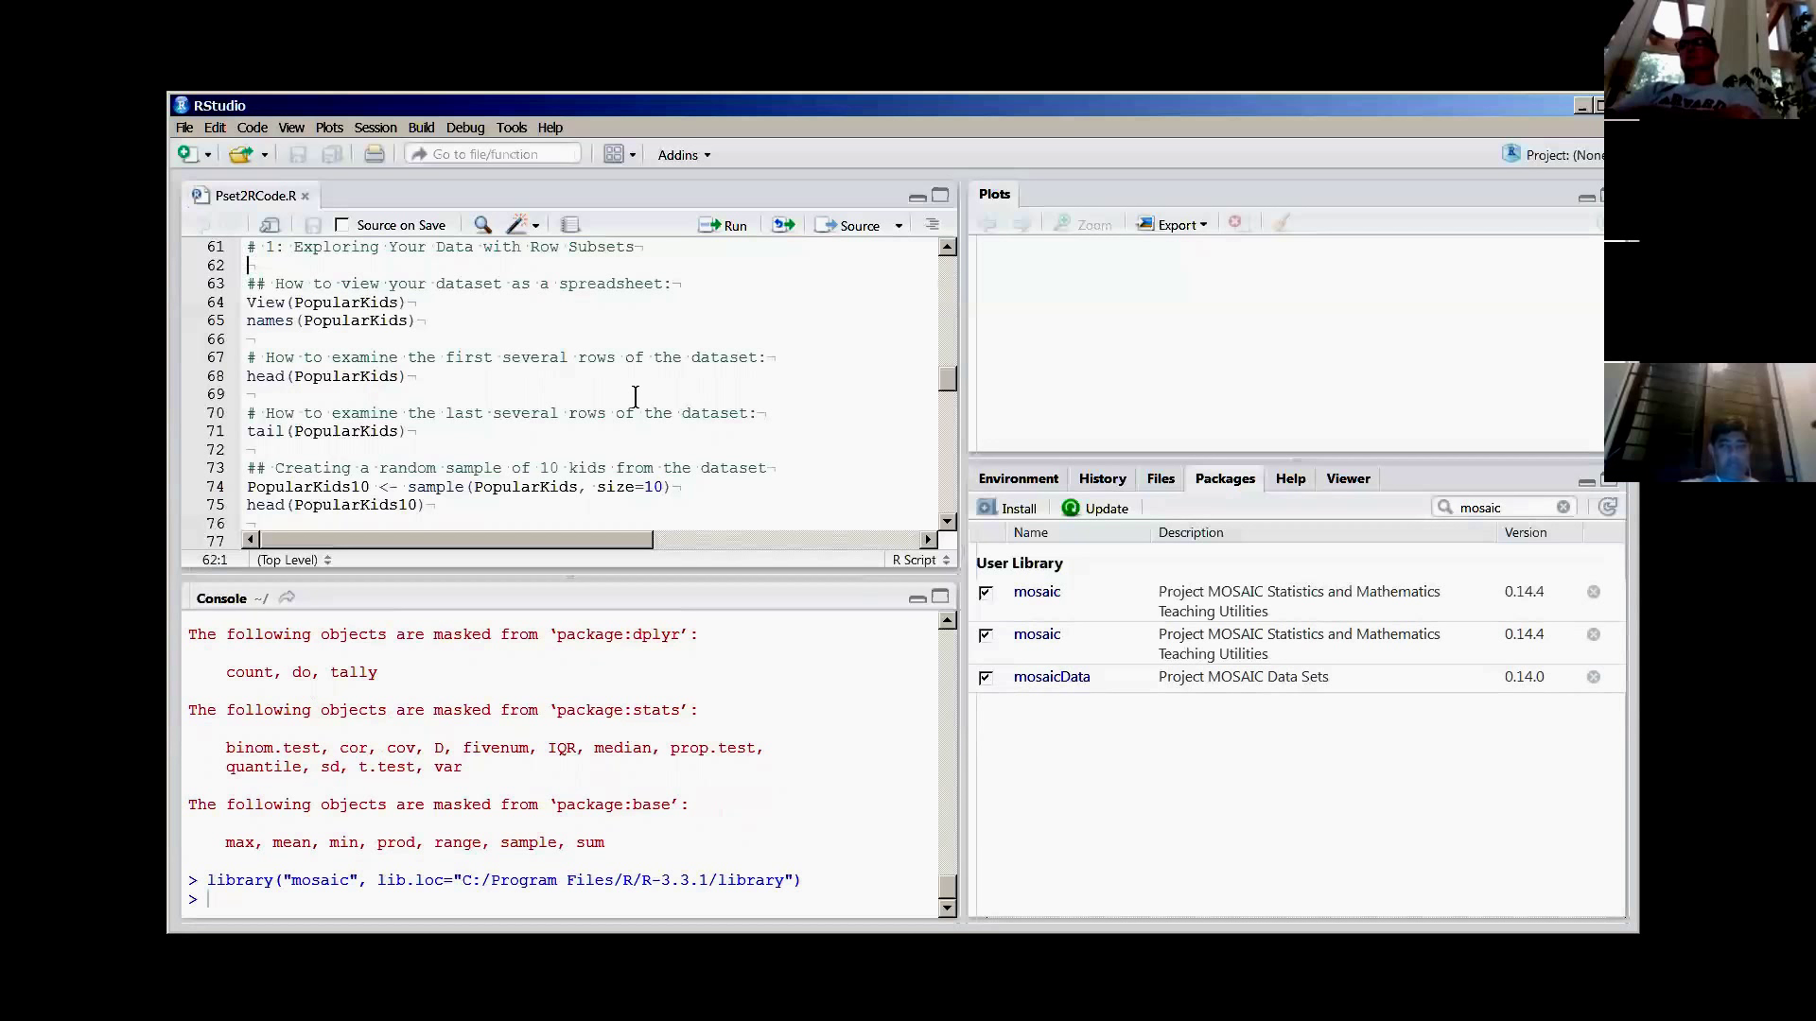
pyautogui.click(1005, 477)
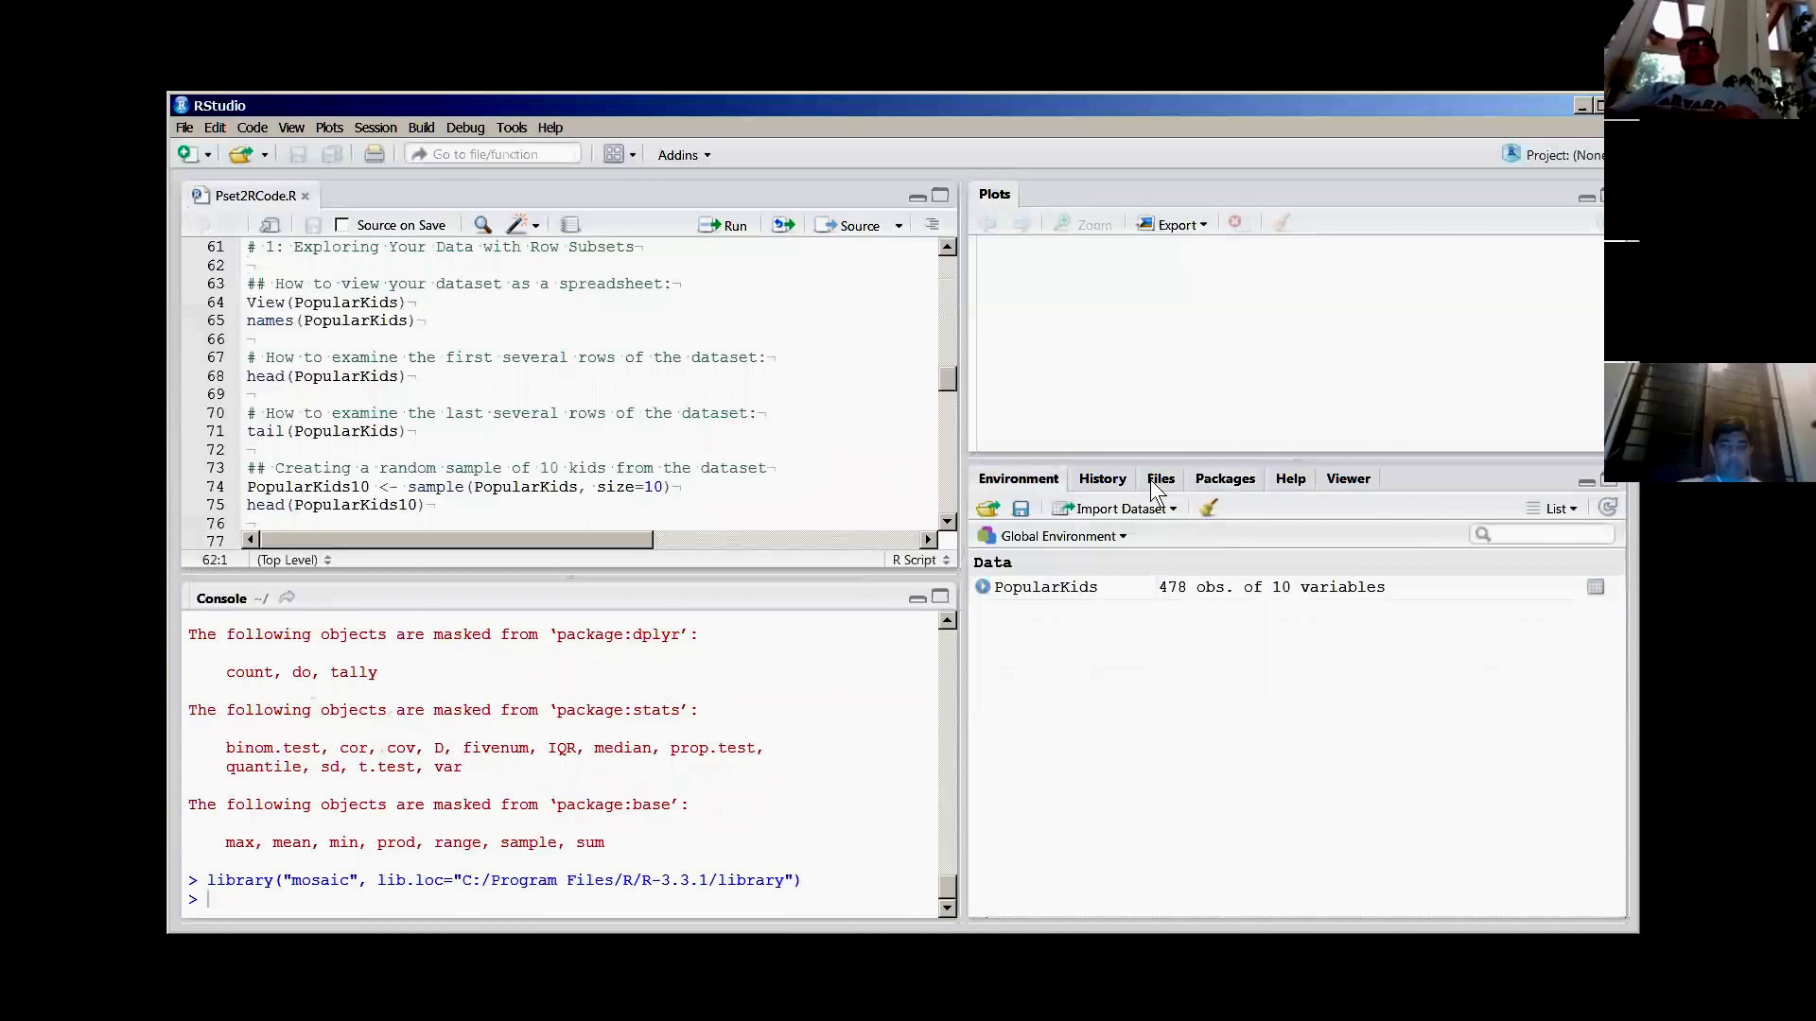
pyautogui.click(1225, 479)
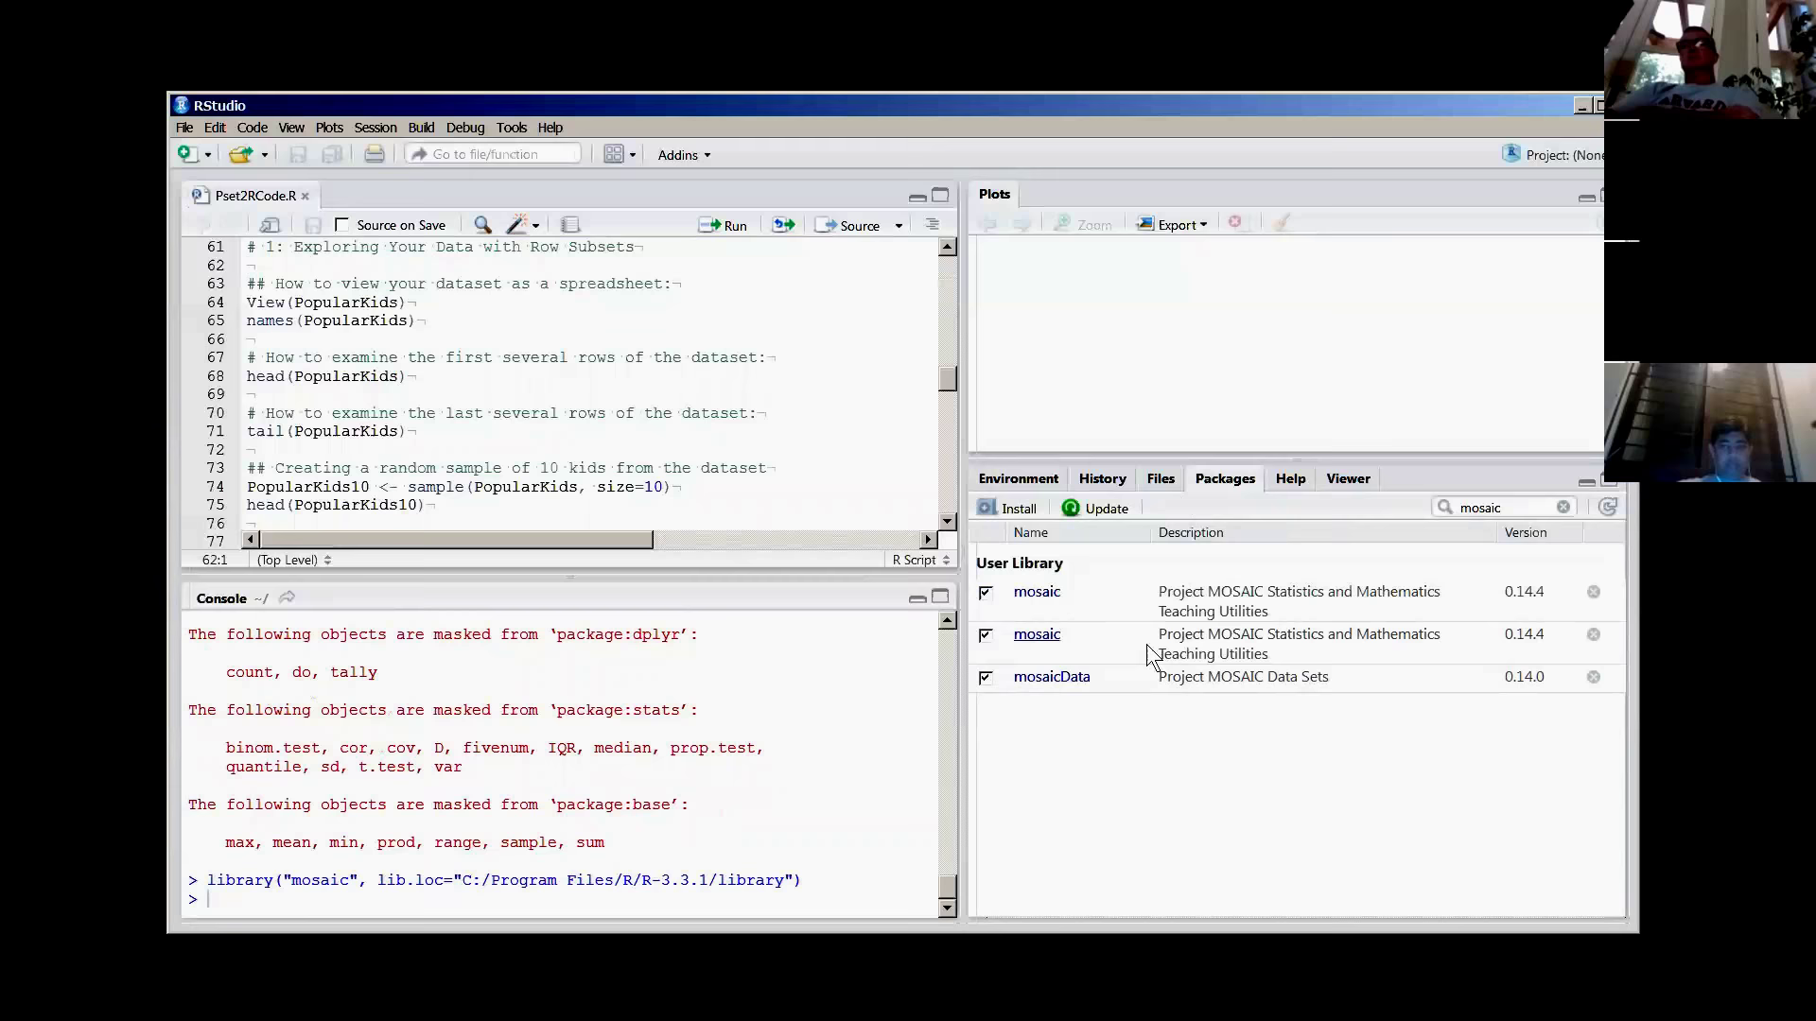
pyautogui.click(1035, 478)
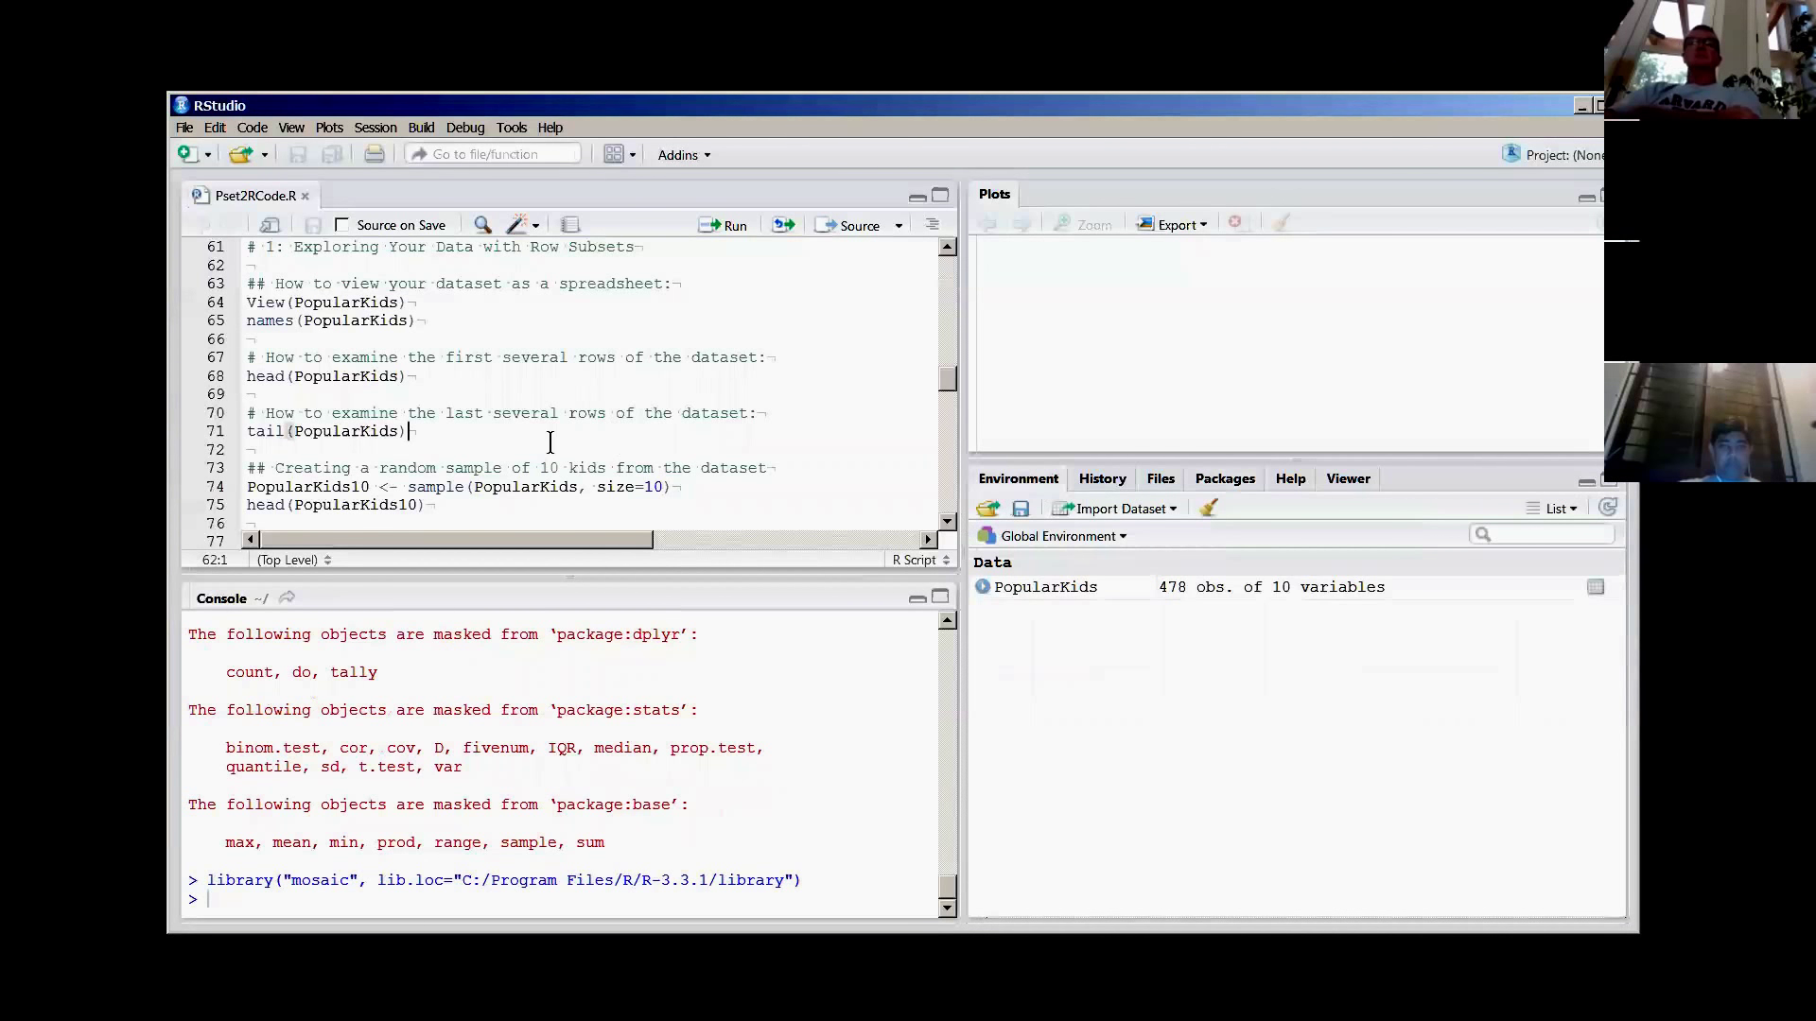
# - Run lines 63 to 64 to open the PopularKids dataset as a spreadsheet
pyautogui.moveTo(421, 321); pyautogui.dragTo(225, 282)
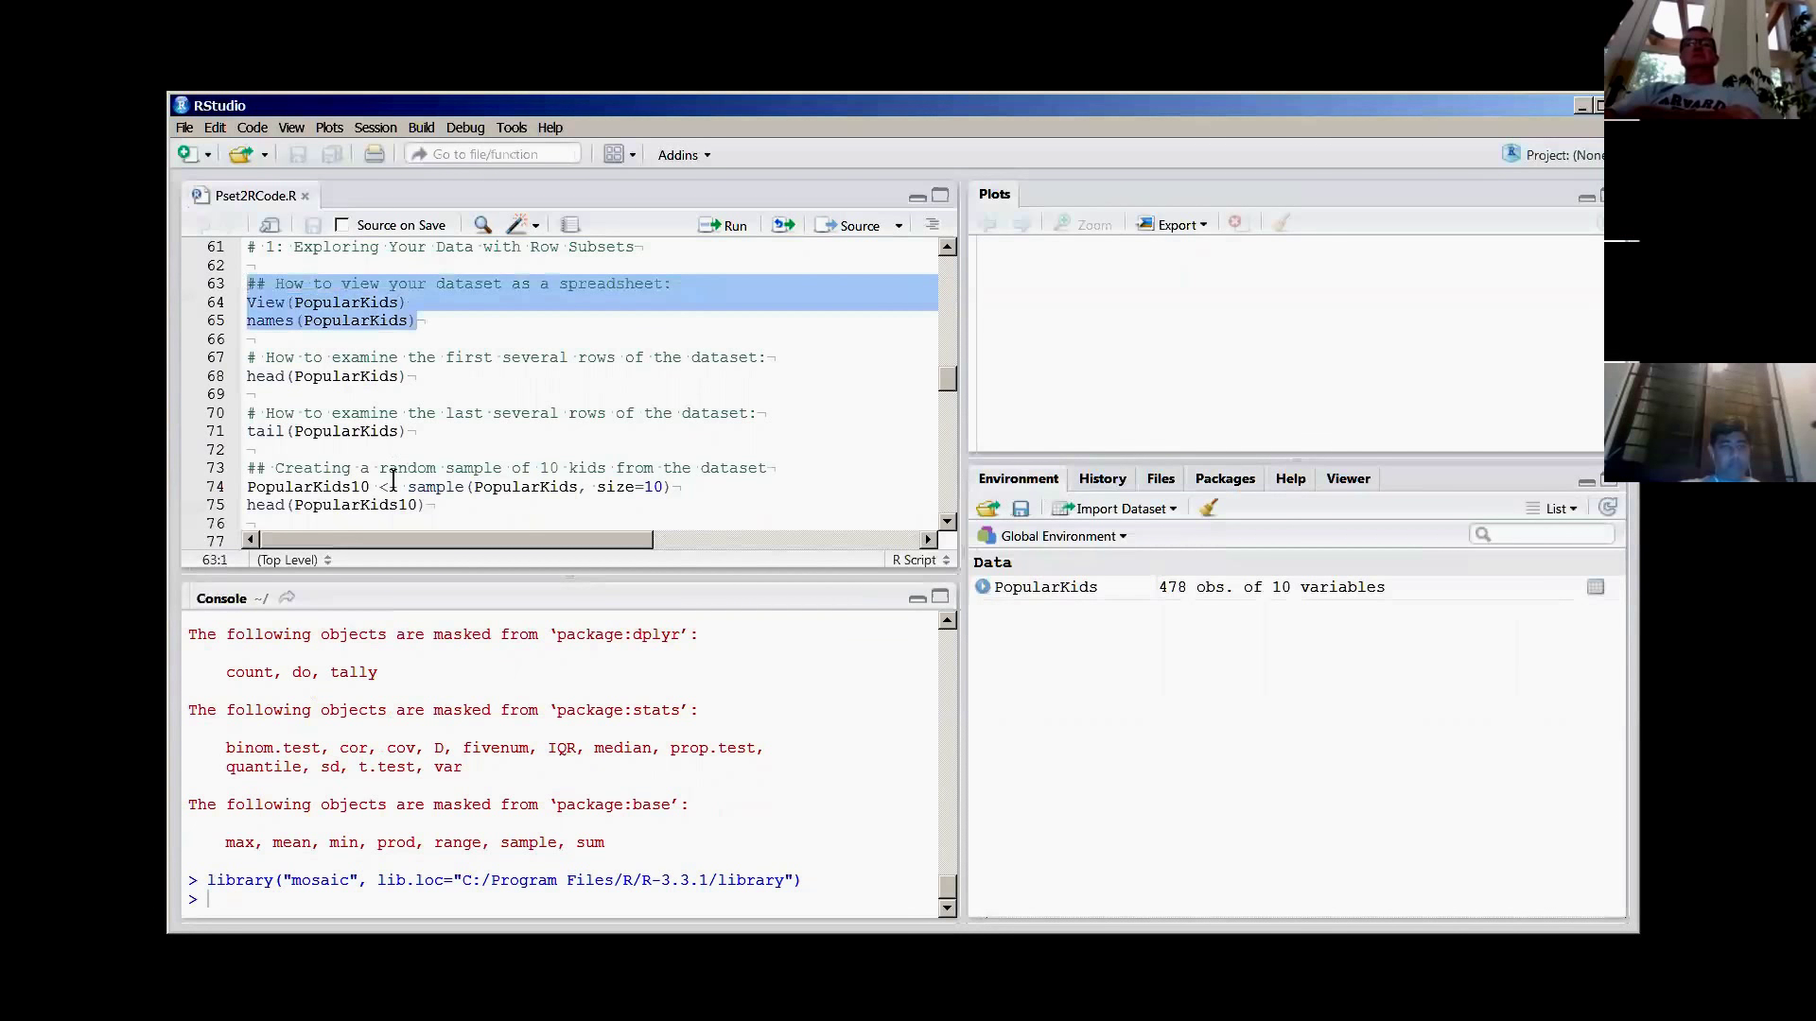
pyautogui.press('Left')
pyautogui.hotkey('ctrl', 'Return')
pyautogui.hotkey('ctrl', 'Return')
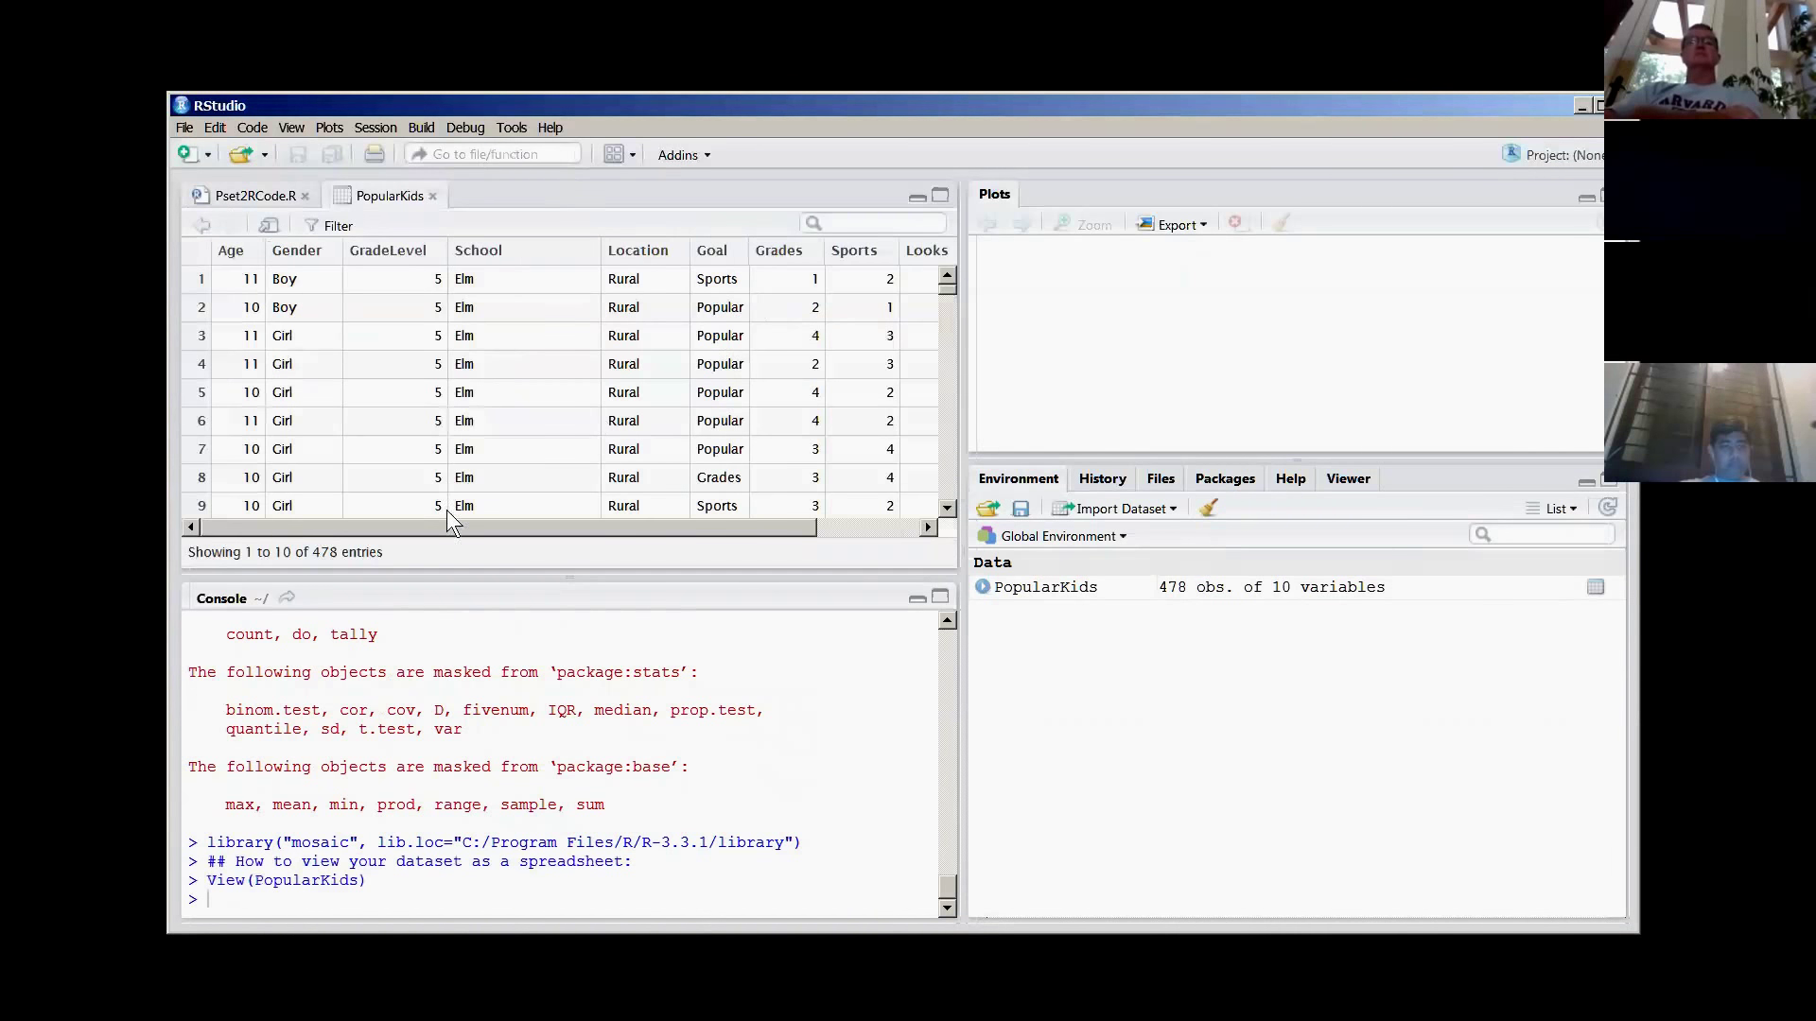
pyautogui.moveTo(467, 522); pyautogui.dragTo(334, 492)
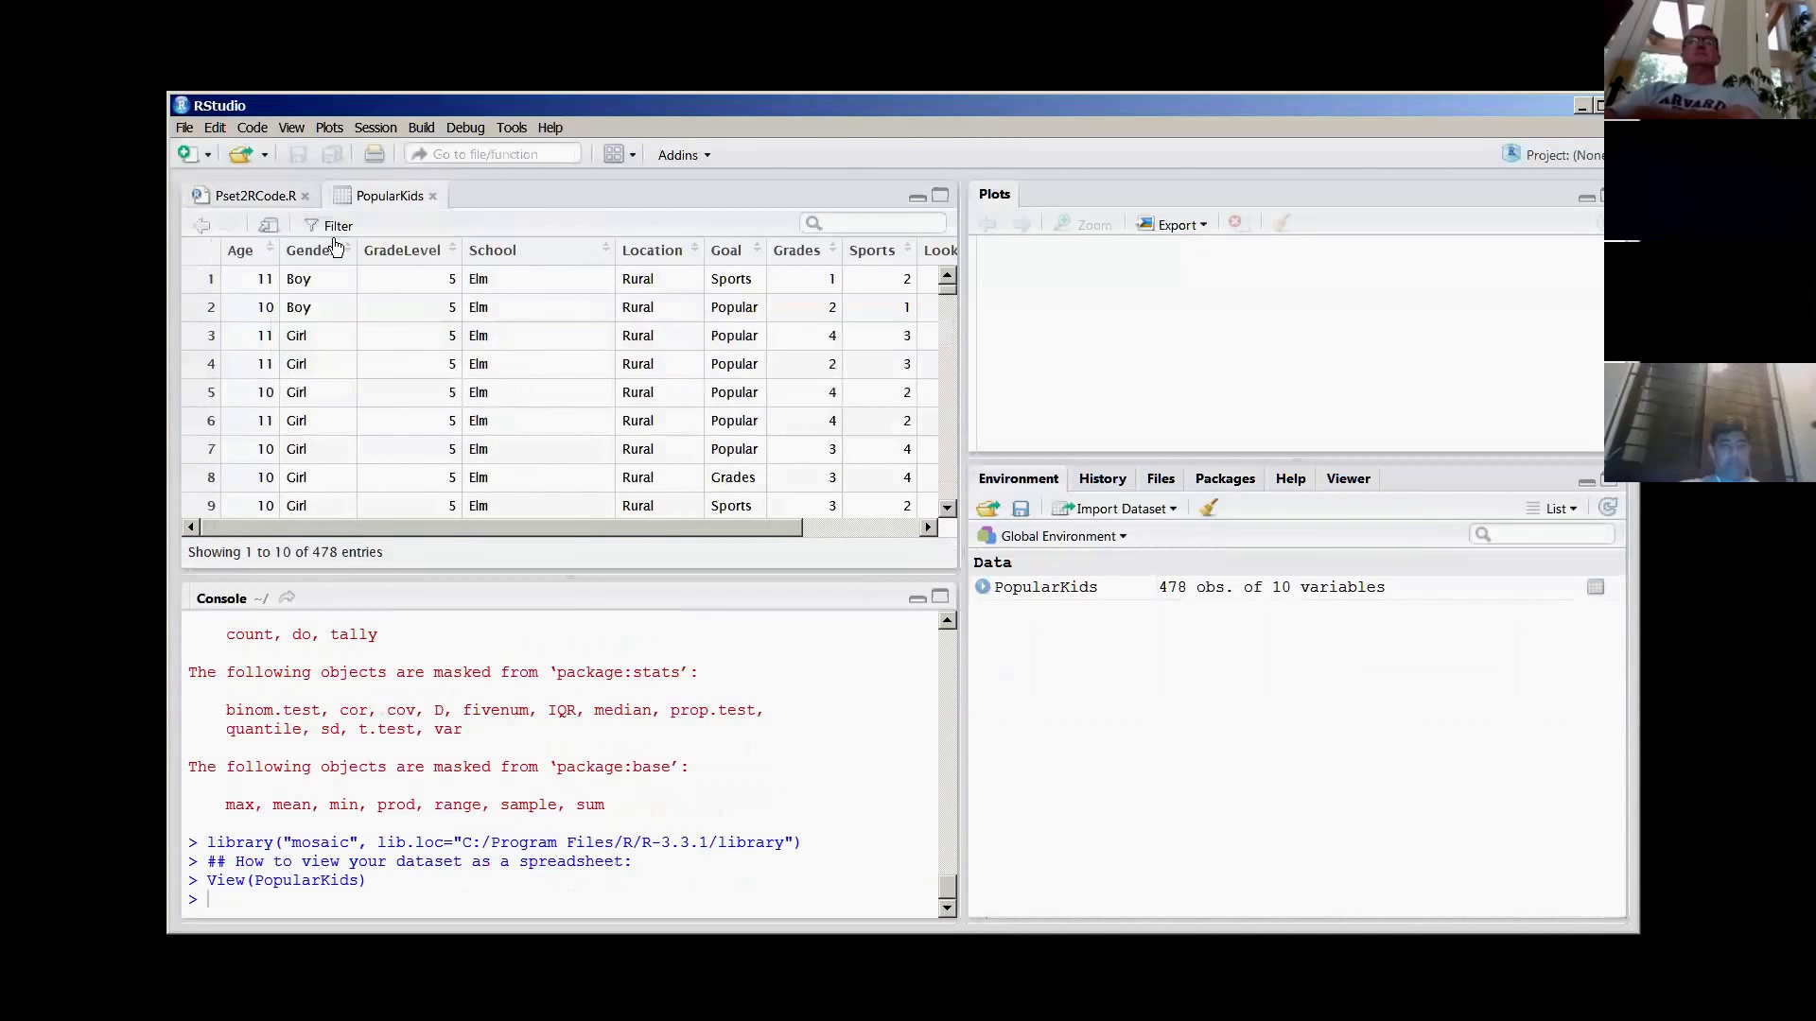
# - Run line 65, names(PopularKids), and compare the listed variable names with the dataset's spreadsheet columns
pyautogui.click(253, 195)
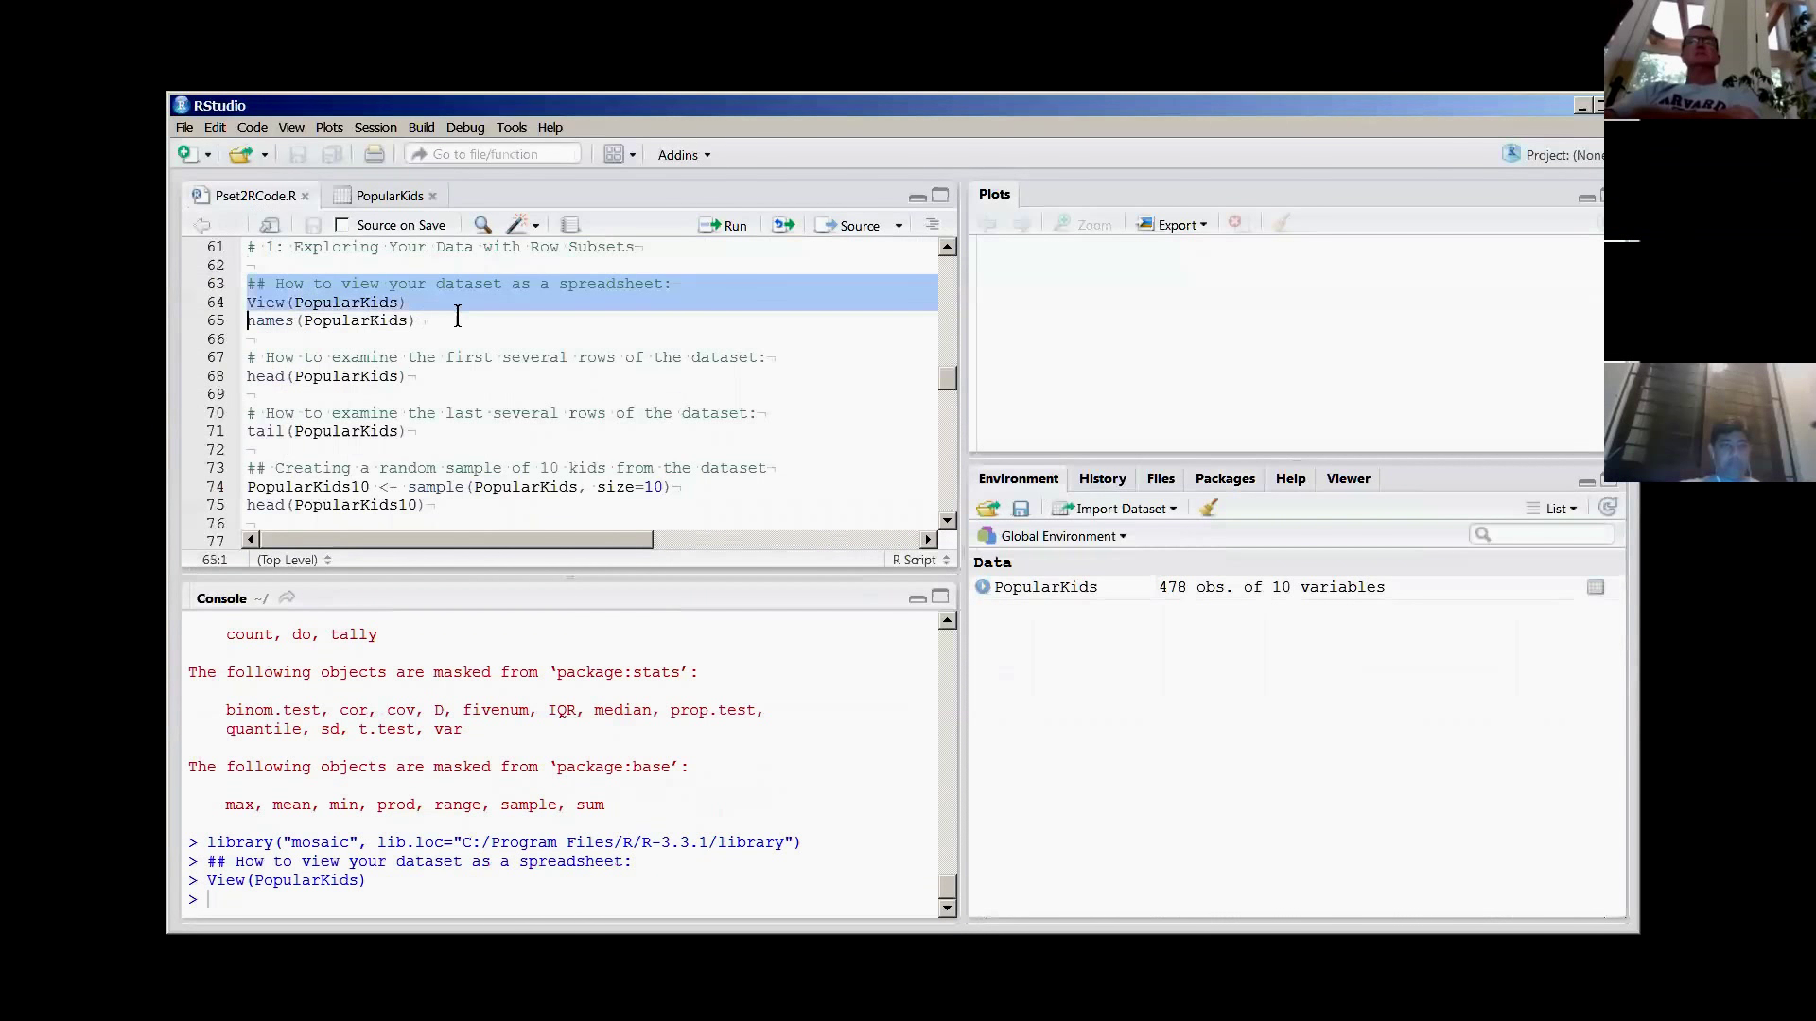
pyautogui.moveTo(457, 320); pyautogui.dragTo(216, 320)
pyautogui.hotkey('ctrl', 'Return')
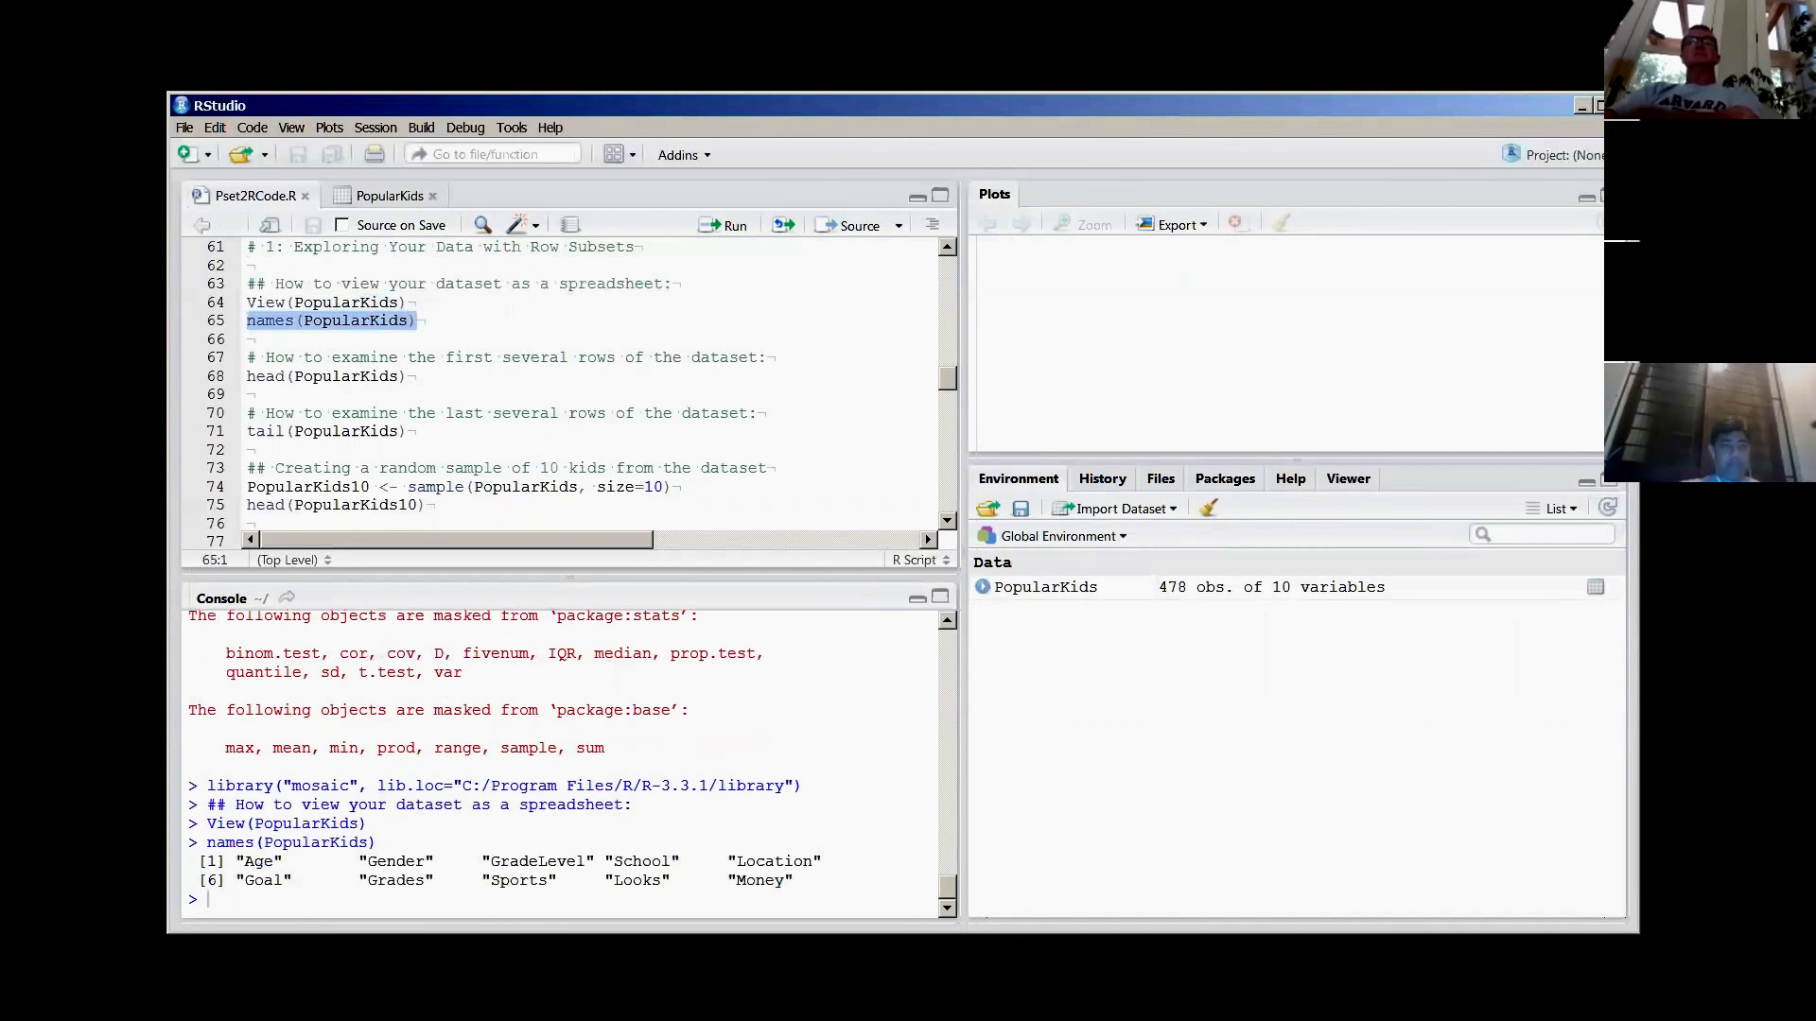
pyautogui.moveTo(828, 880)
pyautogui.mouseDown()
pyautogui.moveTo(189, 662)
pyautogui.moveTo(378, 865)
pyautogui.moveTo(182, 841)
pyautogui.moveTo(194, 861)
pyautogui.moveTo(766, 862)
pyautogui.moveTo(829, 889)
pyautogui.mouseUp()
pyautogui.moveTo(357, 841); pyautogui.dragTo(368, 842)
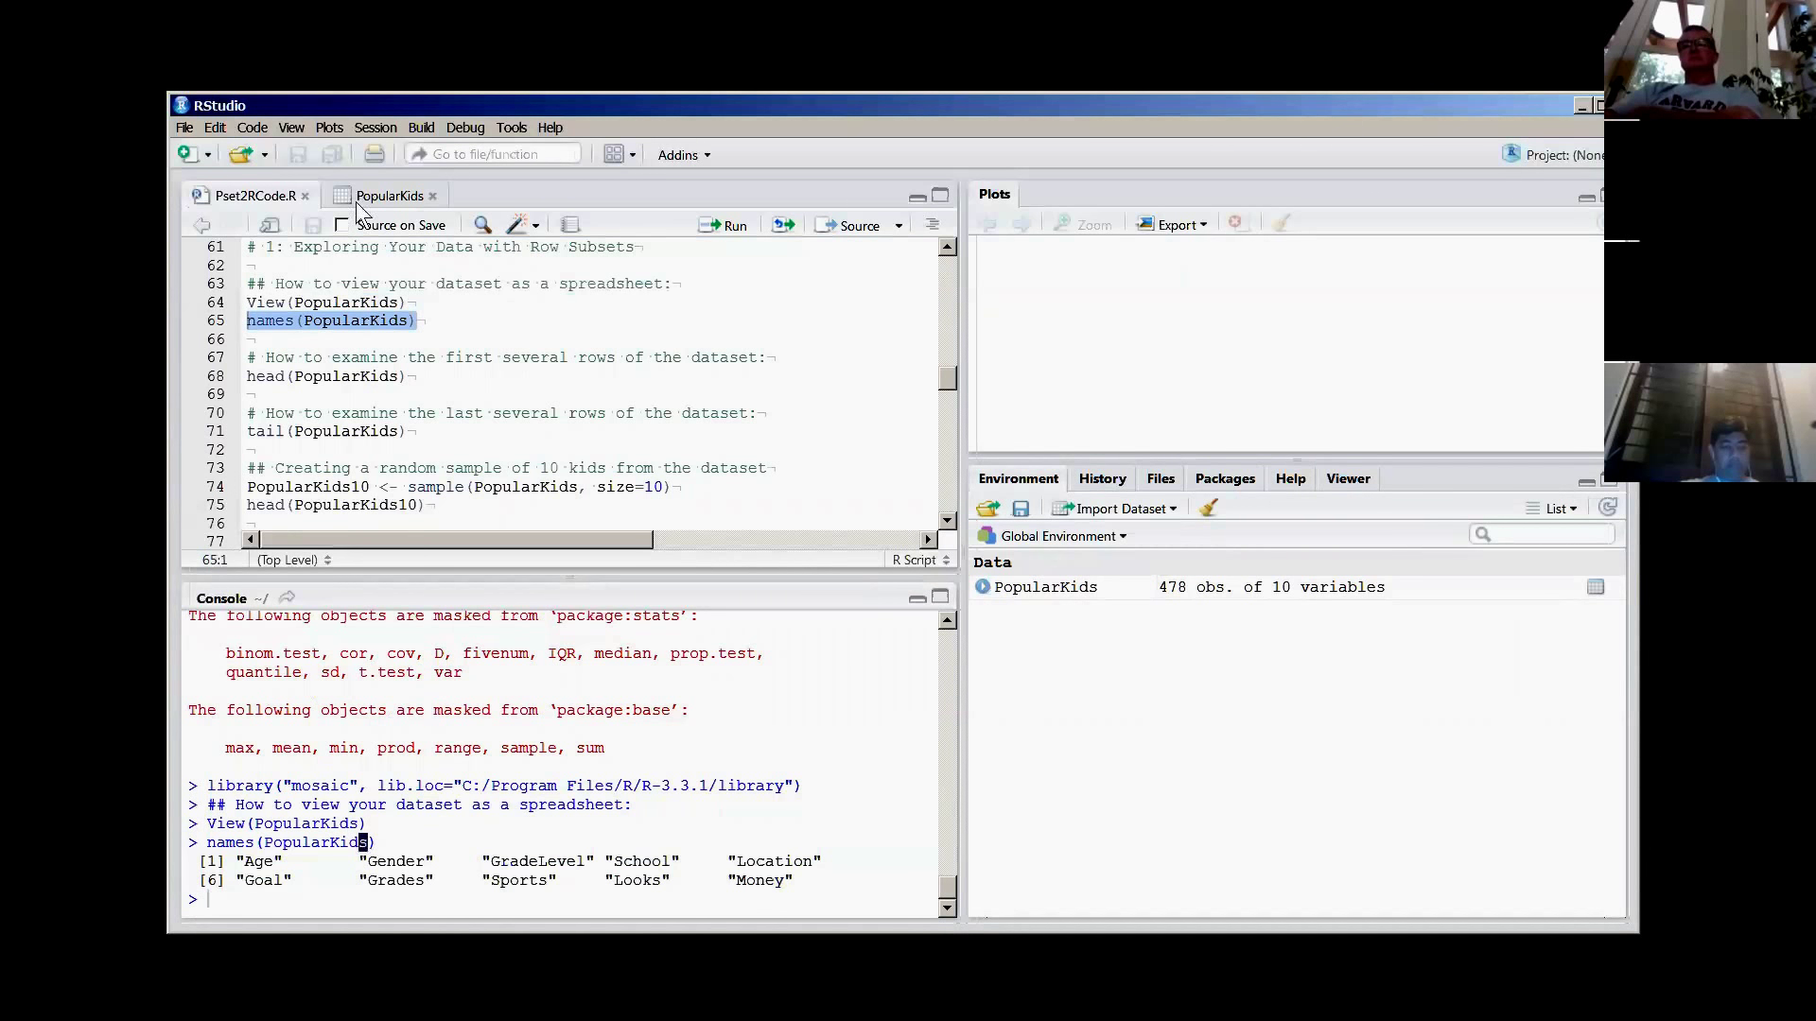
pyautogui.moveTo(815, 889)
pyautogui.mouseDown()
pyautogui.moveTo(227, 884)
pyautogui.moveTo(194, 841)
pyautogui.moveTo(236, 863)
pyautogui.moveTo(738, 863)
pyautogui.moveTo(821, 886)
pyautogui.mouseUp()
pyautogui.click(213, 862)
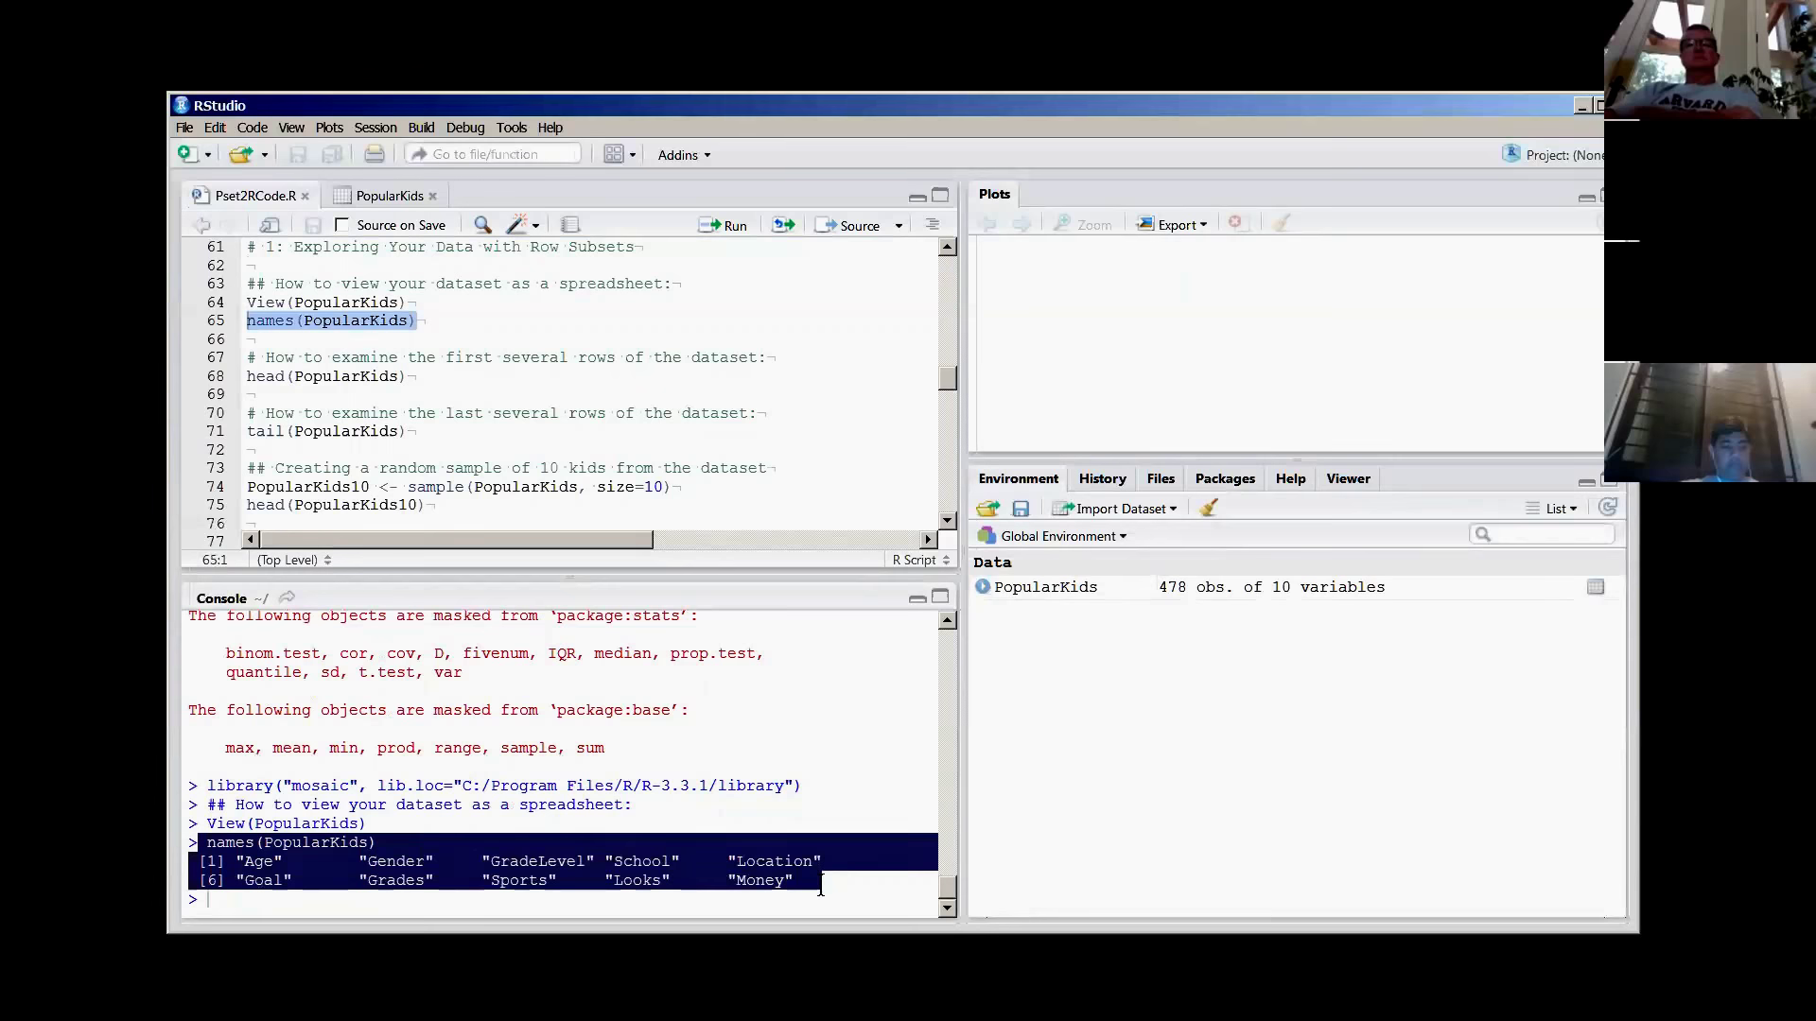
pyautogui.click(821, 886)
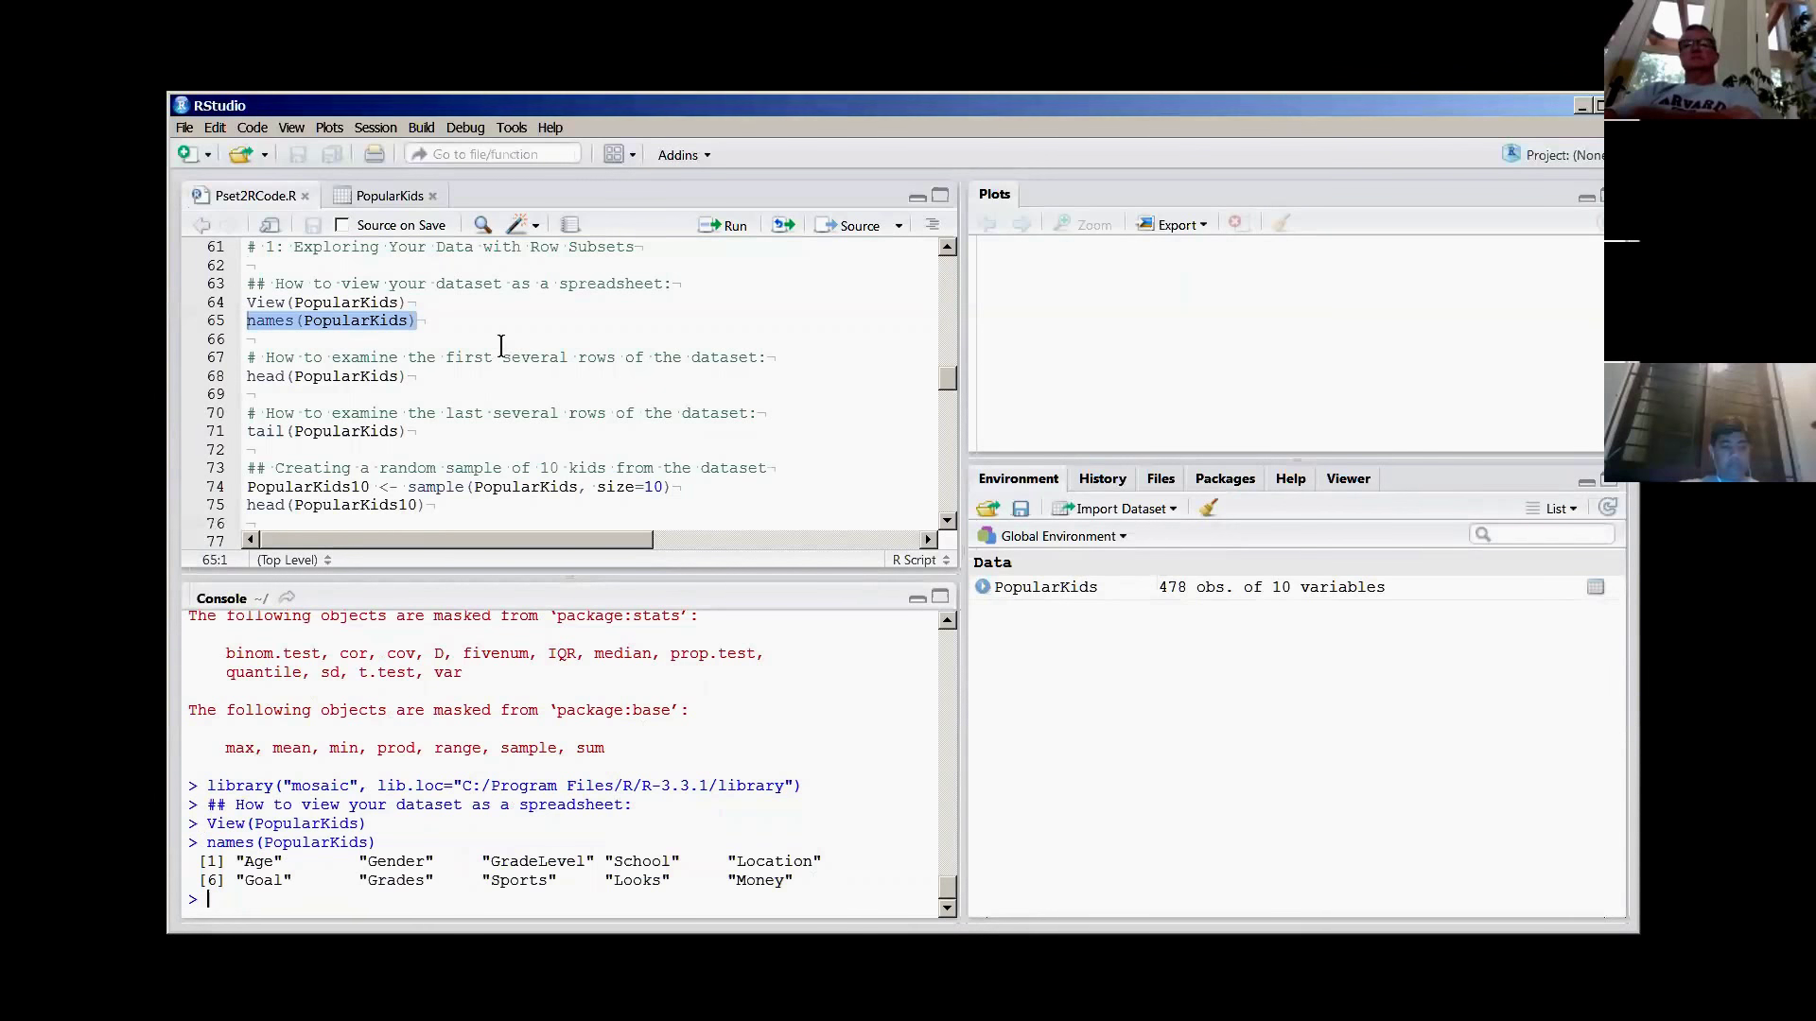
pyautogui.click(391, 196)
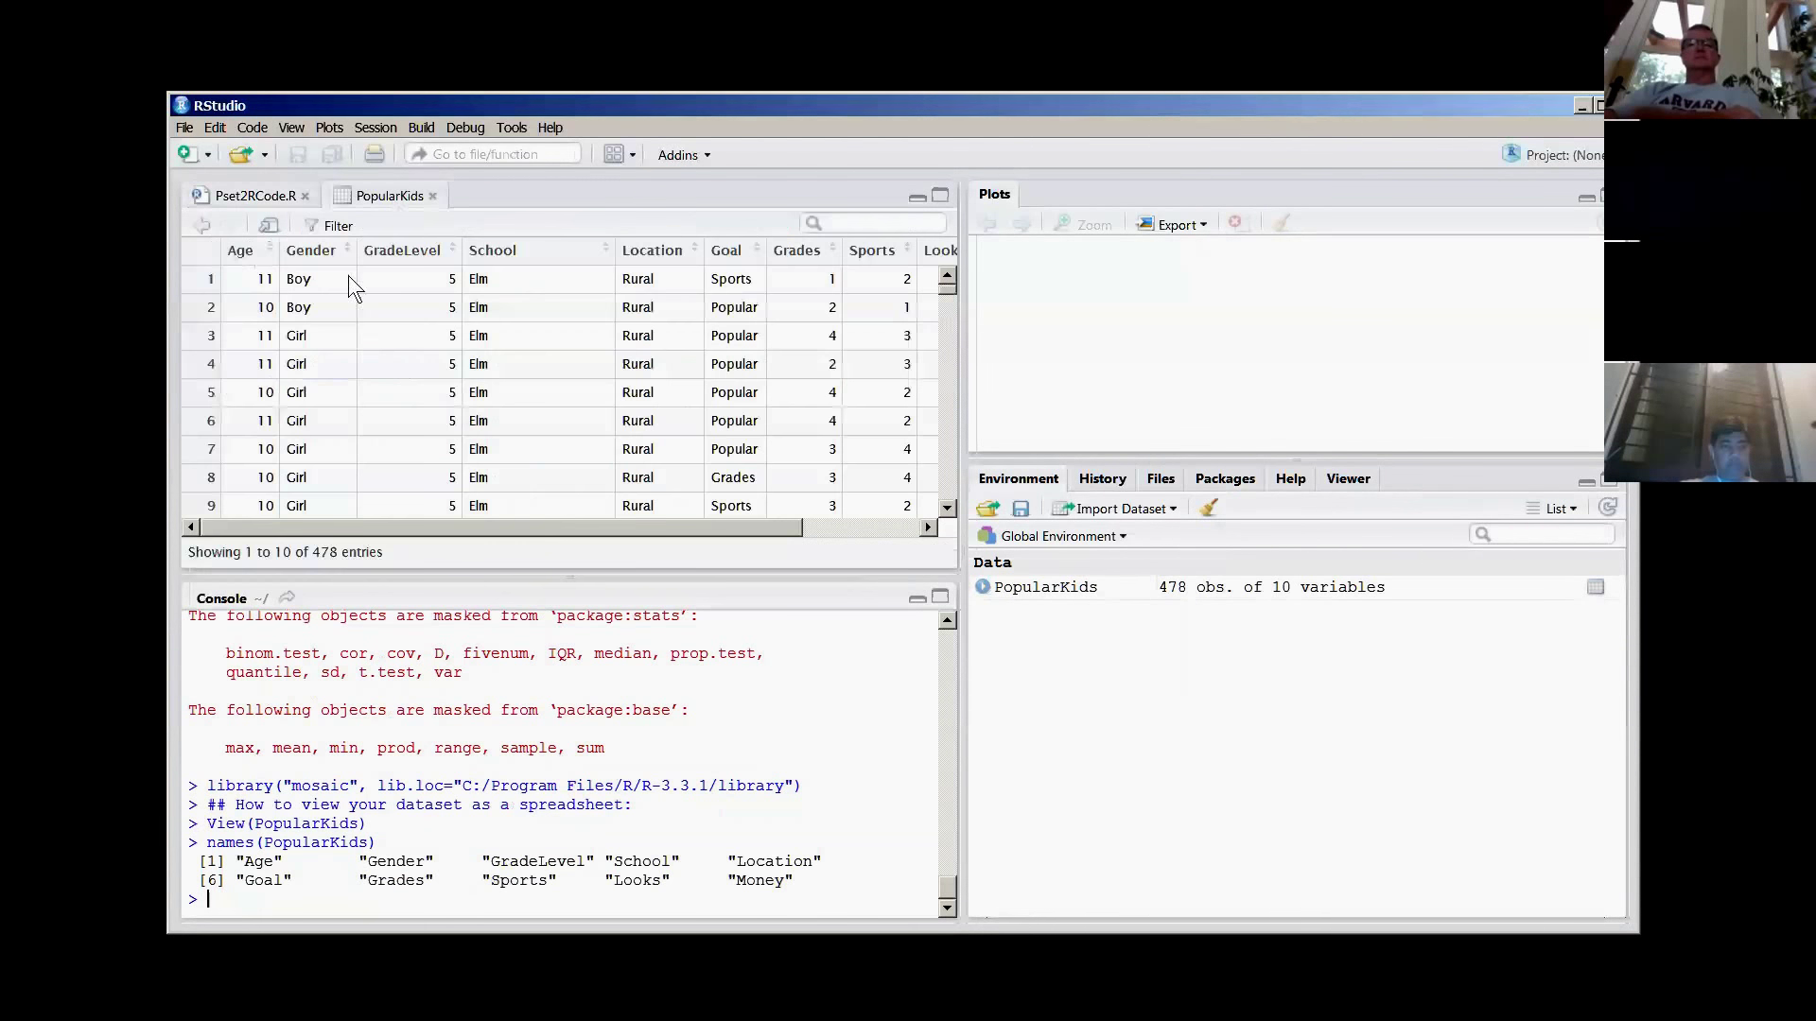
# - Return to Pset2RCode.R, review the head and tail code on lines 67 to 71, and select lines 67 to 68
pyautogui.click(255, 195)
pyautogui.click(421, 431)
pyautogui.scroll(-2, 442, 452)
pyautogui.hotkey('shift', 'Up')
pyautogui.hotkey('shift', 'Up')
pyautogui.hotkey('shift', 'Up')
pyautogui.hotkey('shift', 'Up')
pyautogui.hotkey('shift', 'Home')
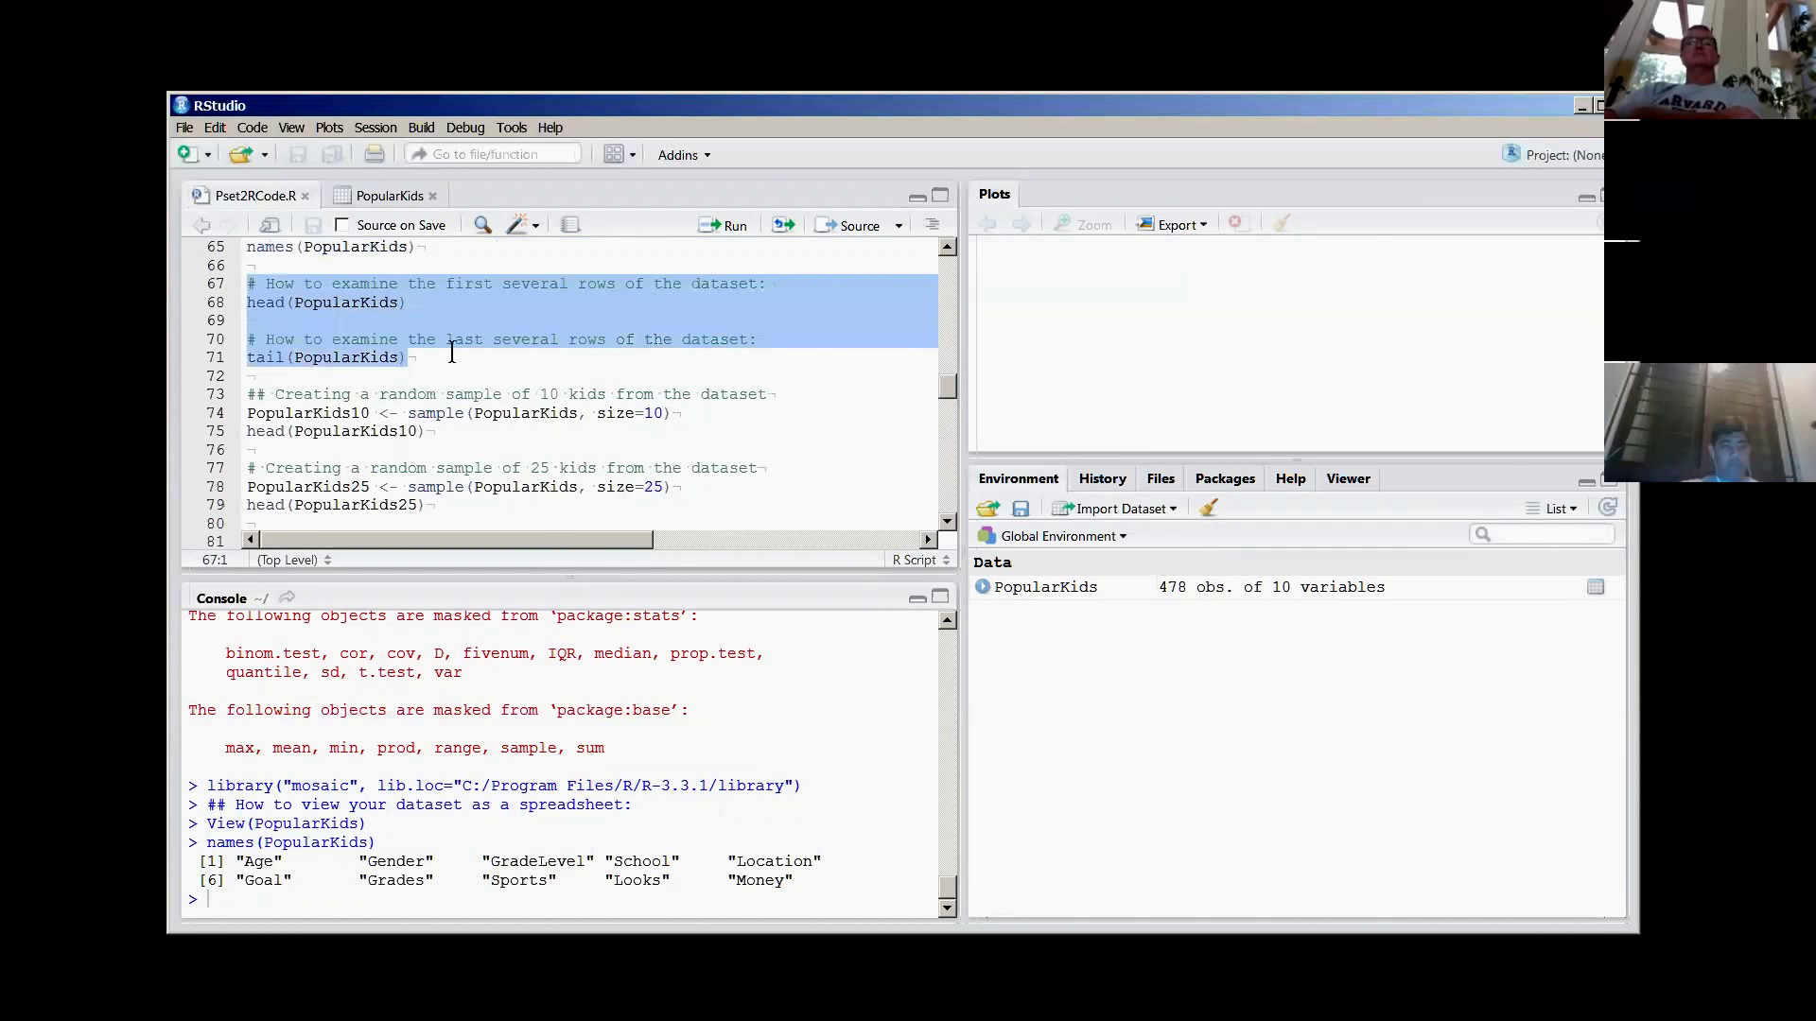
pyautogui.click(438, 304)
pyautogui.moveTo(438, 304); pyautogui.dragTo(244, 281)
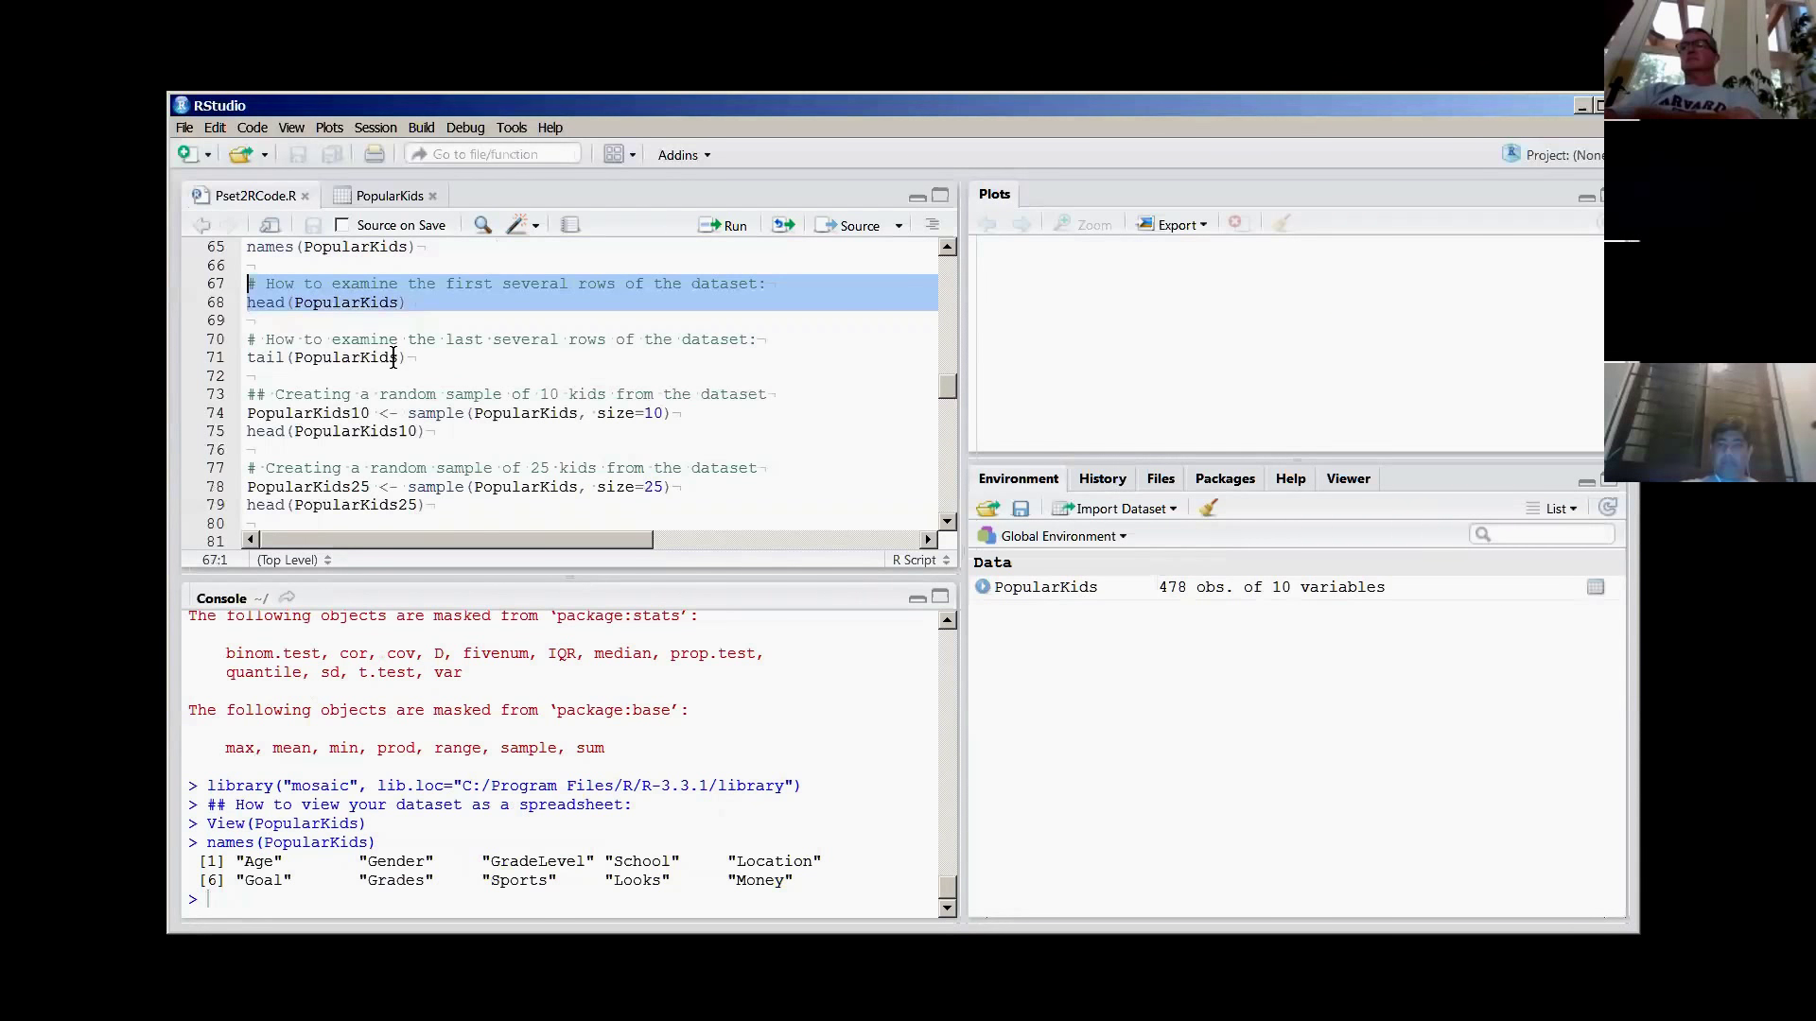
# - Browse further rows of the PopularKids spreadsheet and close it
pyautogui.click(372, 196)
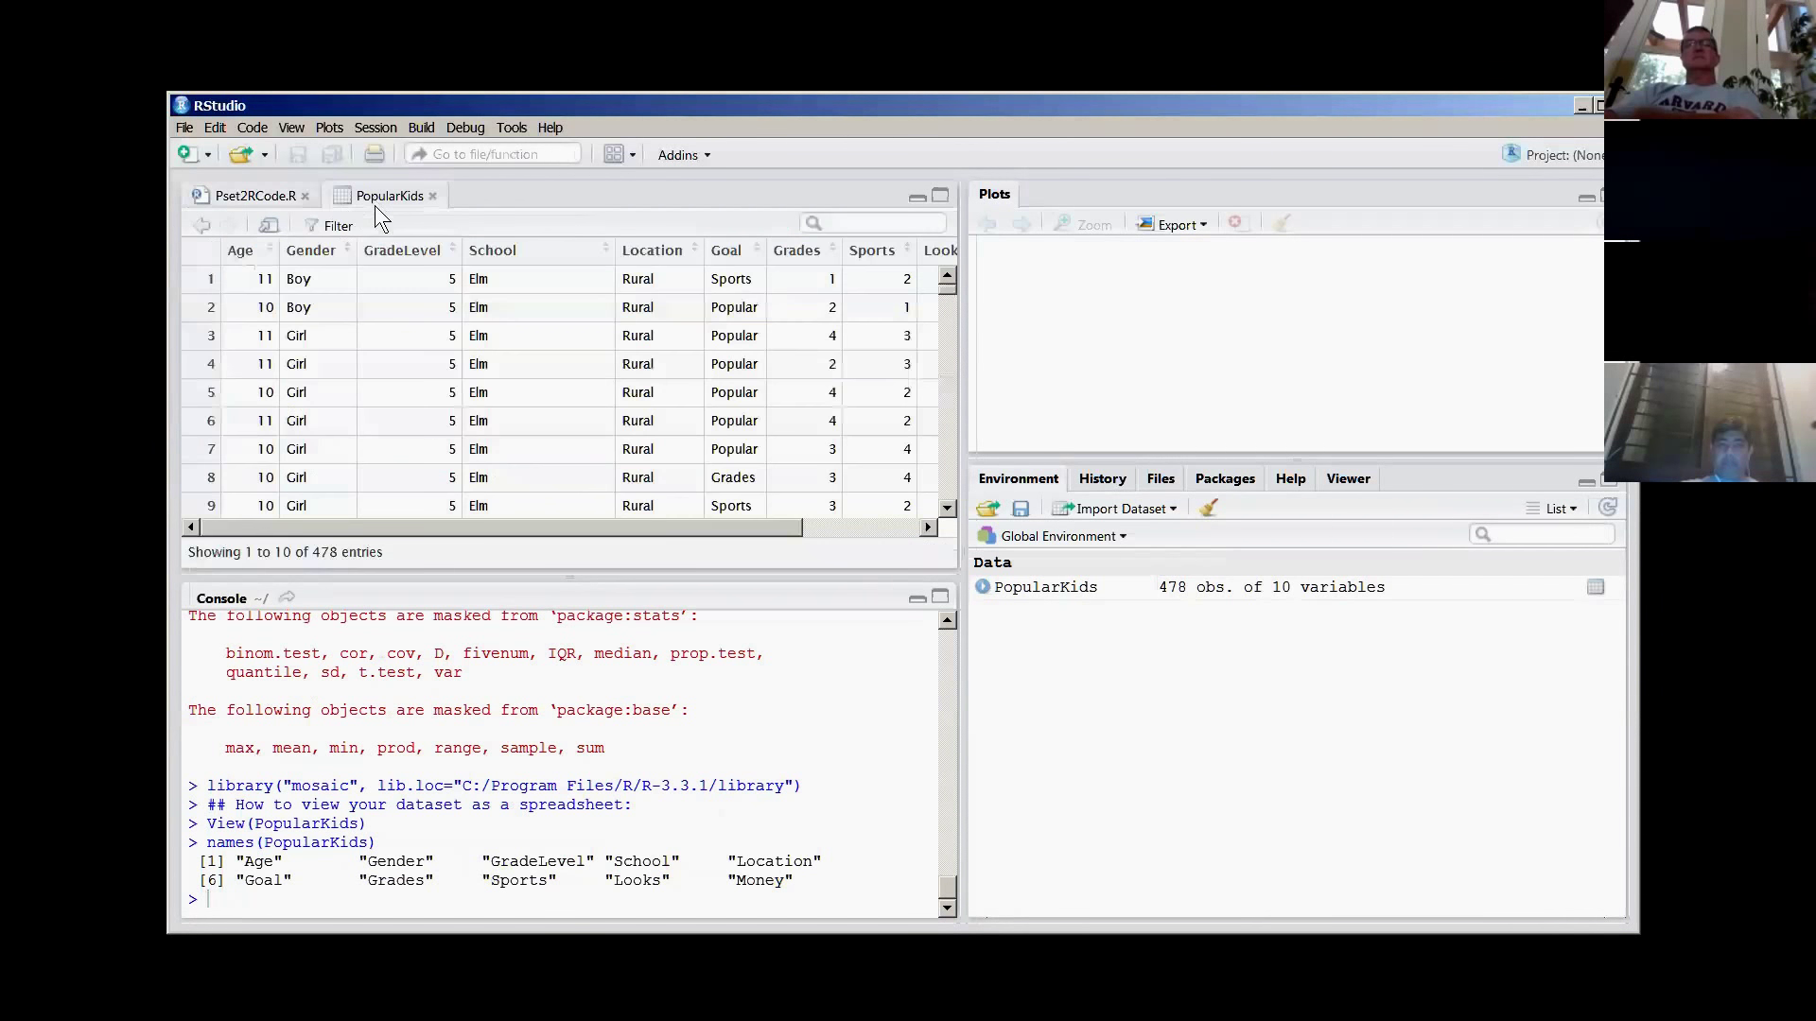
pyautogui.scroll(-8, 733, 470)
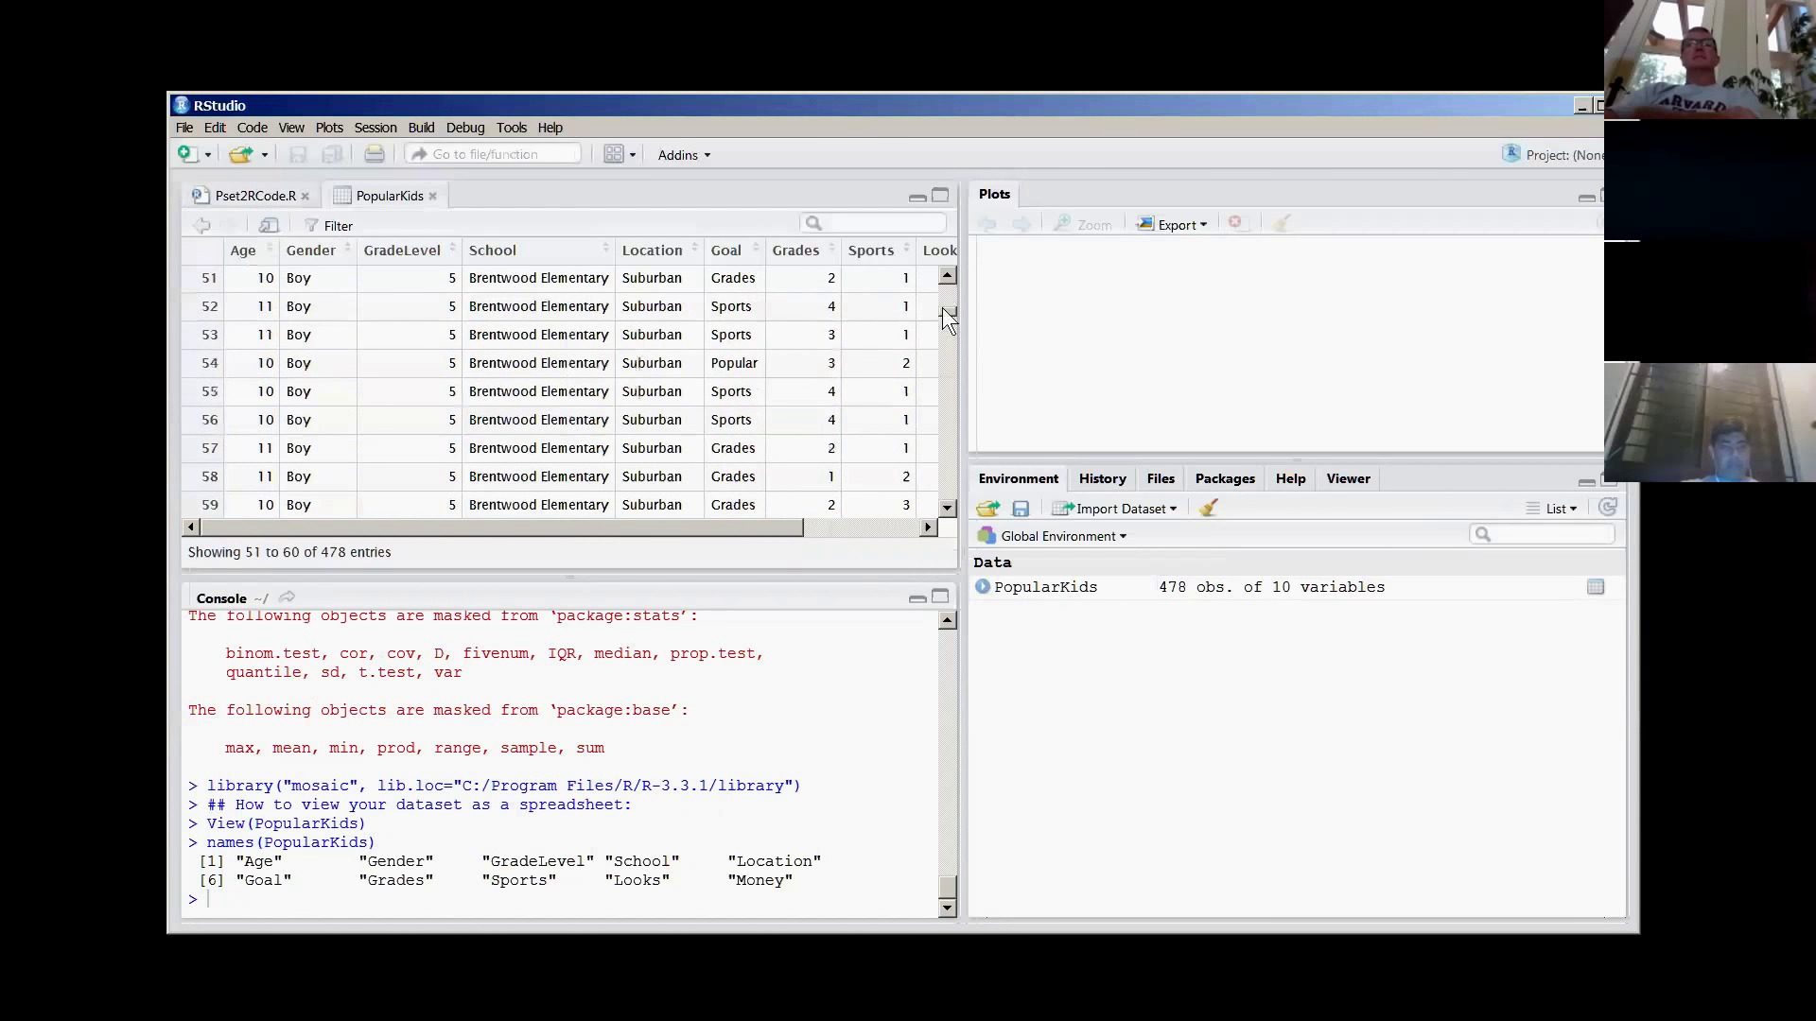
pyautogui.click(435, 196)
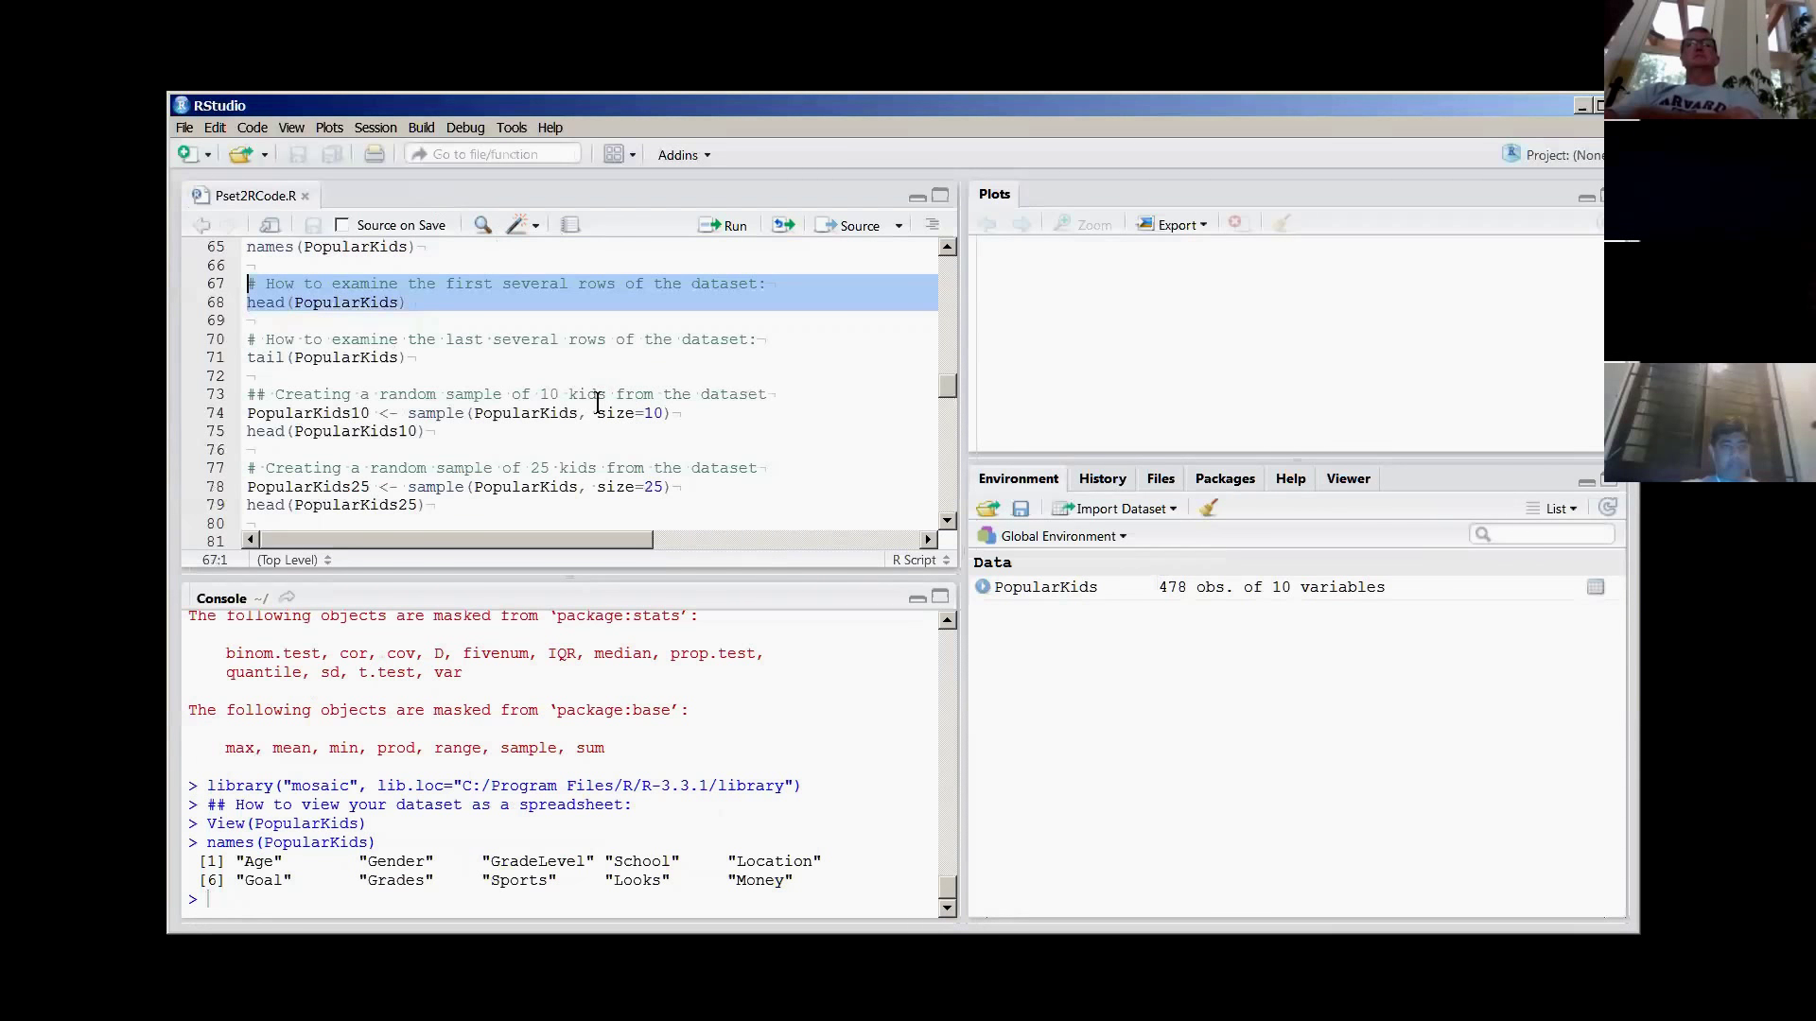
# - Run lines 67 to 68 to print the first rows of PopularKids, and examine the printed table
pyautogui.hotkey('ctrl', 'Return')
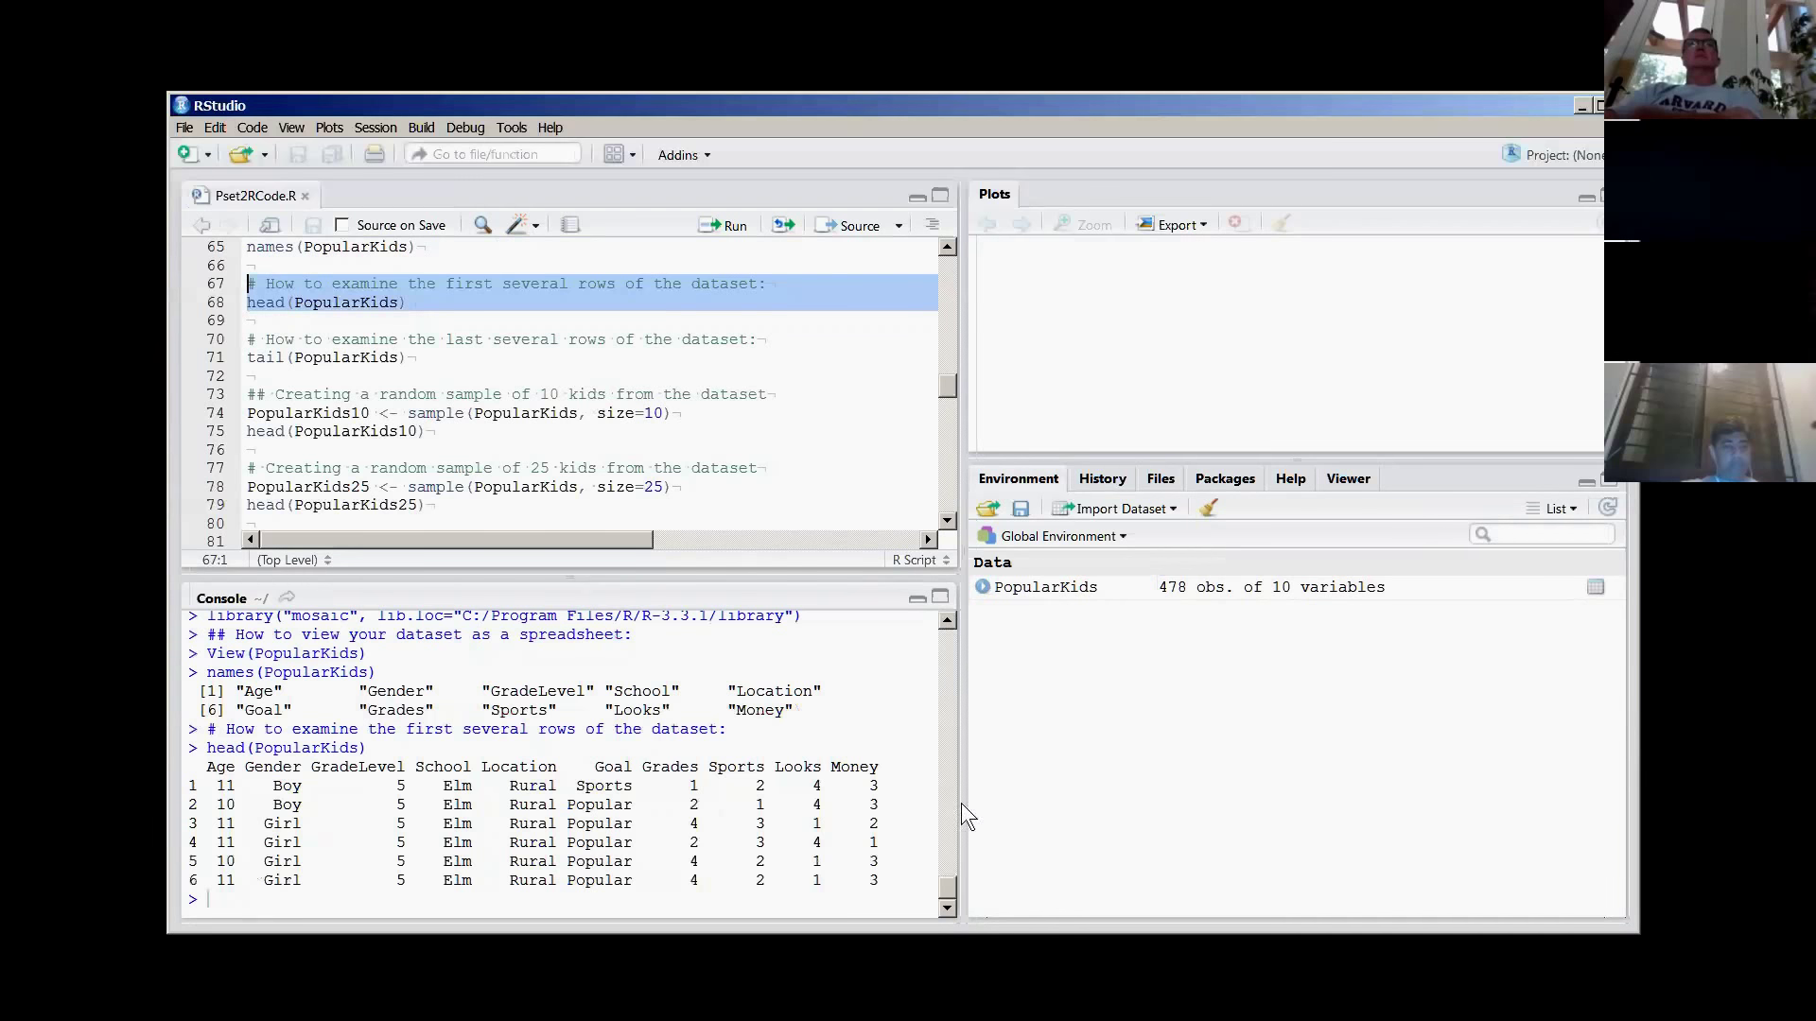
pyautogui.moveTo(877, 884); pyautogui.dragTo(188, 769)
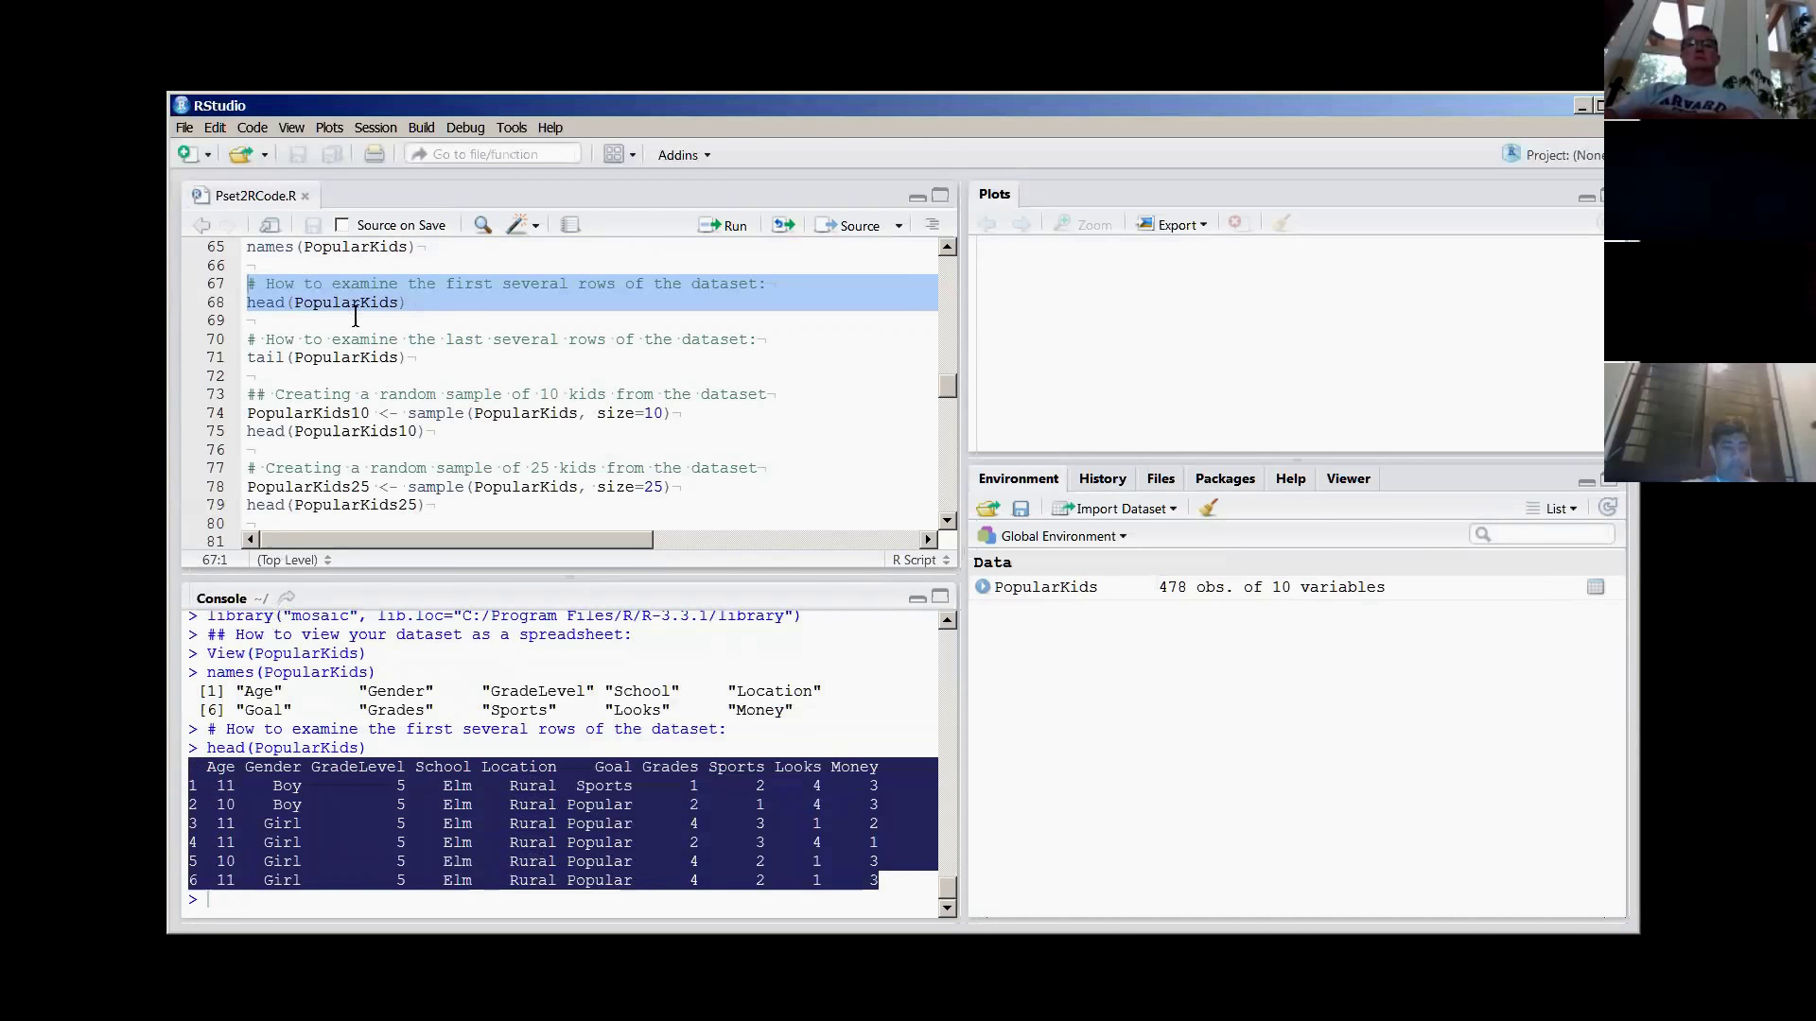
pyautogui.moveTo(404, 327); pyautogui.dragTo(188, 282)
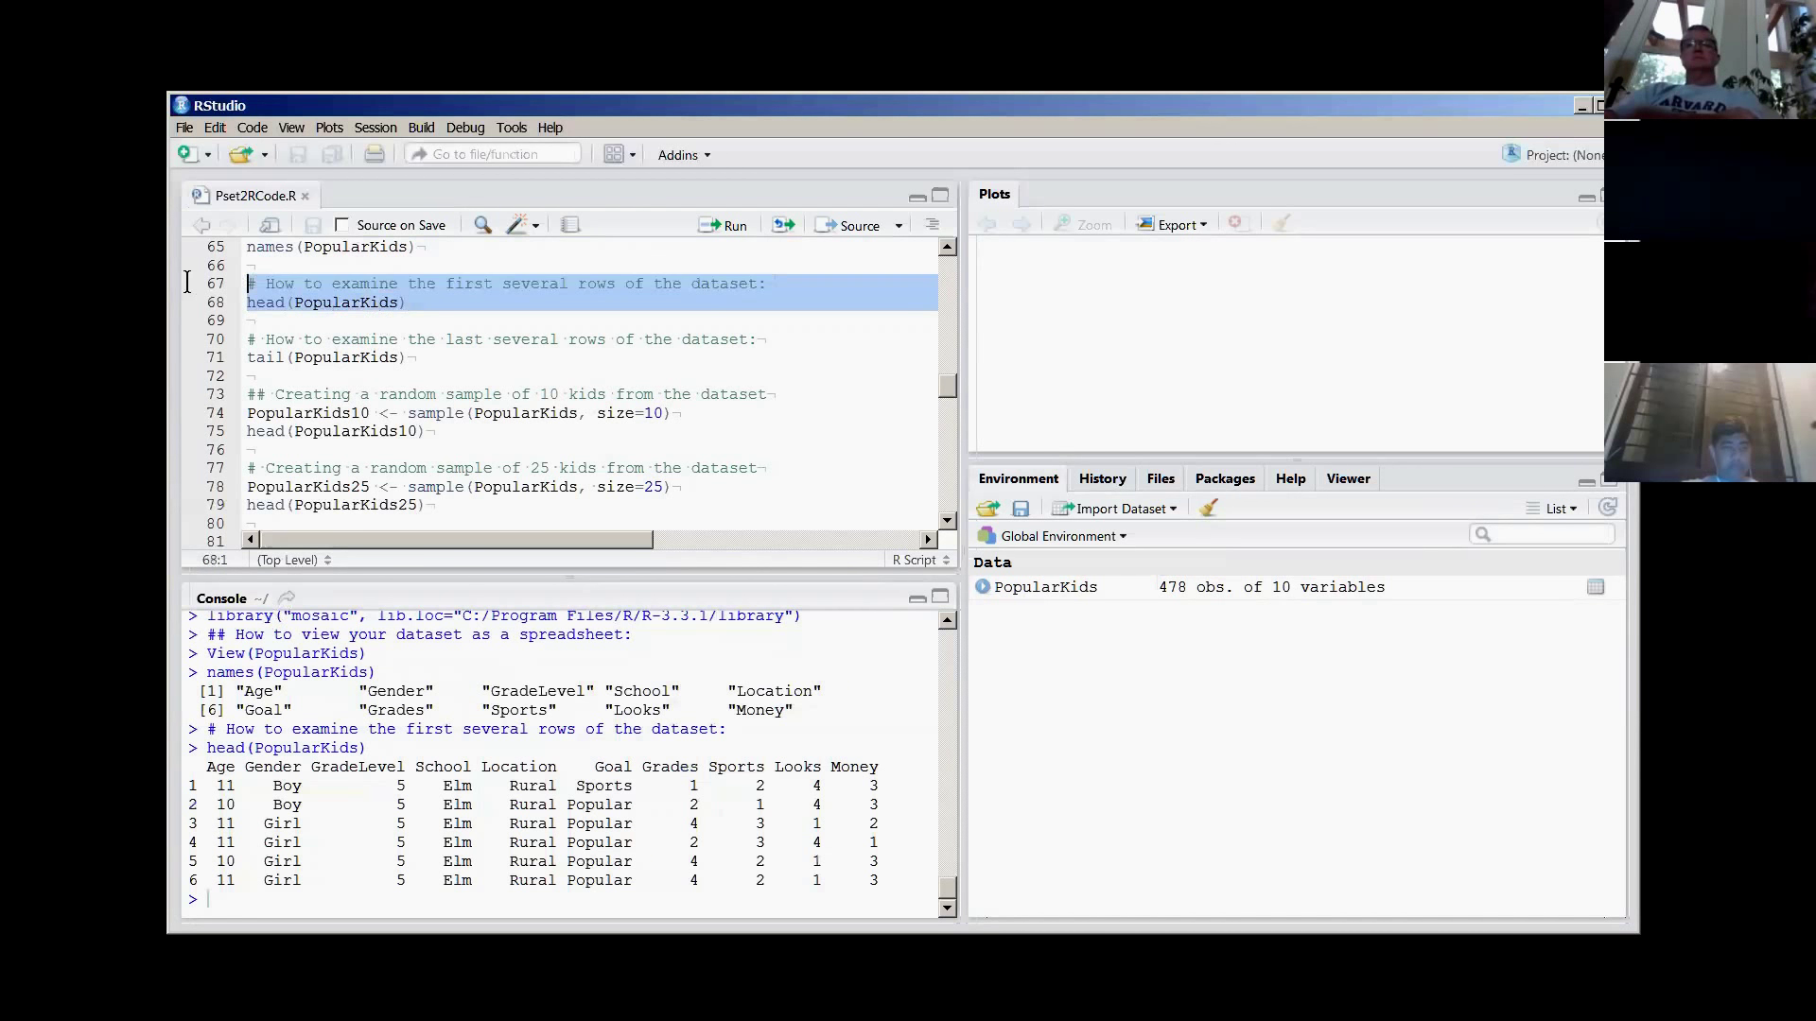
pyautogui.moveTo(880, 883)
pyautogui.mouseDown()
pyautogui.moveTo(194, 764)
pyautogui.moveTo(757, 768)
pyautogui.moveTo(889, 789)
pyautogui.moveTo(910, 867)
pyautogui.moveTo(889, 884)
pyautogui.mouseUp()
# - Run lines 70 to 71 to print the last rows of PopularKids with tail(PopularKids)
pyautogui.click(477, 449)
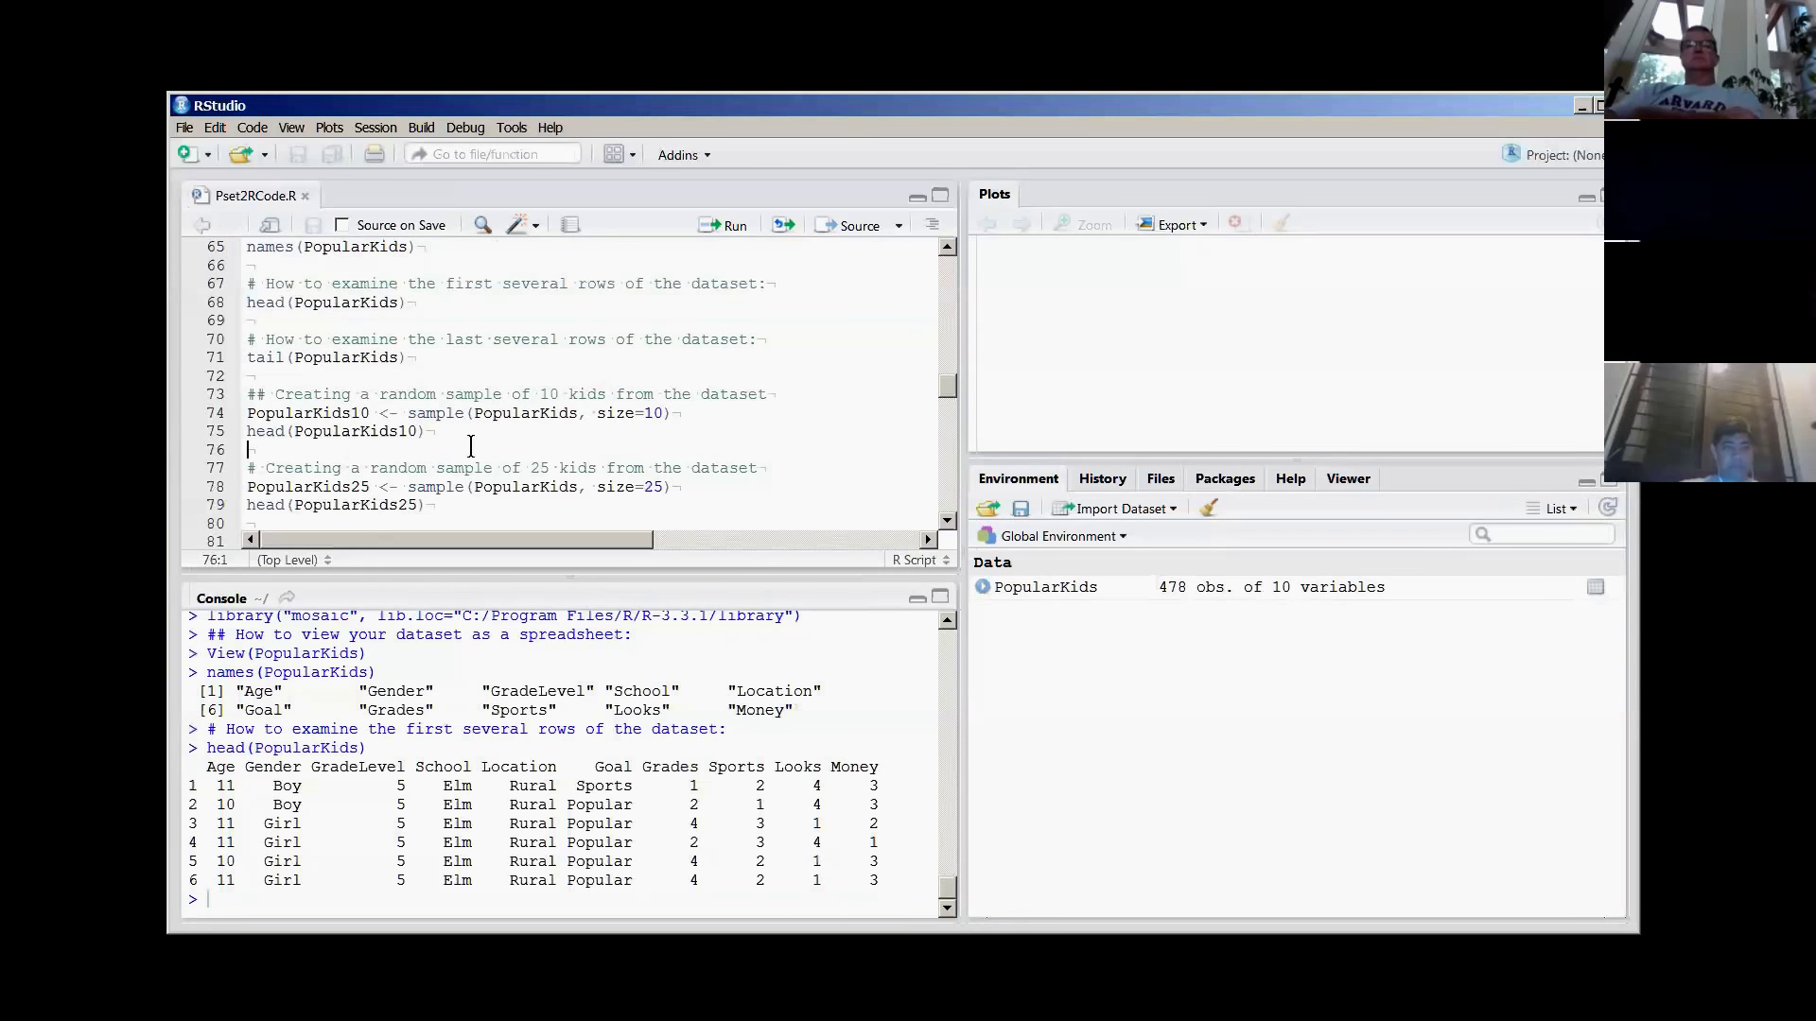
pyautogui.moveTo(408, 359); pyautogui.dragTo(206, 345)
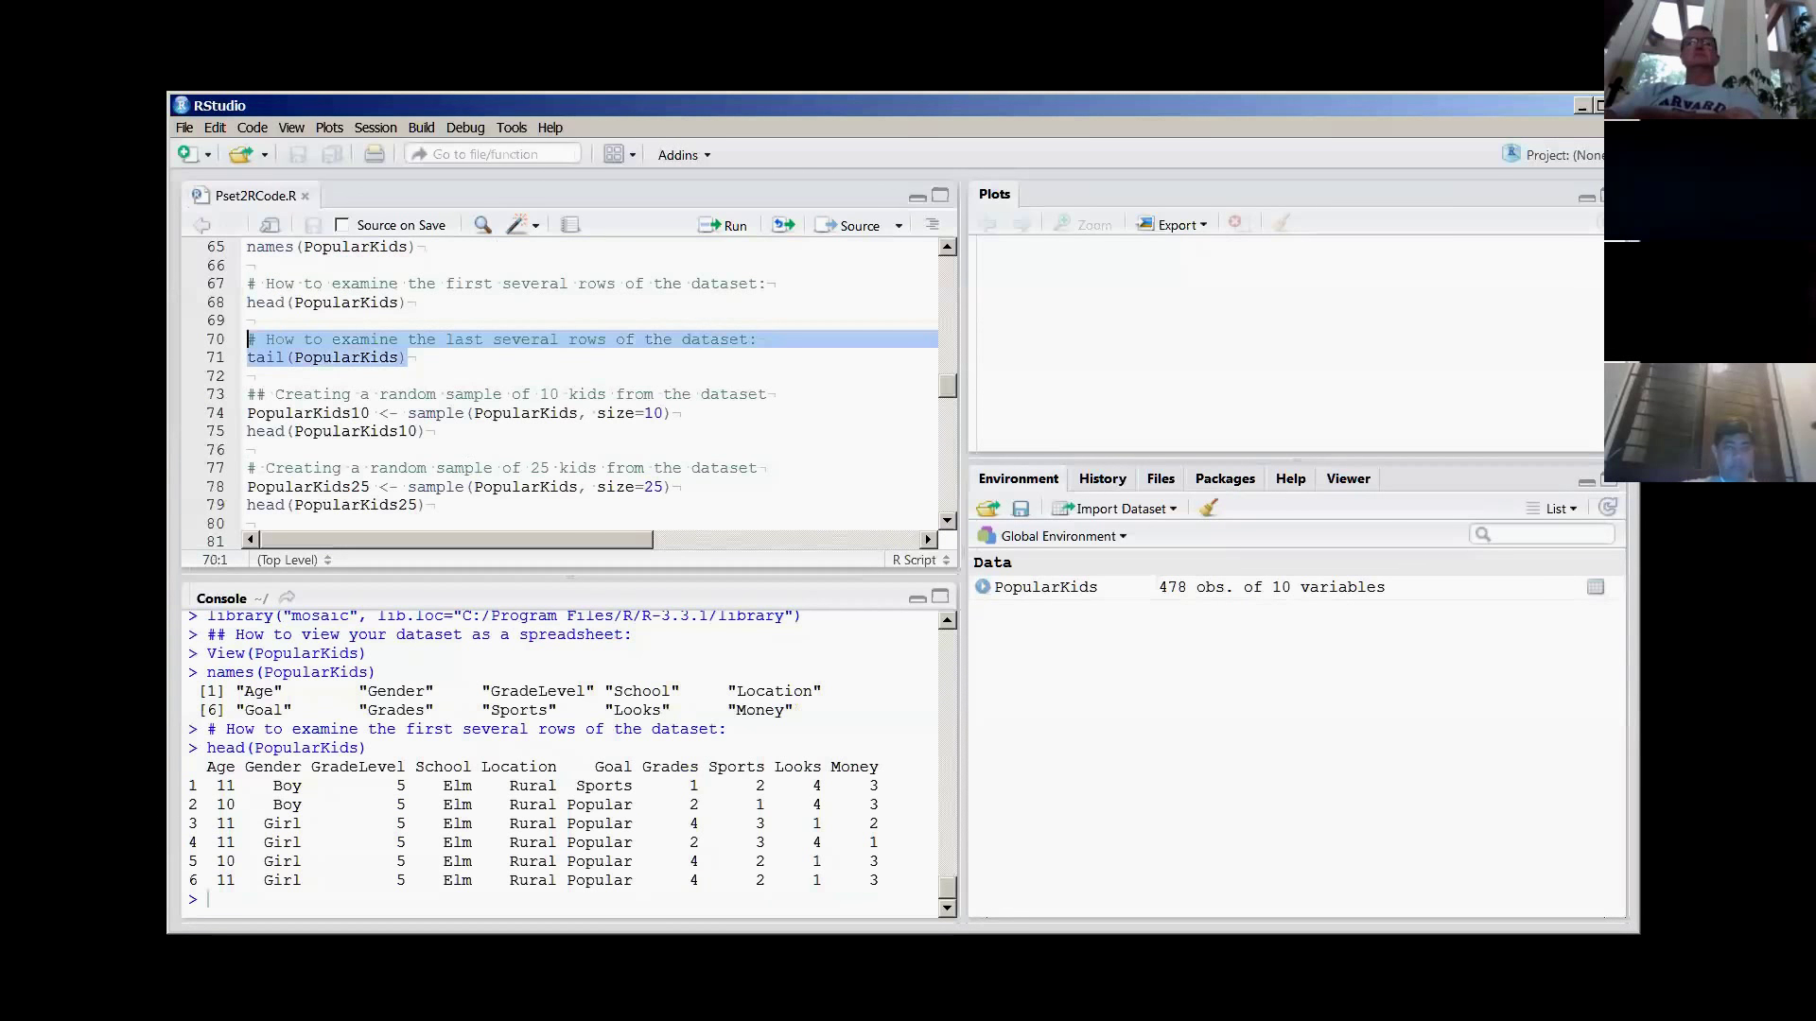
pyautogui.hotkey('ctrl', 'Return')
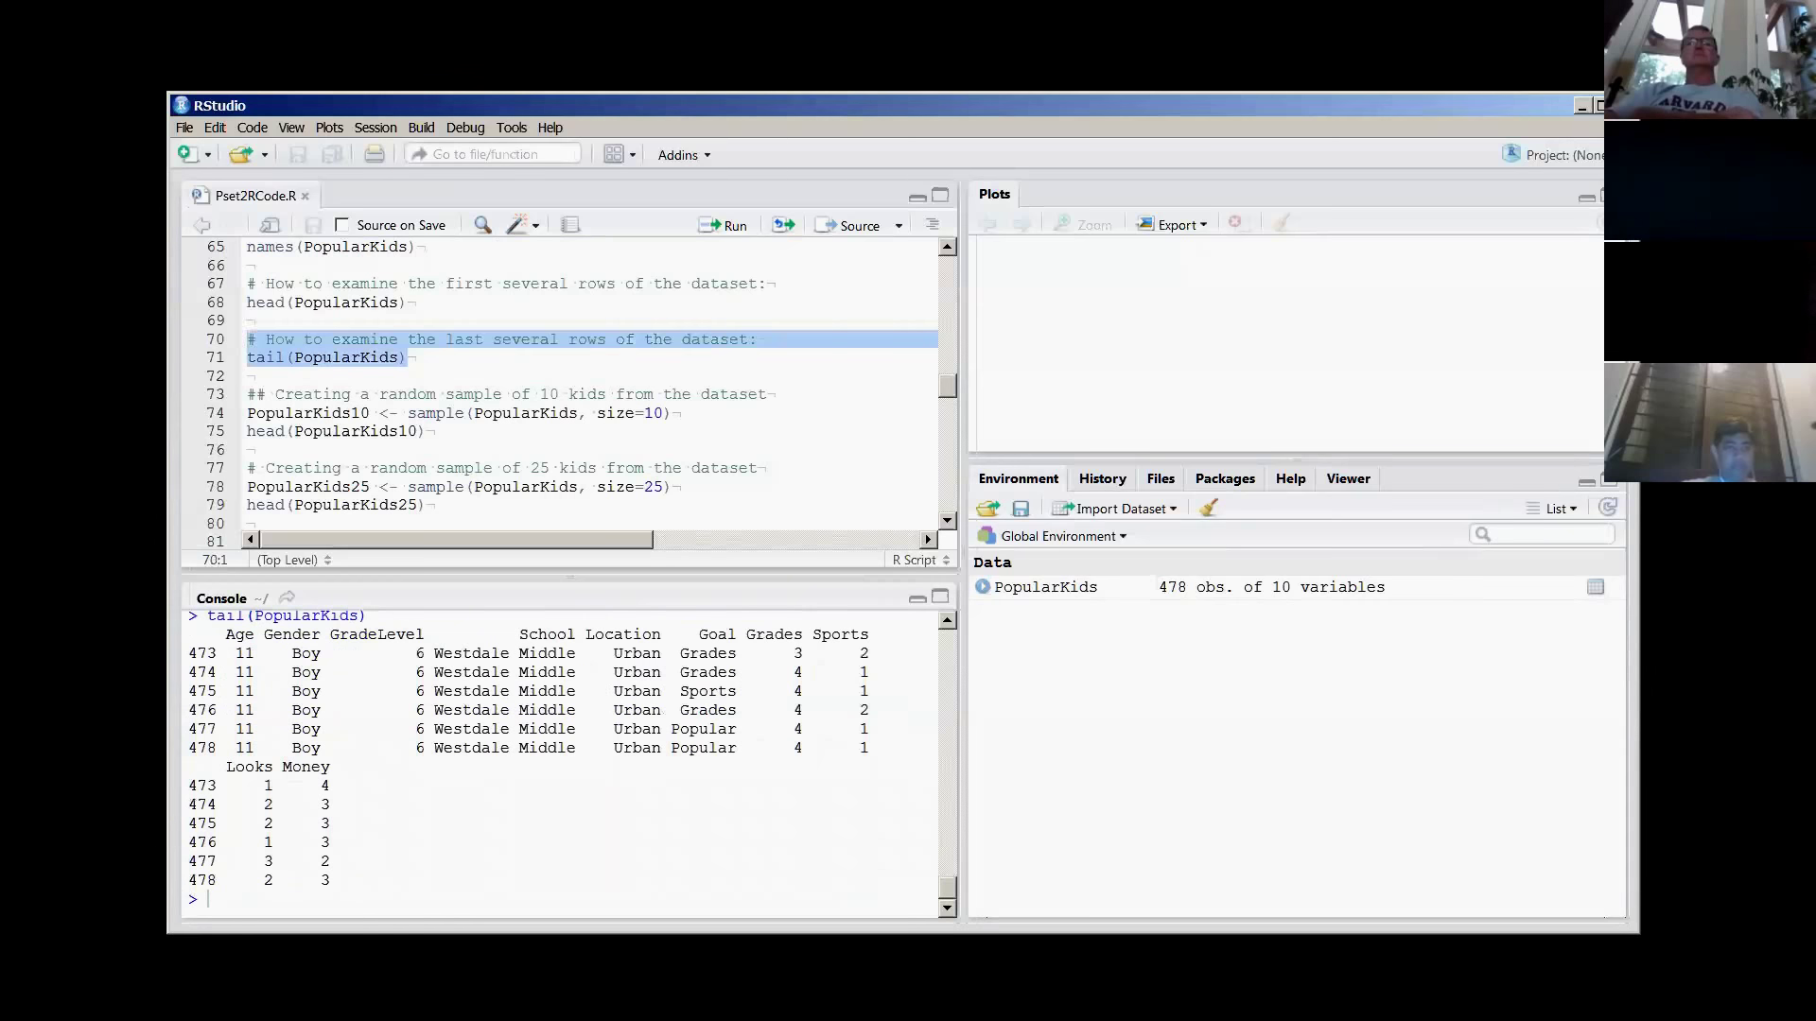
# - Run head(PopularKids) directly in the console to print the dataset's first rows
pyautogui.write('head(')
pyautogui.write('PopularK')
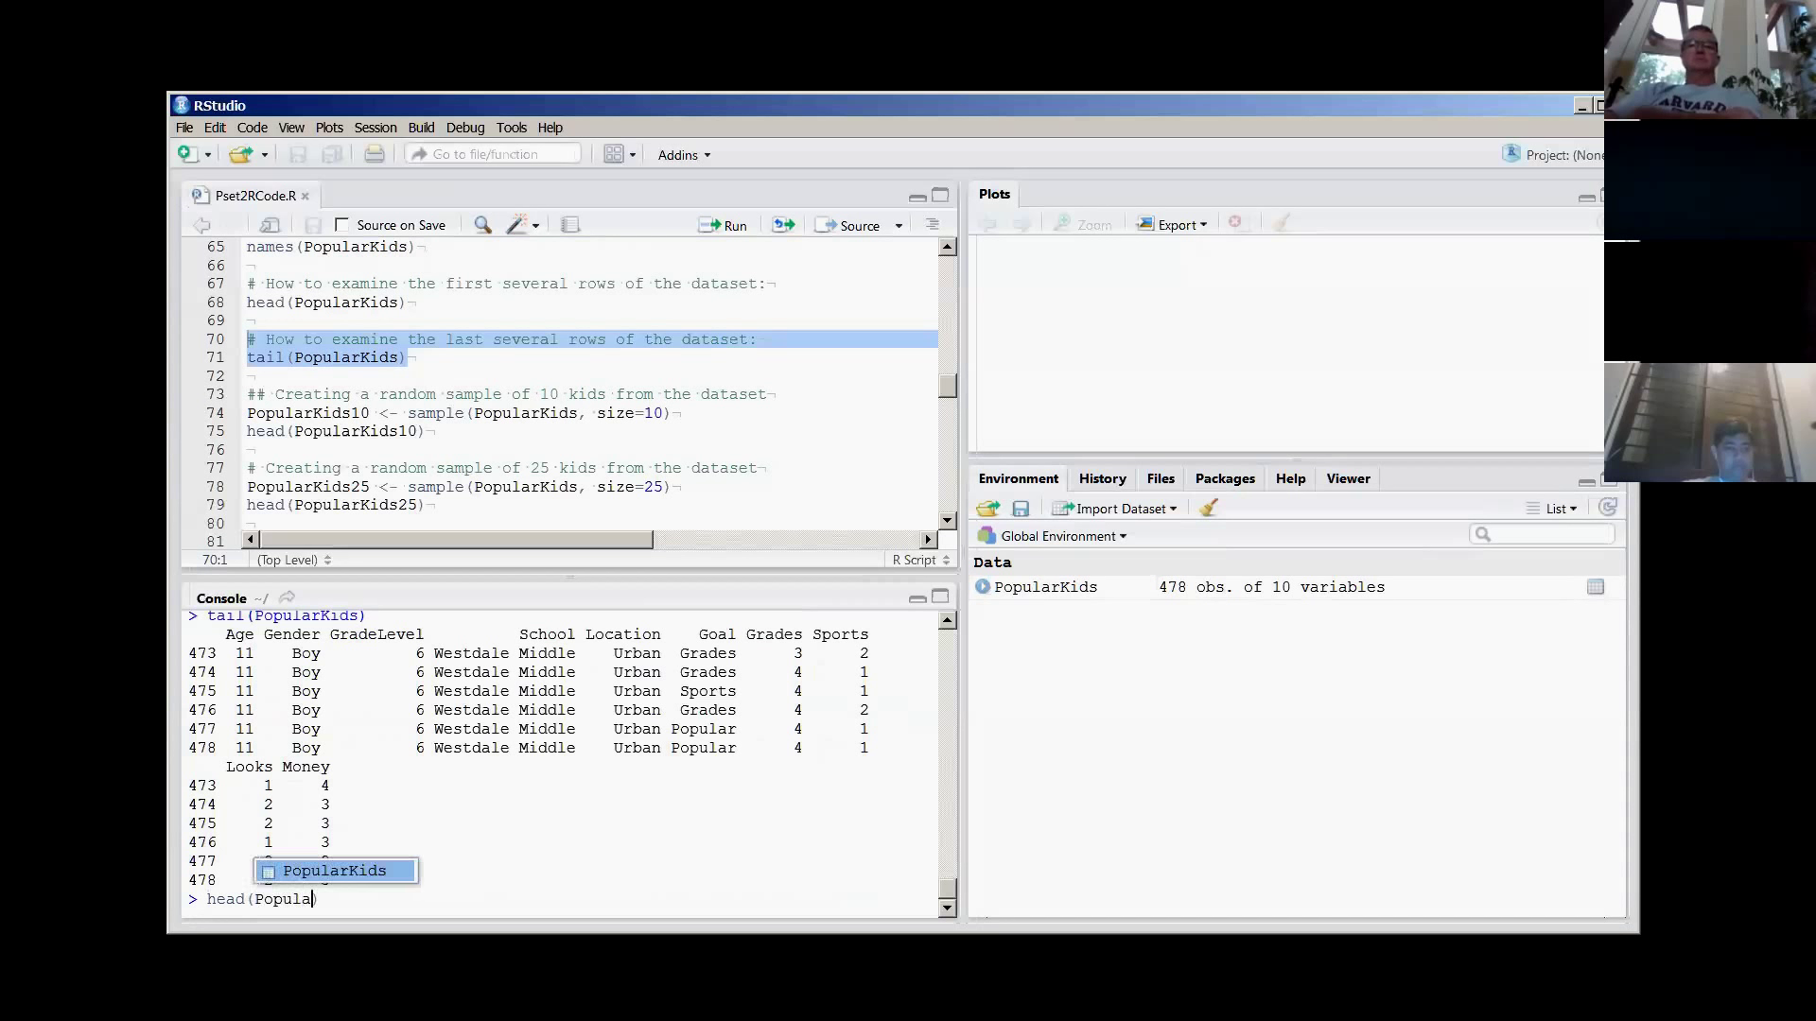
pyautogui.press('Tab')
pyautogui.write(')')
pyautogui.press('Return')
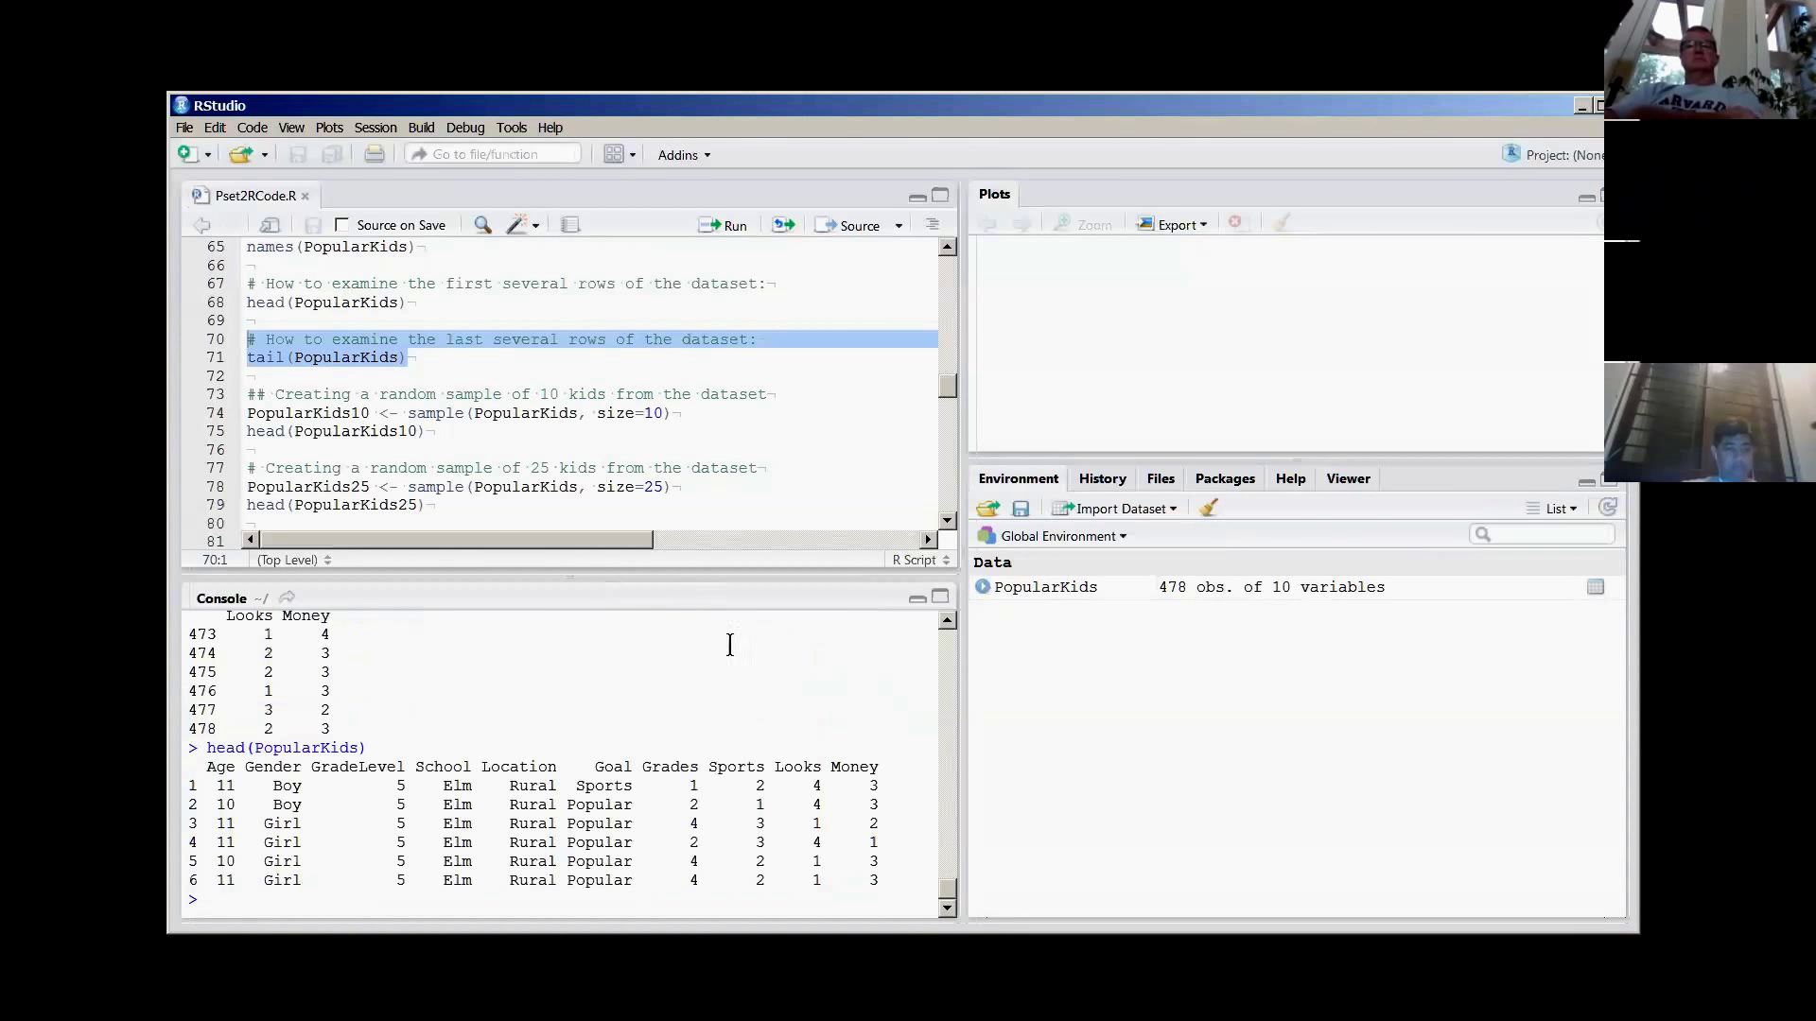
# - Clear the console and review the recent commands in the history, from View(PopularKids) to the final head(PopularKids)
pyautogui.click(220, 124)
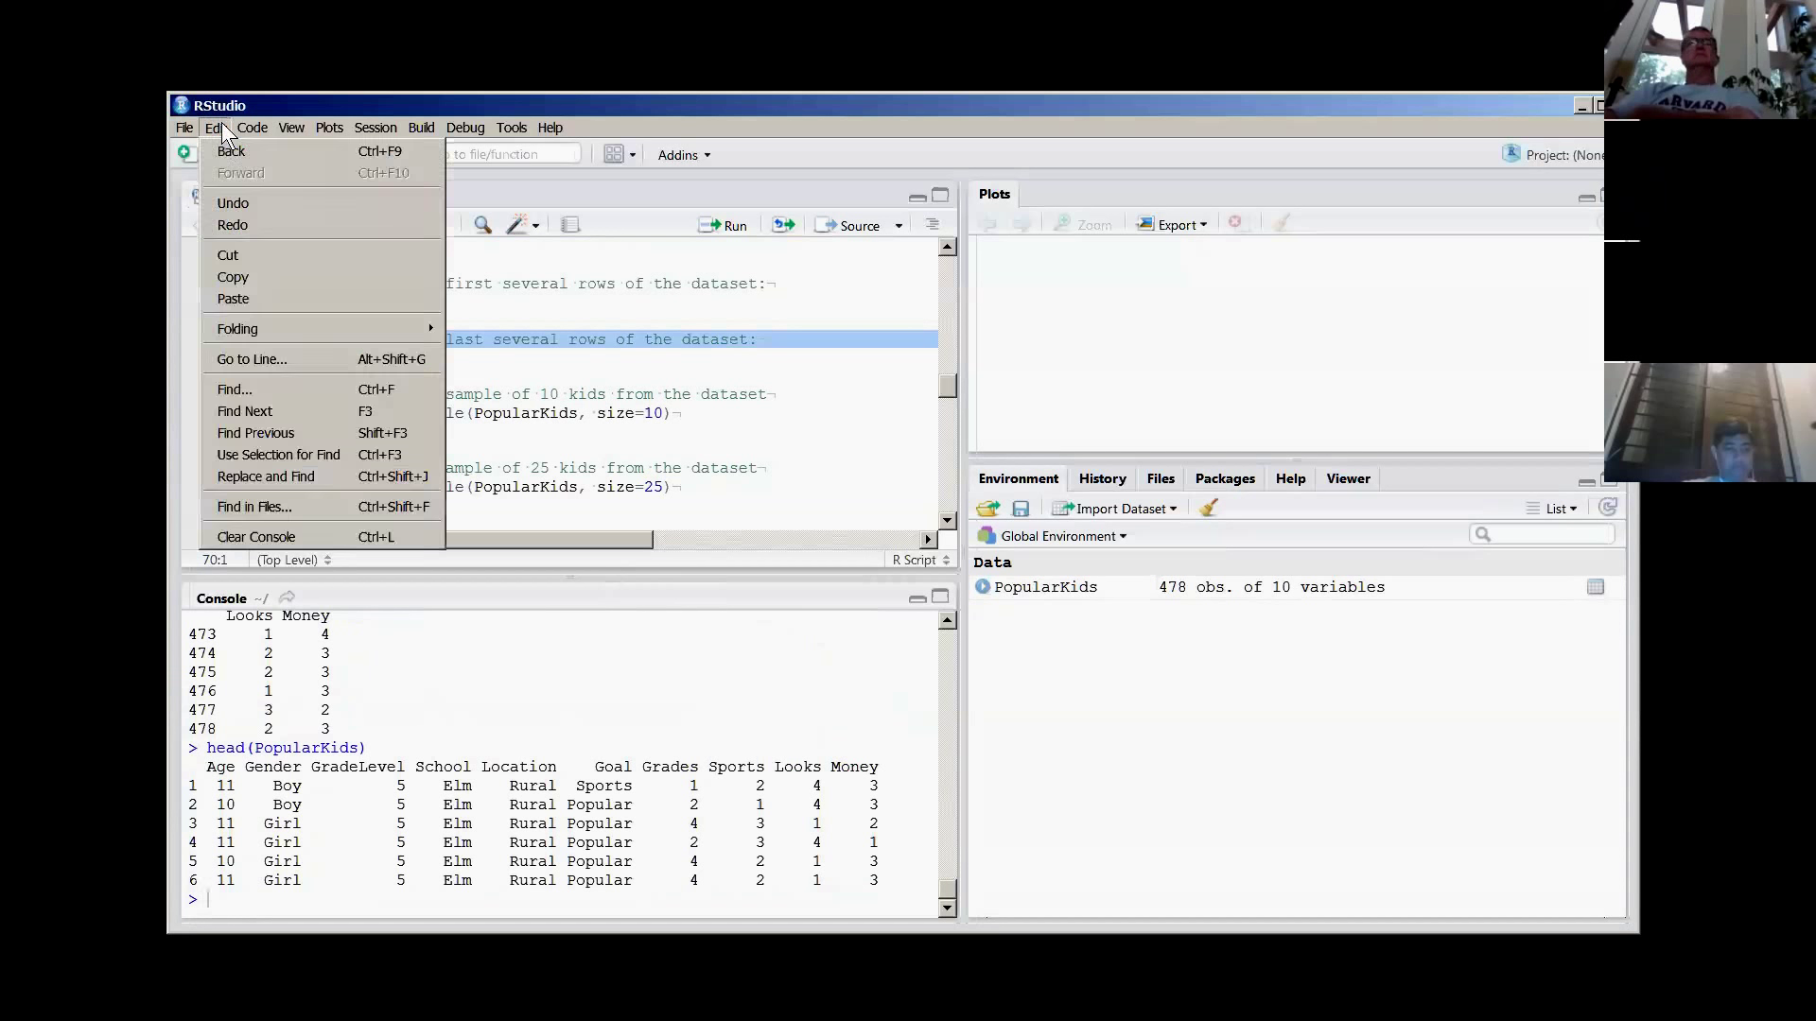
pyautogui.click(352, 538)
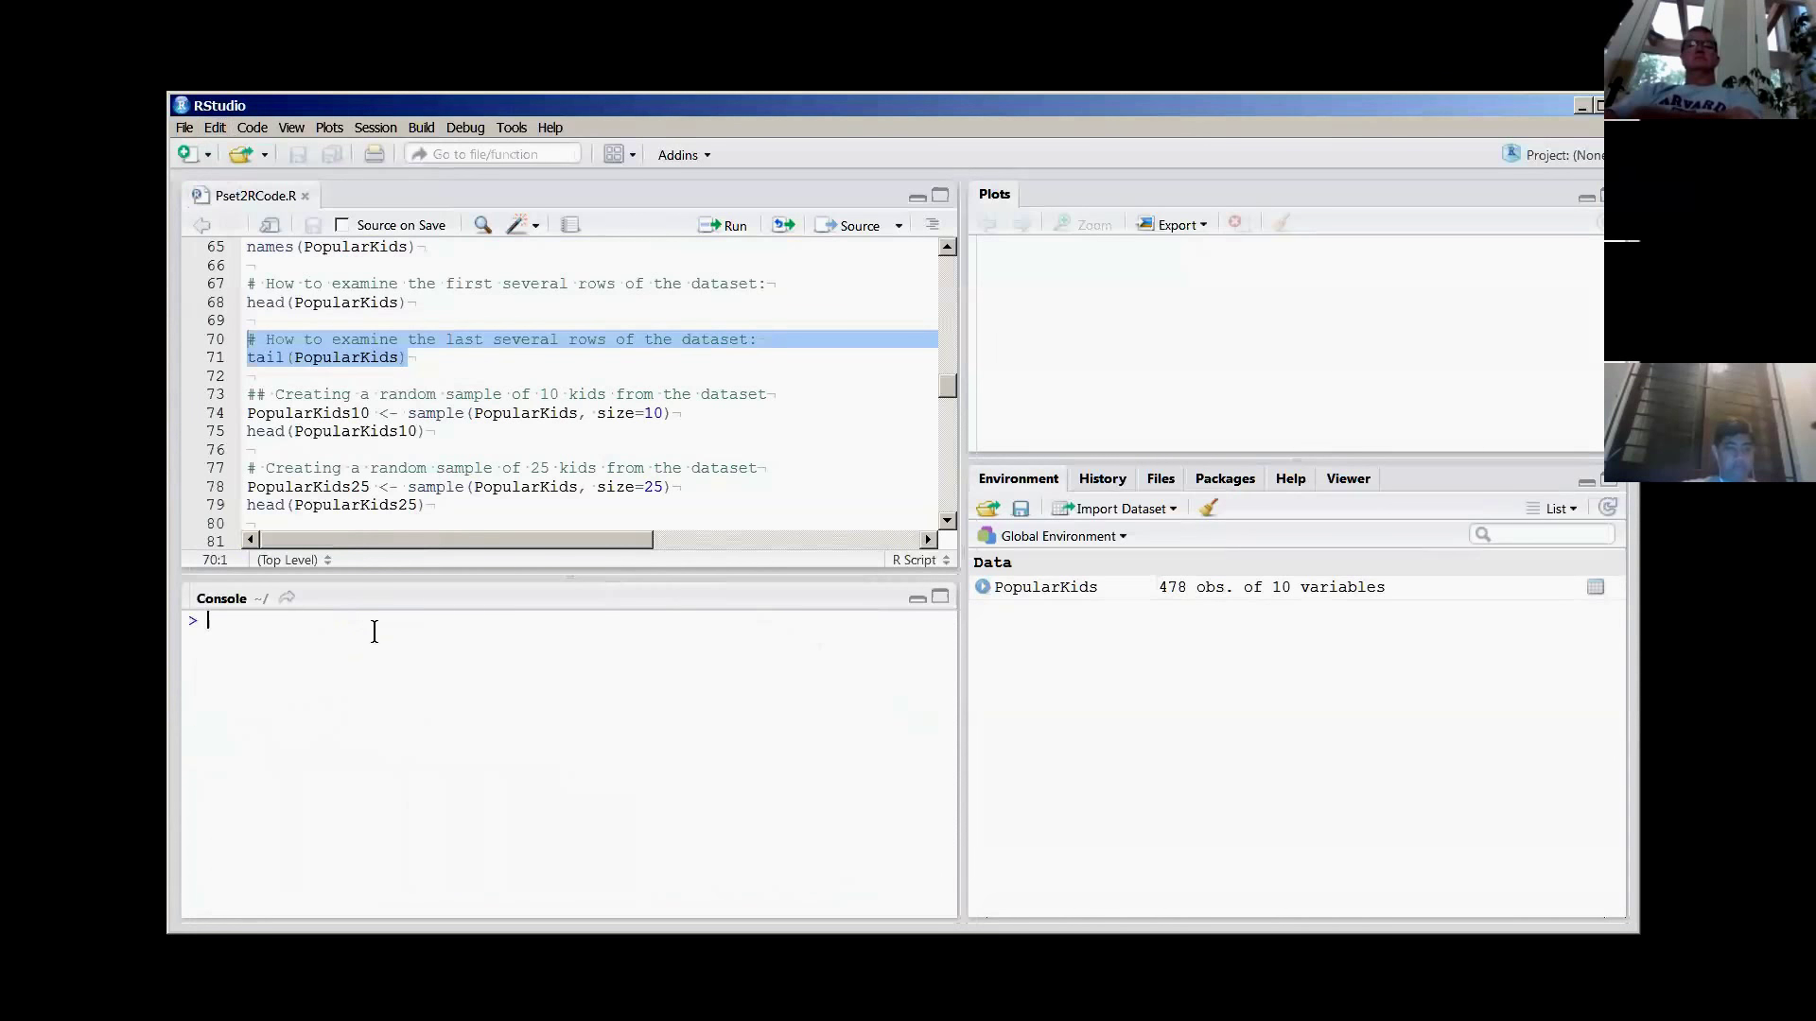
pyautogui.click(1103, 476)
pyautogui.click(1195, 781)
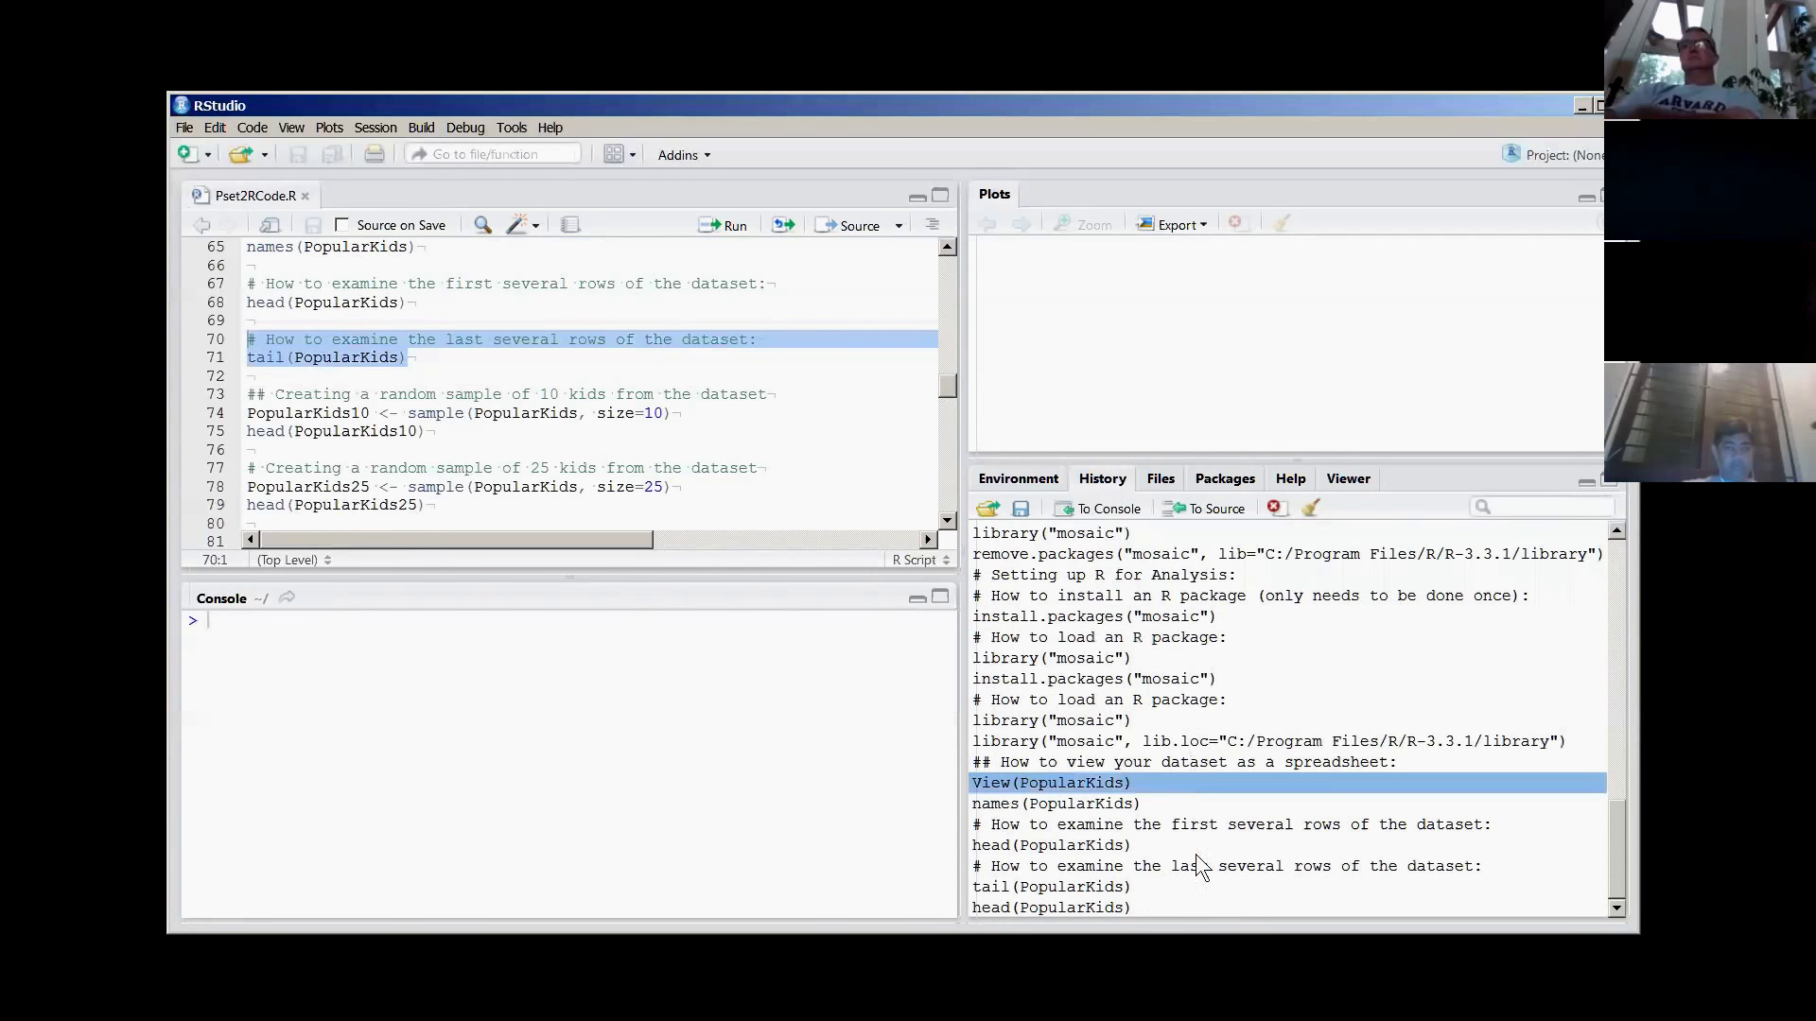
pyautogui.click(1088, 907)
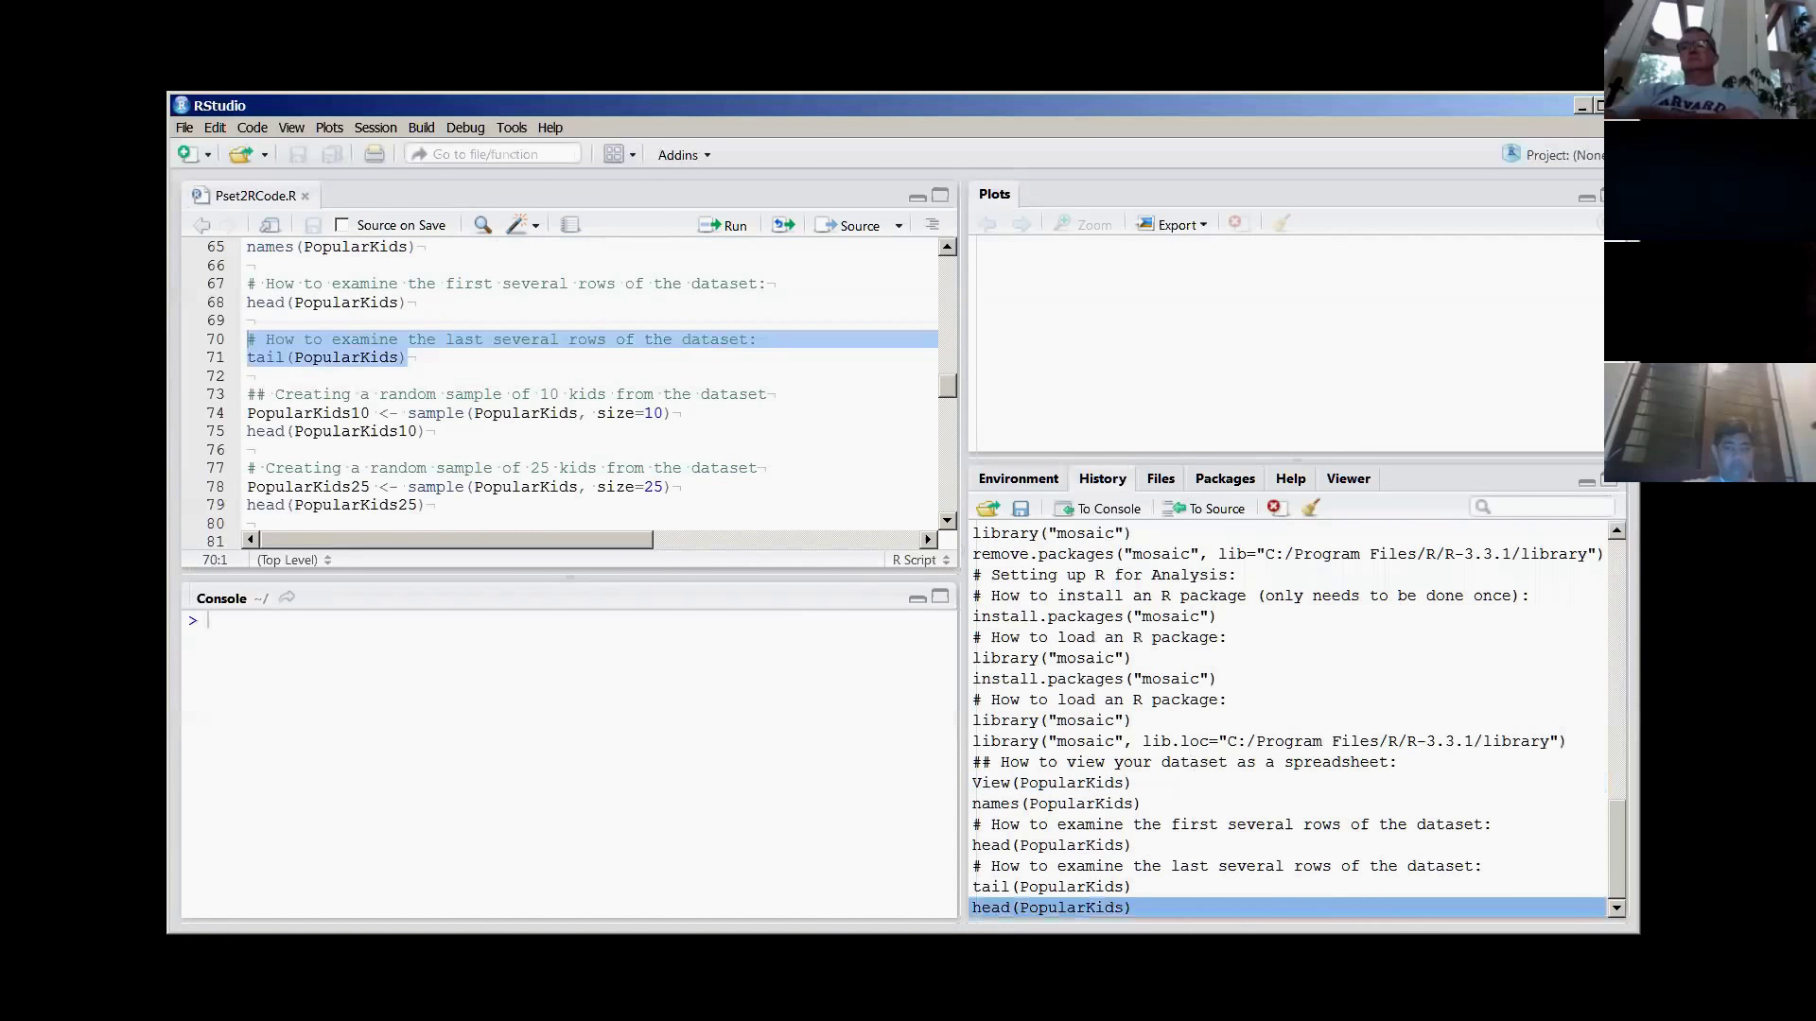
# - Recall the previous head(PopularKids) command at the console prompt and return to an empty prompt without running it
pyautogui.click(508, 505)
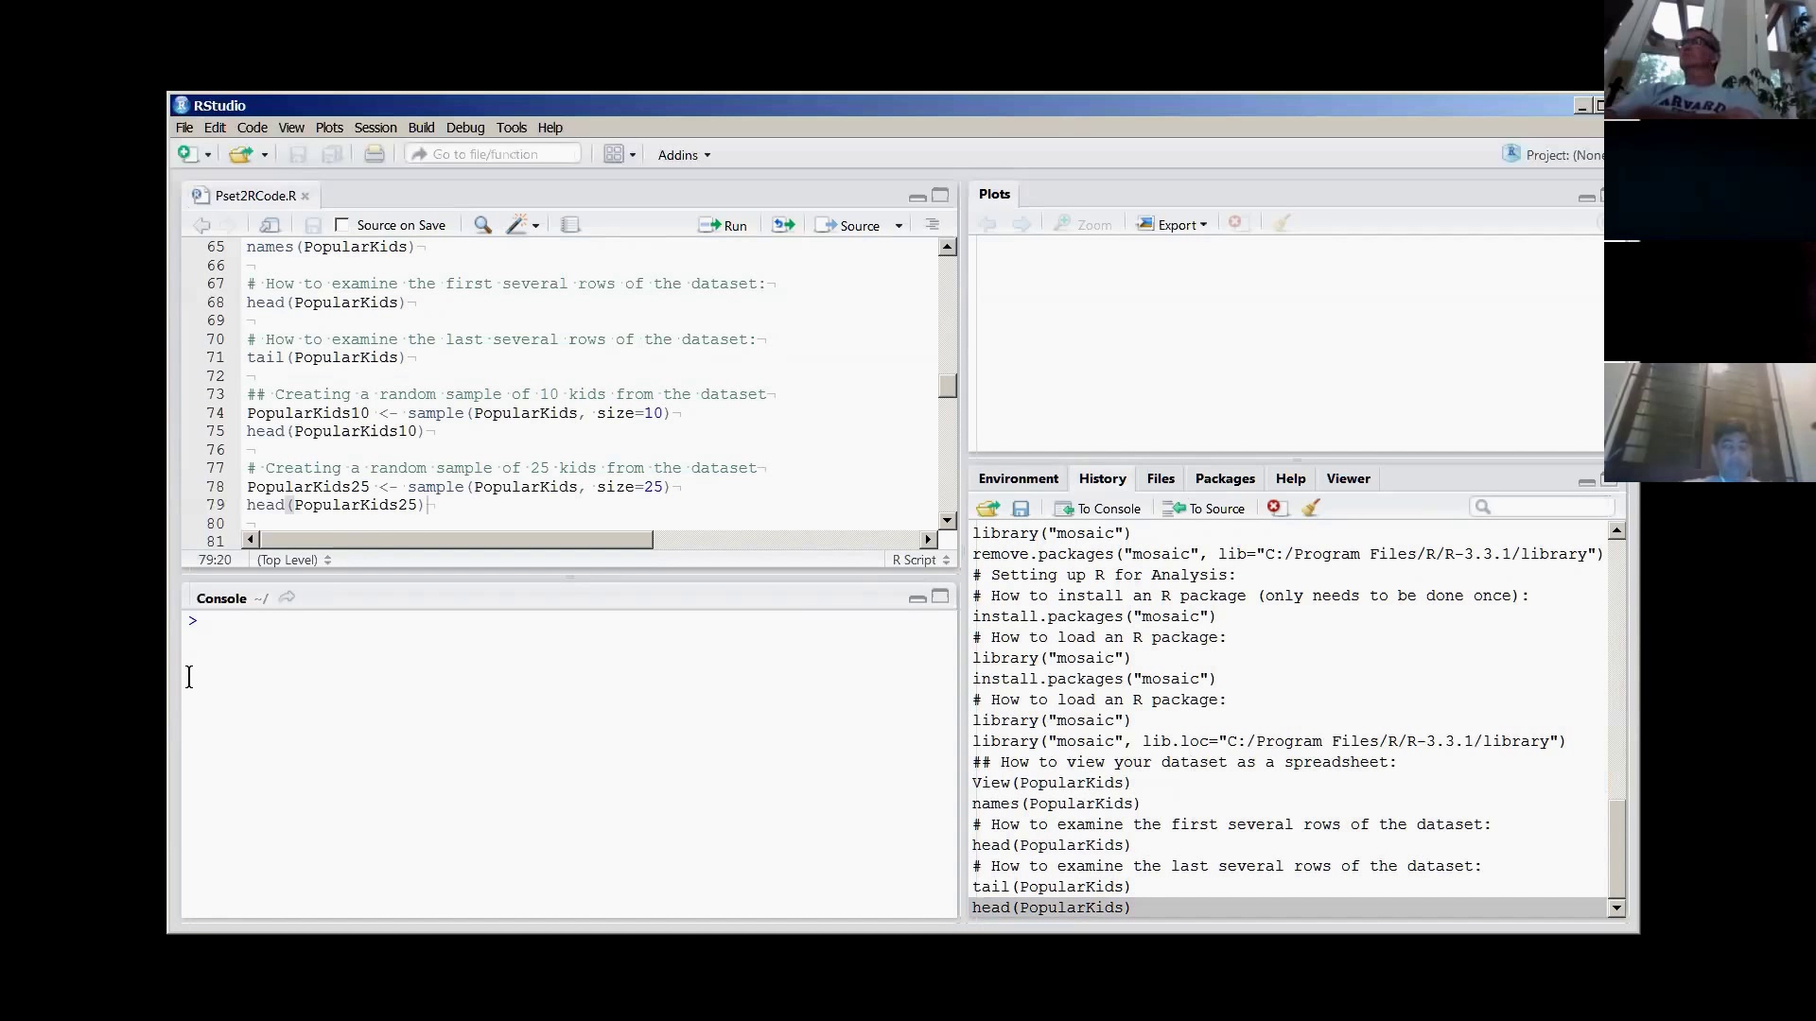
pyautogui.press('Up')
pyautogui.press('Up')
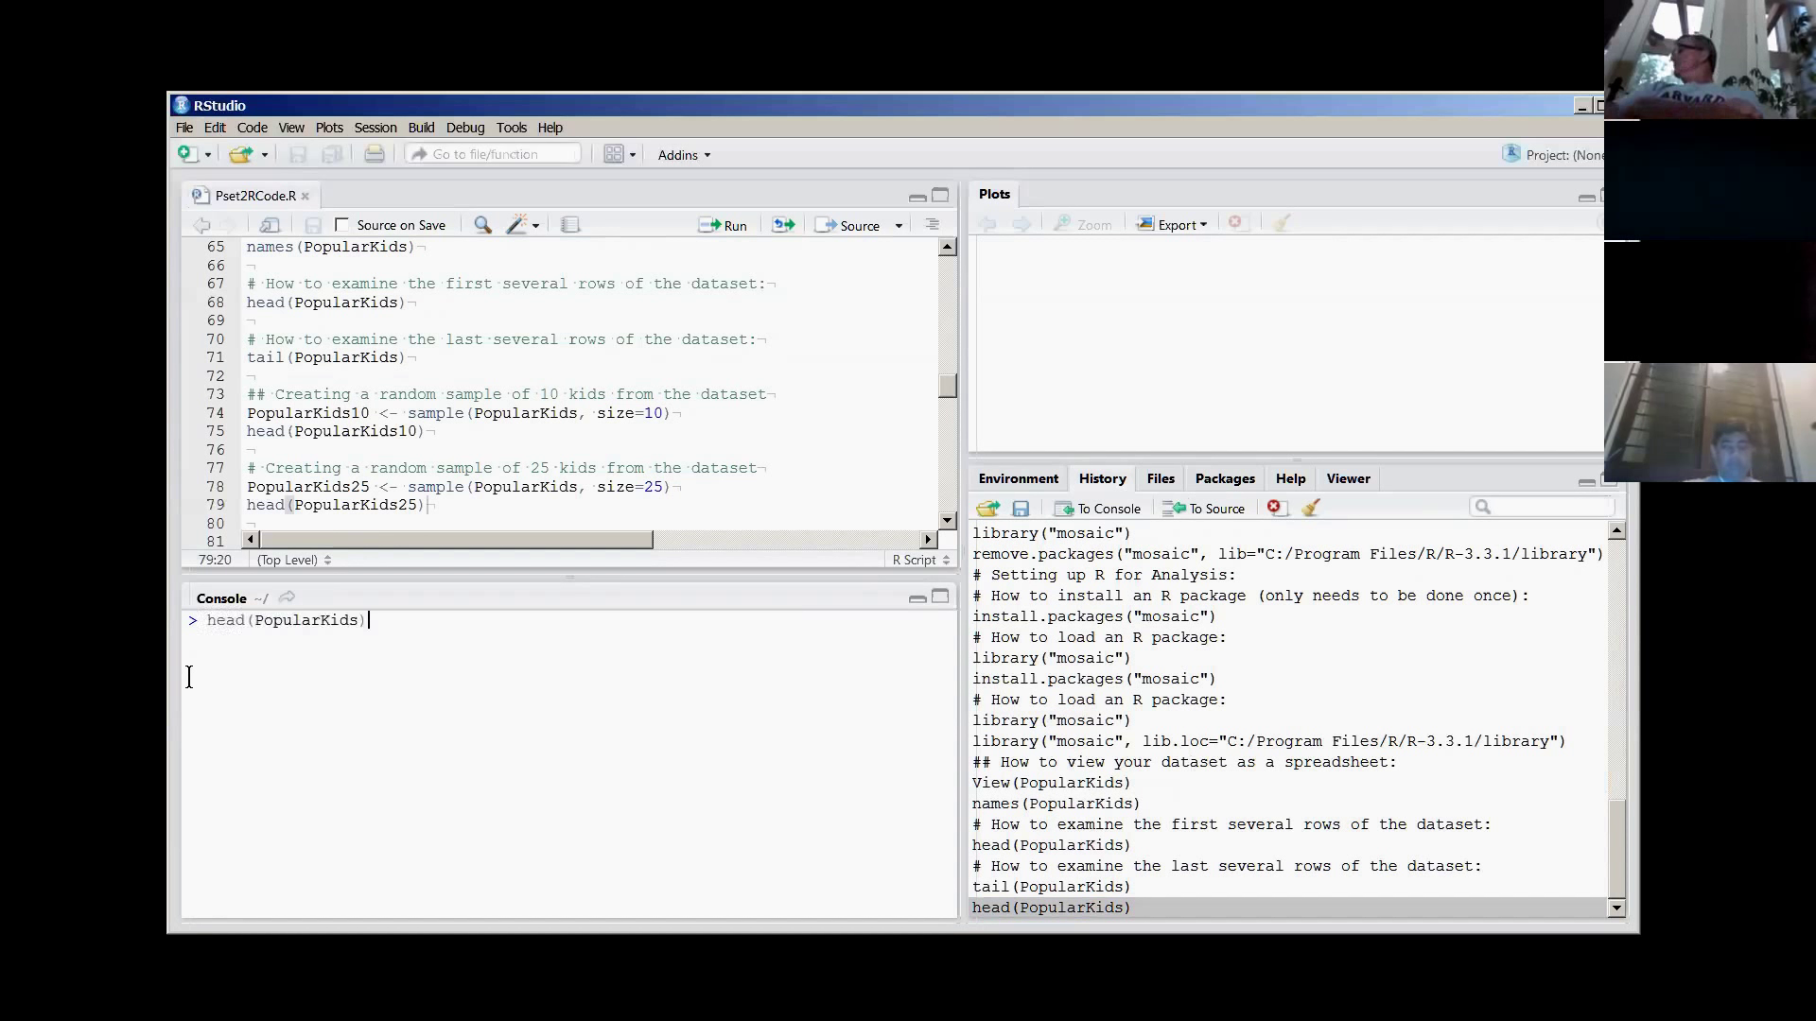
pyautogui.press('Down')
pyautogui.press('Down')
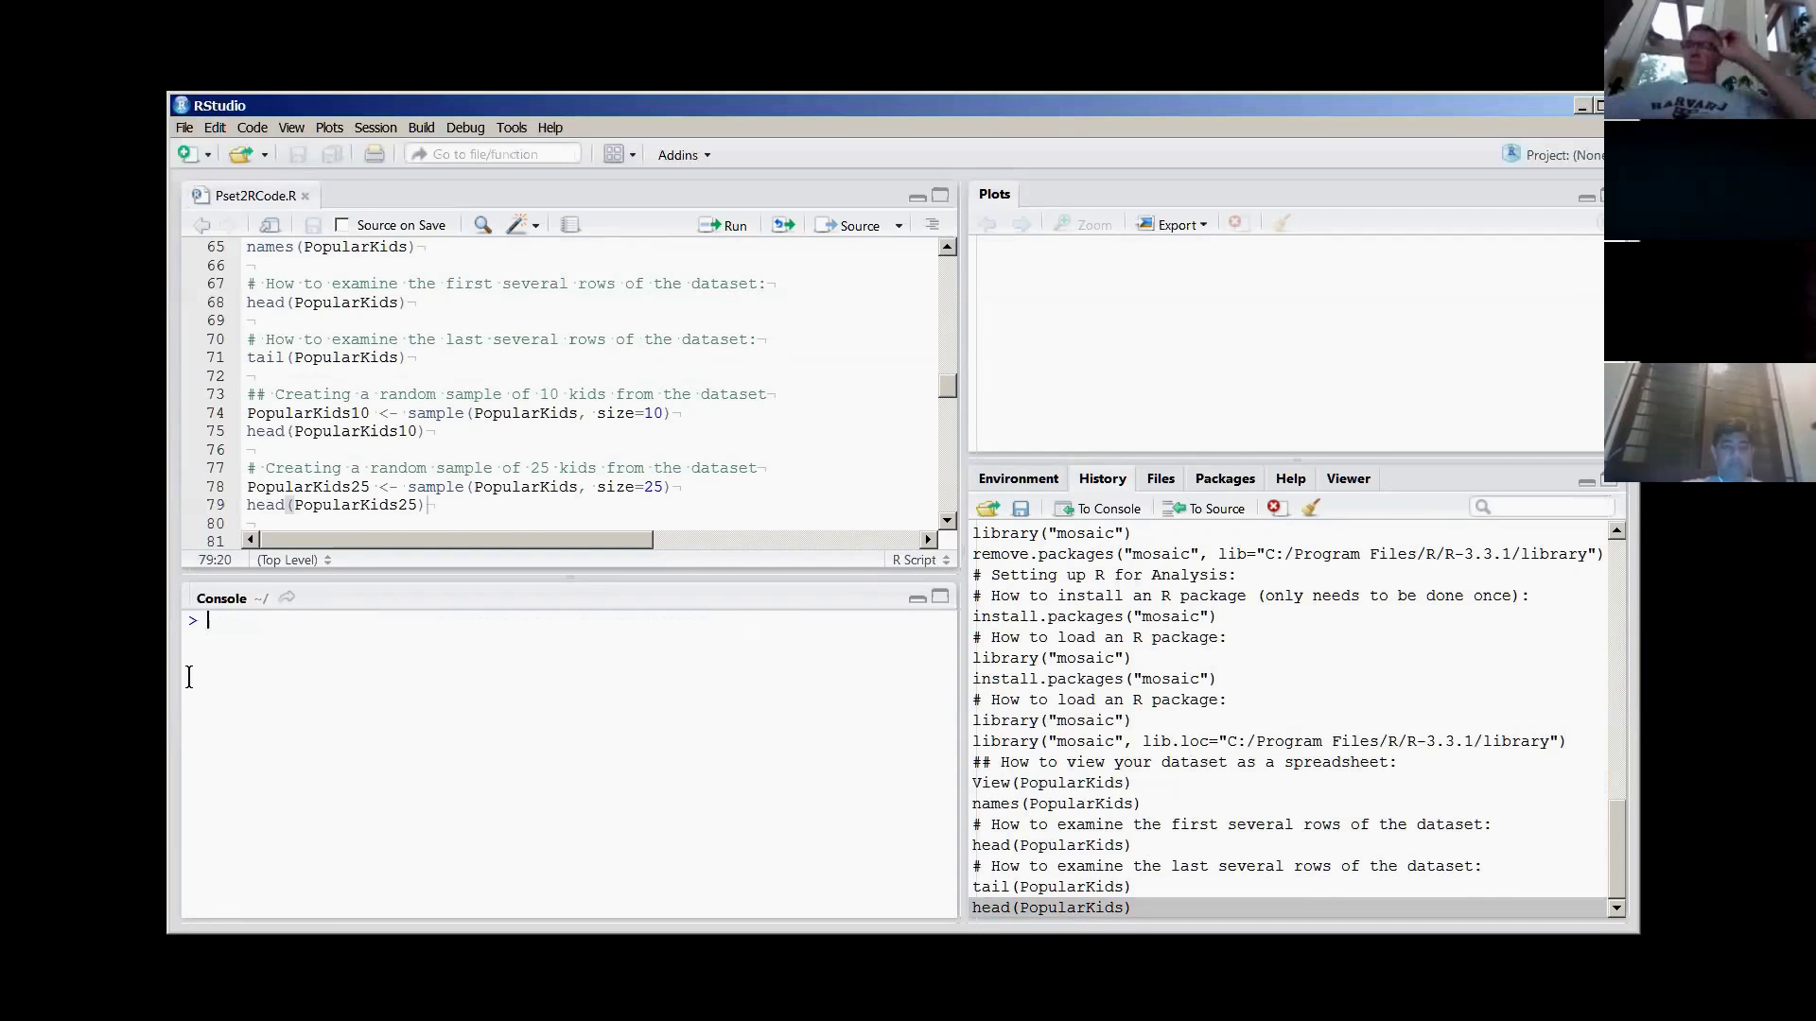
# - Select the 10-kid random sample code on lines 73 to 75 and show the datasets in the environment
pyautogui.moveTo(427, 431); pyautogui.dragTo(228, 392)
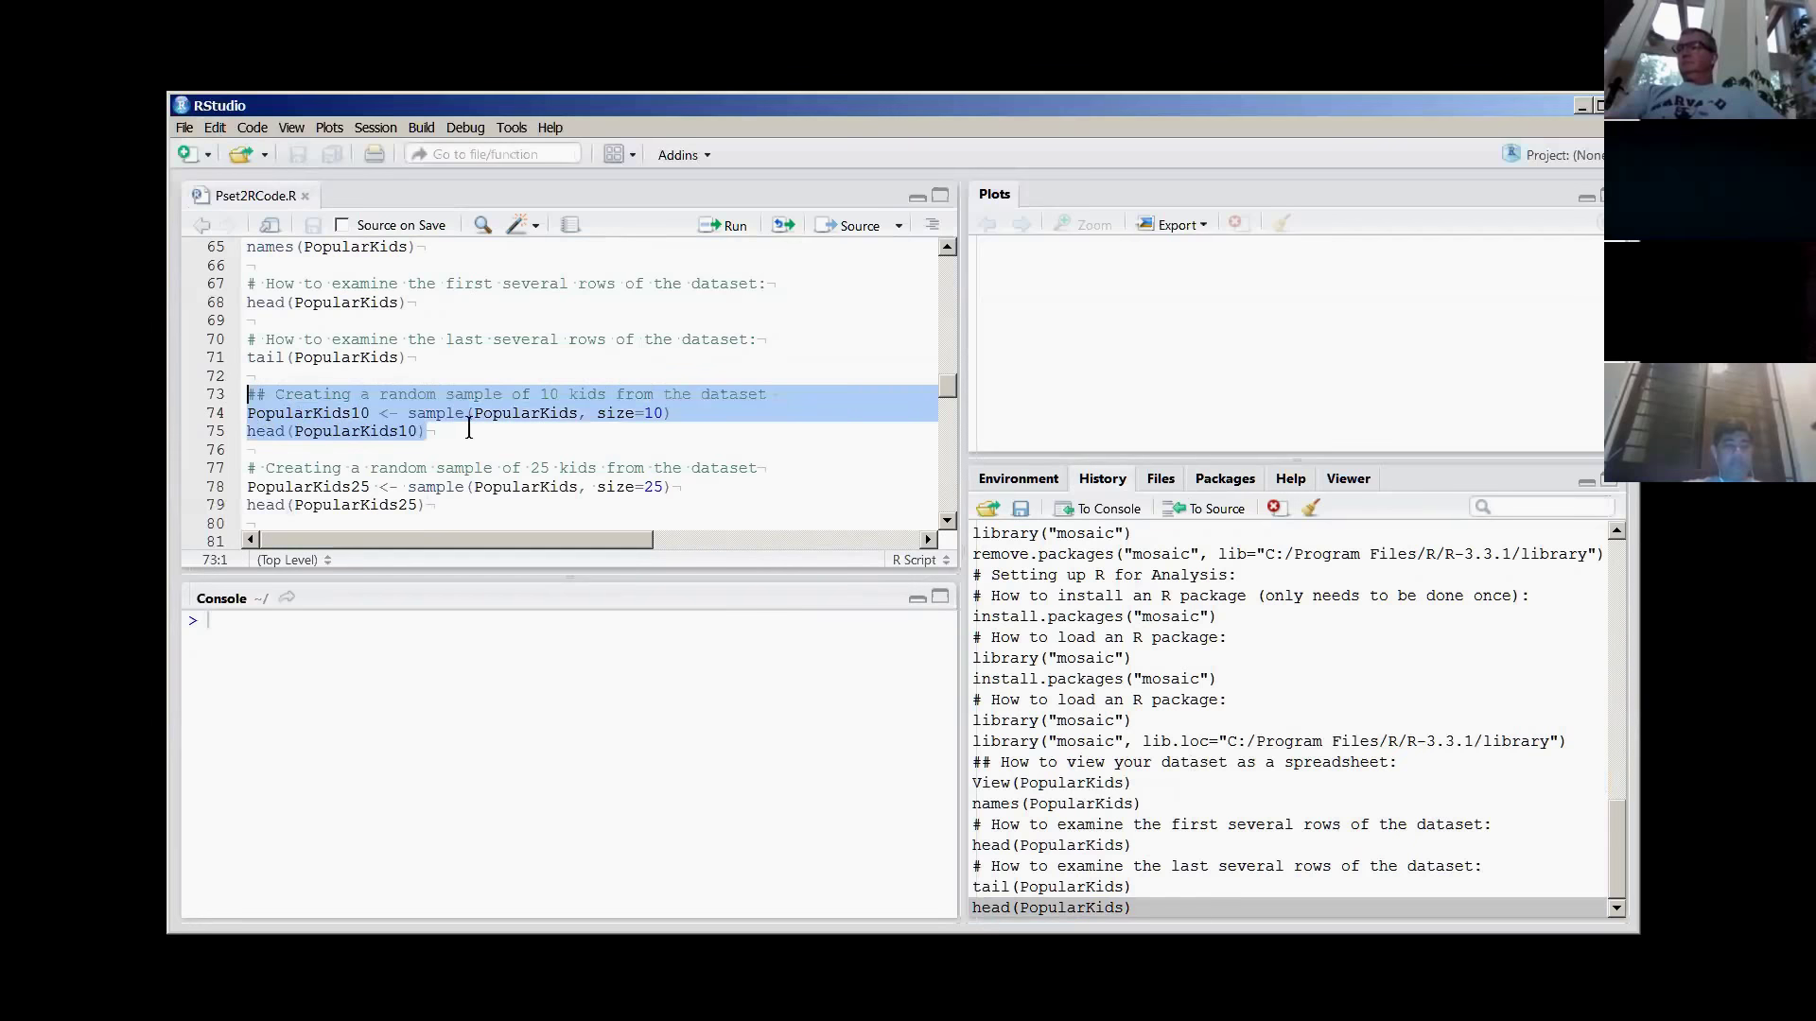
pyautogui.scroll(-2, 466, 433)
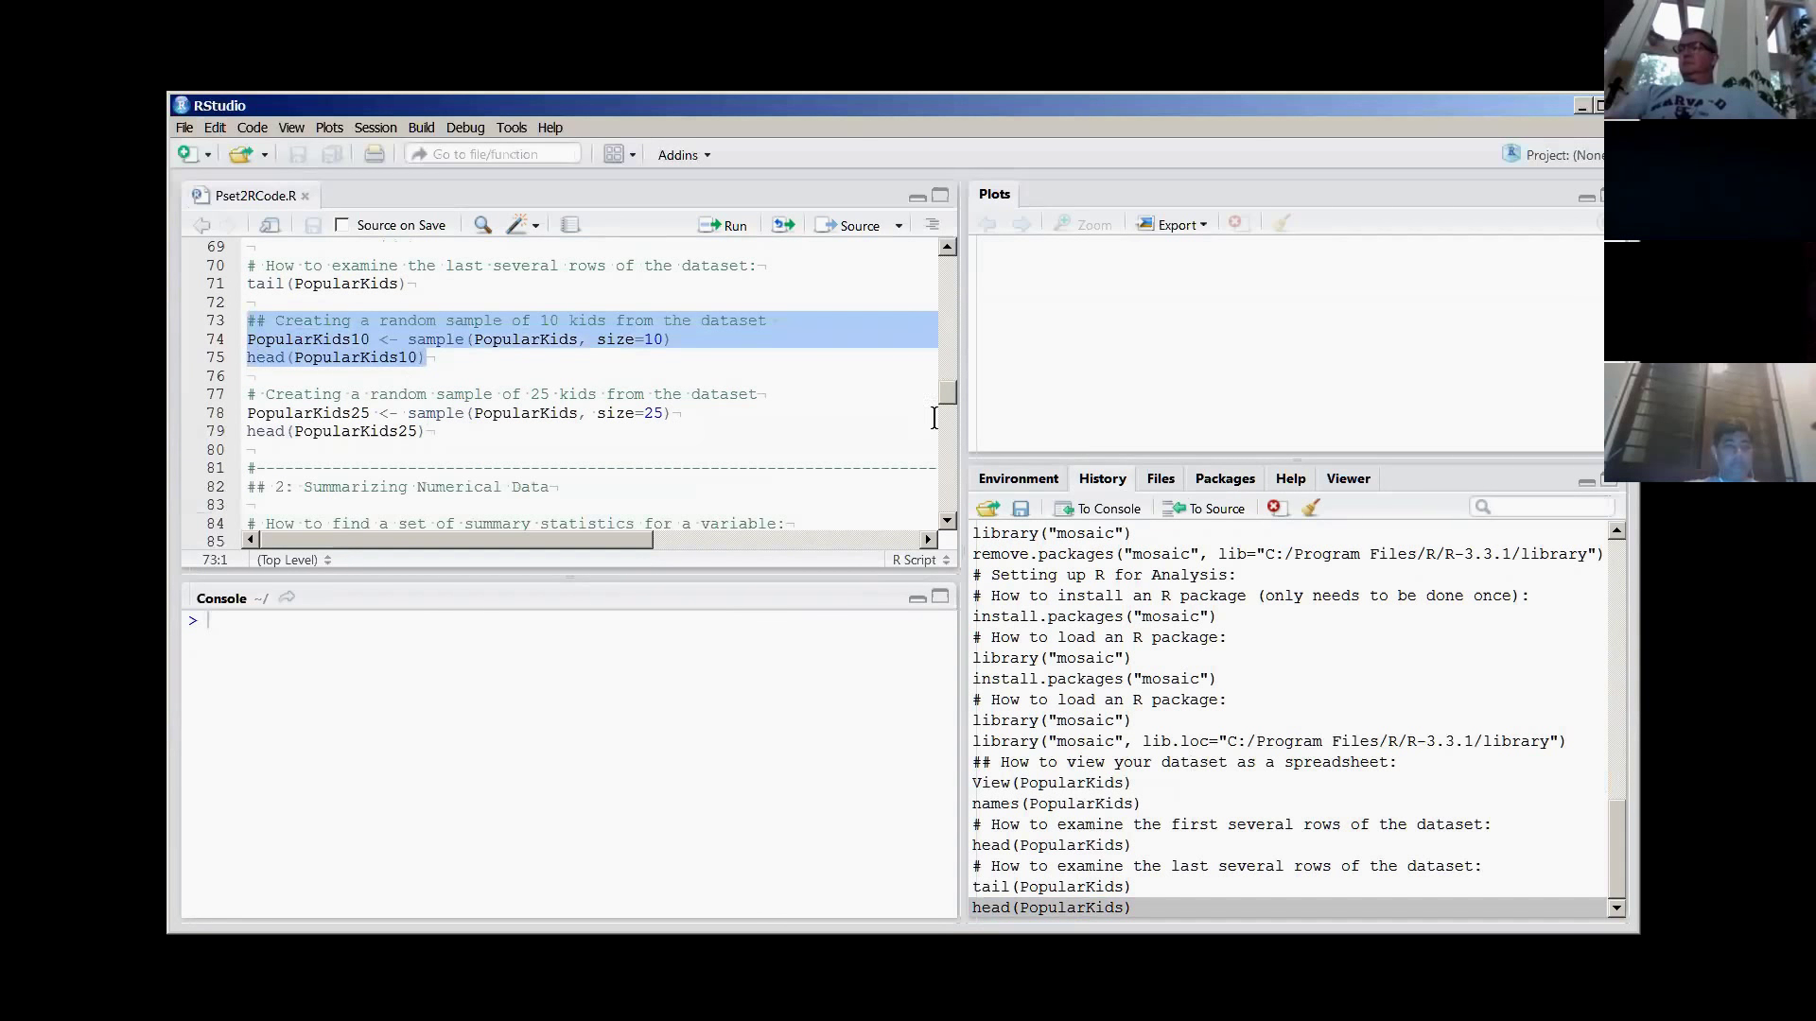
pyautogui.click(1030, 480)
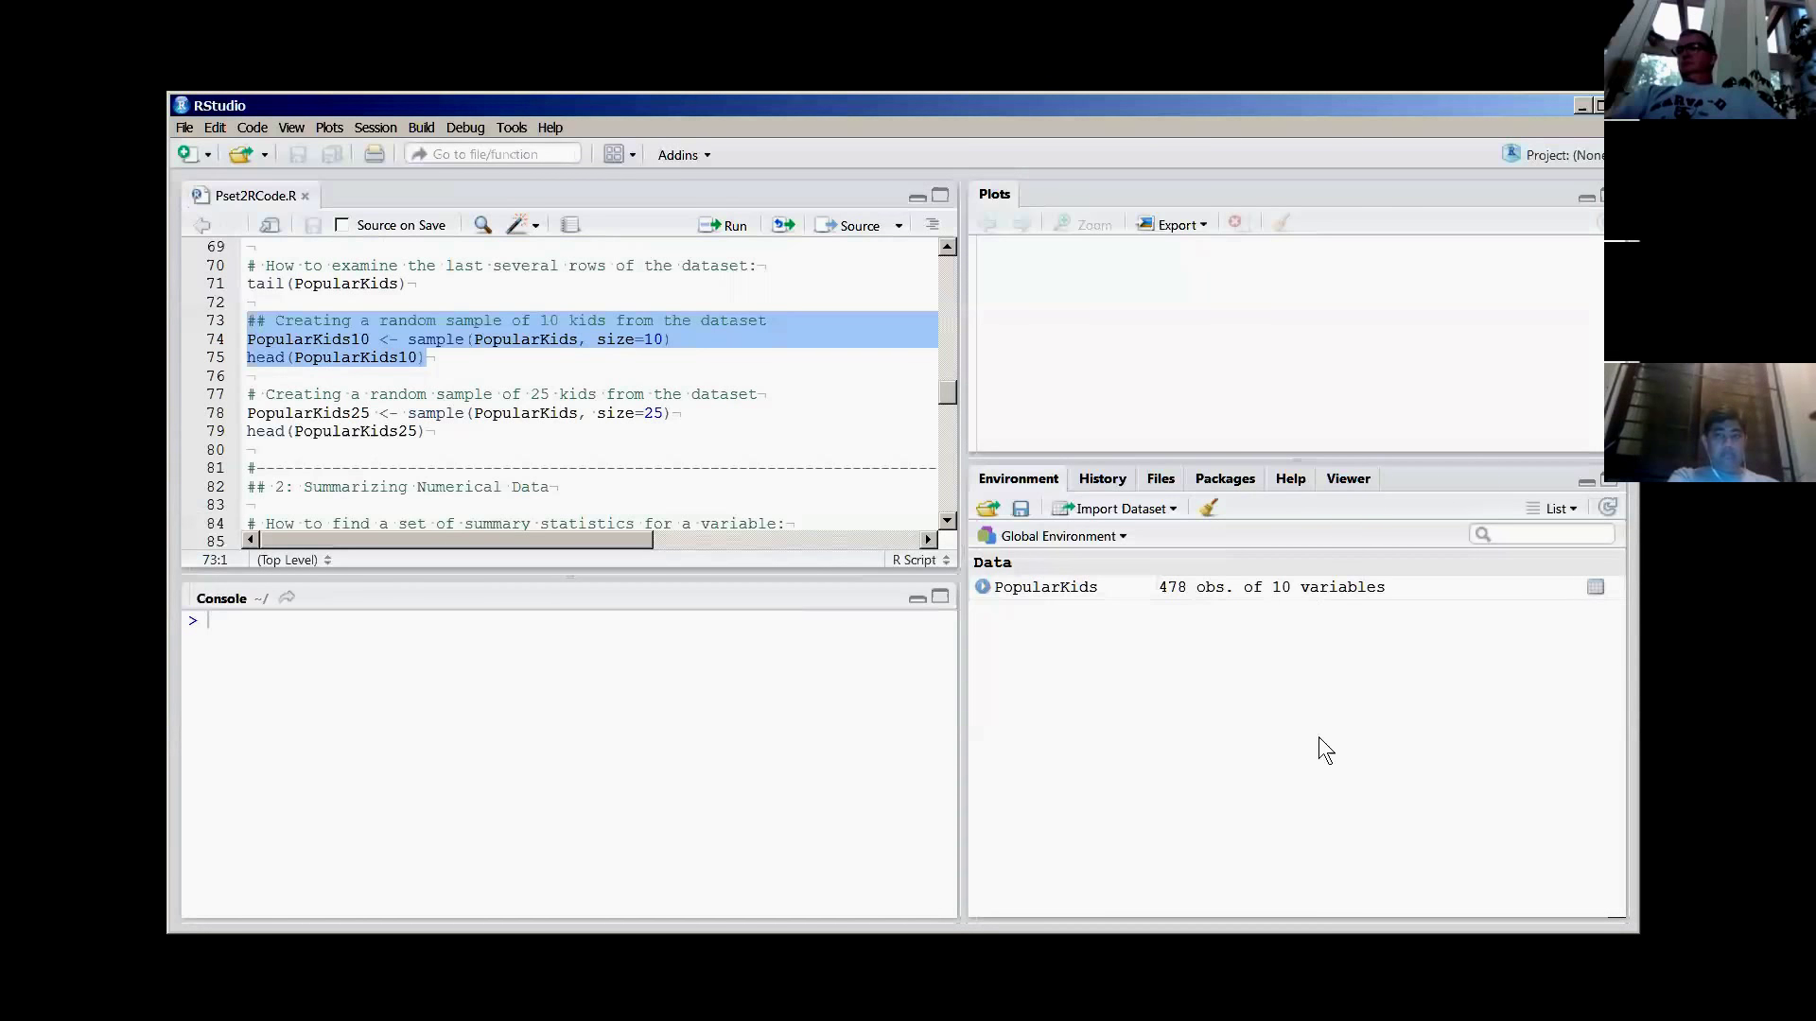
# - Examine the sample function and its PopularKids and size=10 arguments on line 74
pyautogui.click(714, 376)
pyautogui.moveTo(406, 341); pyautogui.dragTo(473, 340)
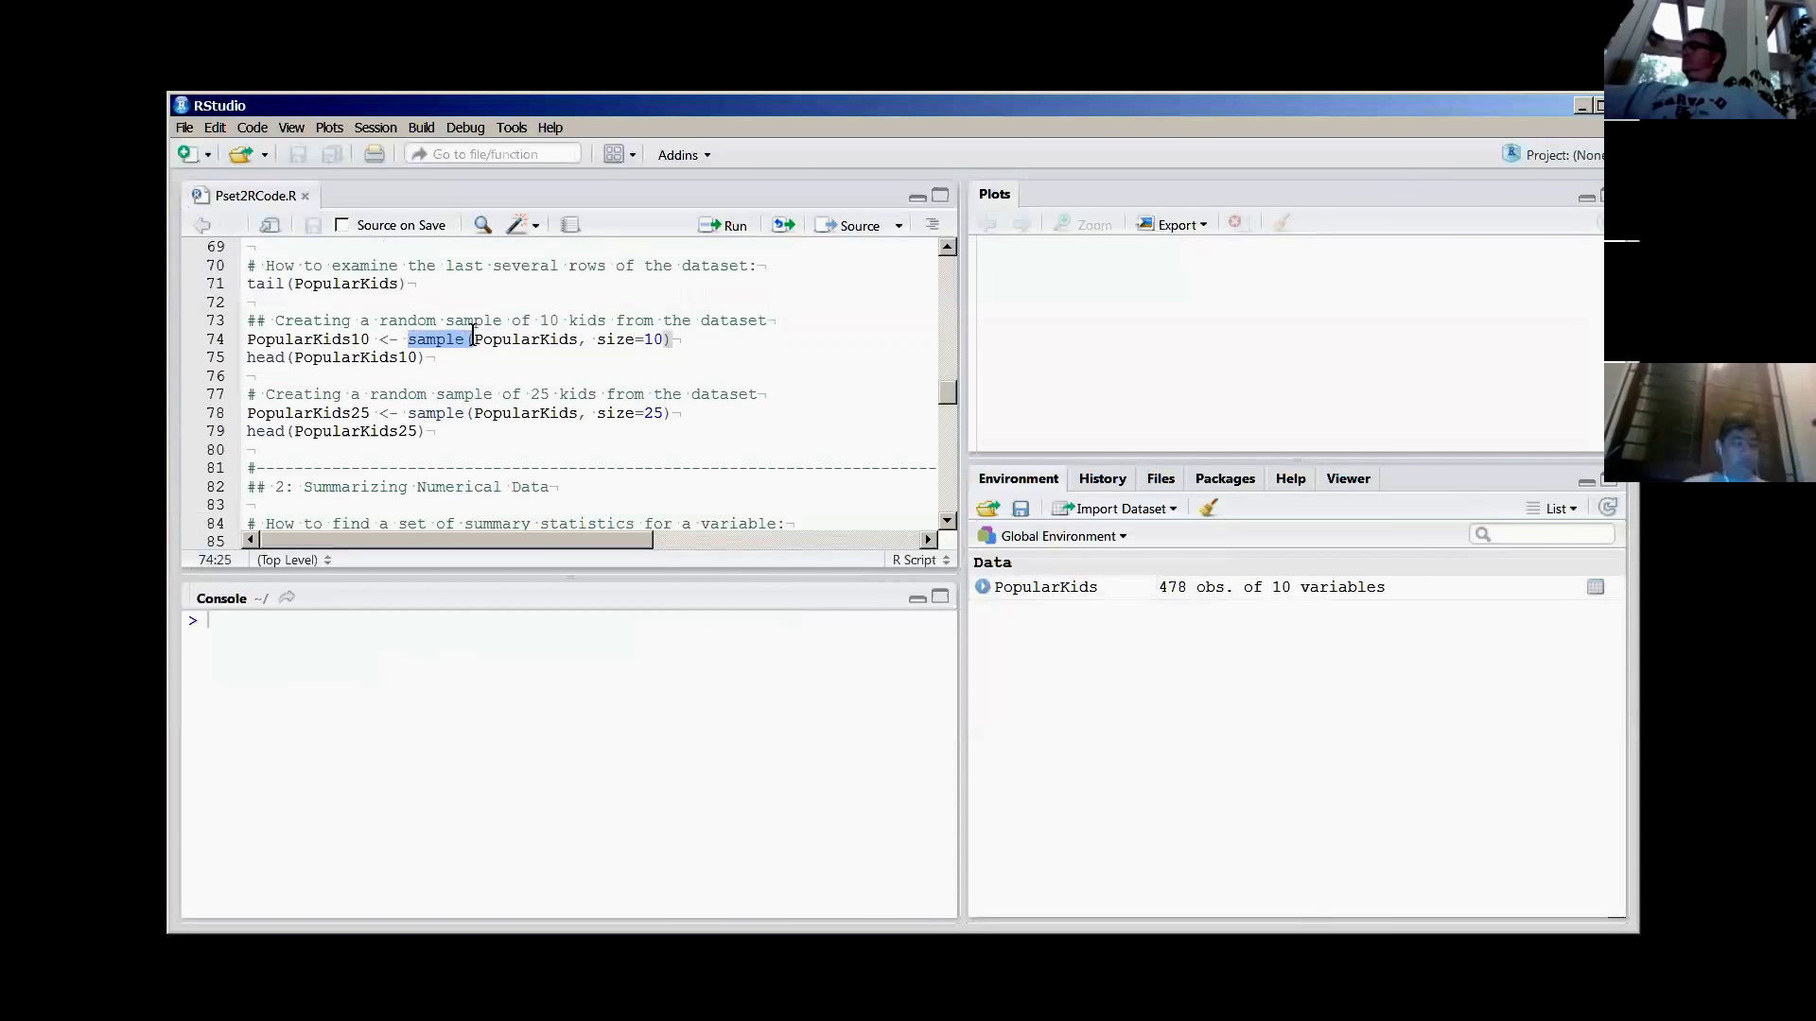
pyautogui.doubleClick(503, 340)
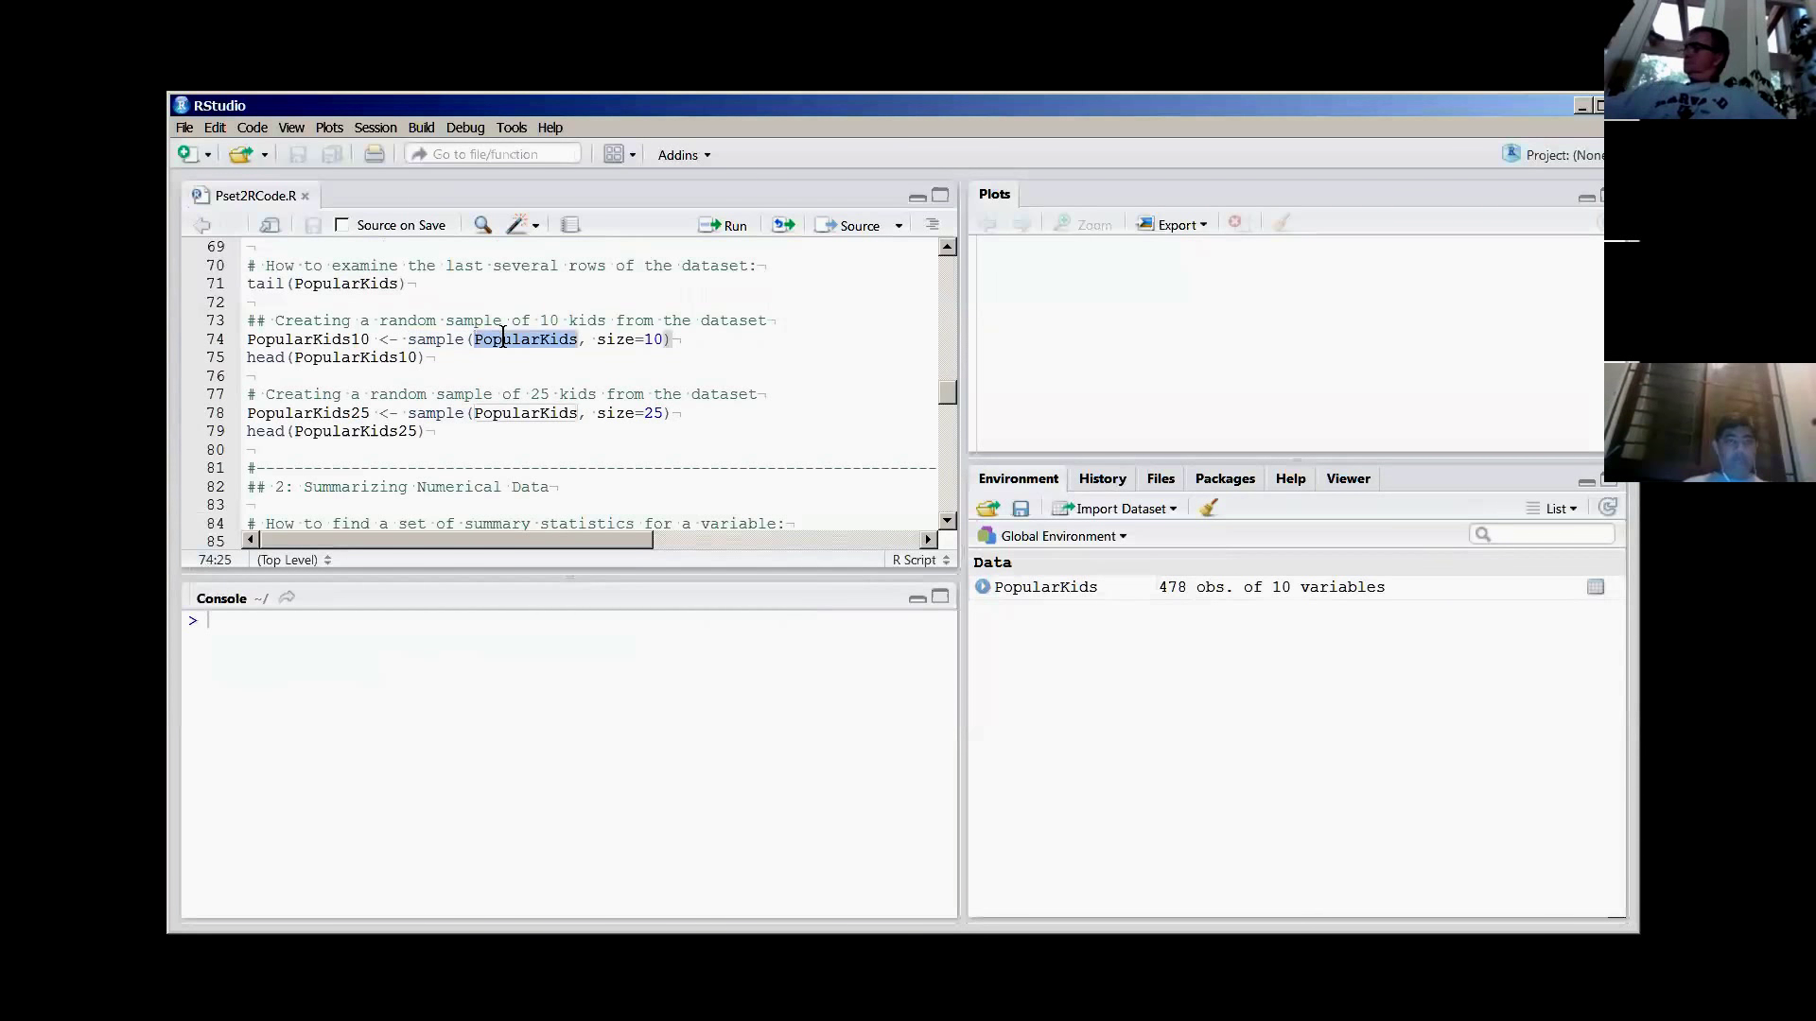
pyautogui.click(597, 340)
pyautogui.moveTo(598, 340); pyautogui.dragTo(666, 340)
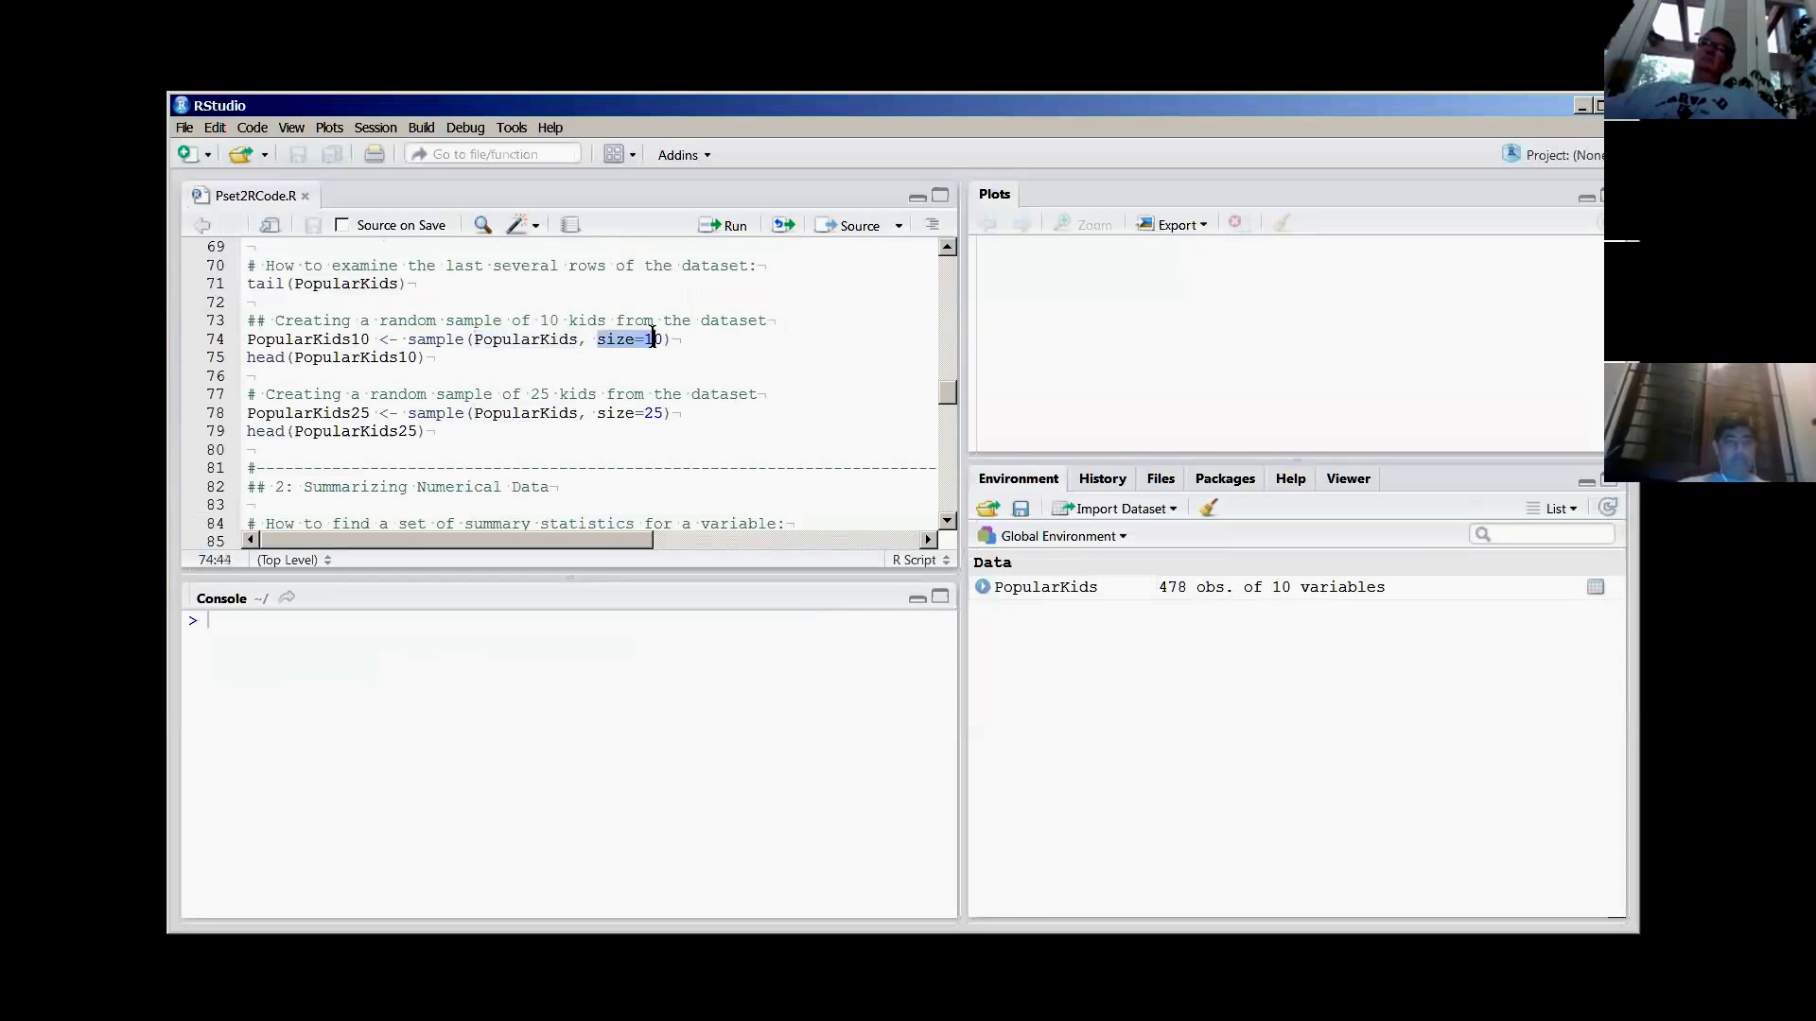
pyautogui.click(675, 340)
# - Run line 74 of the script to create PopularKids10, a random sample of 10 rows from PopularKids
pyautogui.moveTo(598, 339); pyautogui.dragTo(248, 341)
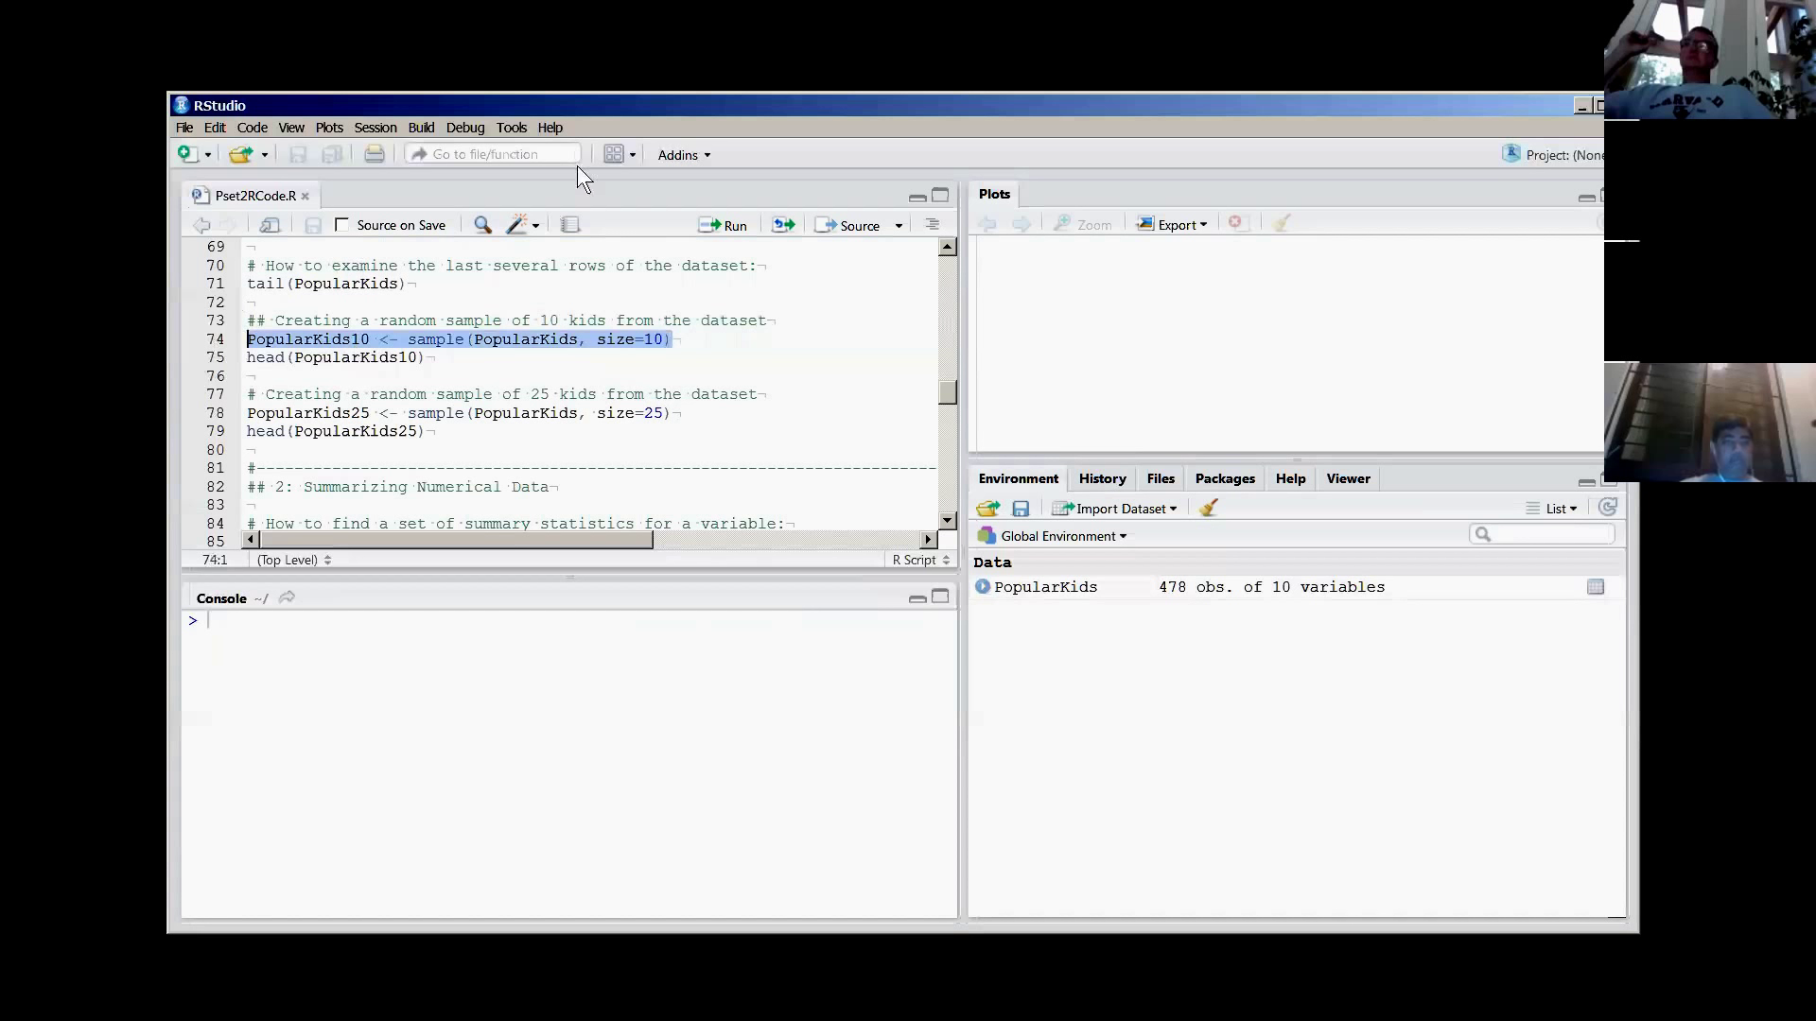
pyautogui.click(354, 342)
pyautogui.moveTo(249, 342); pyautogui.dragTo(685, 342)
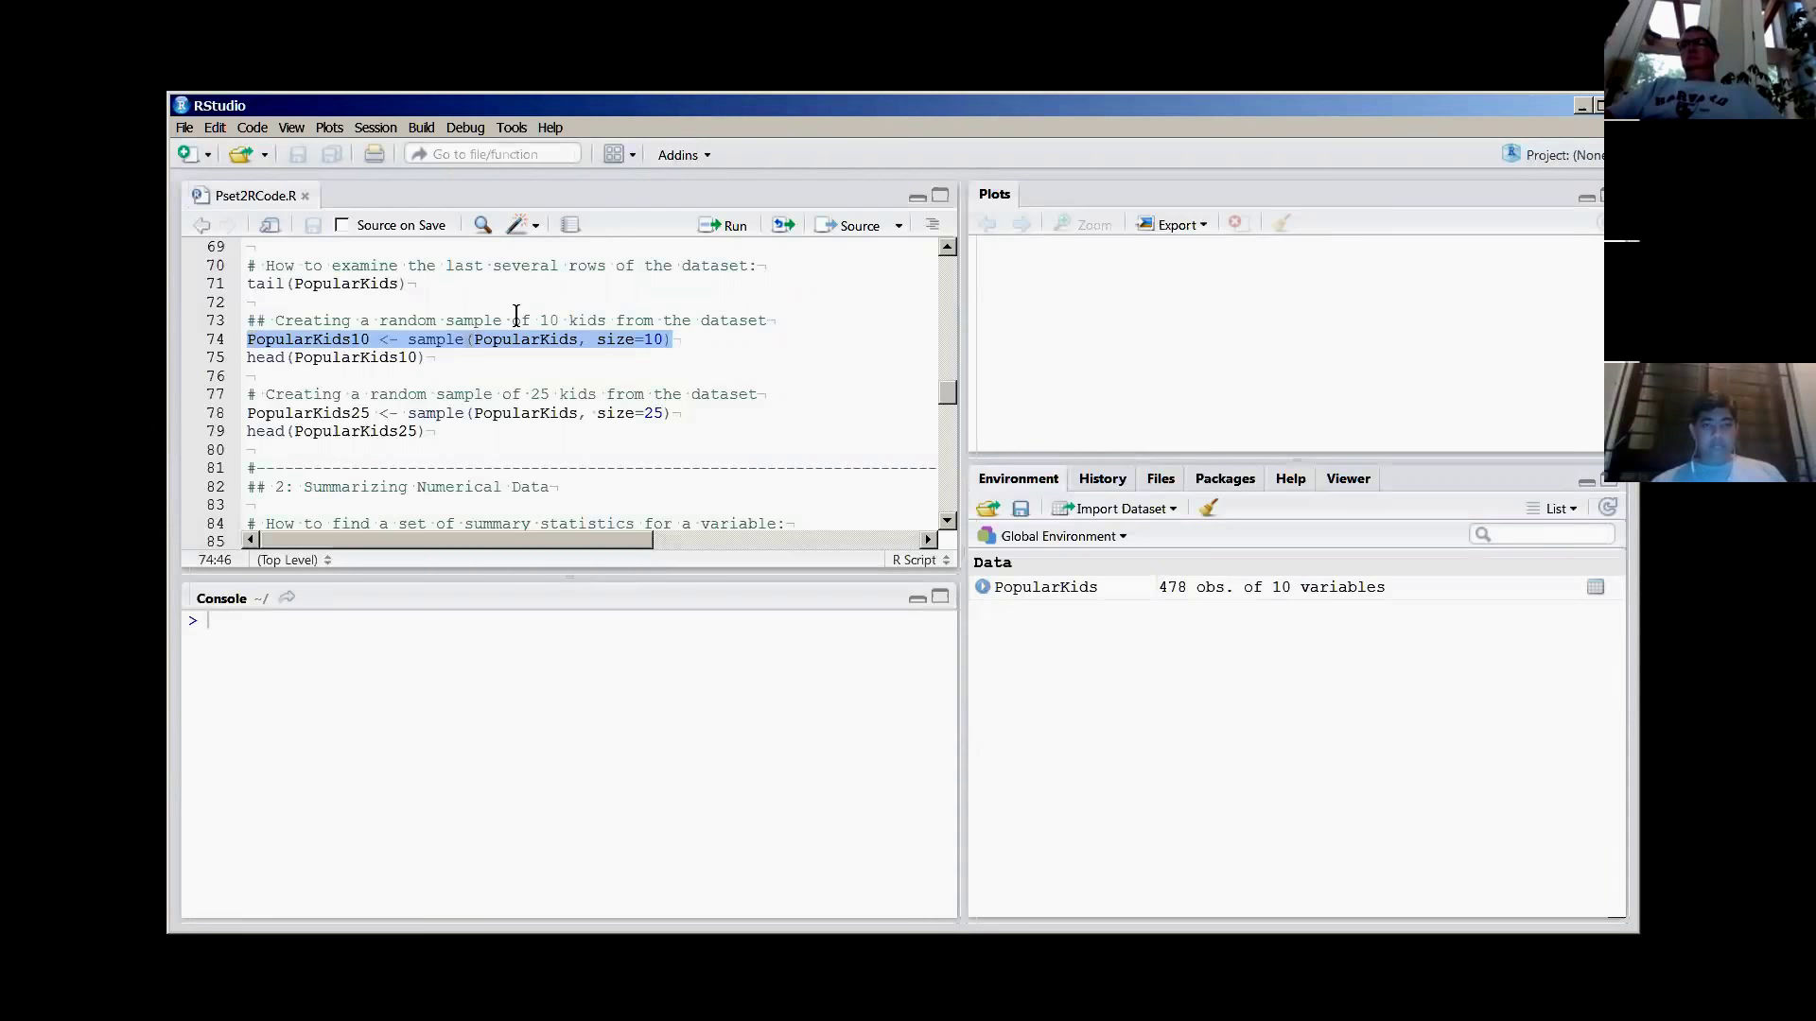
pyautogui.hotkey('ctrl', 'Return')
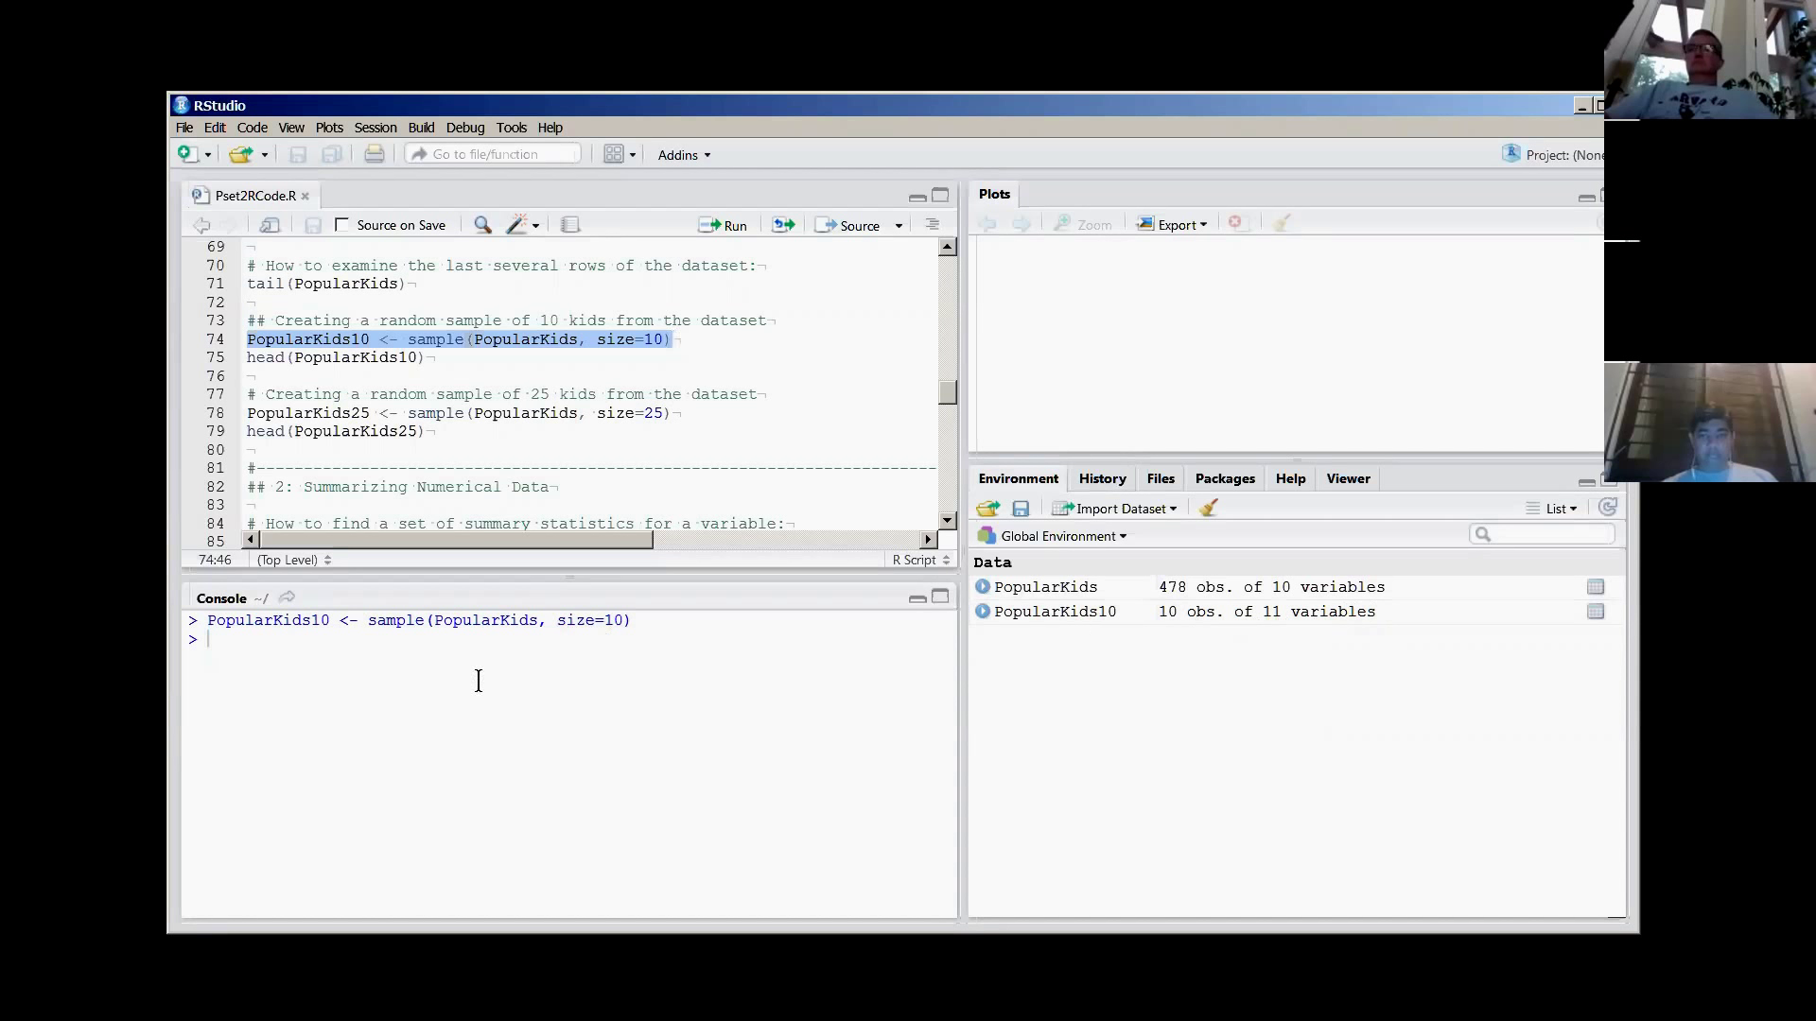
# - Open the sample as a spreadsheet with View(PopularKids10) and enlarge the data viewer until all ten rows fit
pyautogui.write('iew(')
pyautogui.write('Popular')
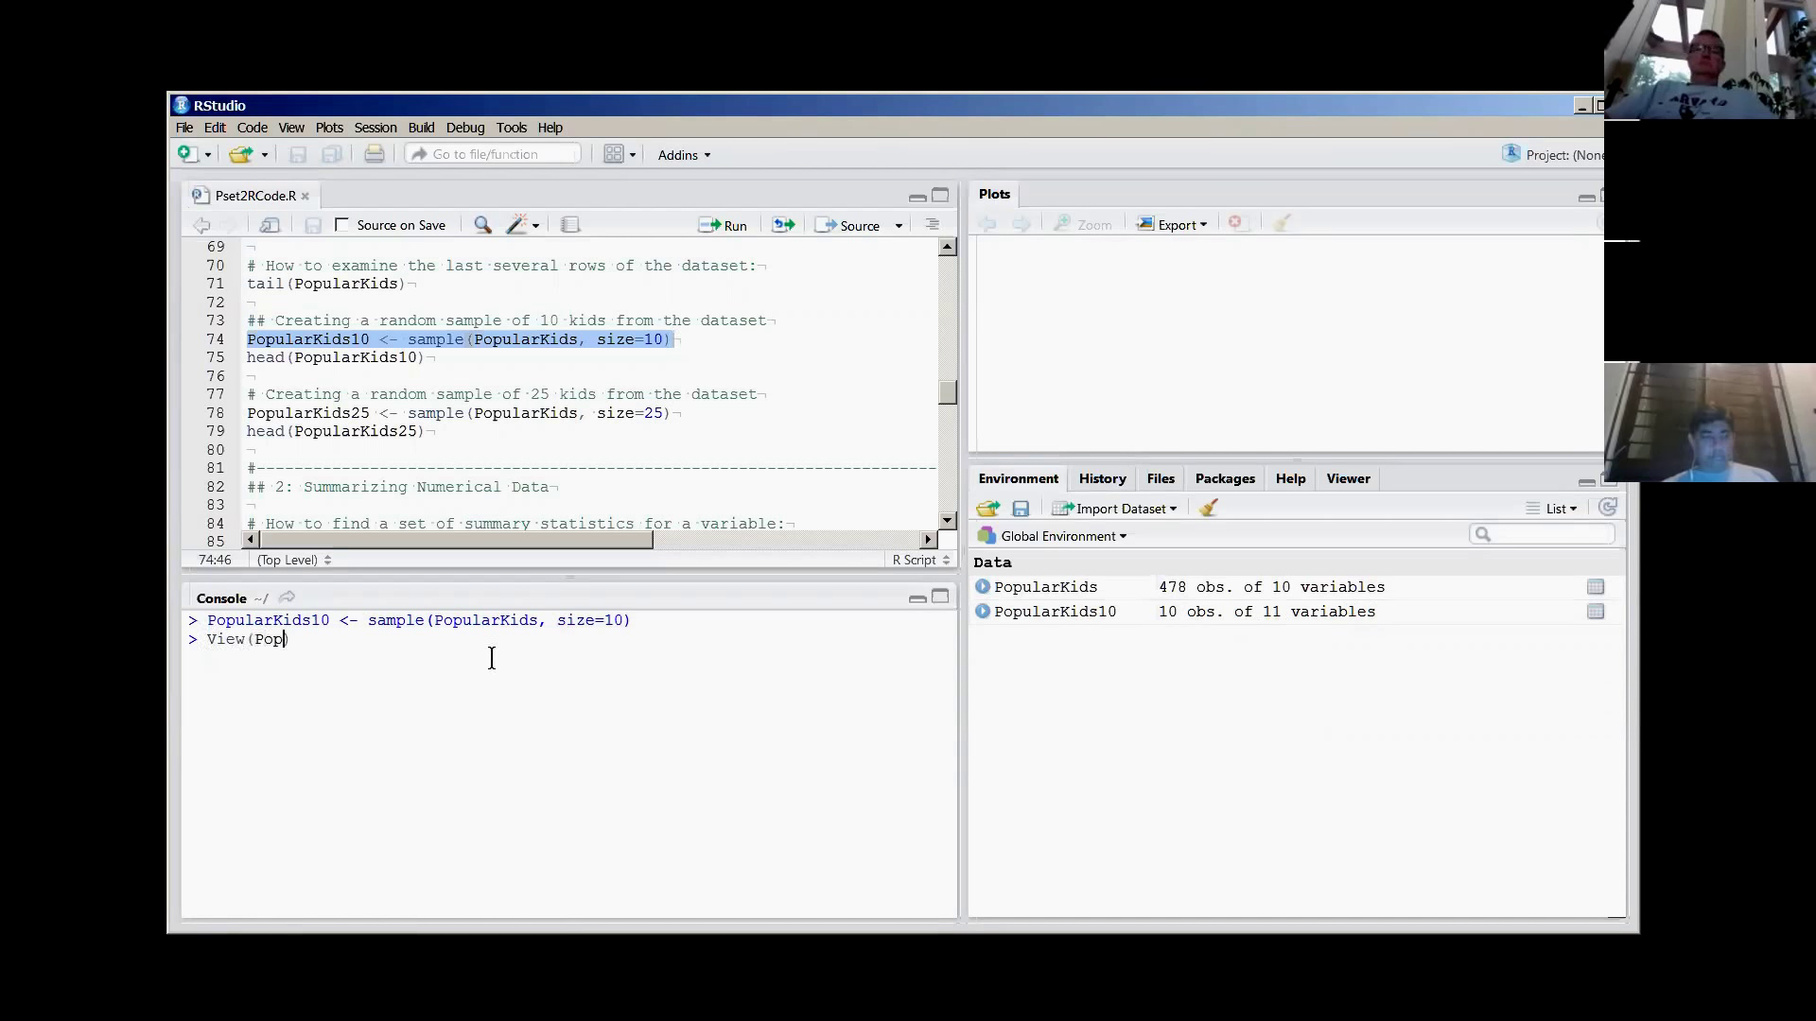
pyautogui.write('Kids')
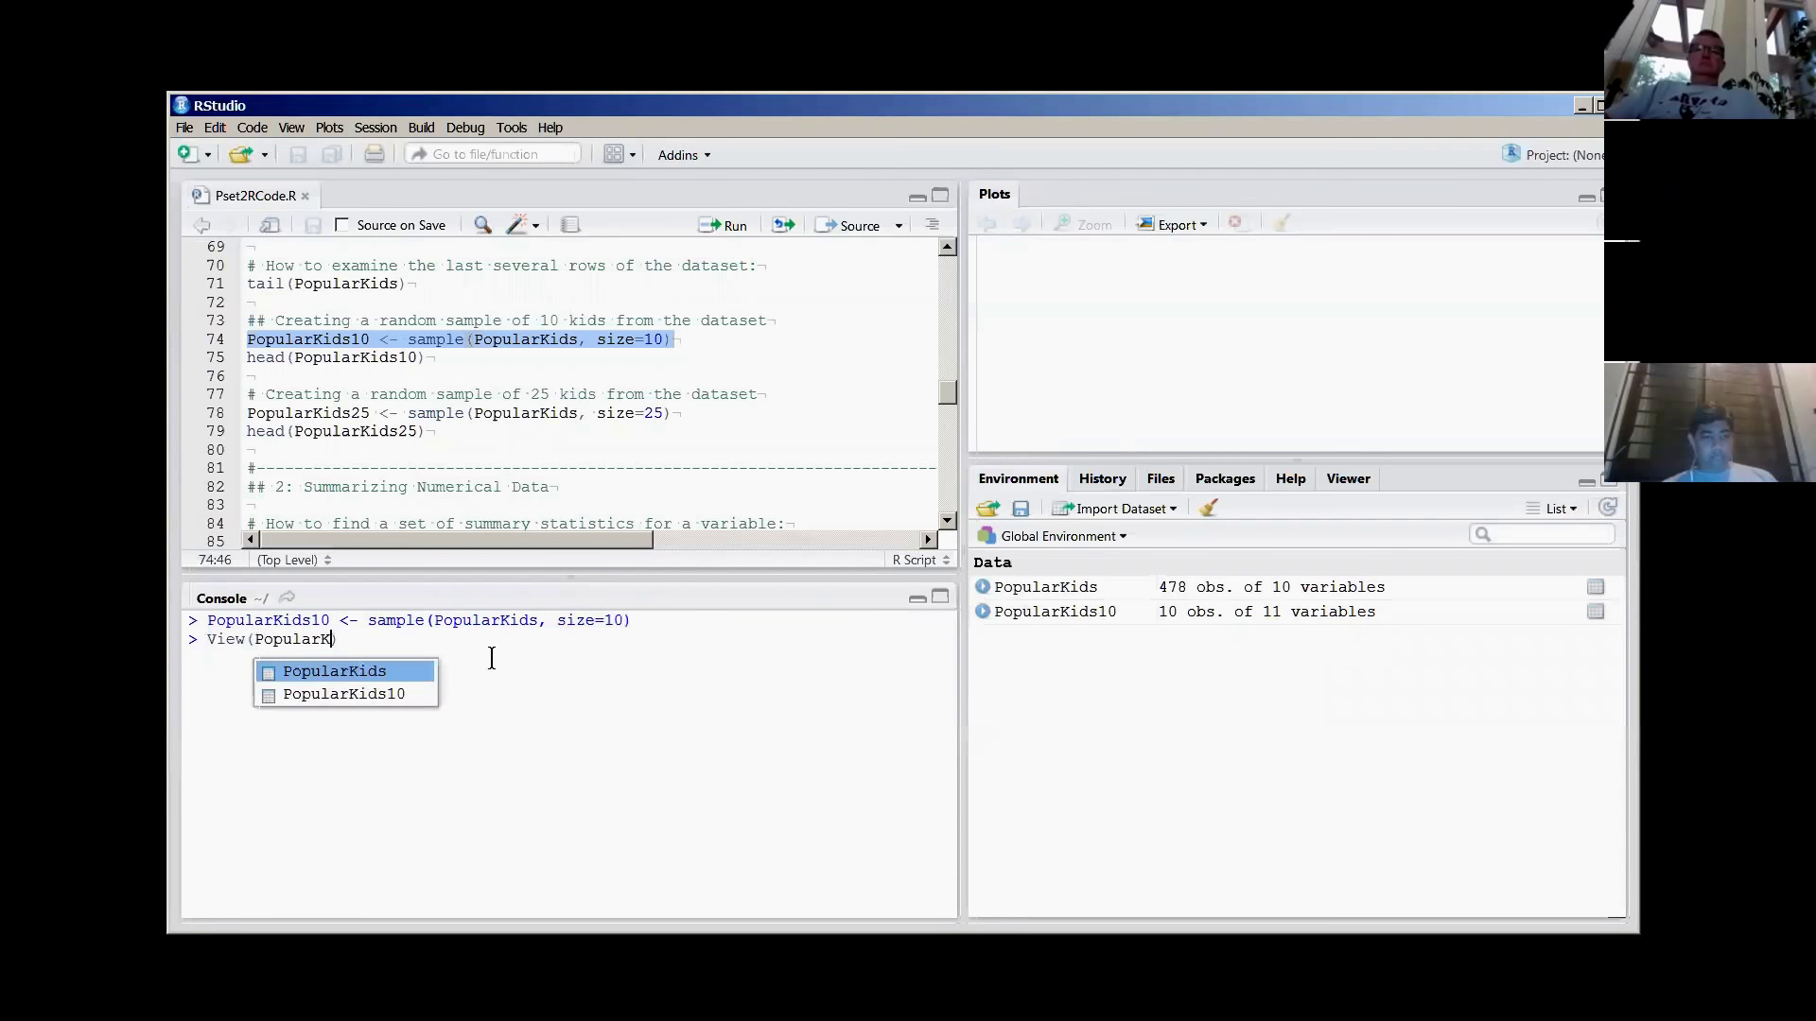
pyautogui.write('10')
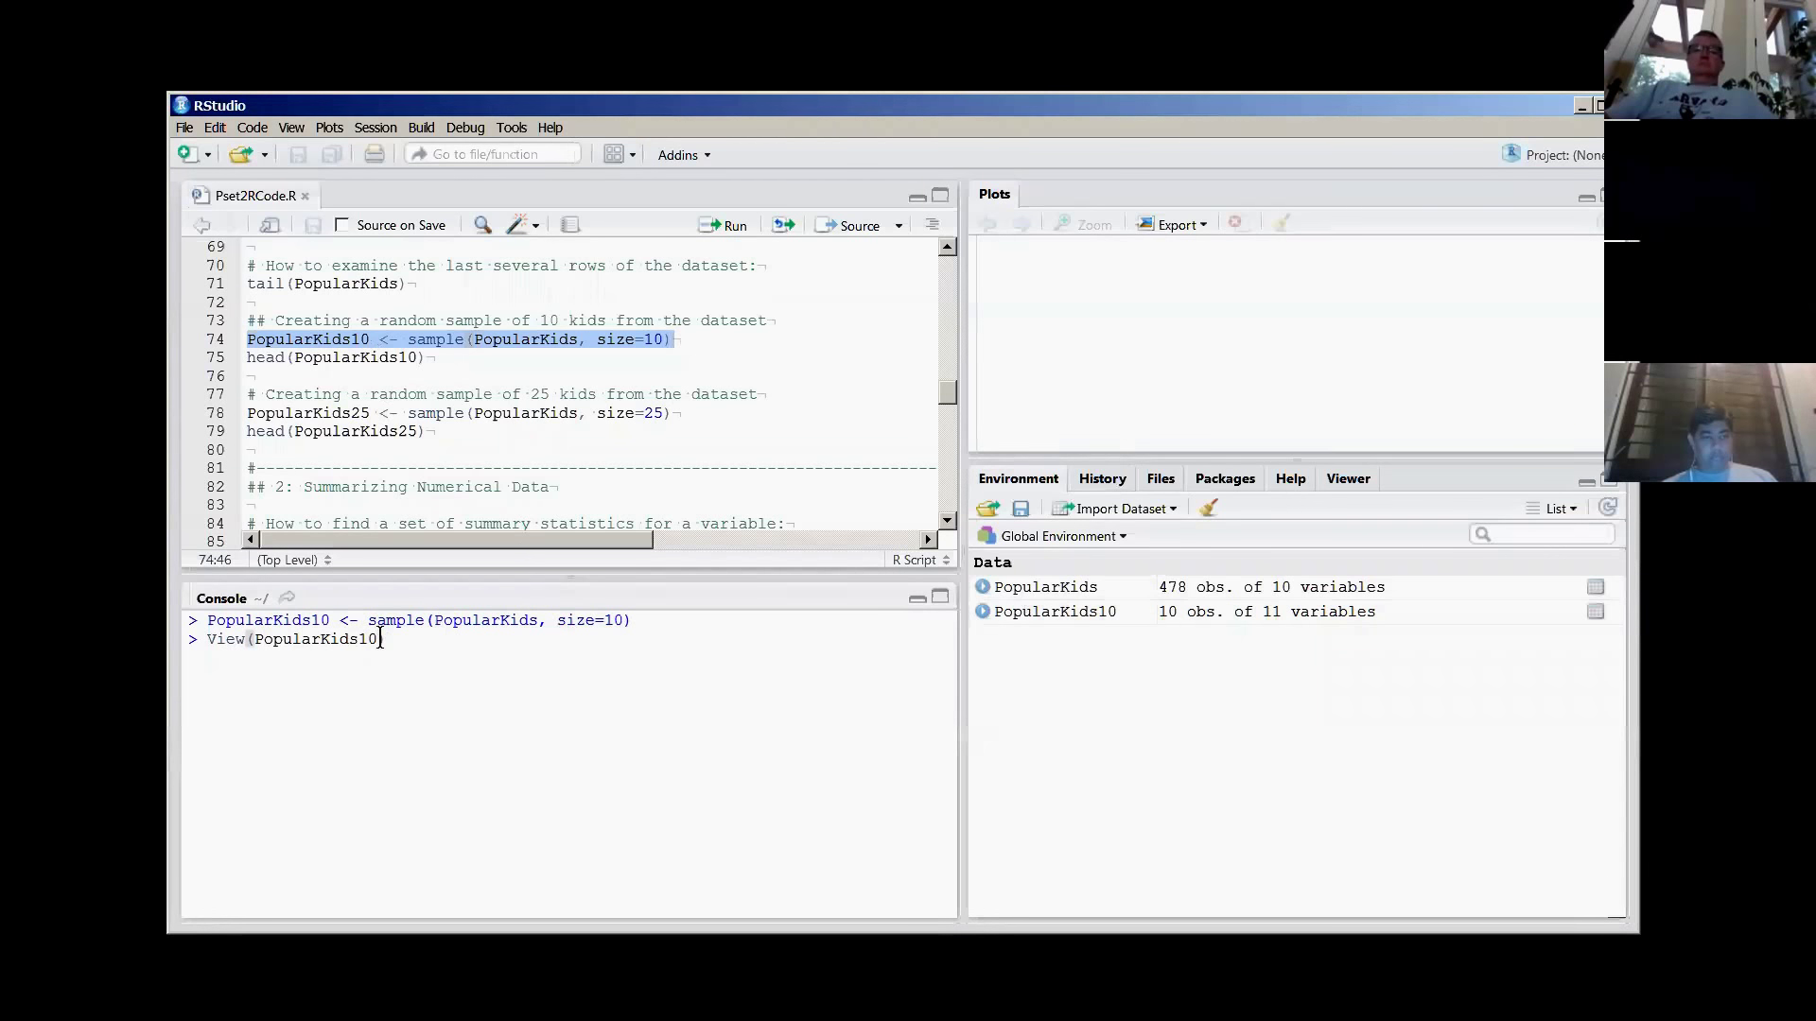
pyautogui.press('Return')
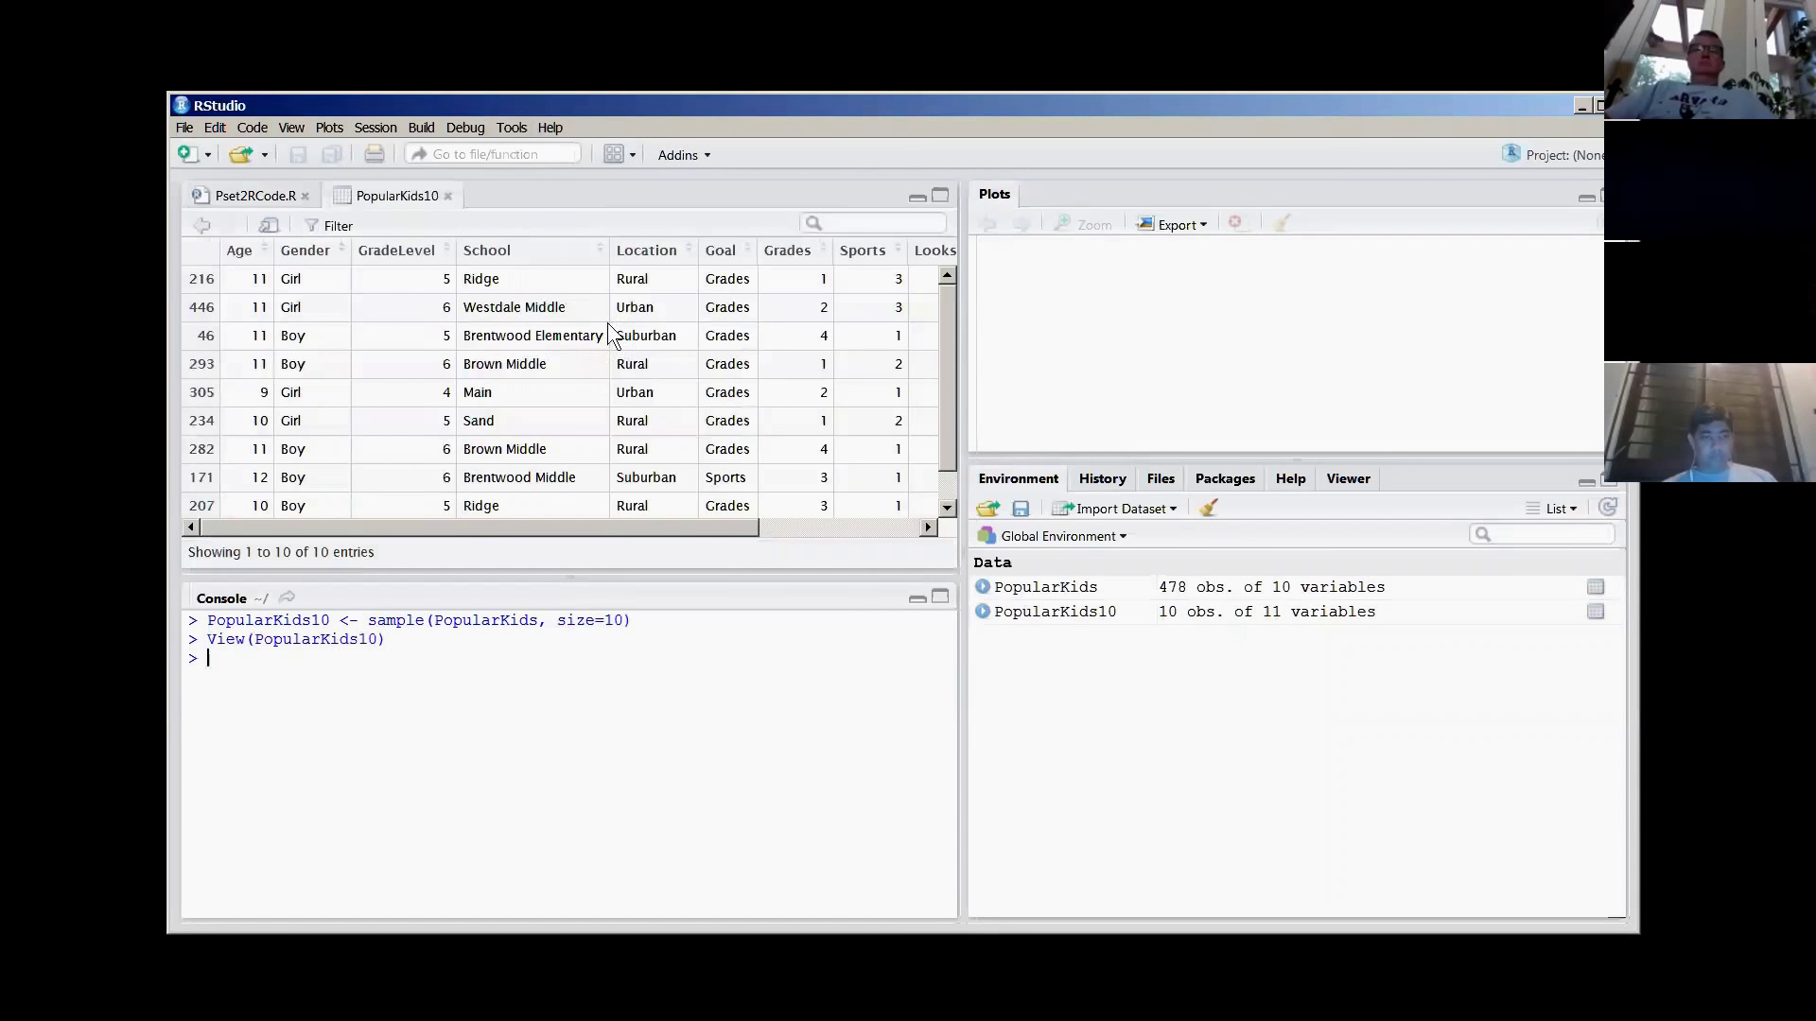
pyautogui.scroll(-1, 582, 413)
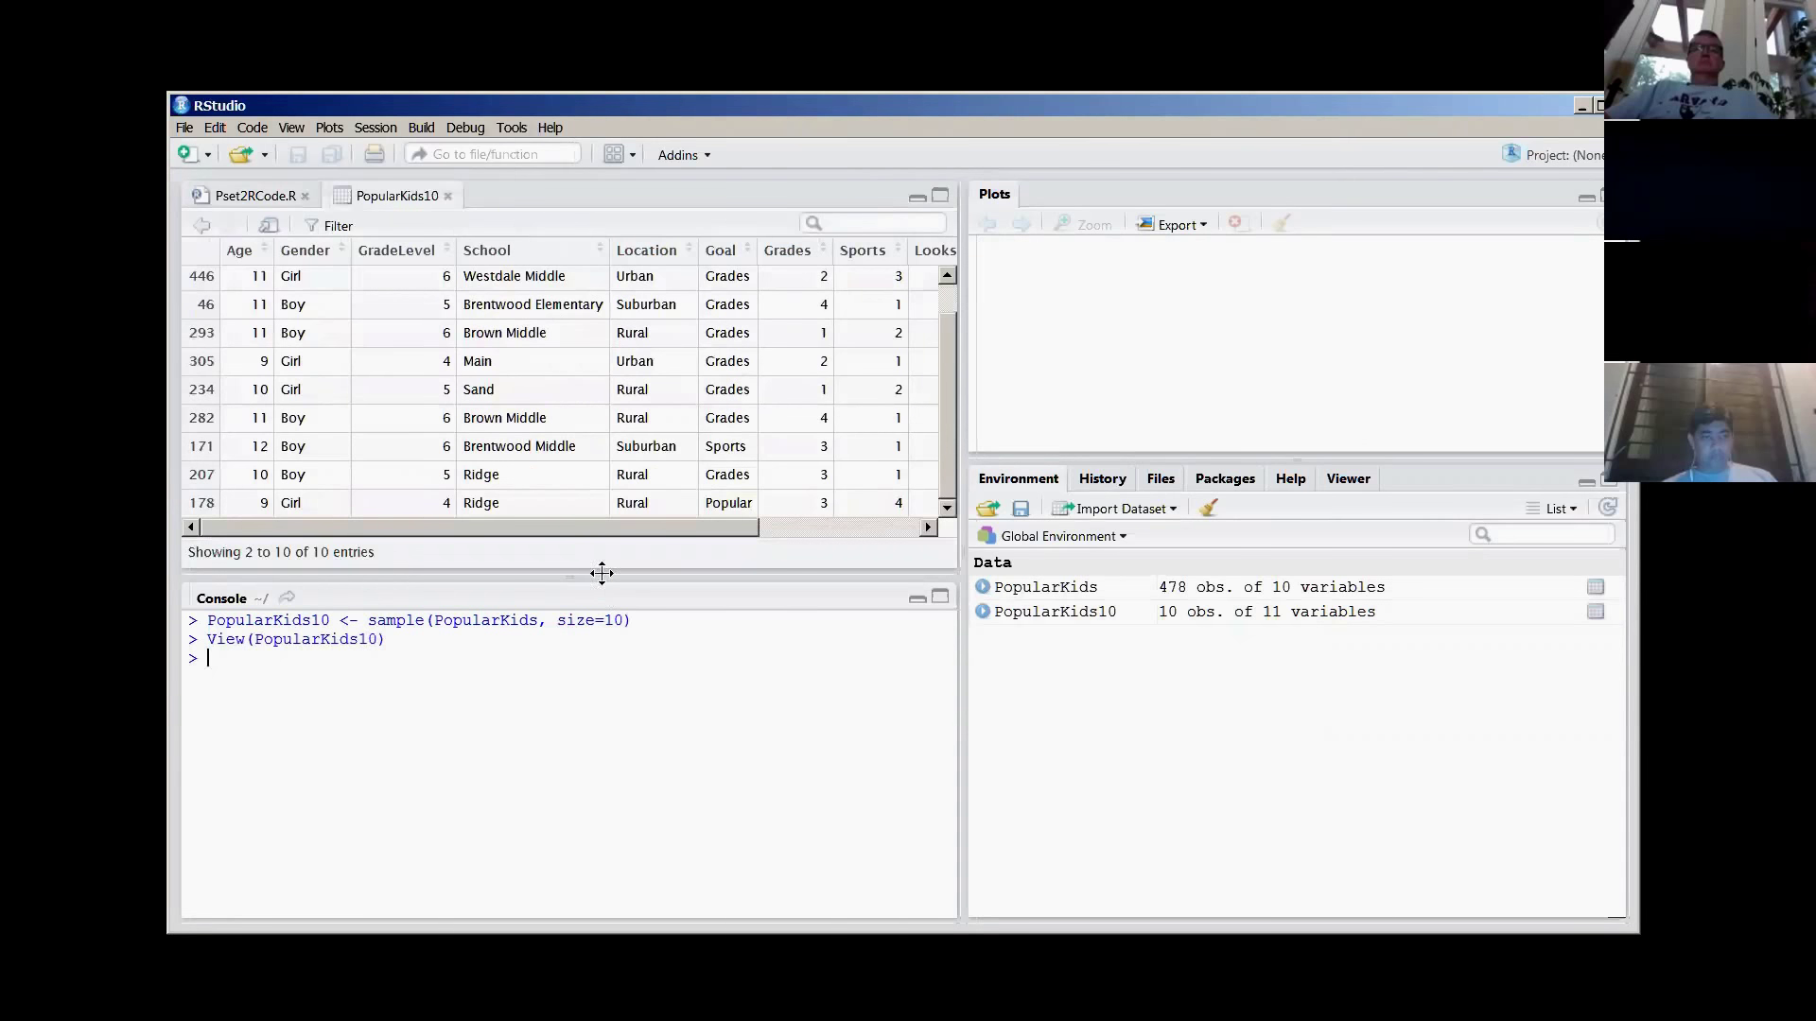
pyautogui.moveTo(600, 575); pyautogui.dragTo(606, 632)
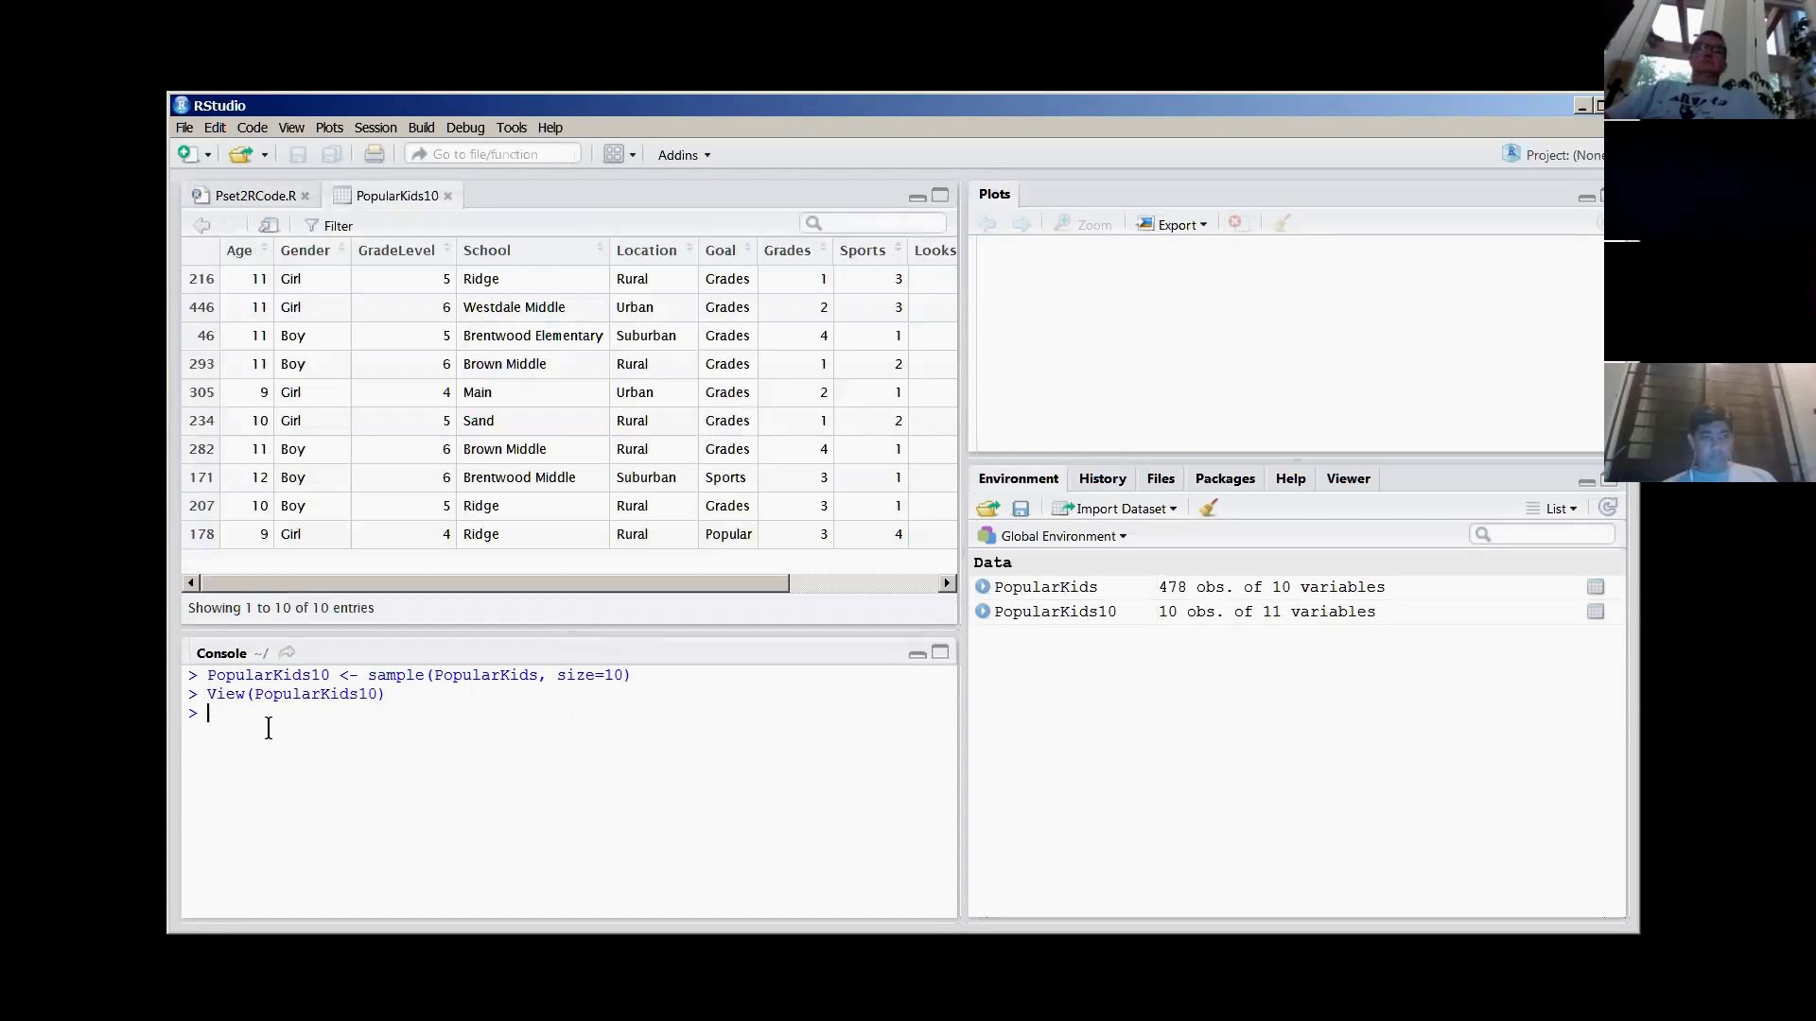
# - Run names(PopularKids10) in the console and examine the printed variable names
pyautogui.write('ames(')
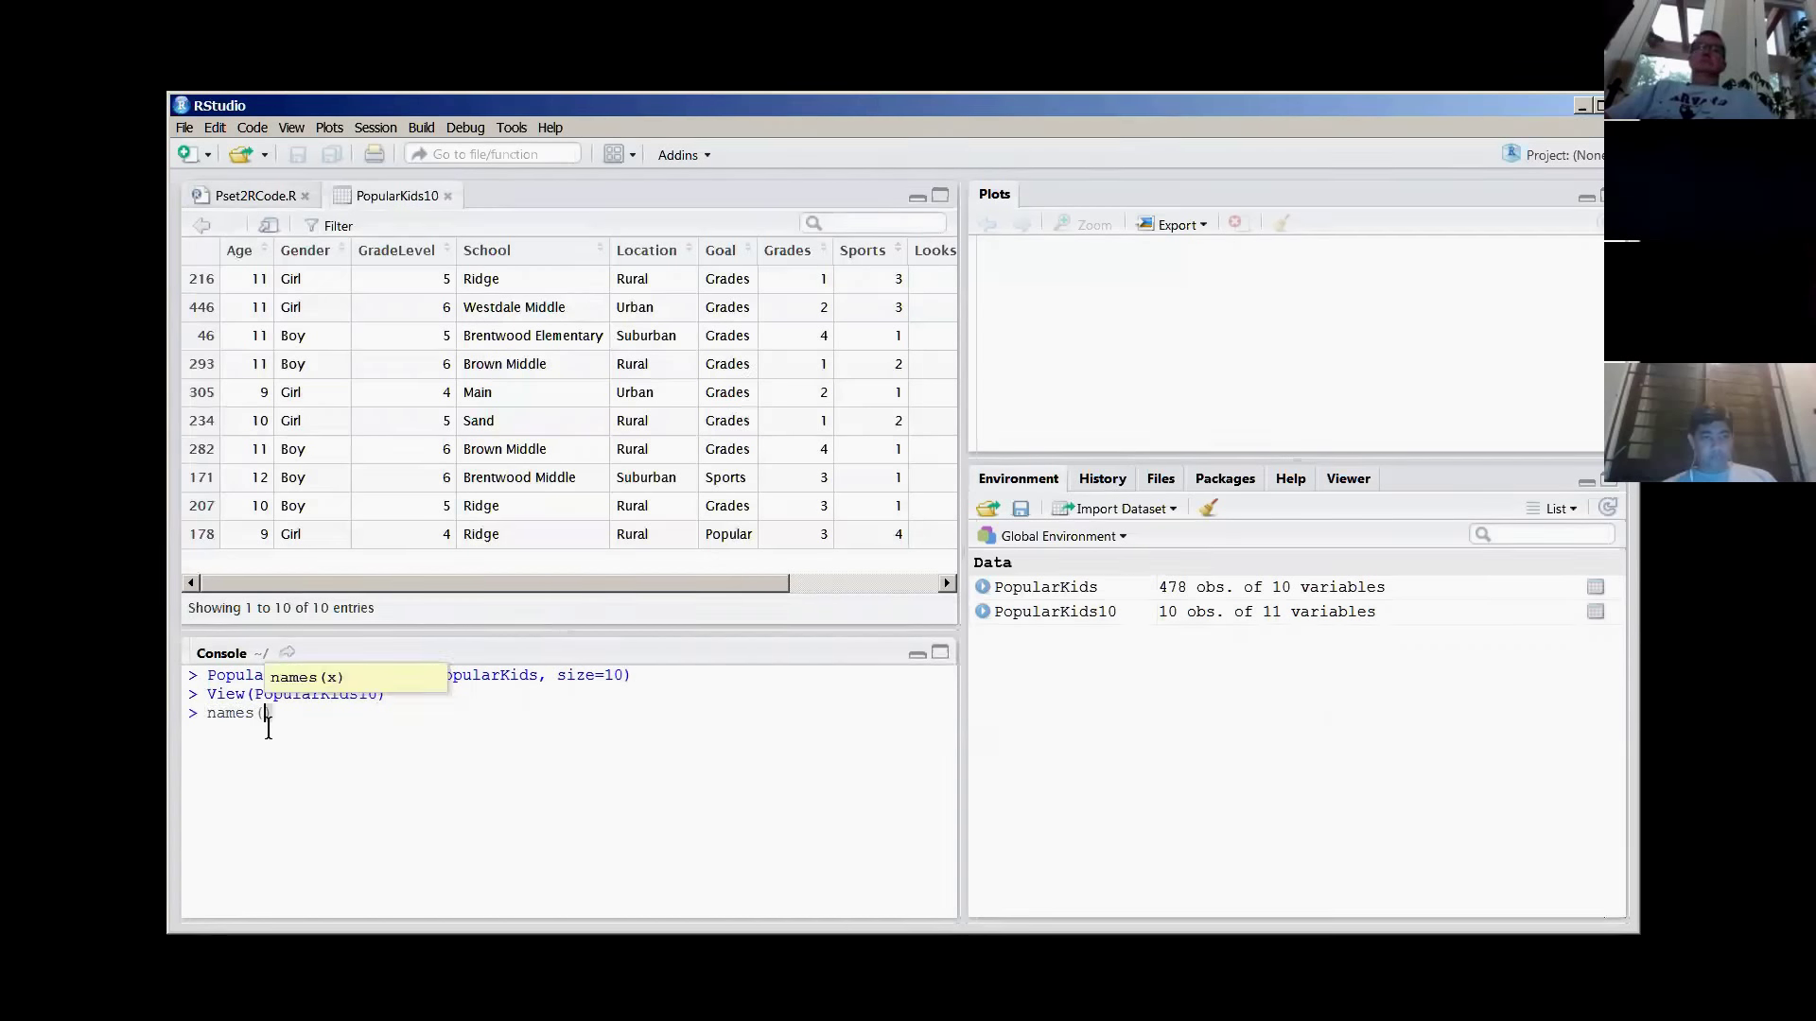
pyautogui.write('Popular')
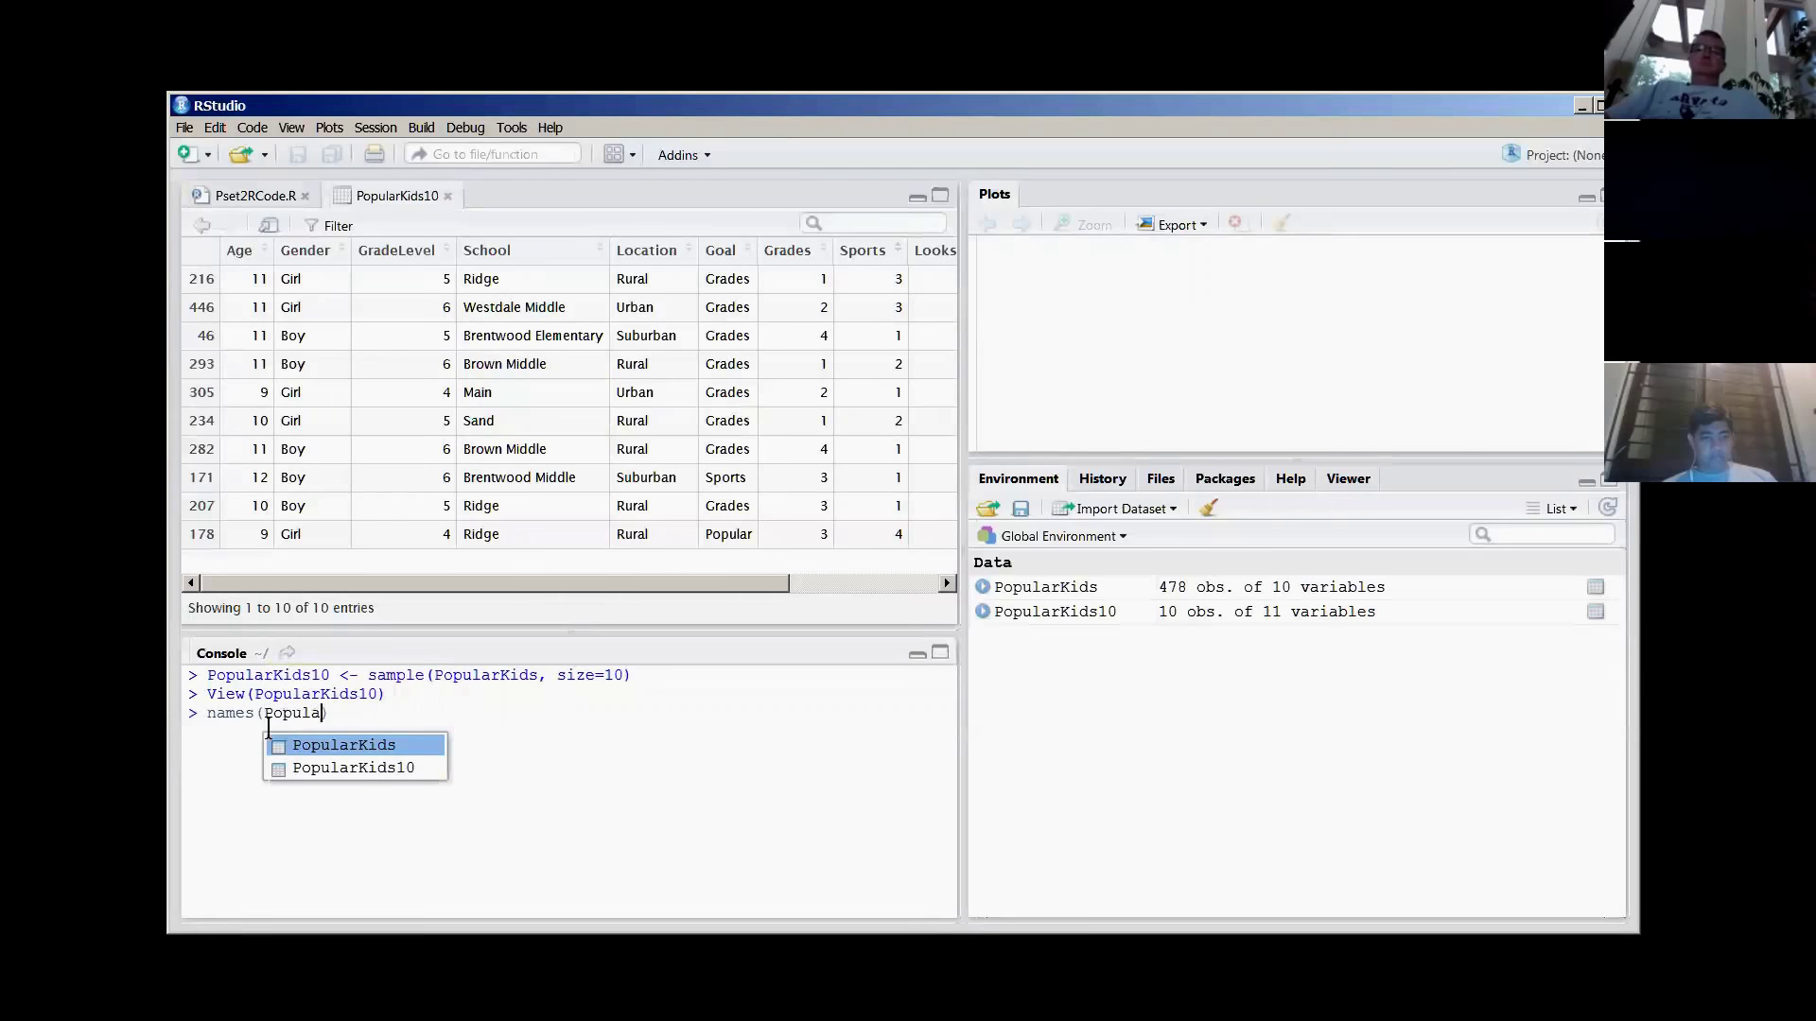
pyautogui.press('Down')
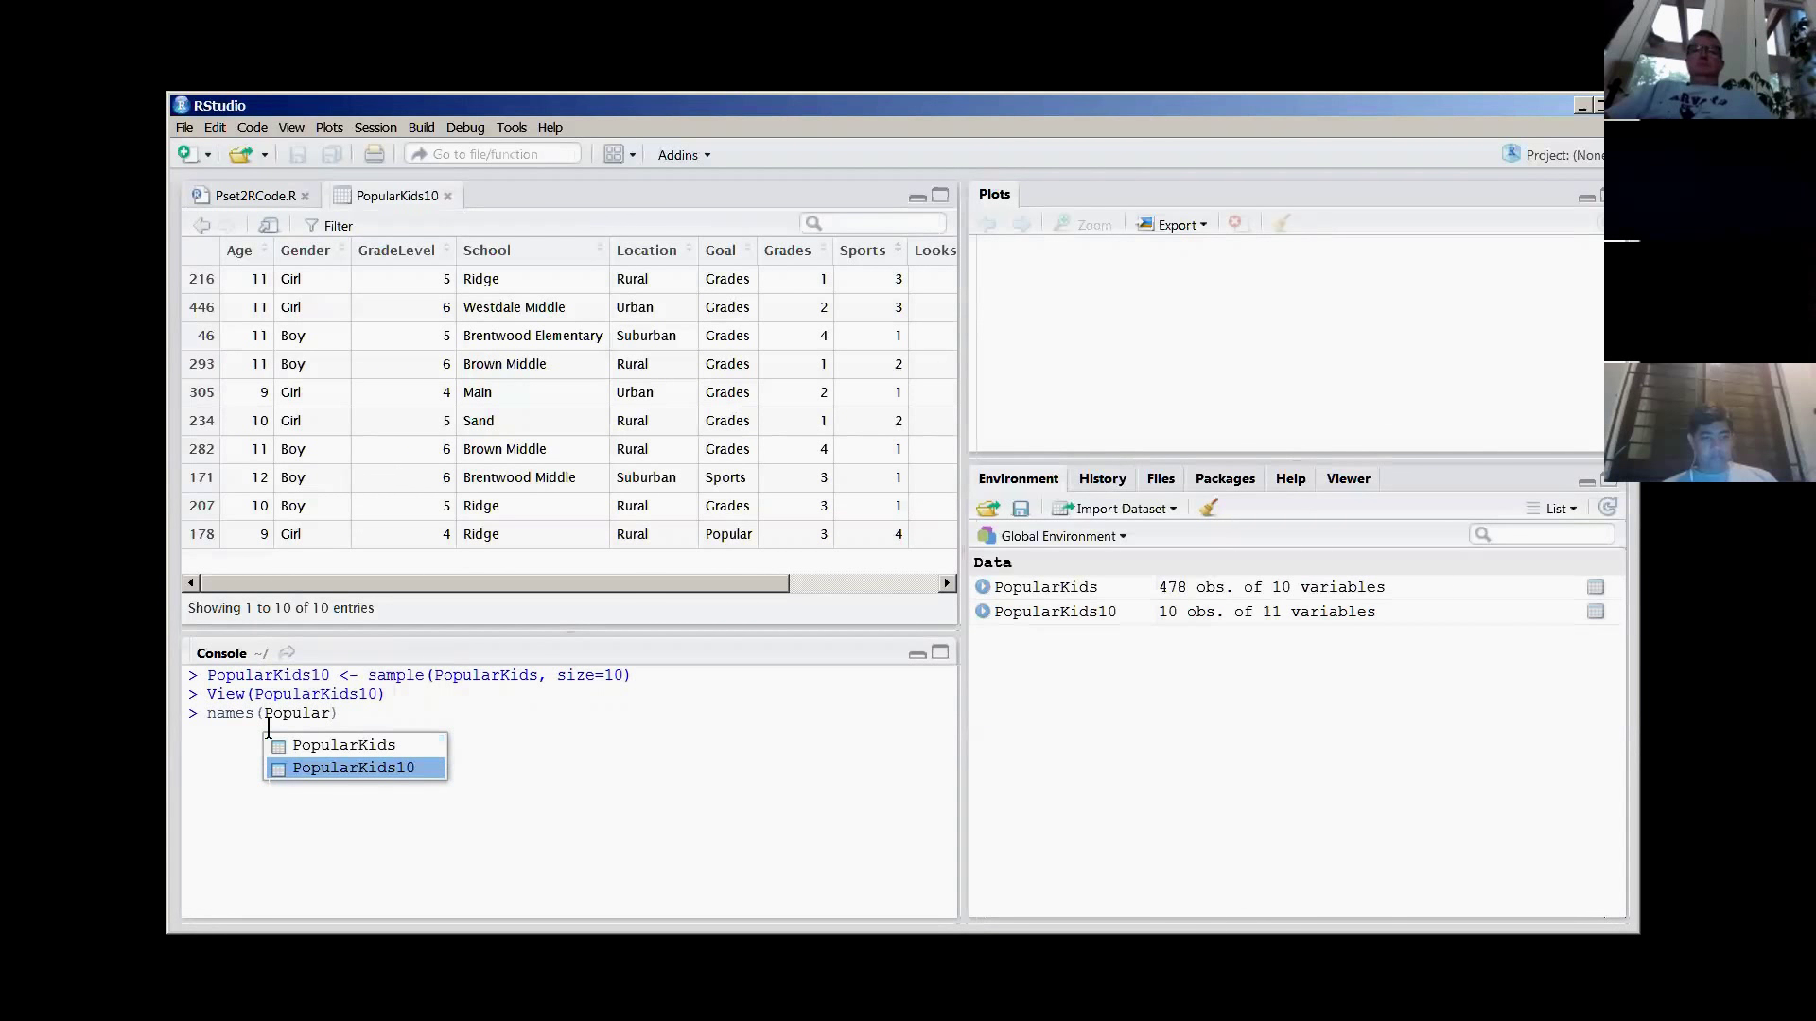
pyautogui.press('Return')
pyautogui.press('Return')
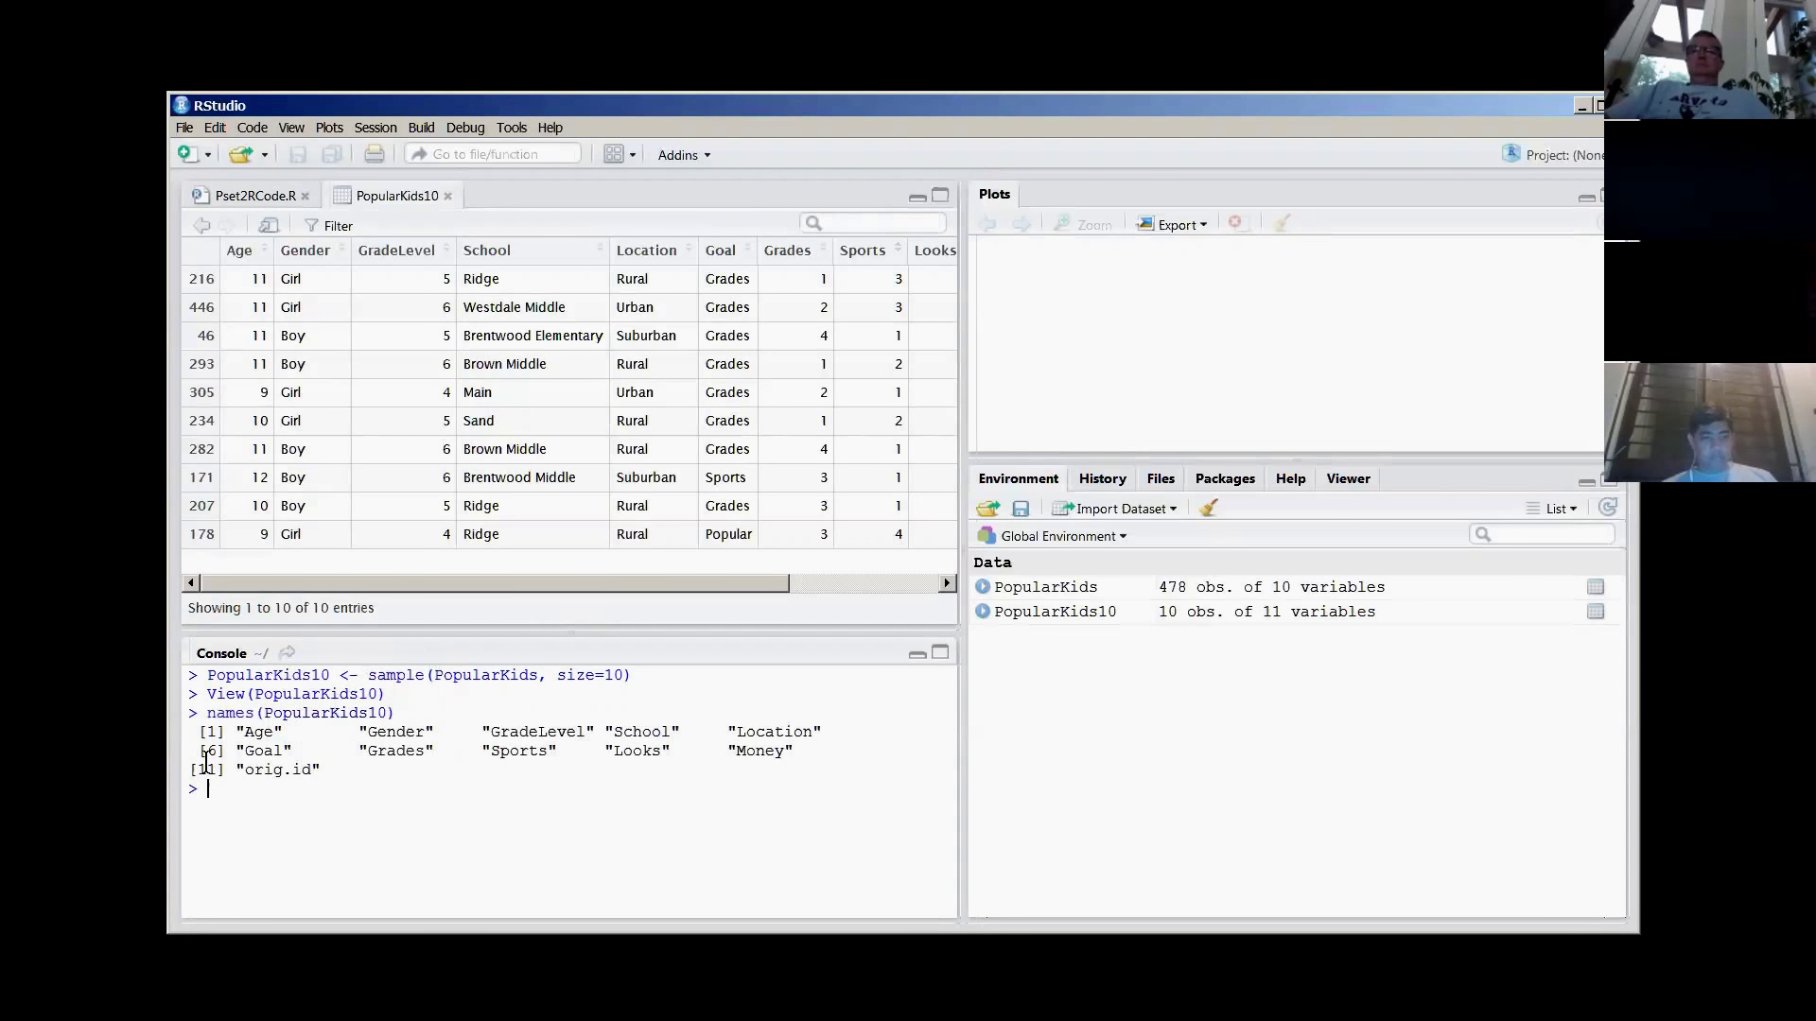
pyautogui.moveTo(193, 729); pyautogui.dragTo(843, 733)
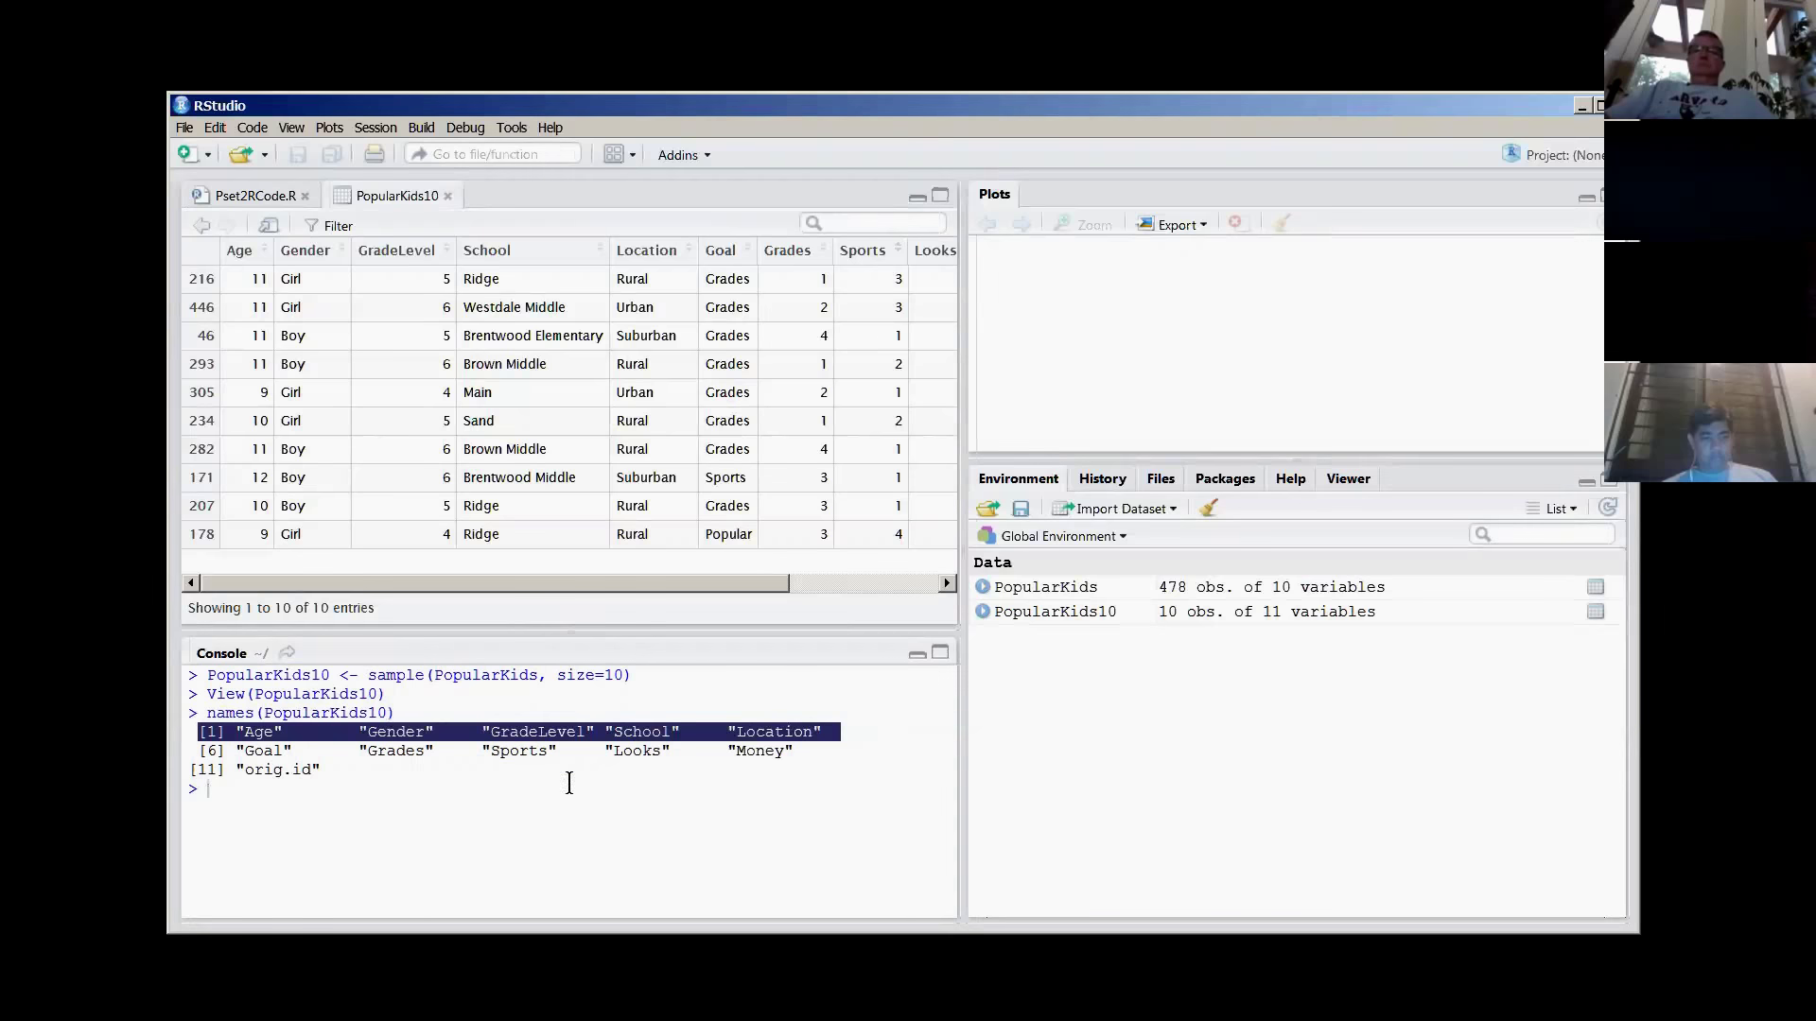
pyautogui.moveTo(191, 768)
pyautogui.mouseDown()
pyautogui.moveTo(203, 788)
pyautogui.moveTo(348, 770)
pyautogui.moveTo(185, 734)
pyautogui.mouseUp()
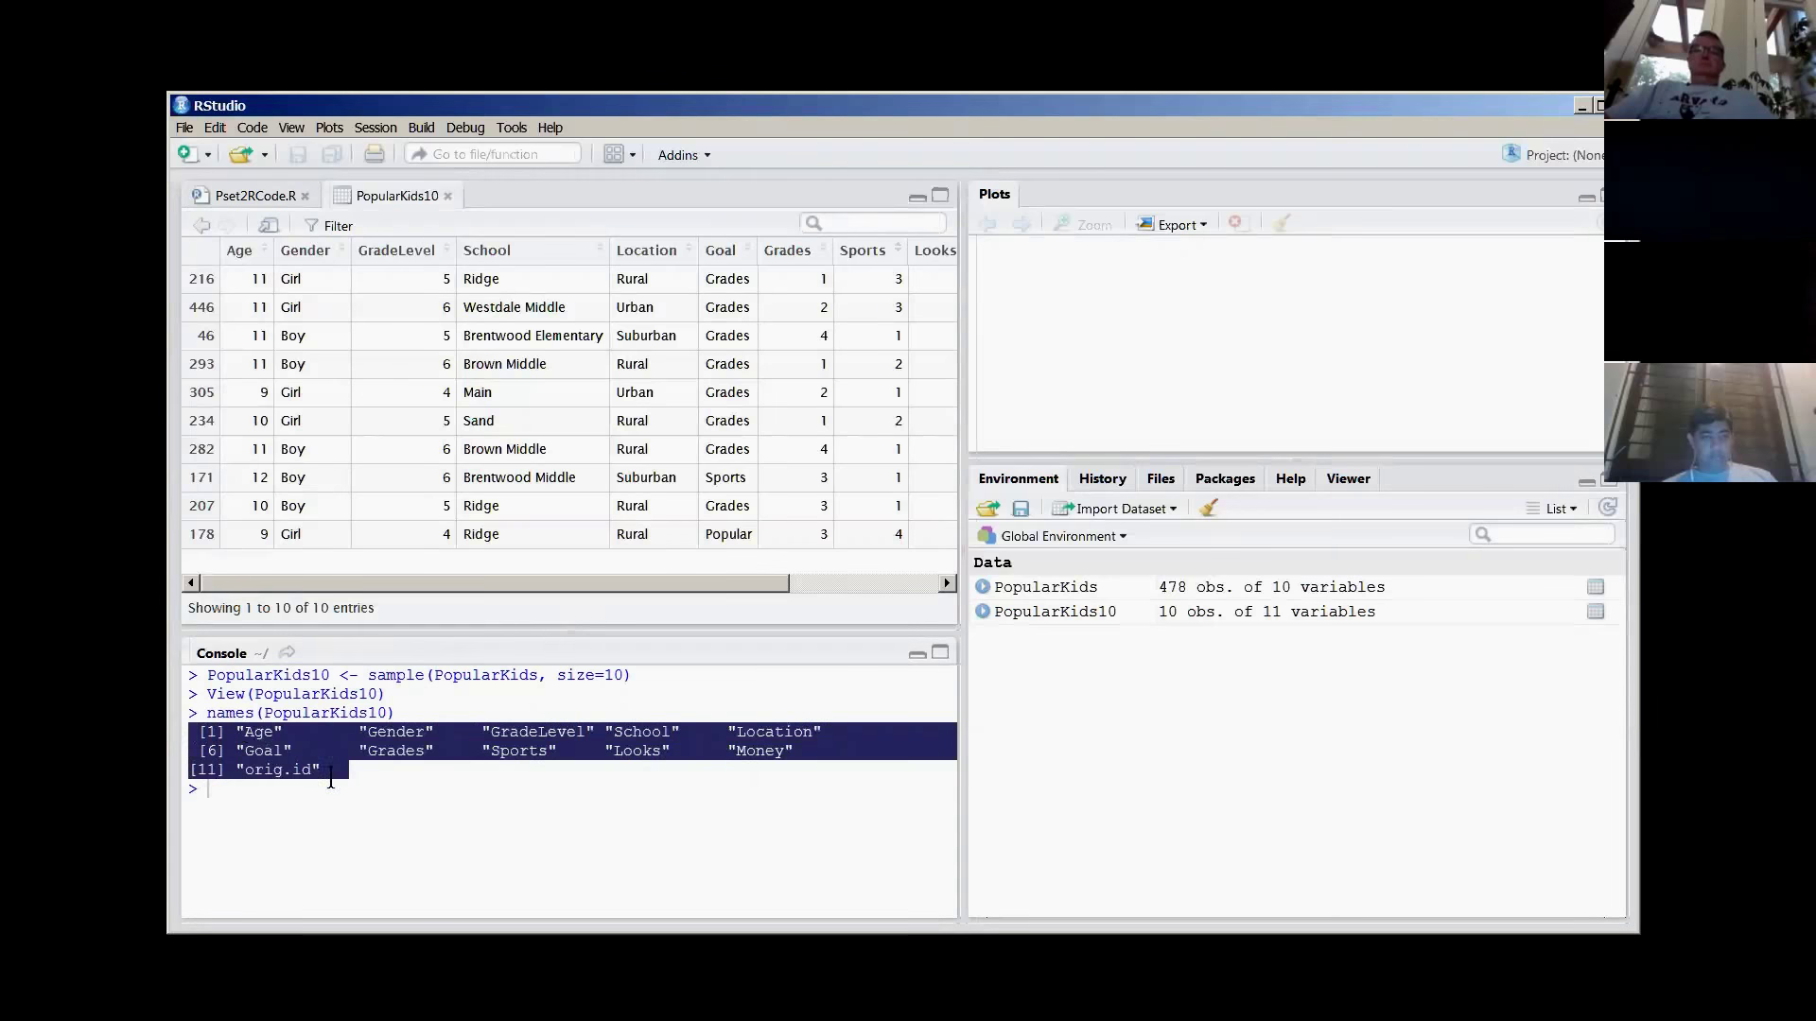
pyautogui.click(497, 775)
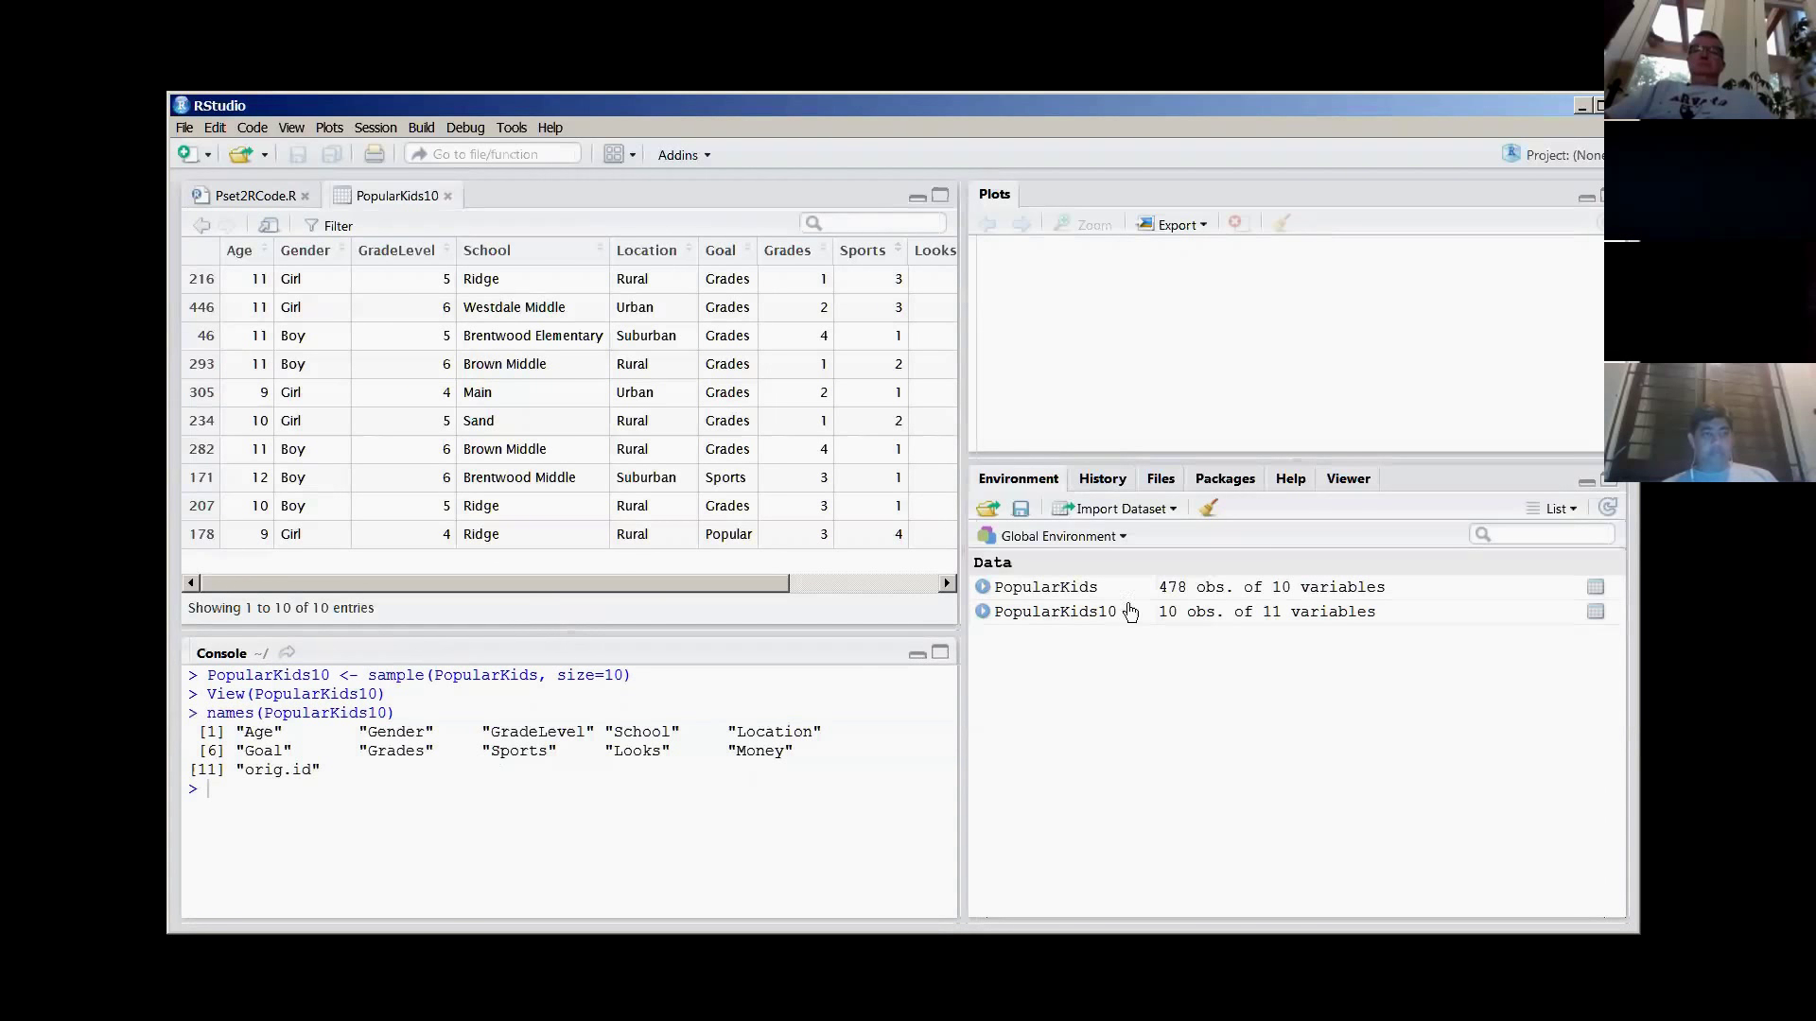
# - Examine the remaining columns of the PopularKids10 spreadsheet through orig.id, and return to the first columns
pyautogui.moveTo(524, 582); pyautogui.dragTo(696, 583)
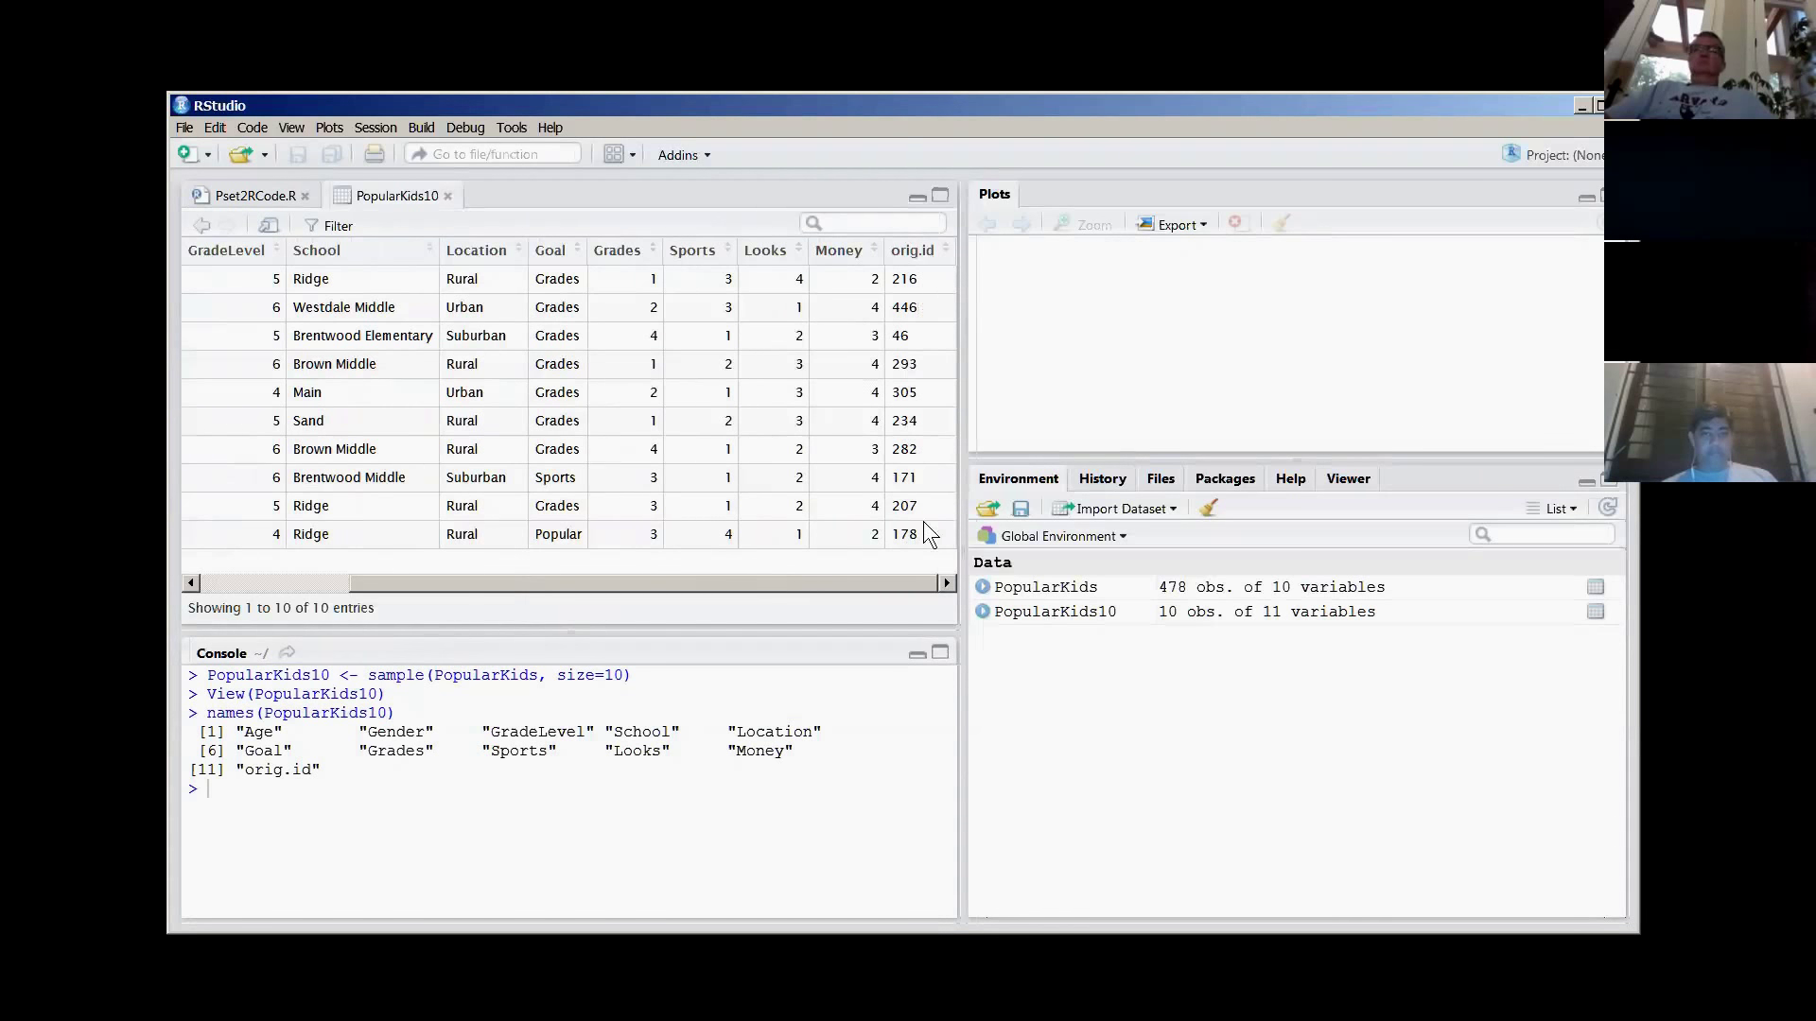
pyautogui.moveTo(779, 583); pyautogui.dragTo(371, 579)
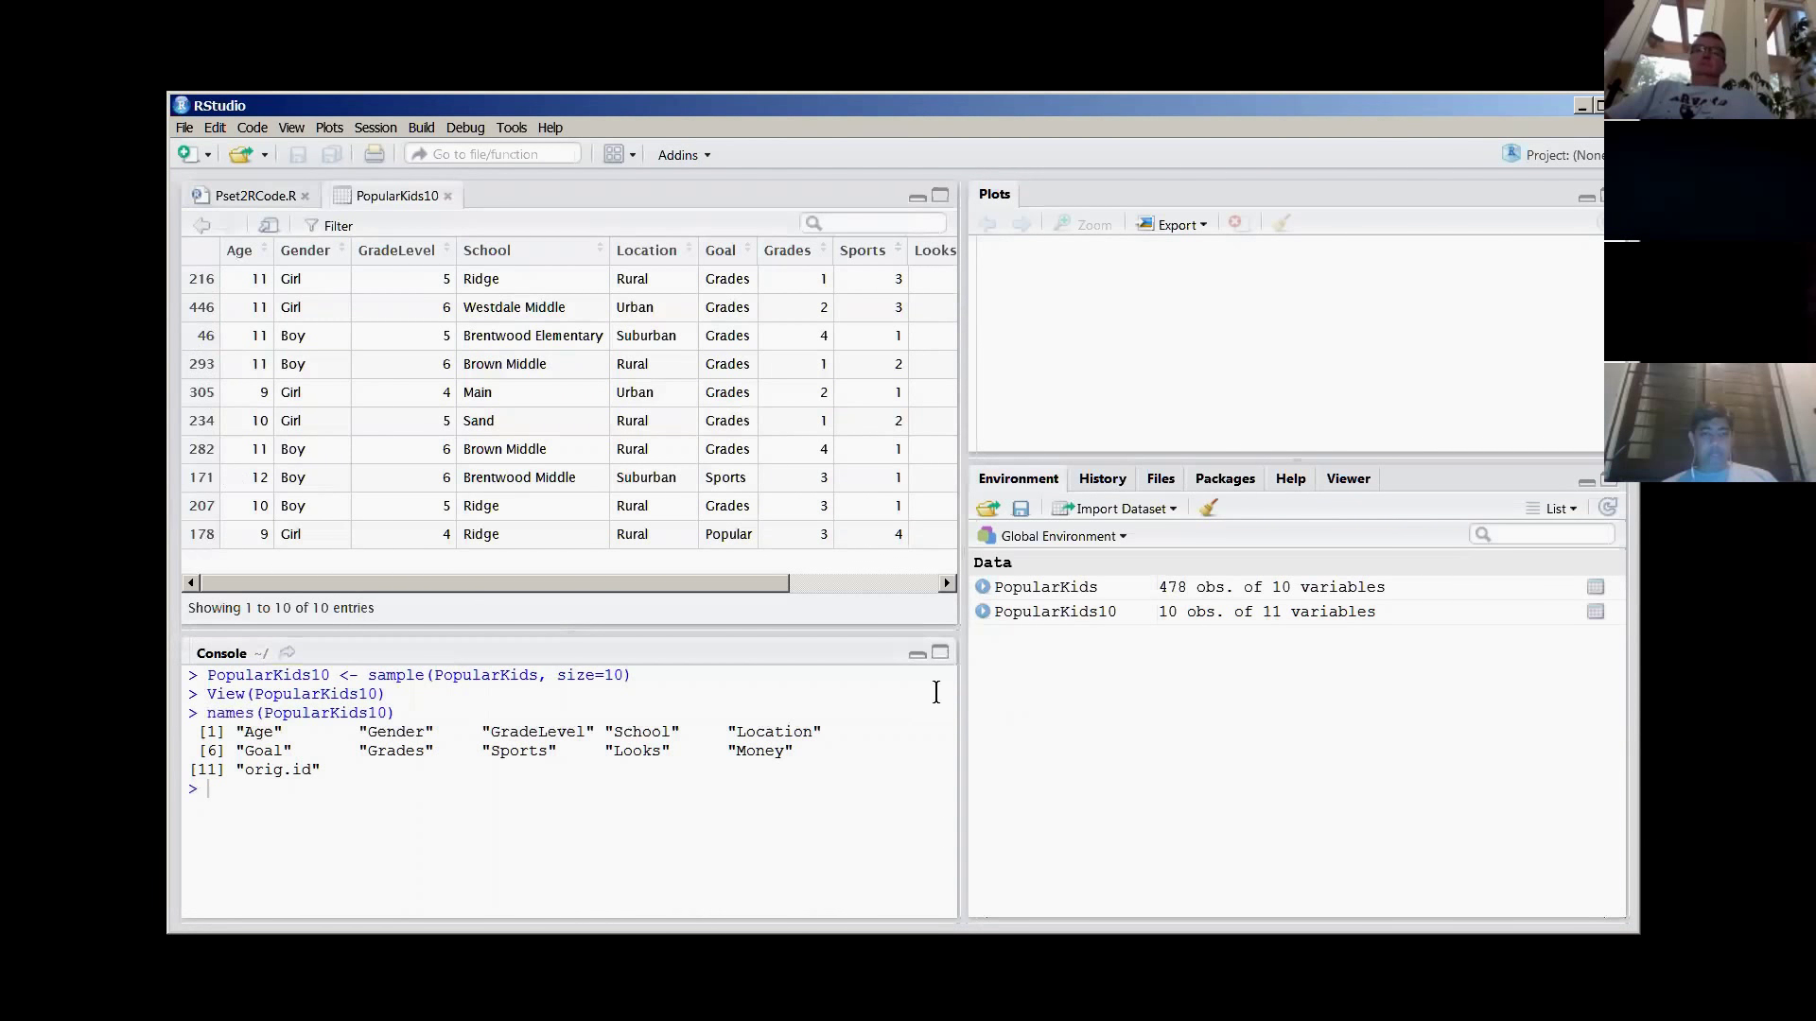
pyautogui.moveTo(306, 583)
pyautogui.mouseDown()
pyautogui.moveTo(707, 583)
pyautogui.moveTo(309, 582)
pyautogui.mouseUp()
pyautogui.moveTo(575, 587); pyautogui.dragTo(776, 588)
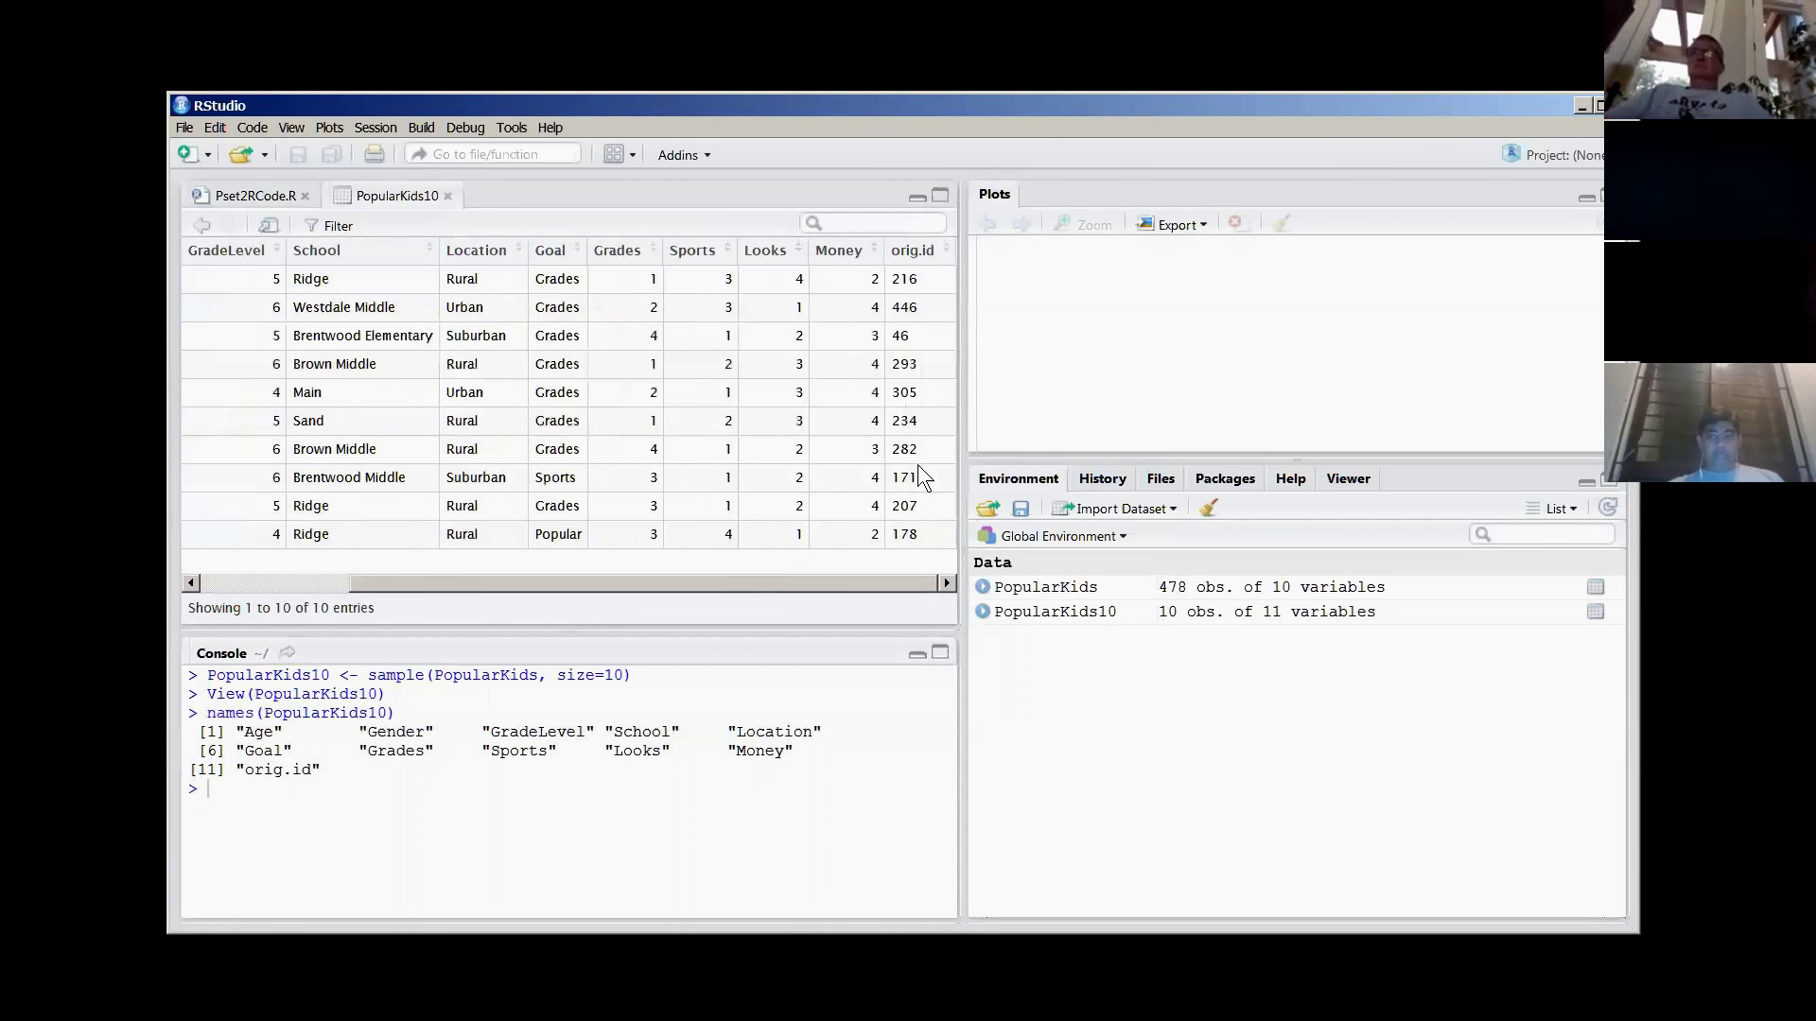
pyautogui.moveTo(879, 582); pyautogui.dragTo(495, 576)
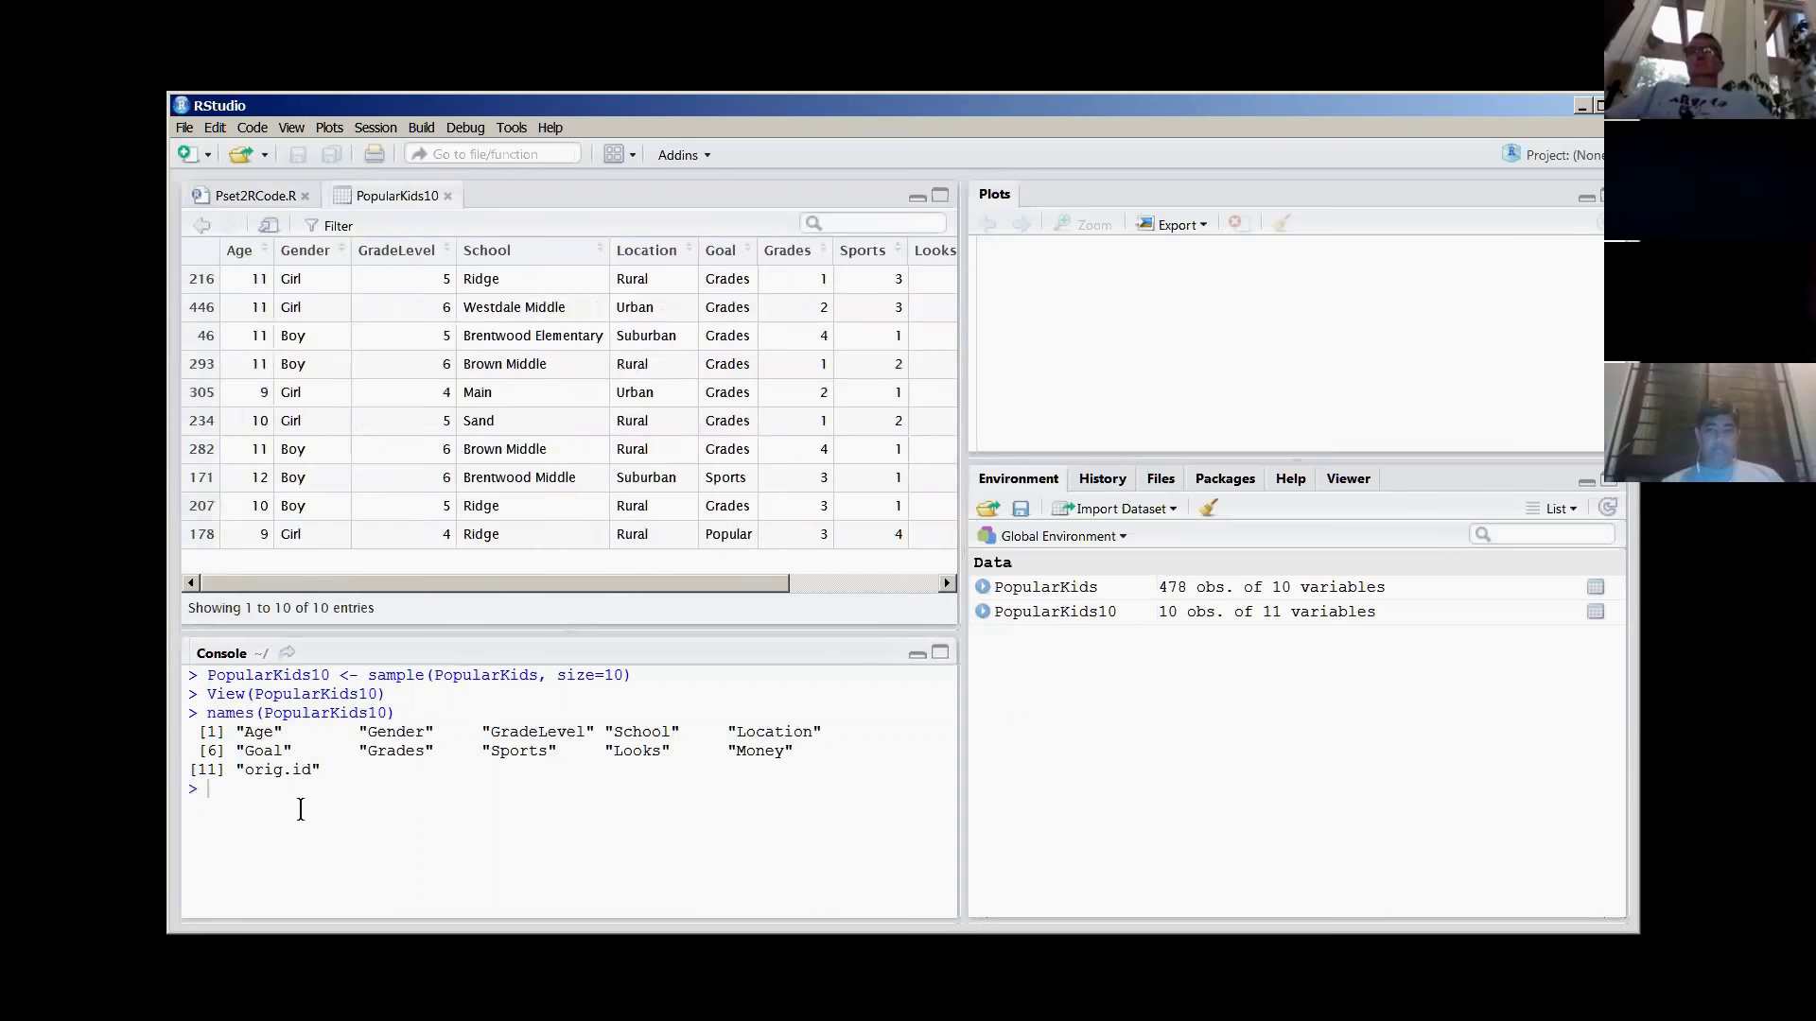
# - Return to the Pset2RCode.R script and insert a blank line below the PopularKids25 sample command on line 78
pyautogui.click(261, 196)
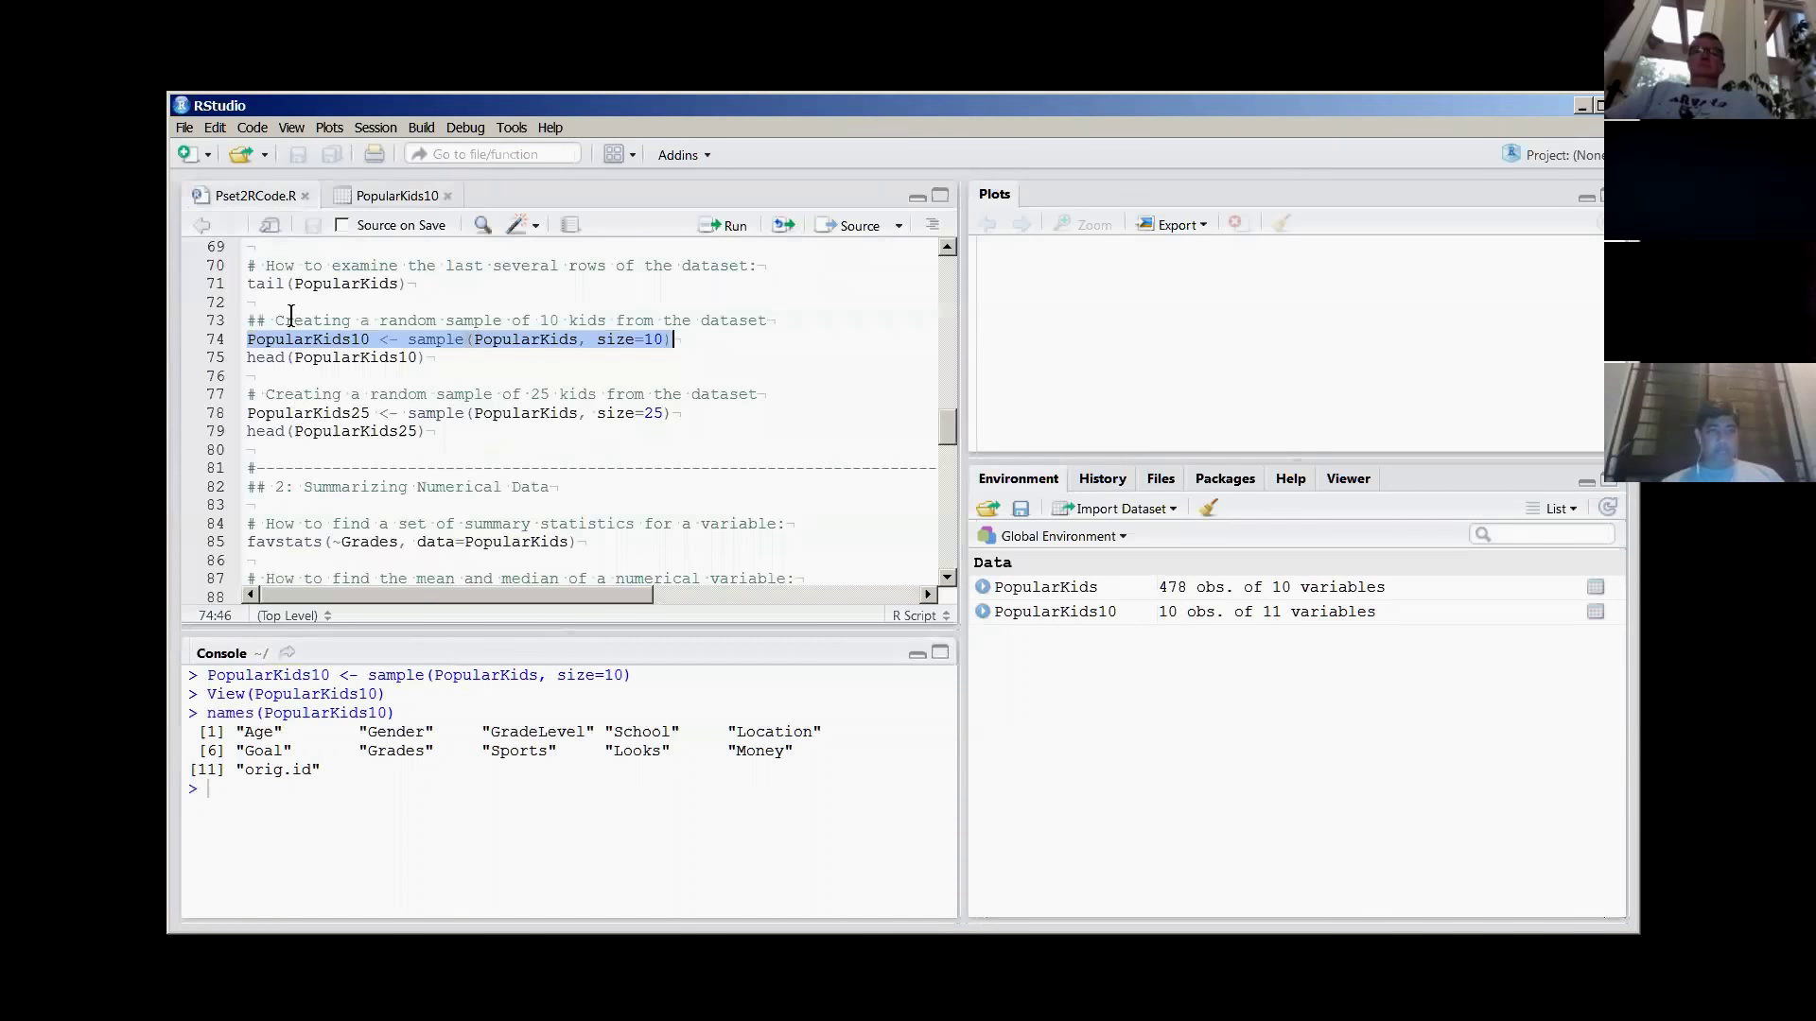
pyautogui.click(274, 376)
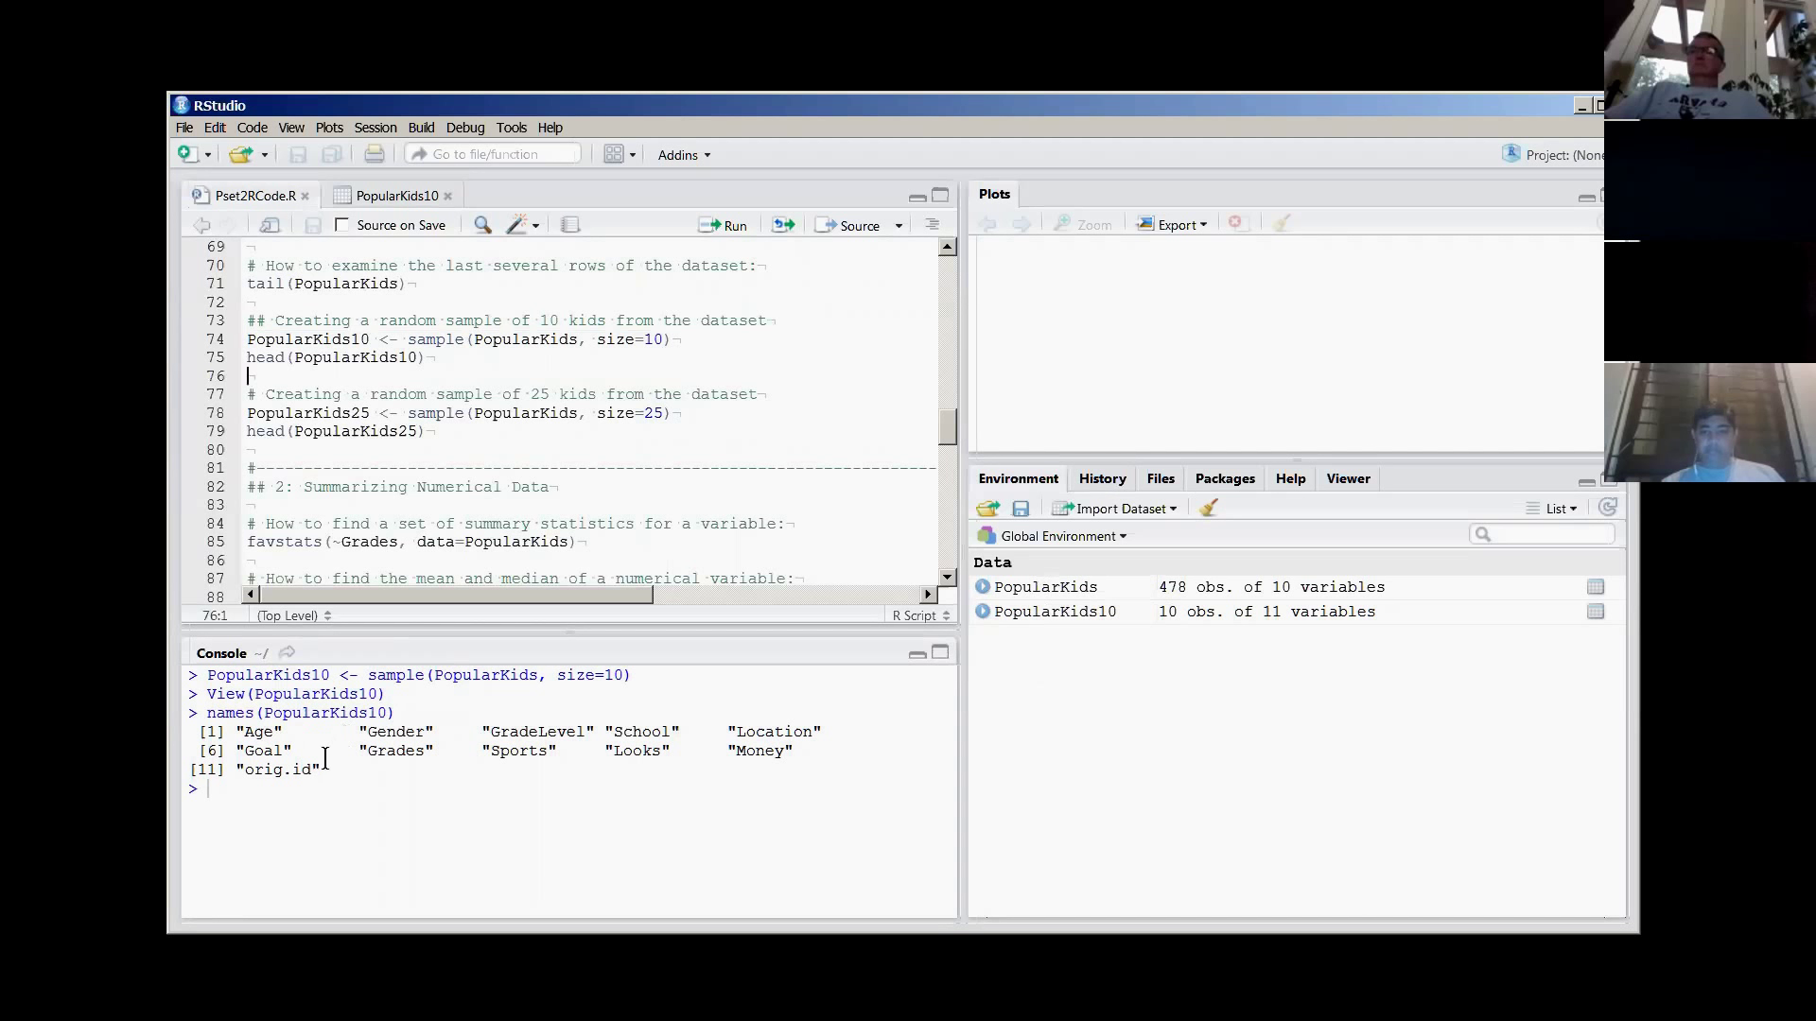
pyautogui.click(372, 451)
pyautogui.moveTo(724, 414); pyautogui.dragTo(248, 413)
pyautogui.click(715, 419)
pyautogui.press('Return')
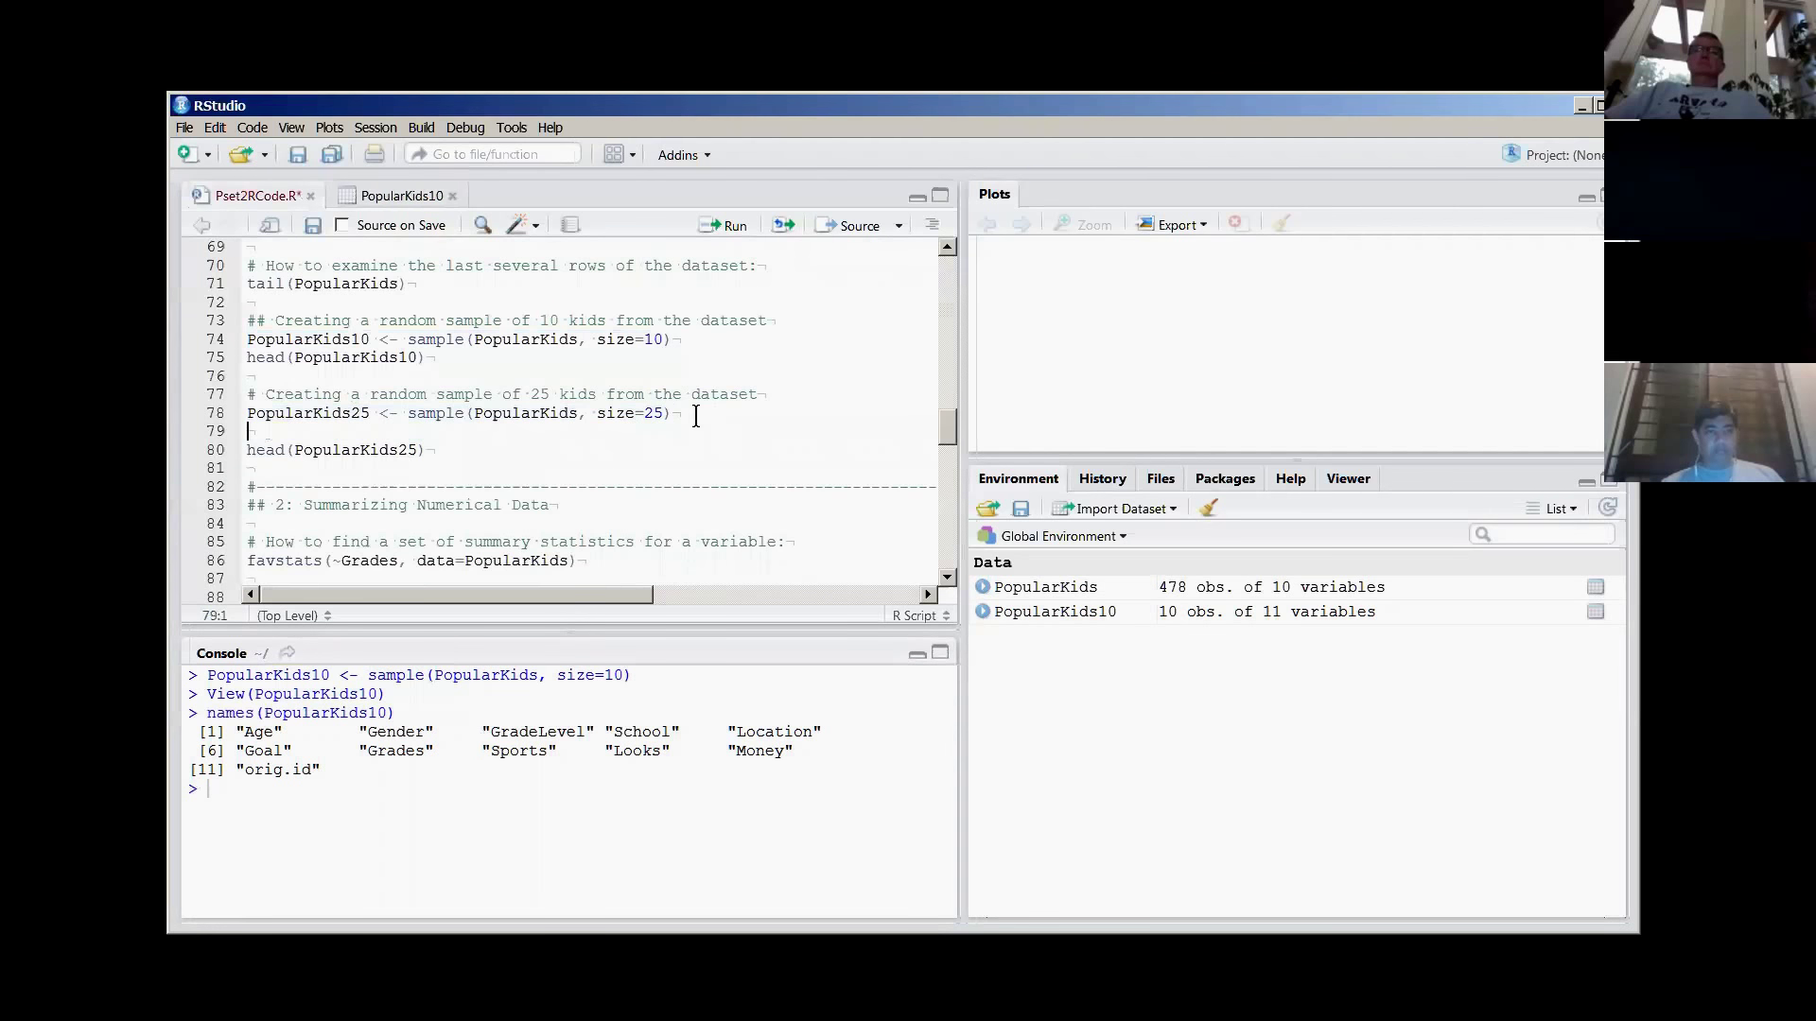
# - Examine the assignment arrow and the expressions on either side of it in the PopularKids25 command on line 78
pyautogui.press('Up')
pyautogui.hotkey('shift', 'Right')
pyautogui.hotkey('shift', 'Right')
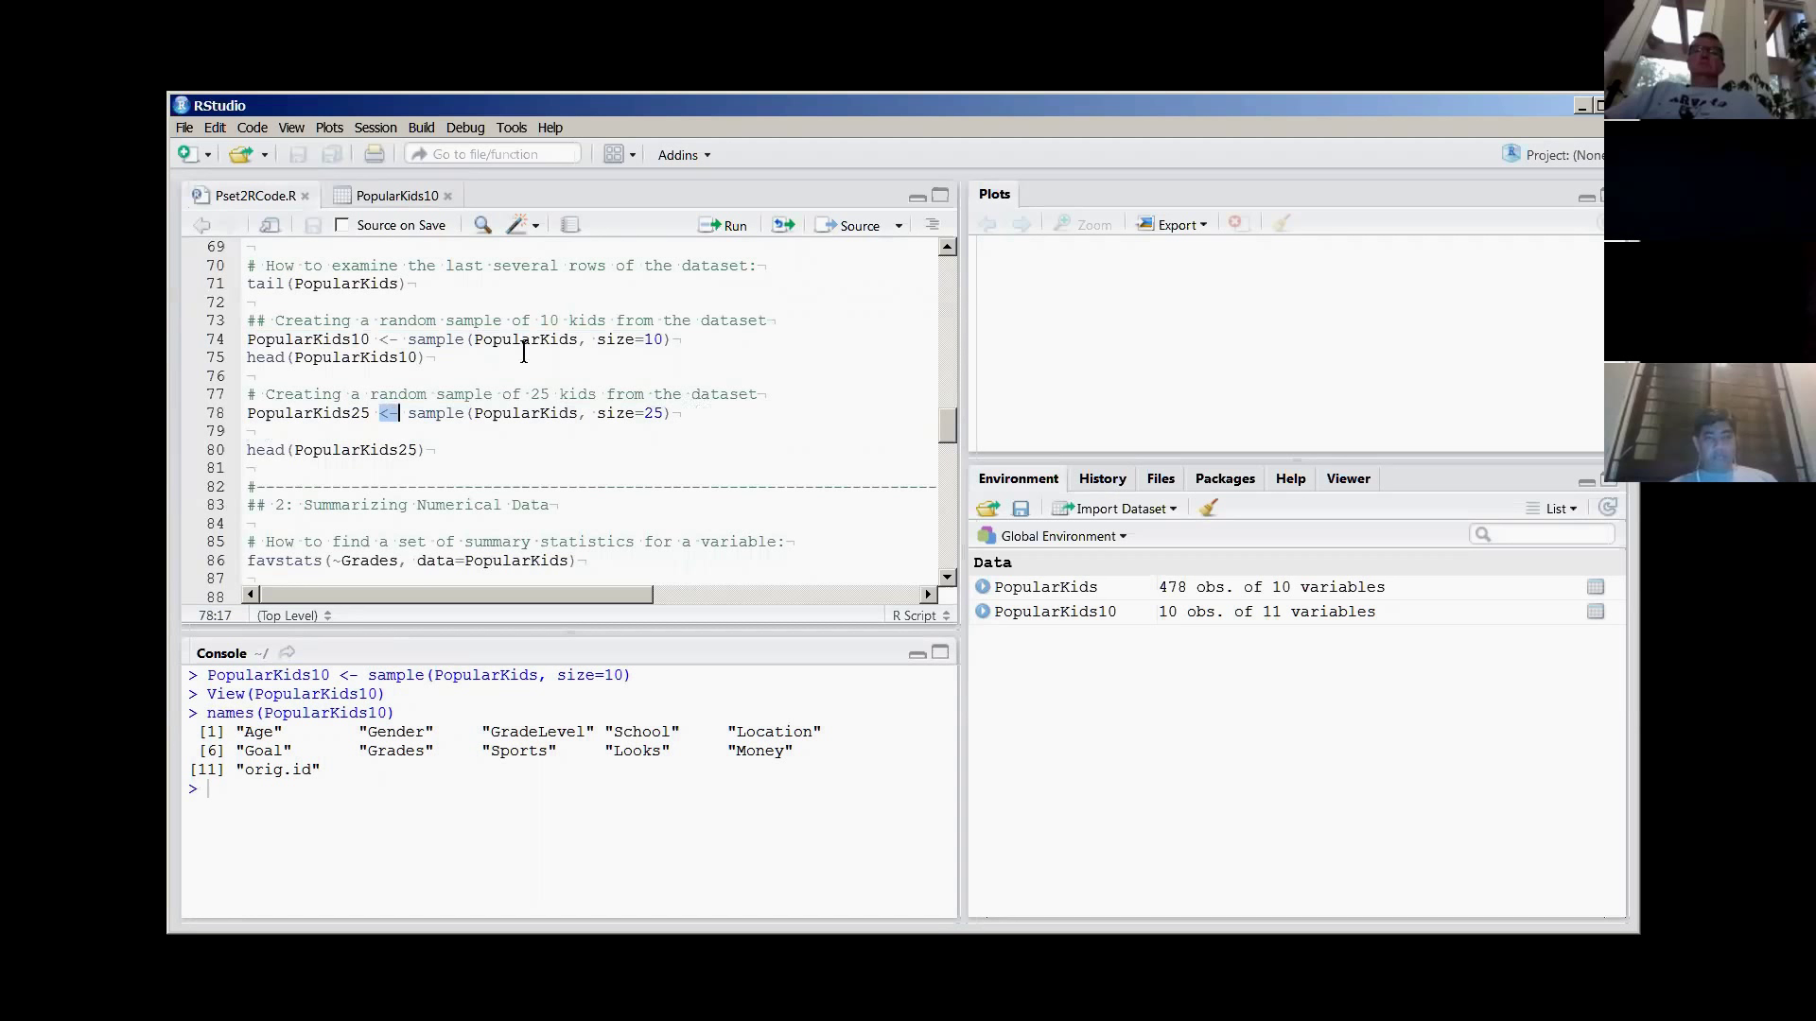
pyautogui.moveTo(396, 416); pyautogui.dragTo(372, 411)
pyautogui.click(401, 413)
pyautogui.click(700, 412)
pyautogui.press('Right')
pyautogui.click(379, 413)
pyautogui.click(283, 432)
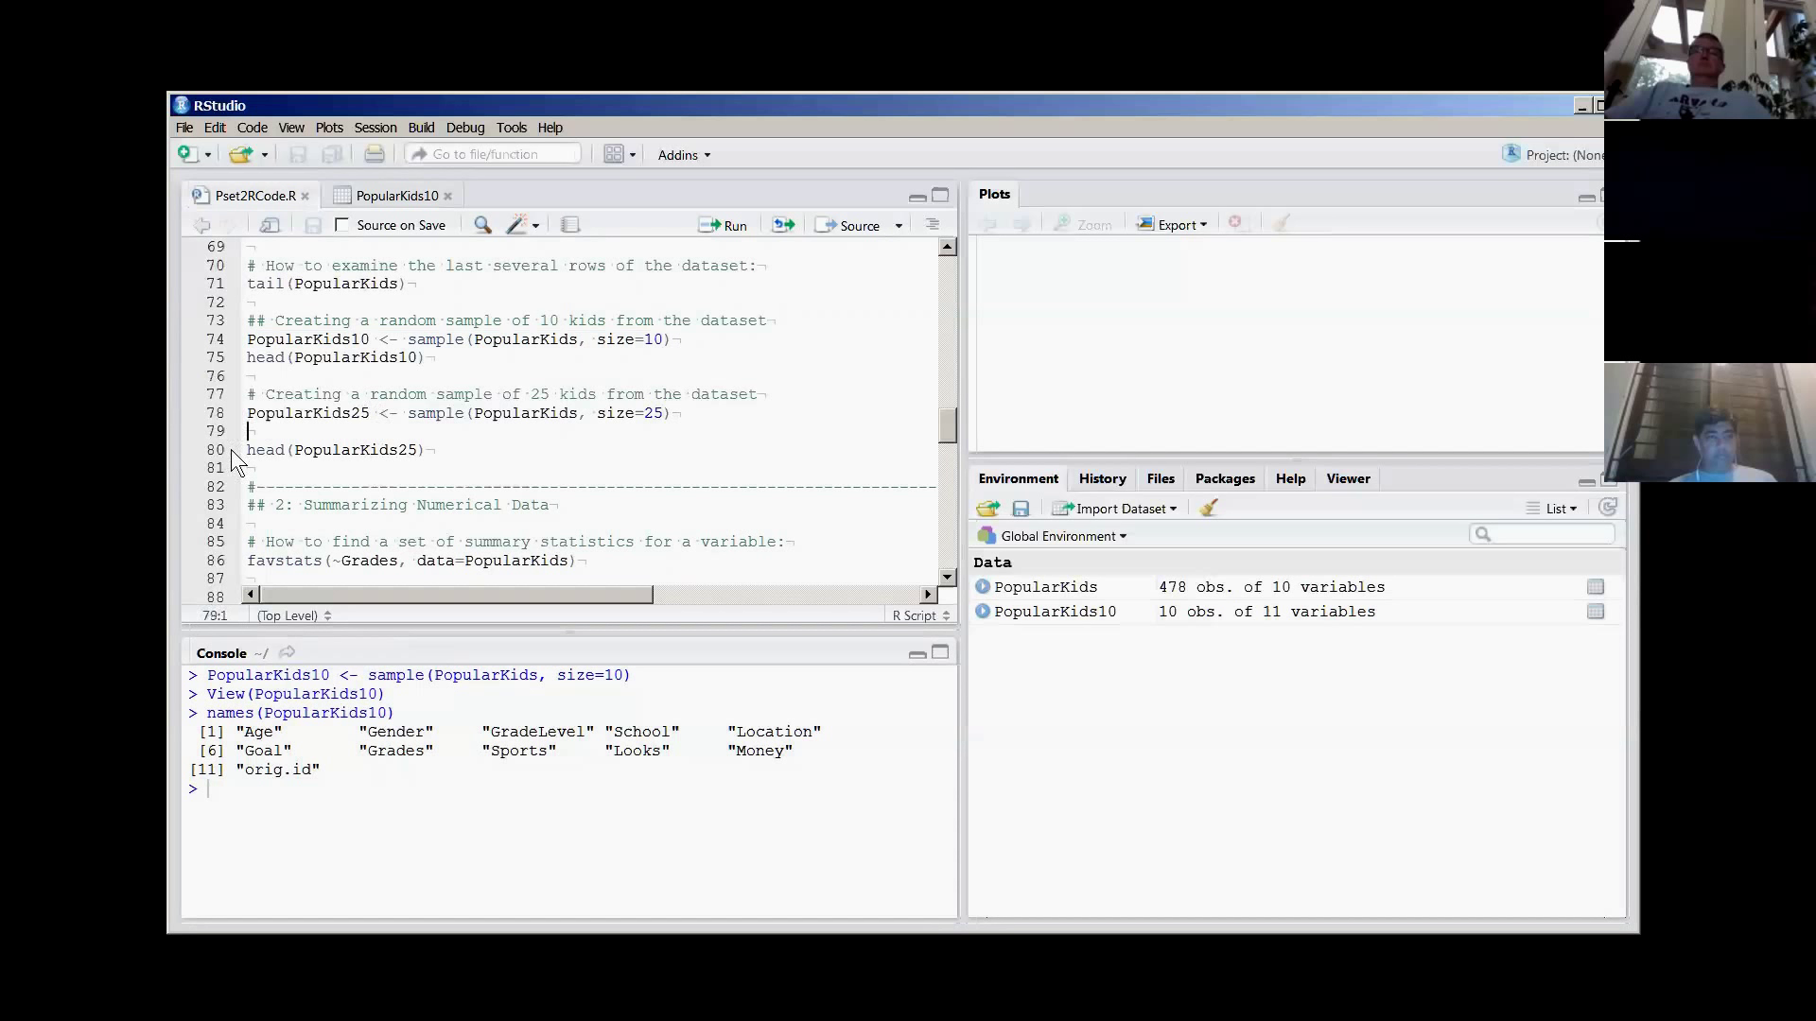
# - Start an example assignment on line 80 with "thingBeingDefined <-", leaving blank lines above and below it
pyautogui.press('Return')
pyautogui.press('Return')
pyautogui.press('Up')
pyautogui.write('THI')
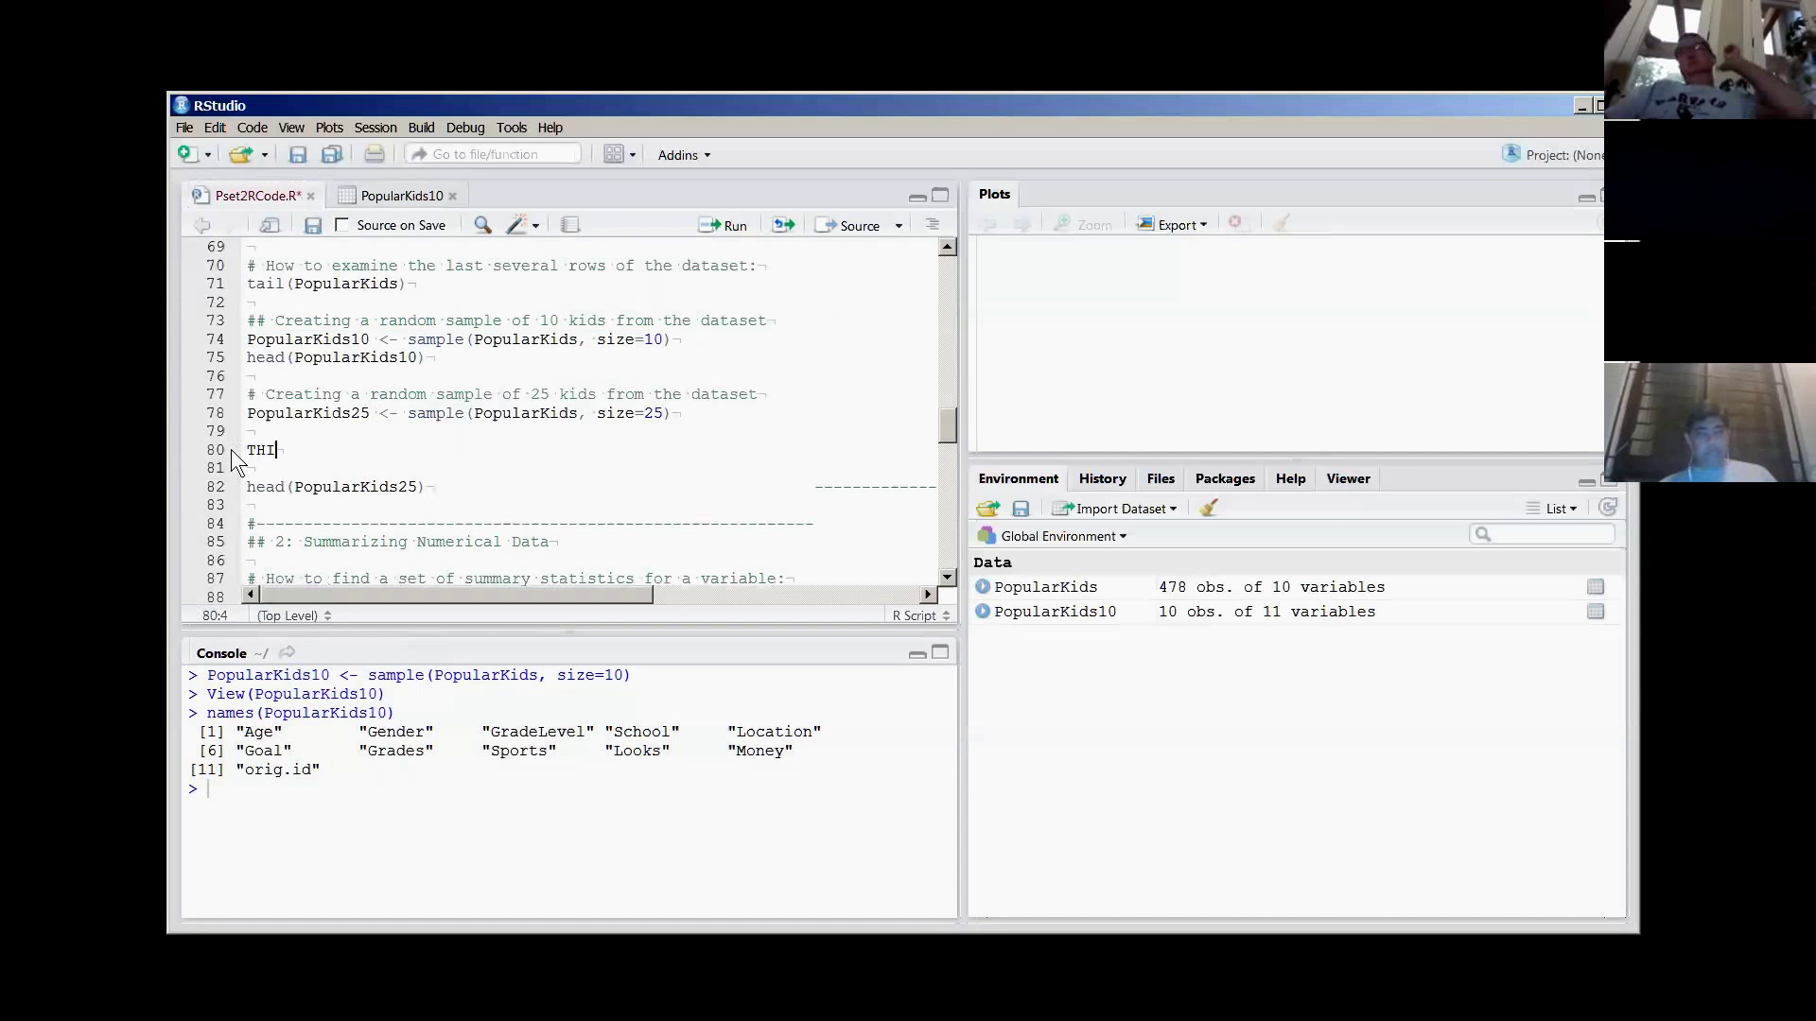
pyautogui.press('BackSpace')
pyautogui.press('BackSpace')
pyautogui.press('BackSpace')
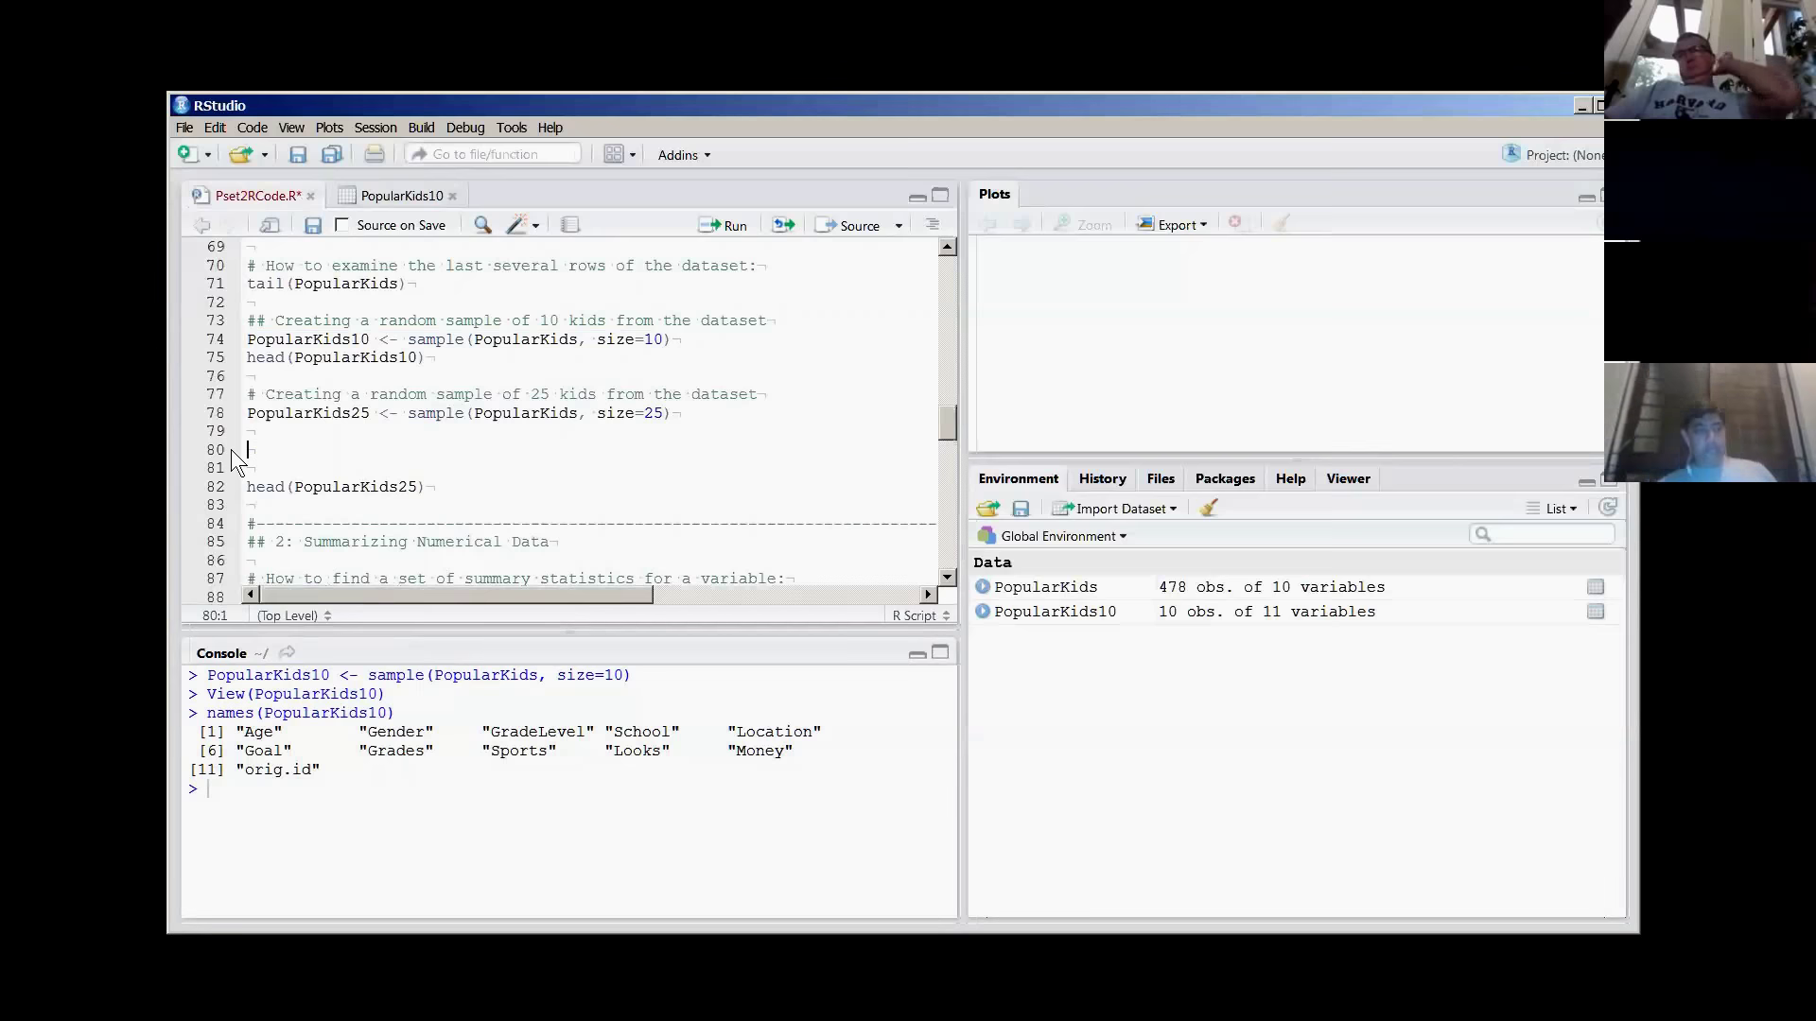
pyautogui.write('thingBeingDefined <- ')
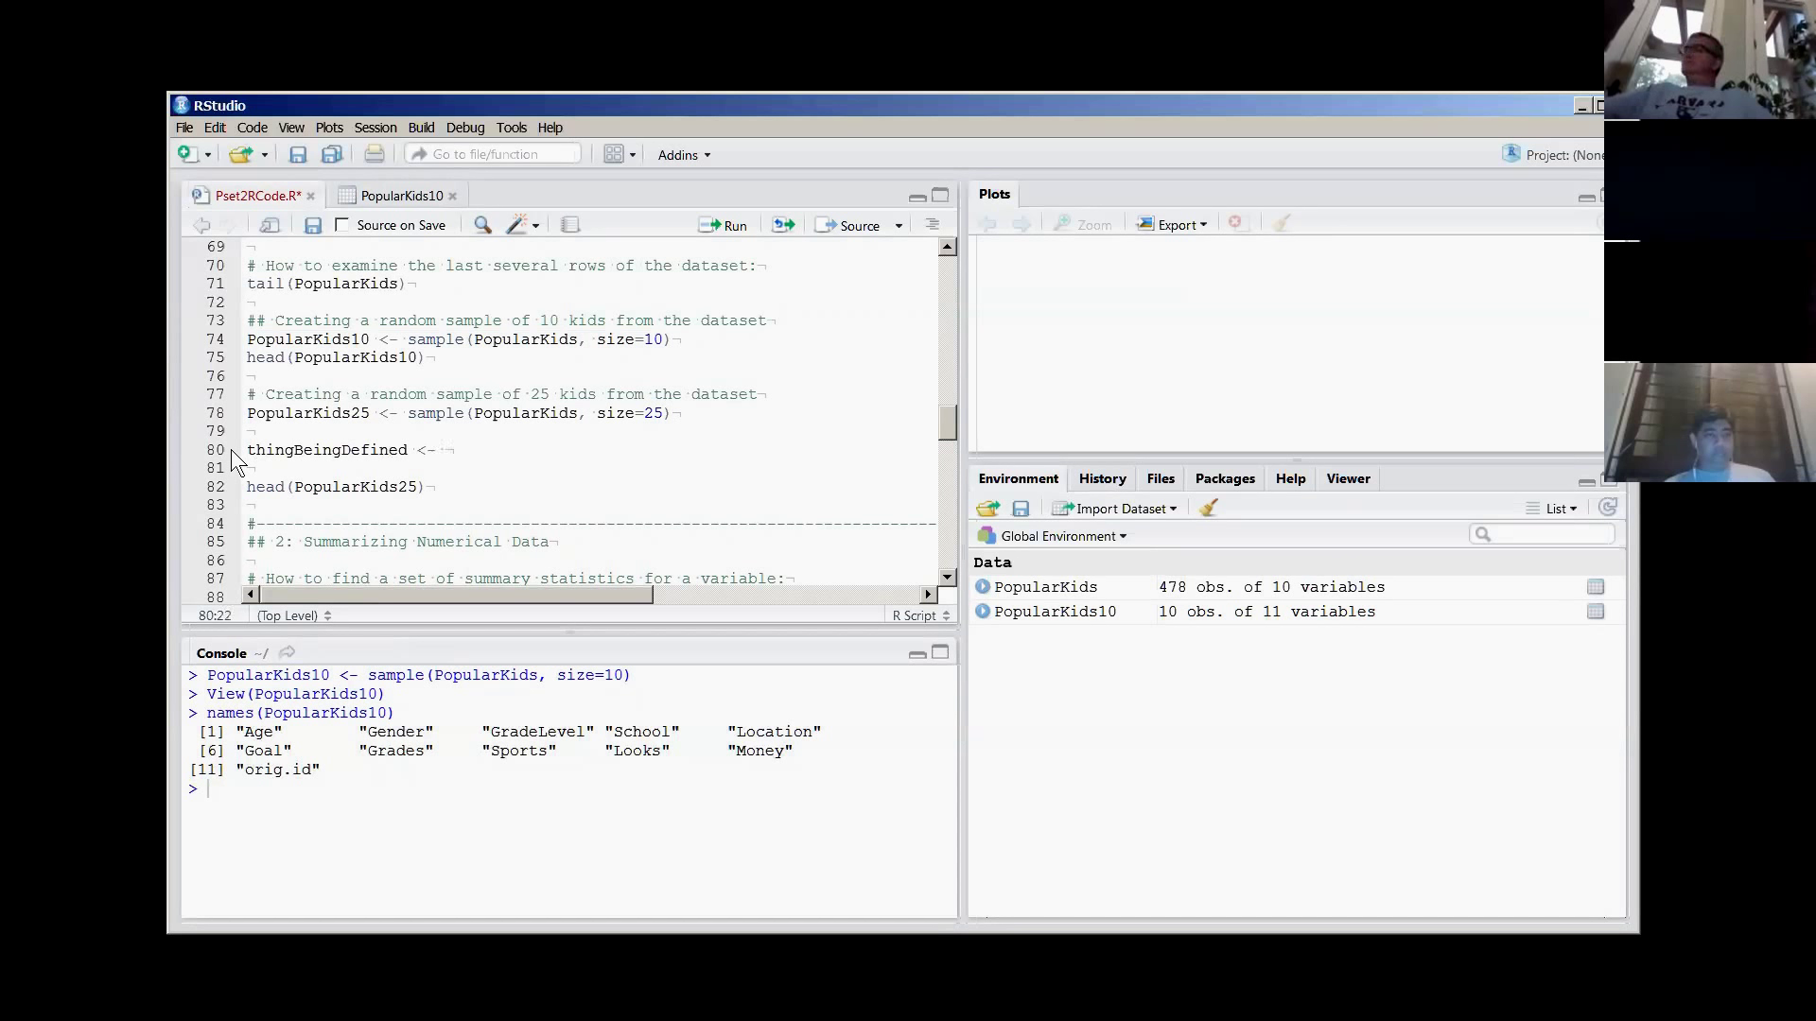
# - Complete the example assignment on line 80 with whateverItIsWeWant after the arrow
pyautogui.write('whatEver')
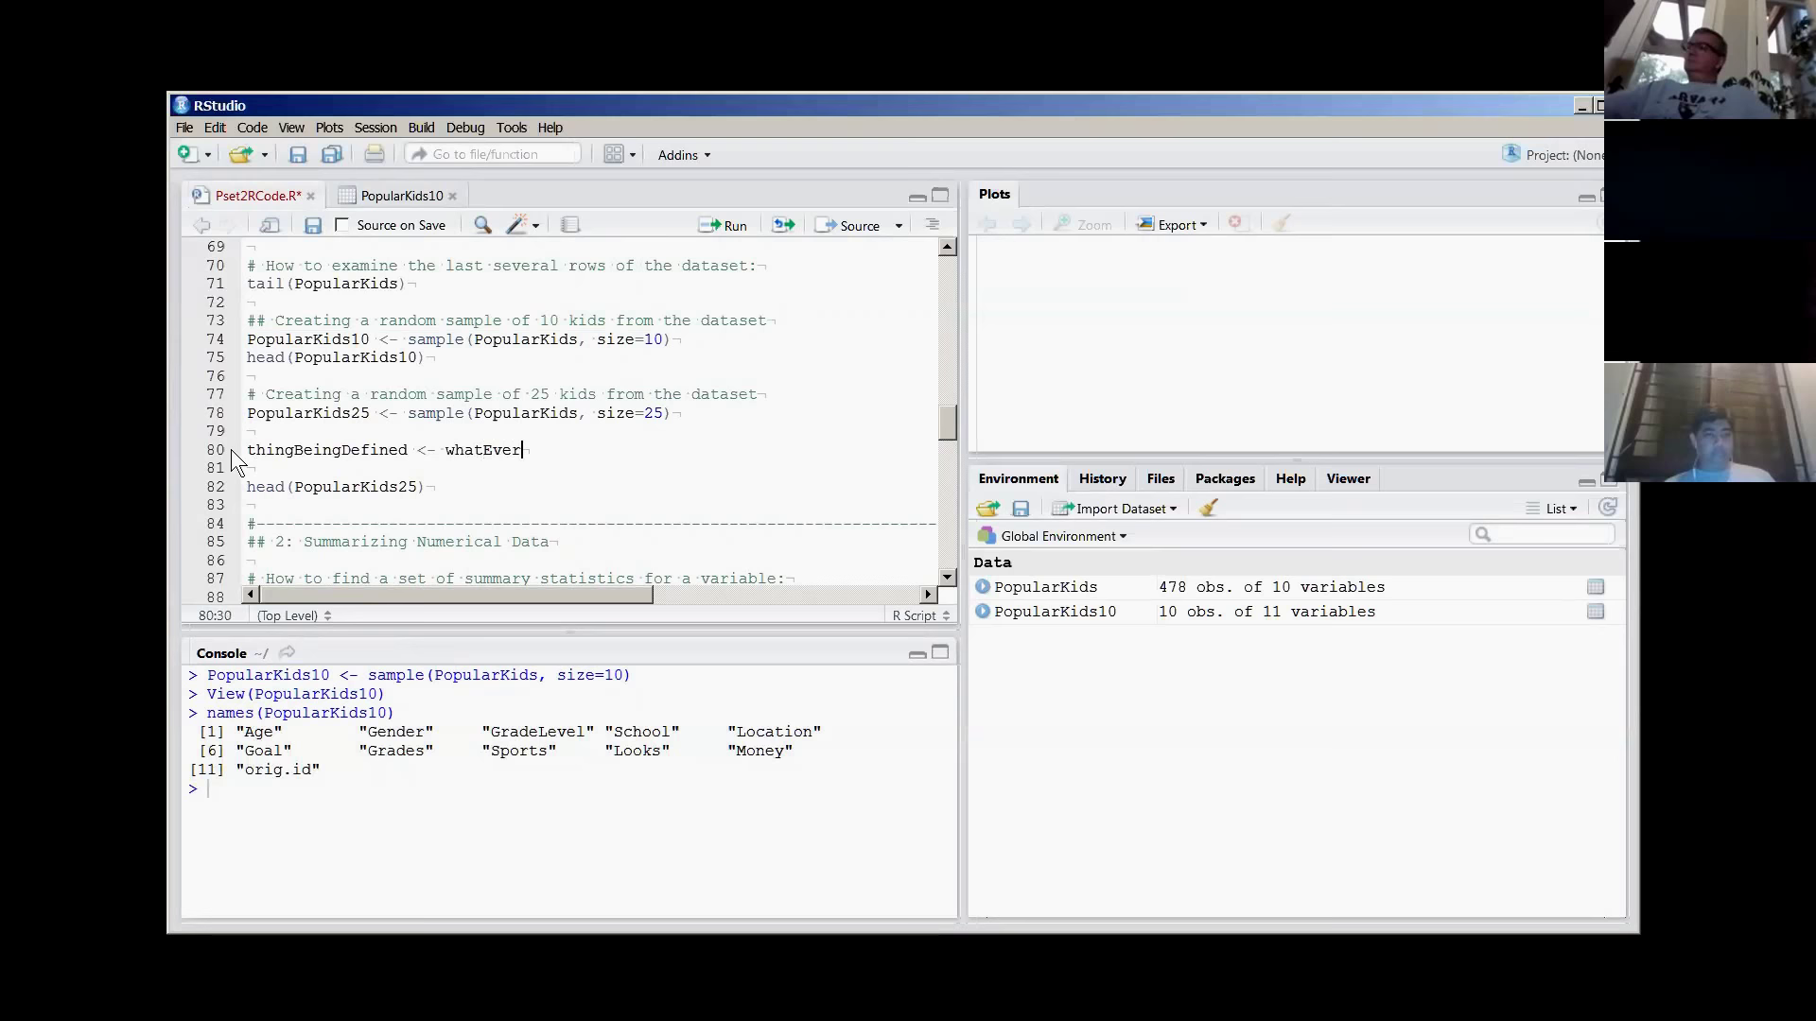
pyautogui.press('BackSpace')
pyautogui.press('BackSpace')
pyautogui.press('BackSpace')
pyautogui.press('BackSpace')
pyautogui.write('everIt')
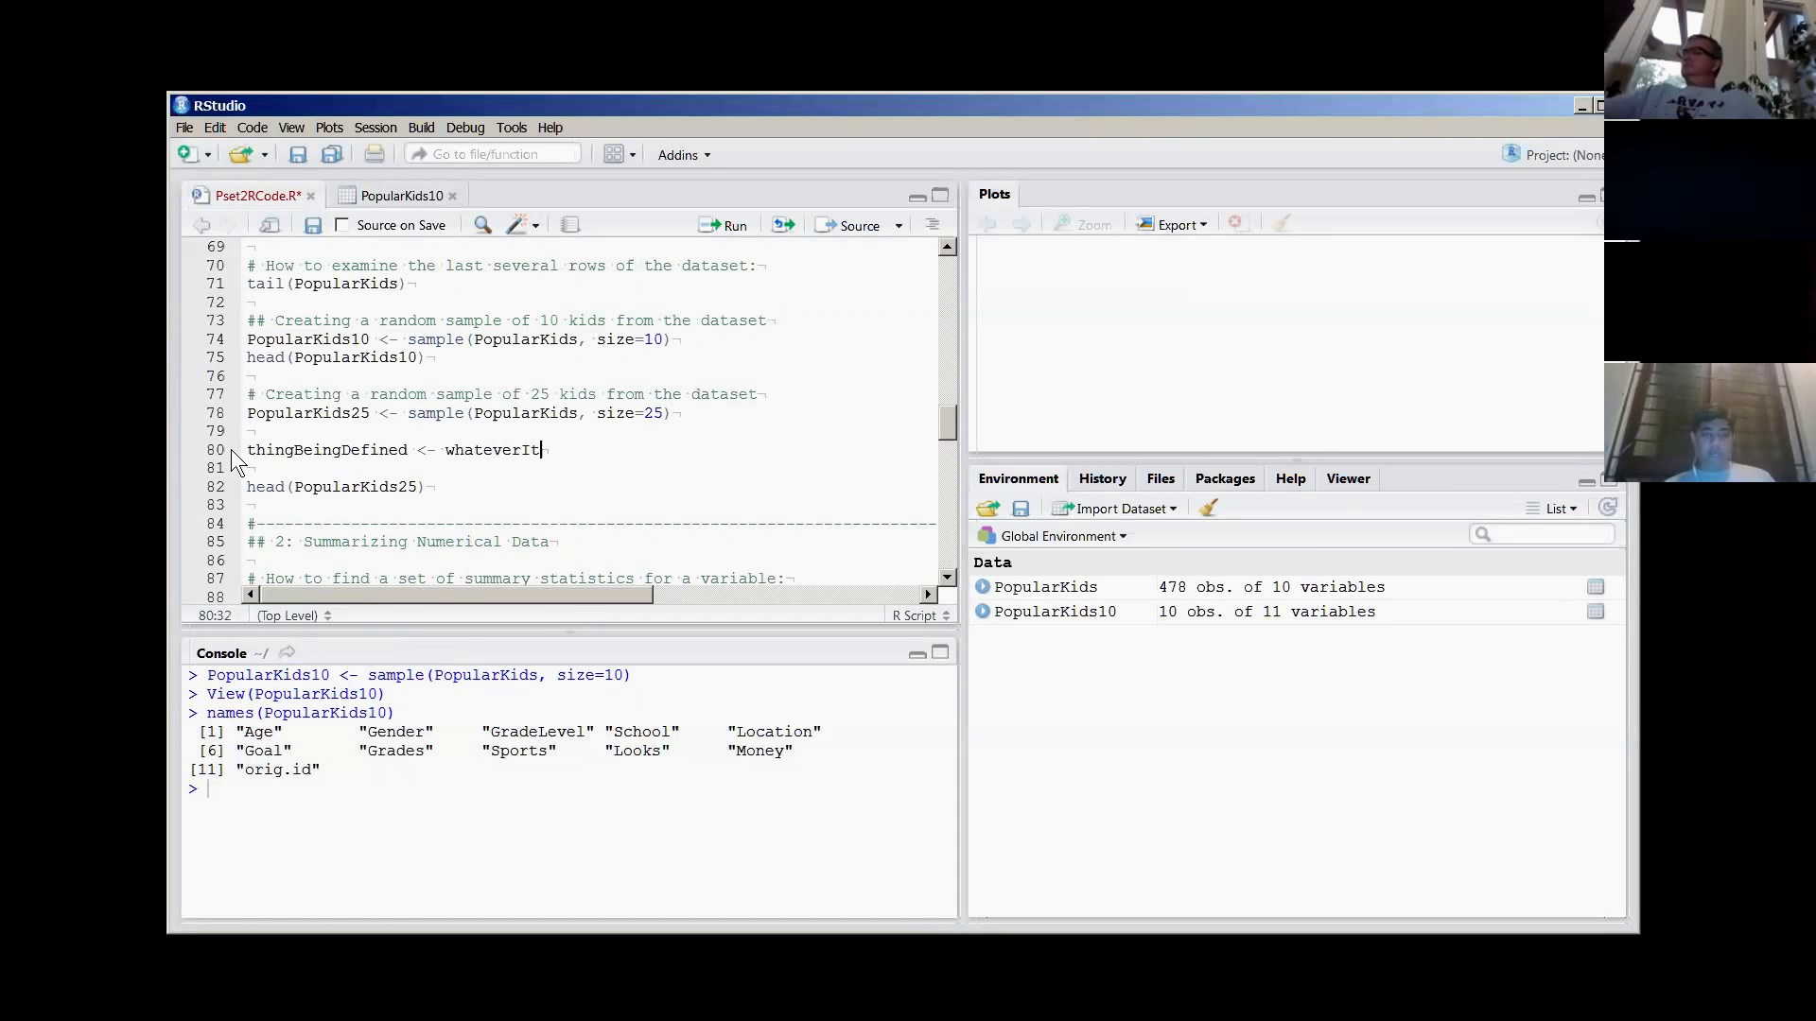
pyautogui.write('Is')
pyautogui.press('BackSpace')
pyautogui.write('WeWant')
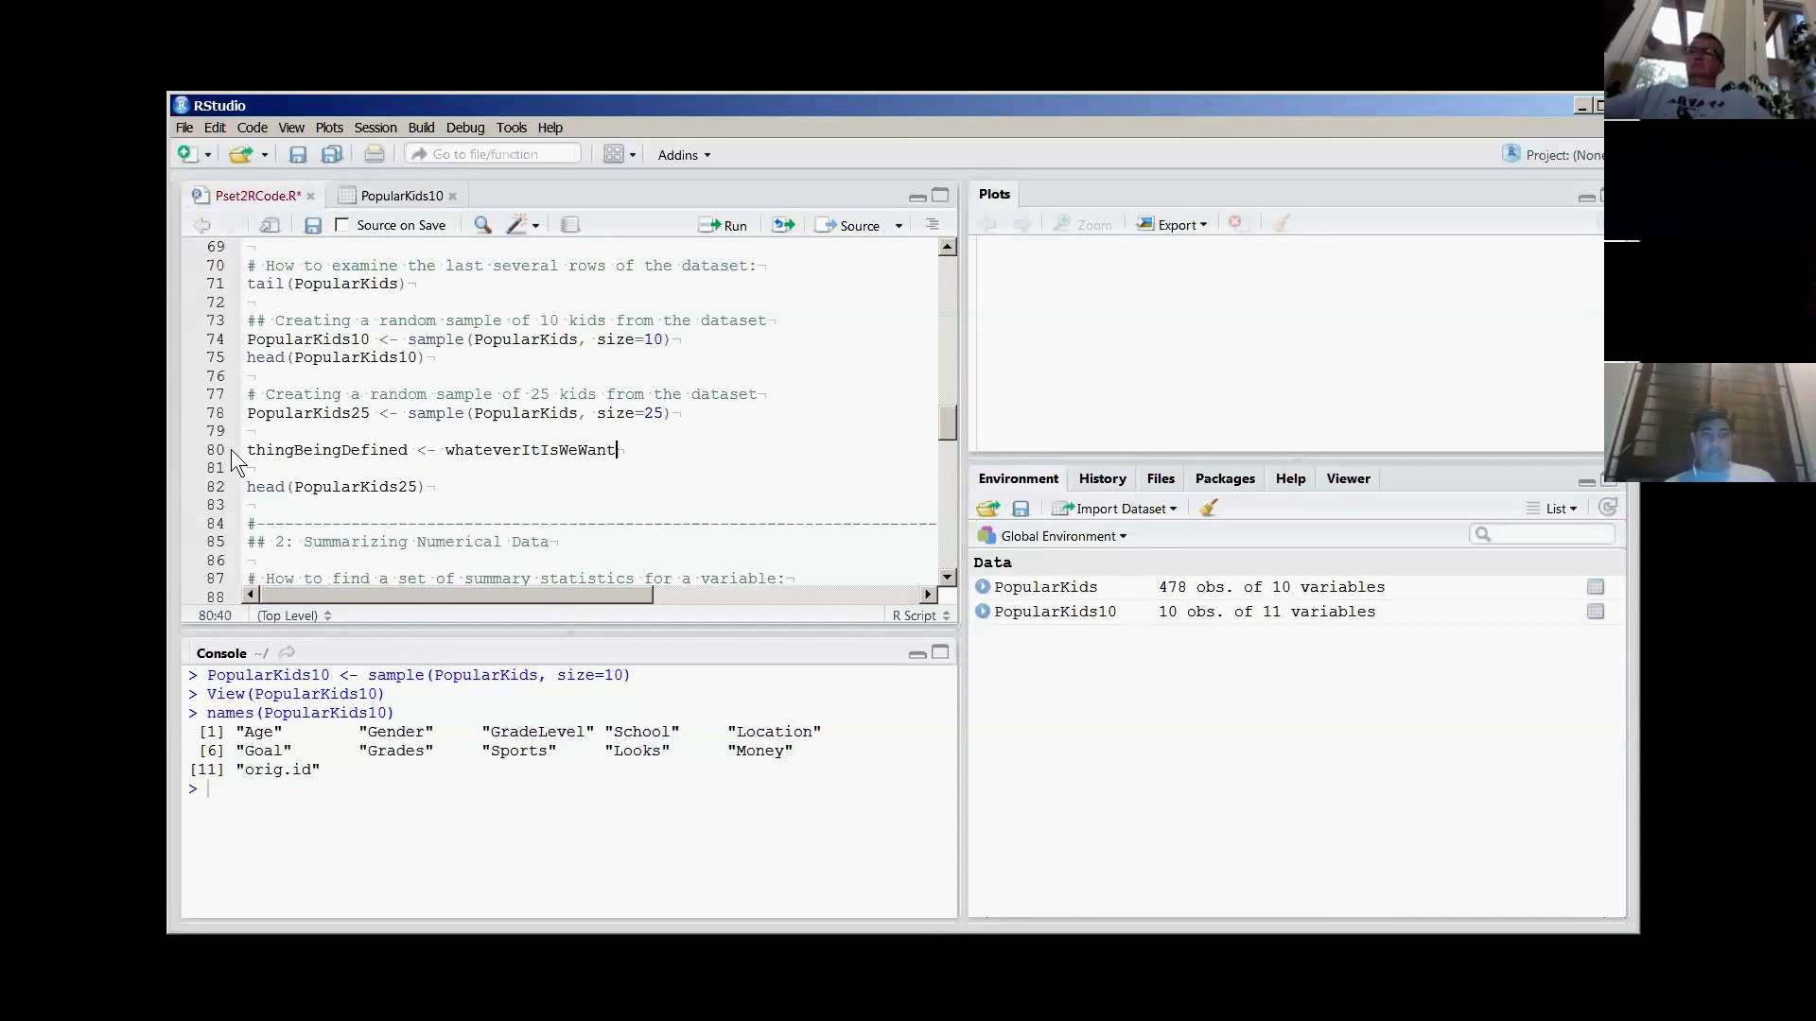
pyautogui.click(231, 450)
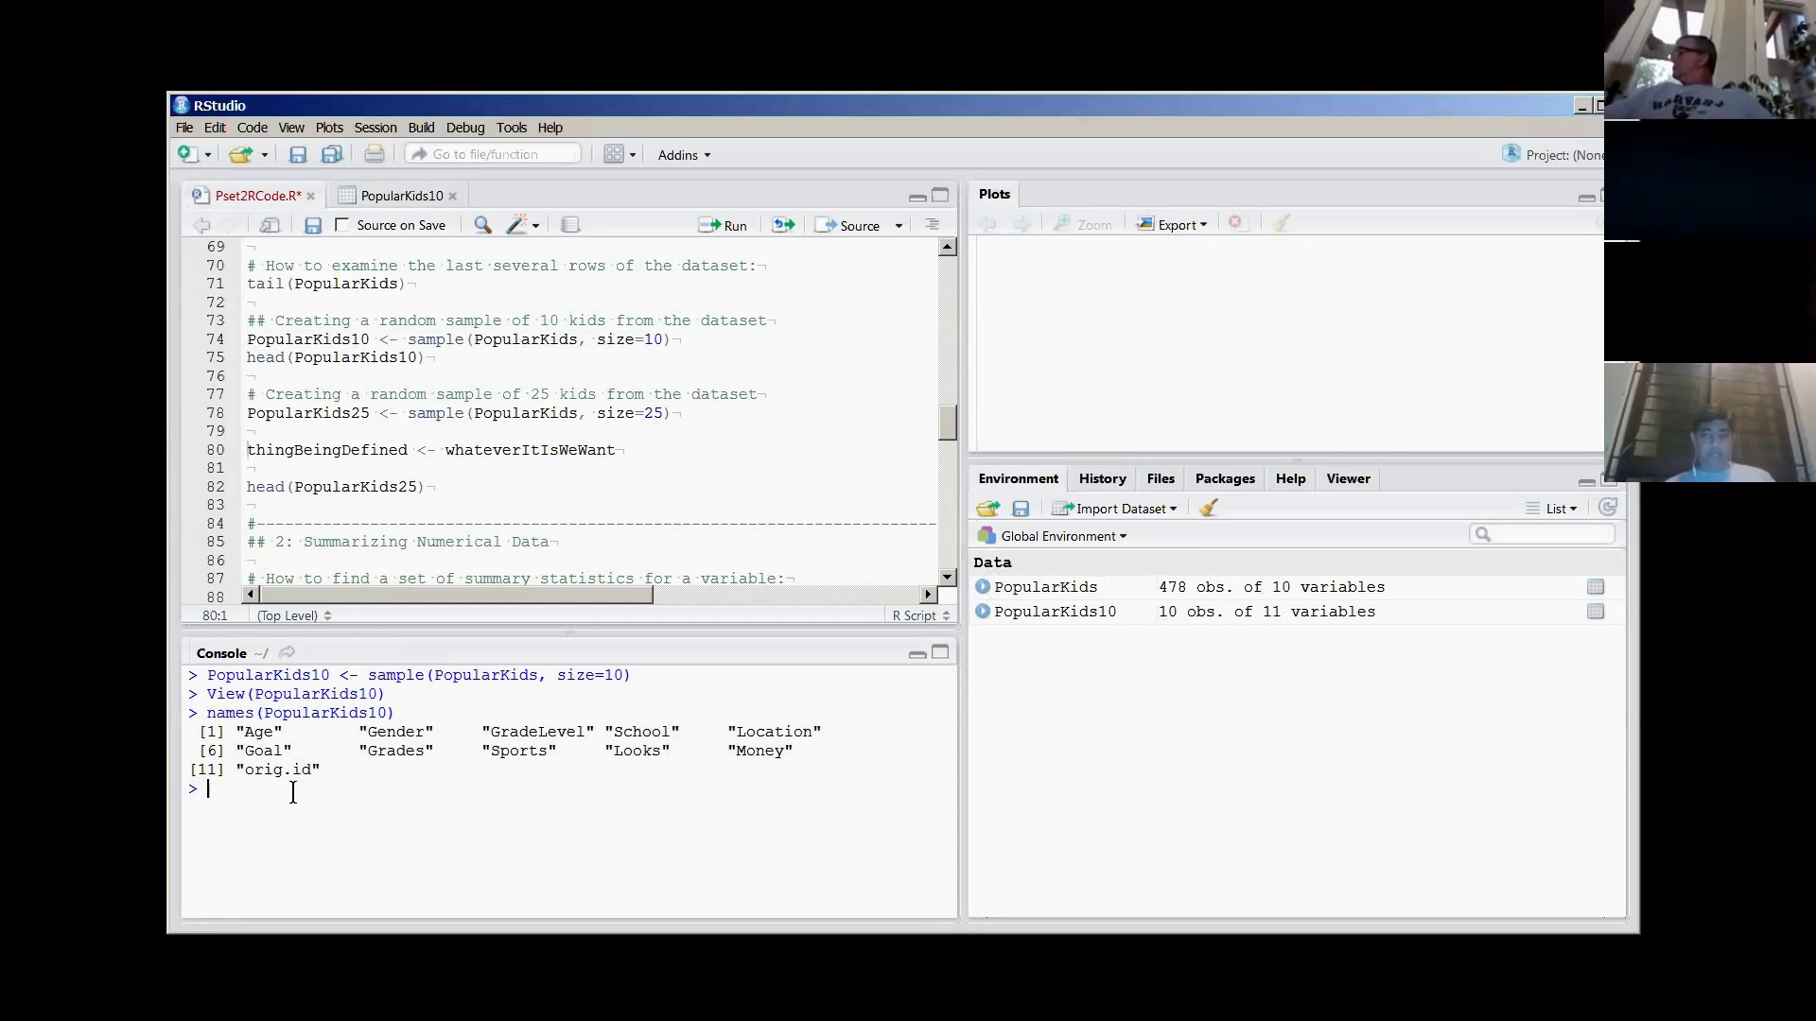
# - Open the full dataset as a spreadsheet by running View(PopularKids), and clear the console
pyautogui.write('iew(PopularKids')
pyautogui.press('Escape')
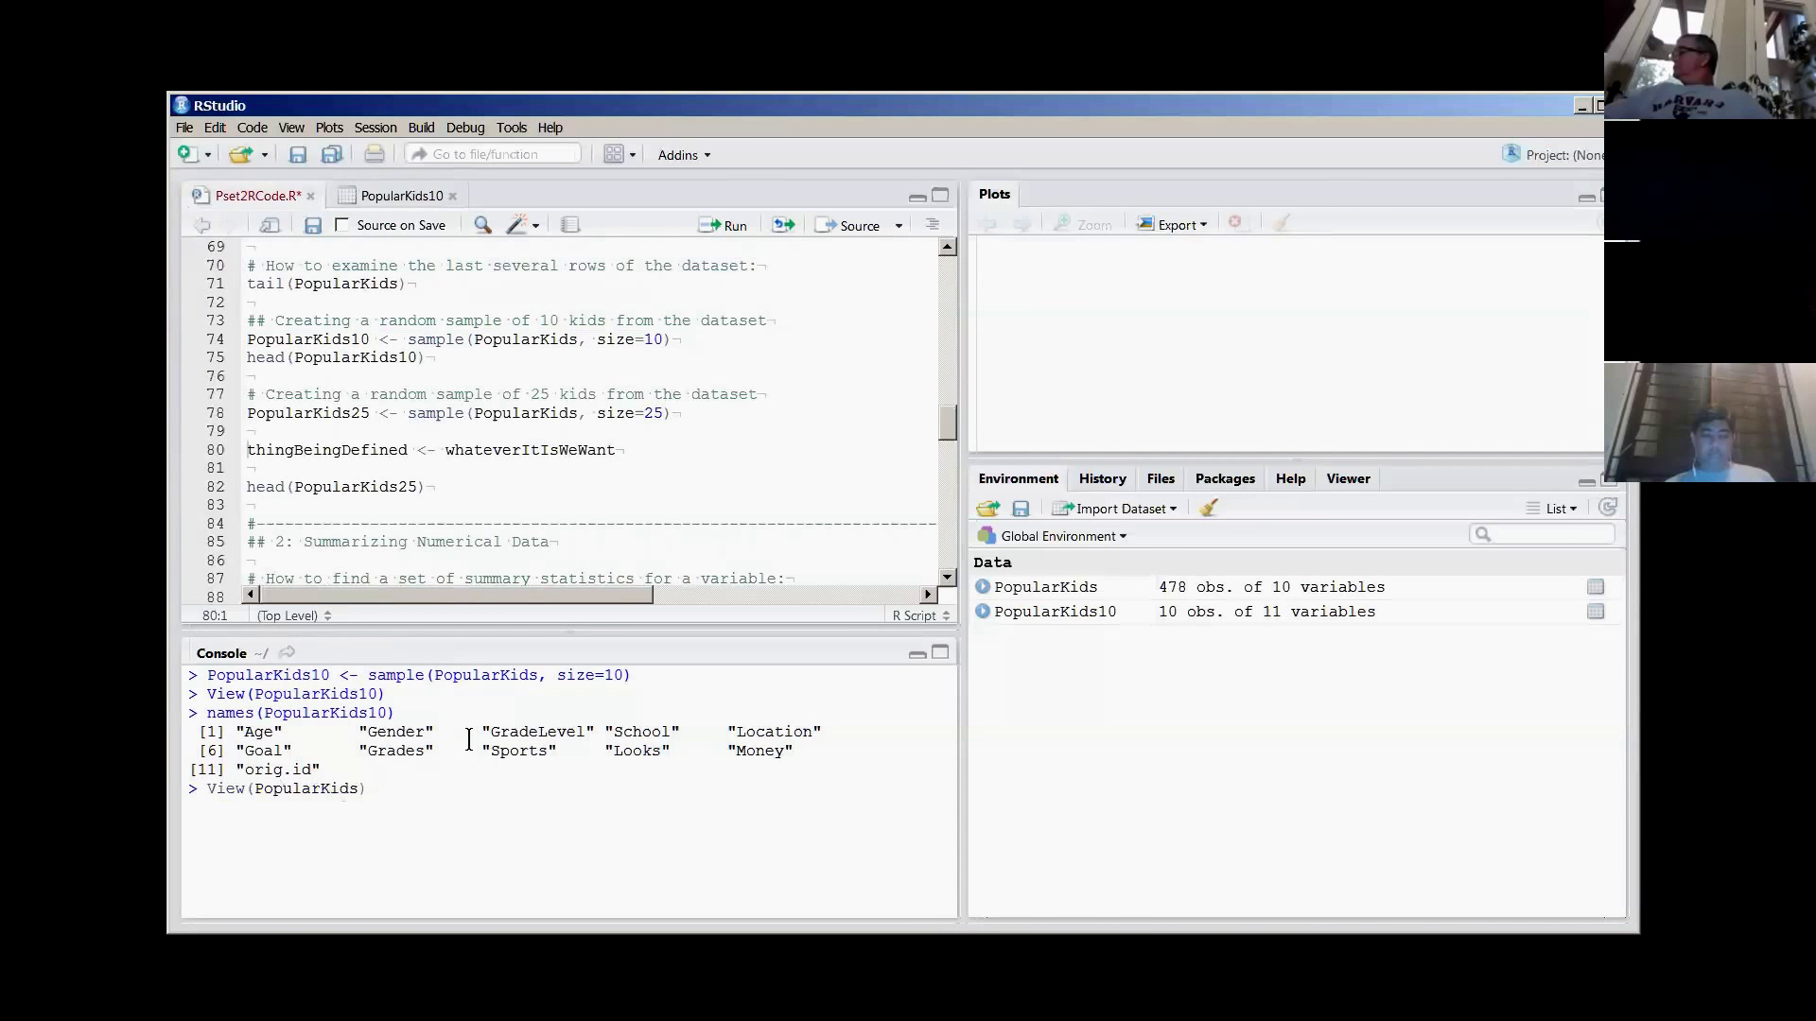
pyautogui.press('Return')
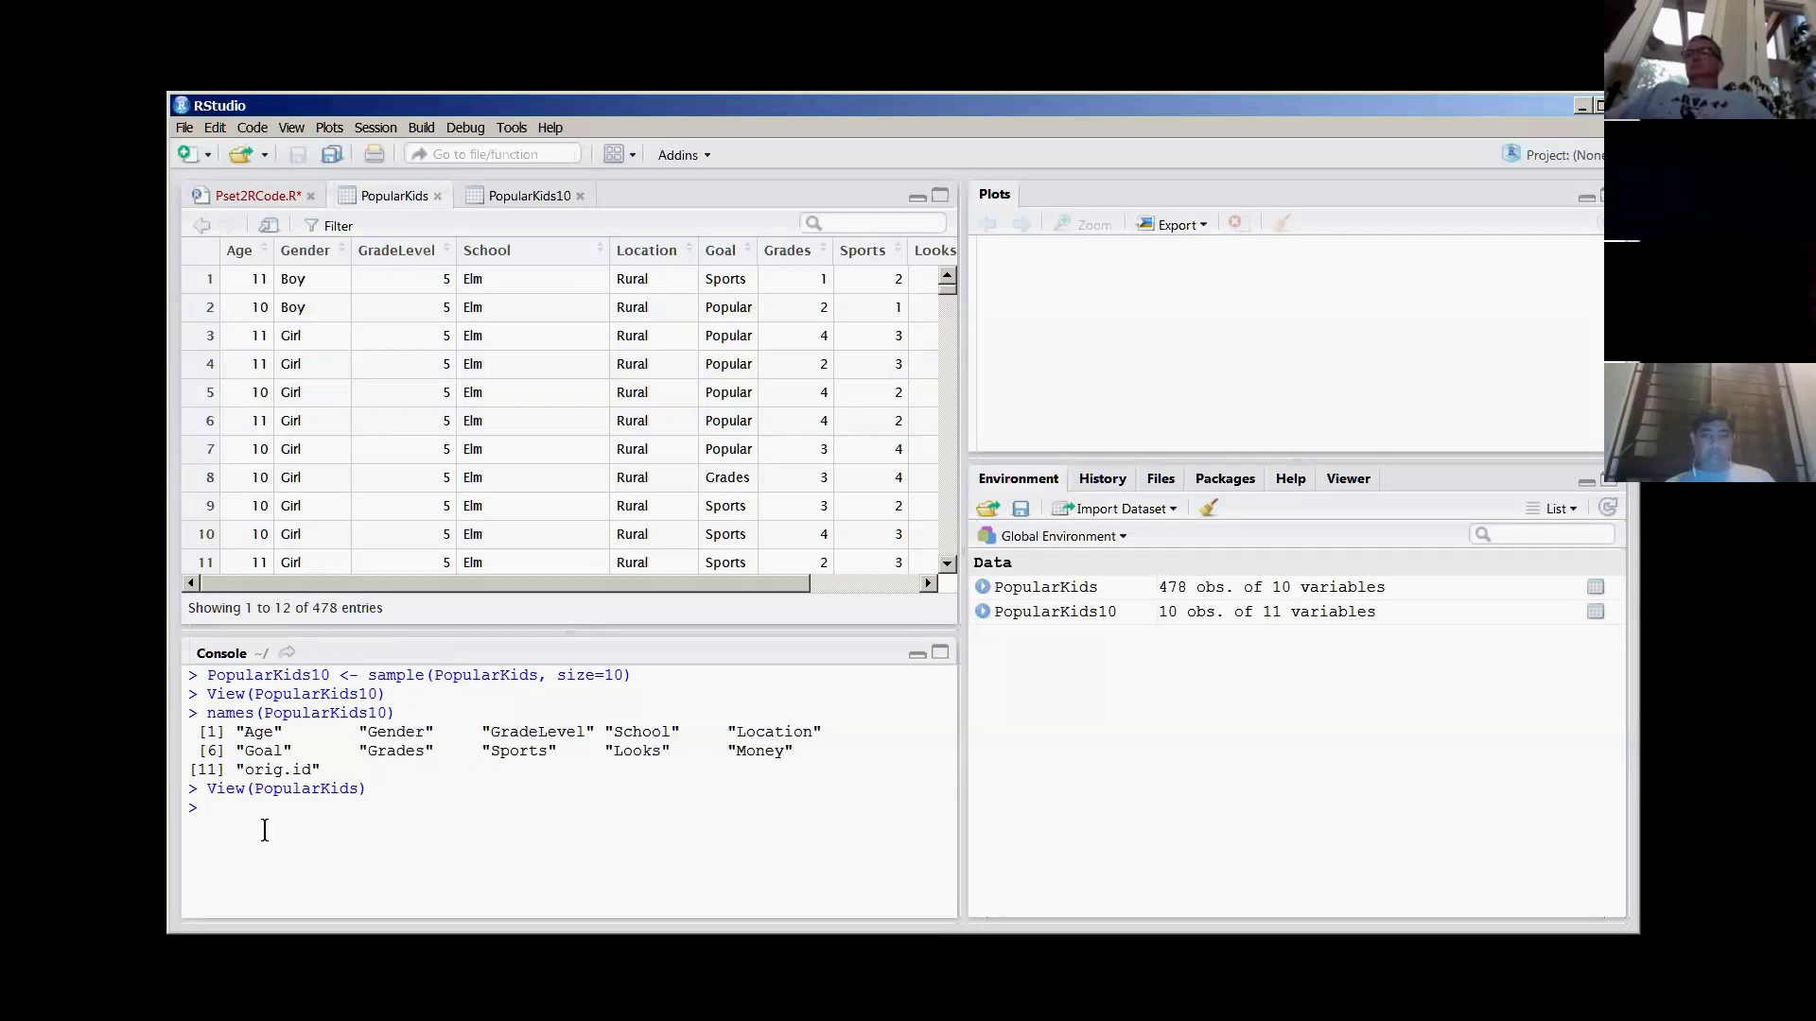
pyautogui.hotkey('ctrl', 'l')
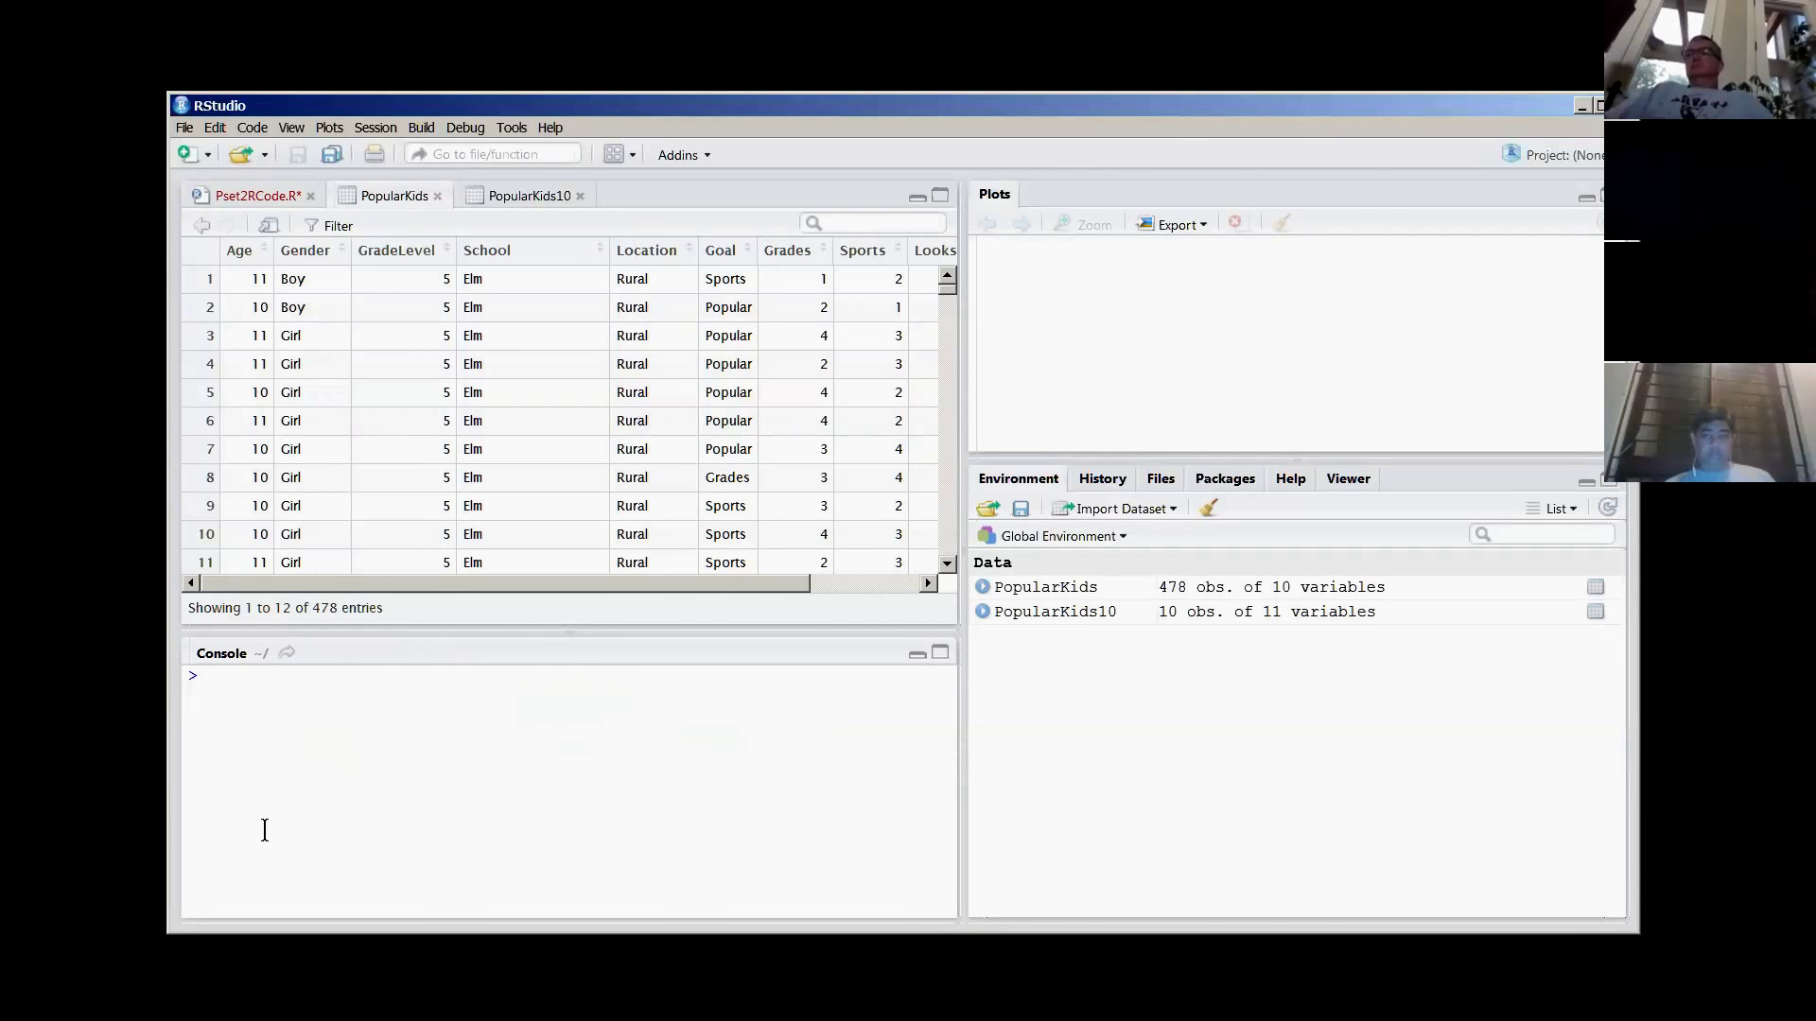
pyautogui.write('names(')
pyautogui.write('PopularKids')
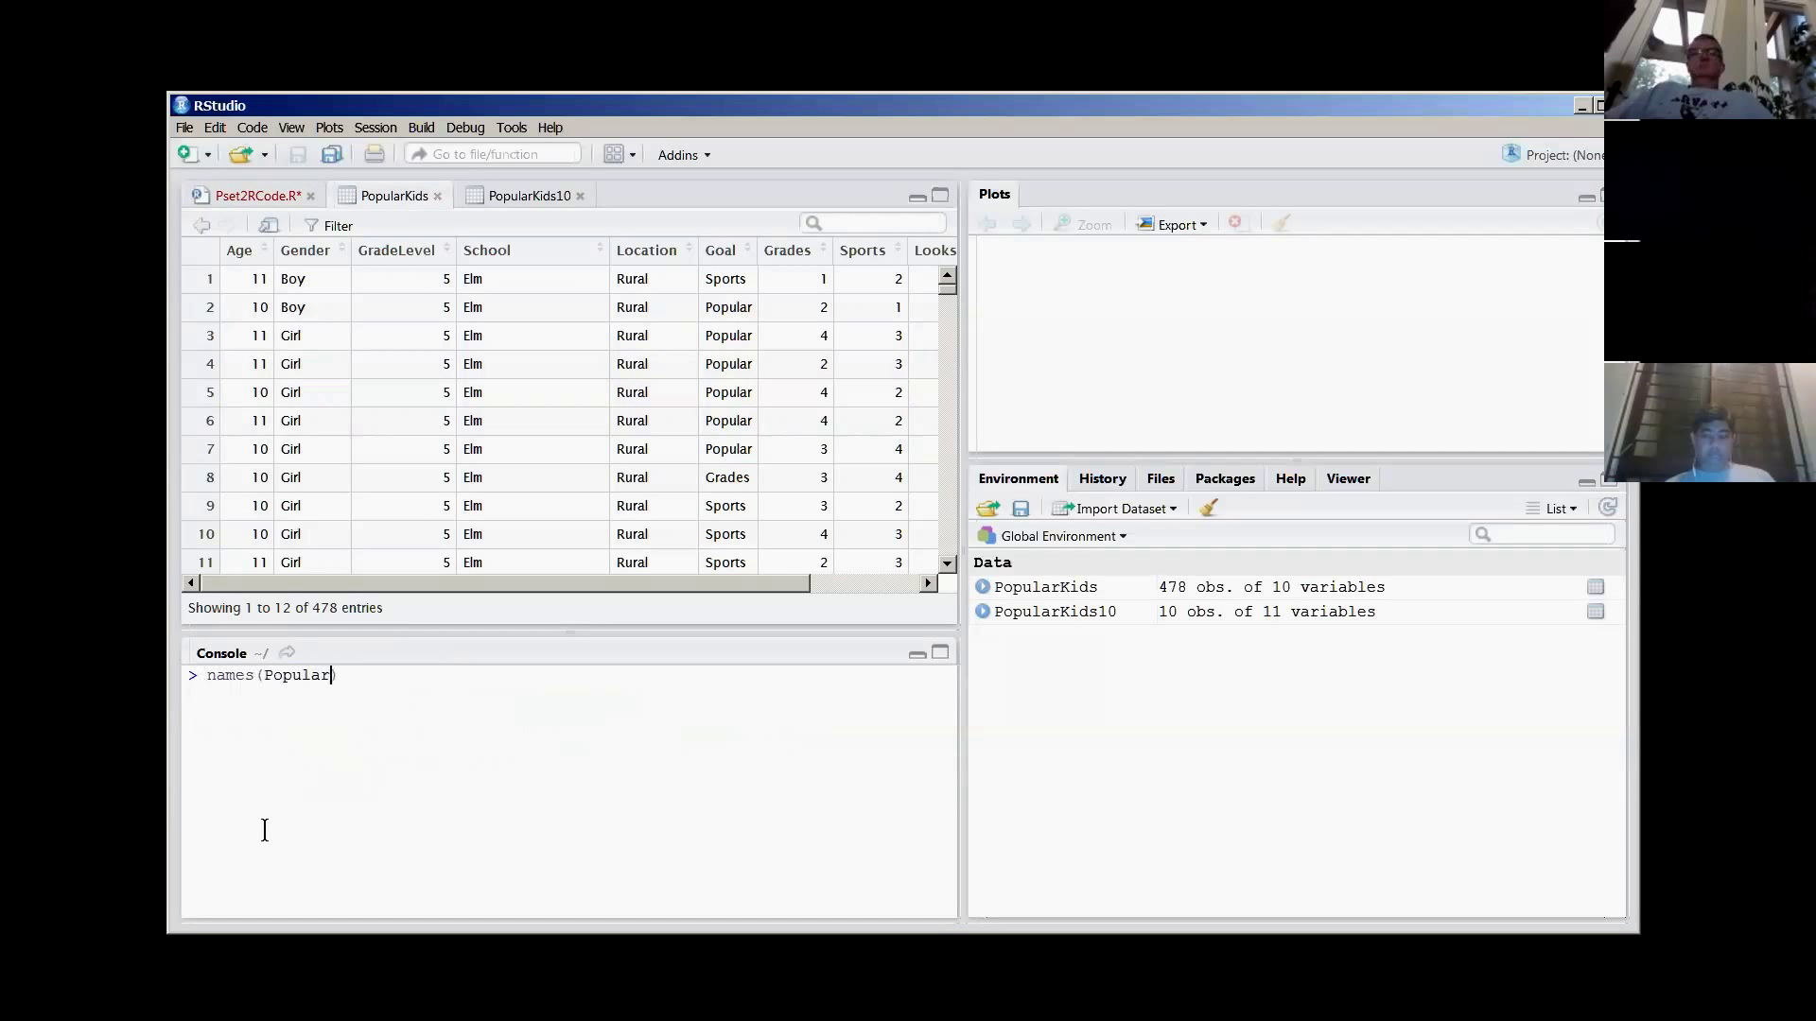
pyautogui.press('Escape')
pyautogui.press('Up')
pyautogui.press('Return')
pyautogui.hotkey('ctrl', 'l')
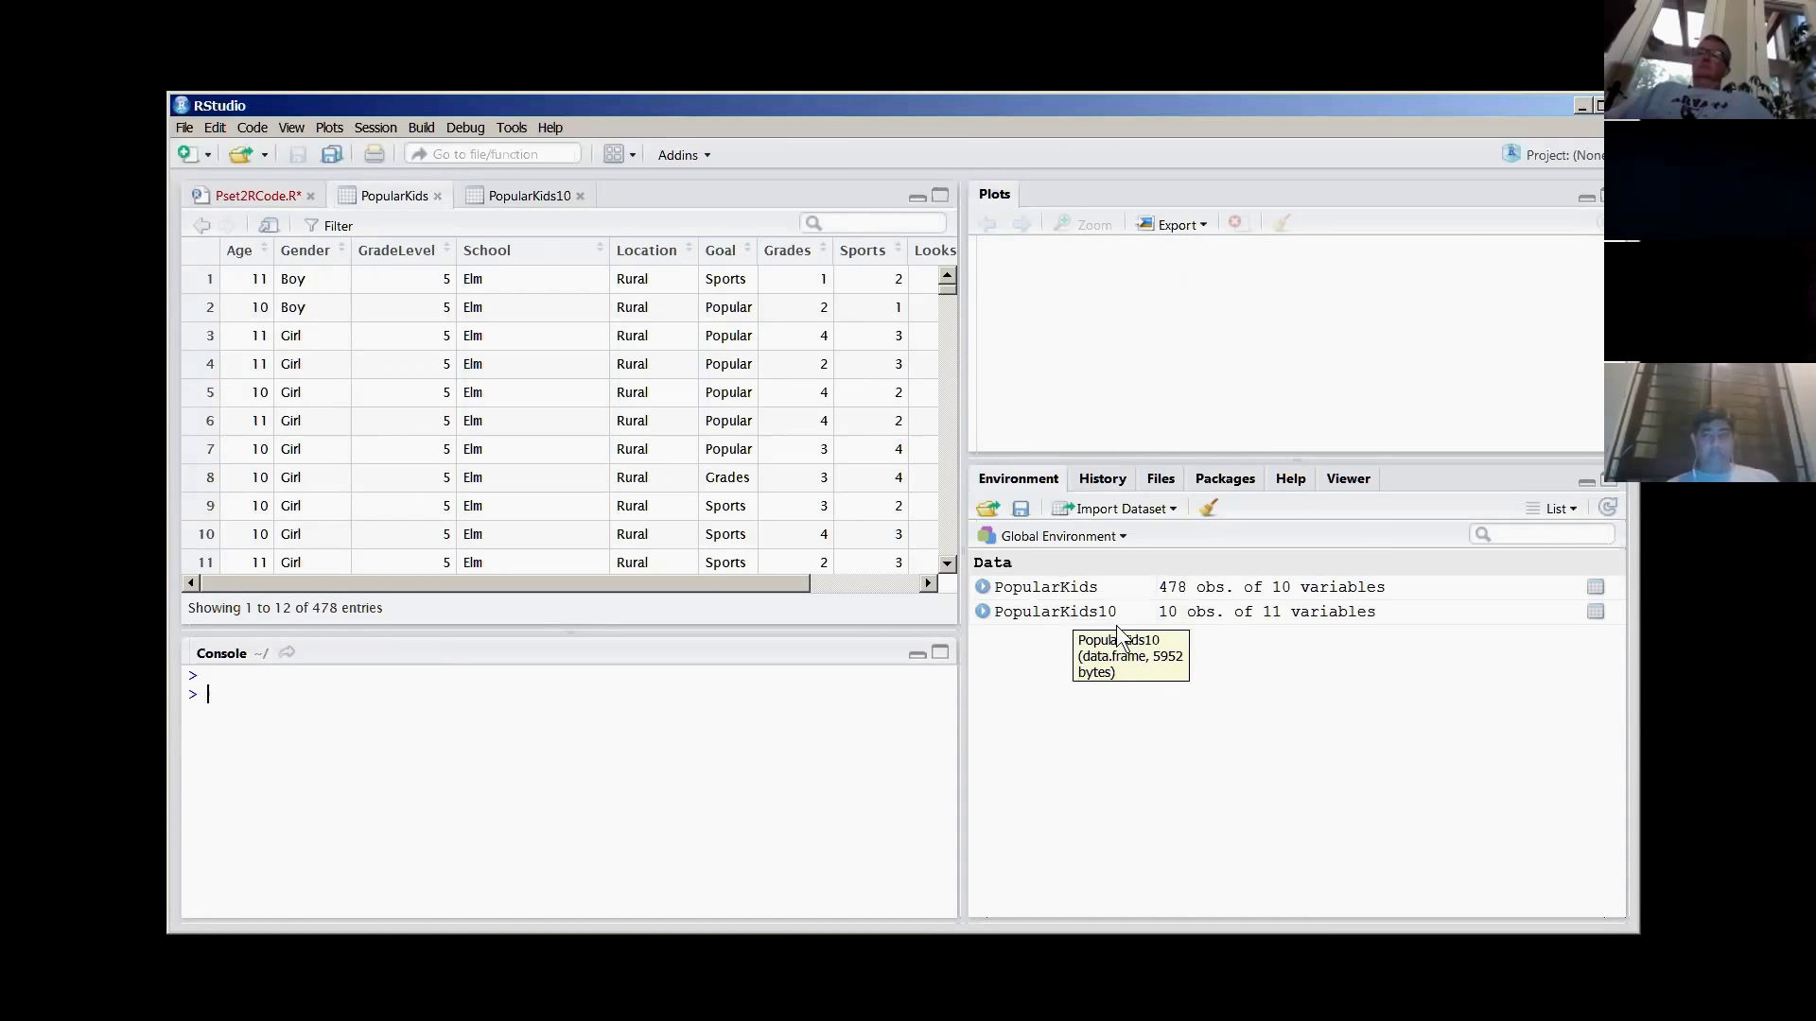
# - Run names(PopularKids) in the console to list the full dataset's variables
pyautogui.write('na')
pyautogui.write('mes(Pop')
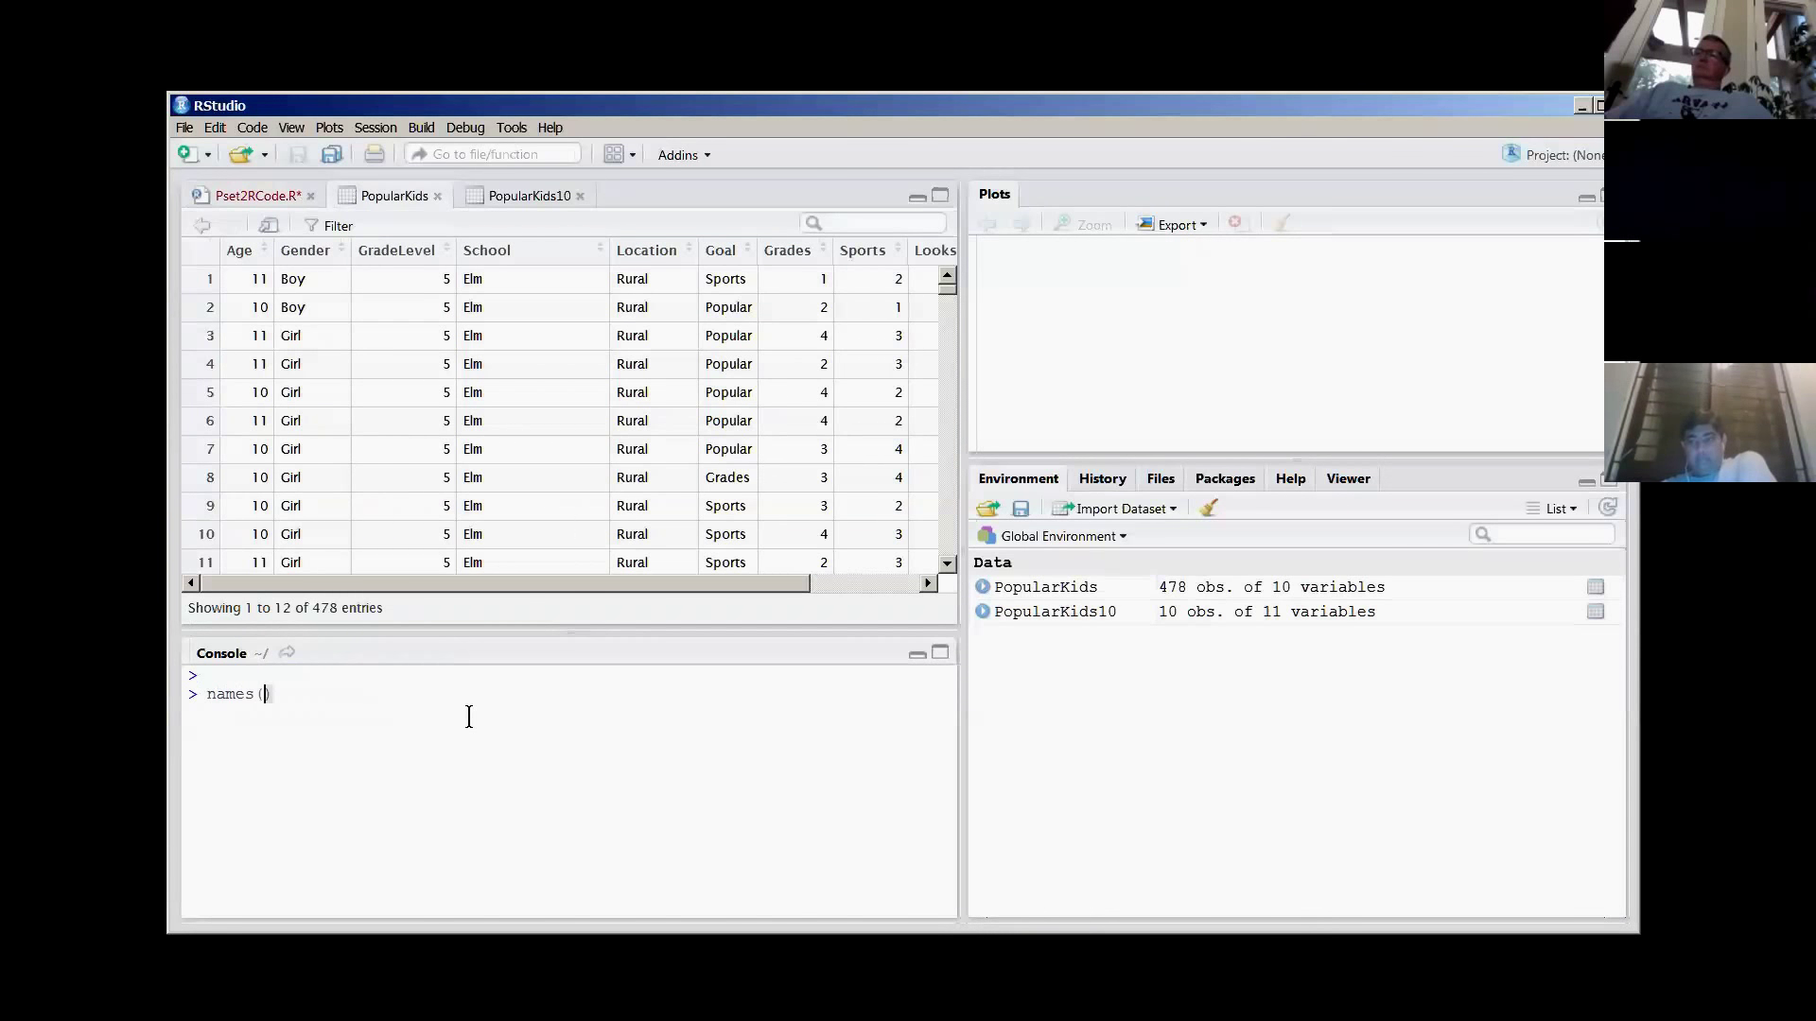
pyautogui.write('ularKids')
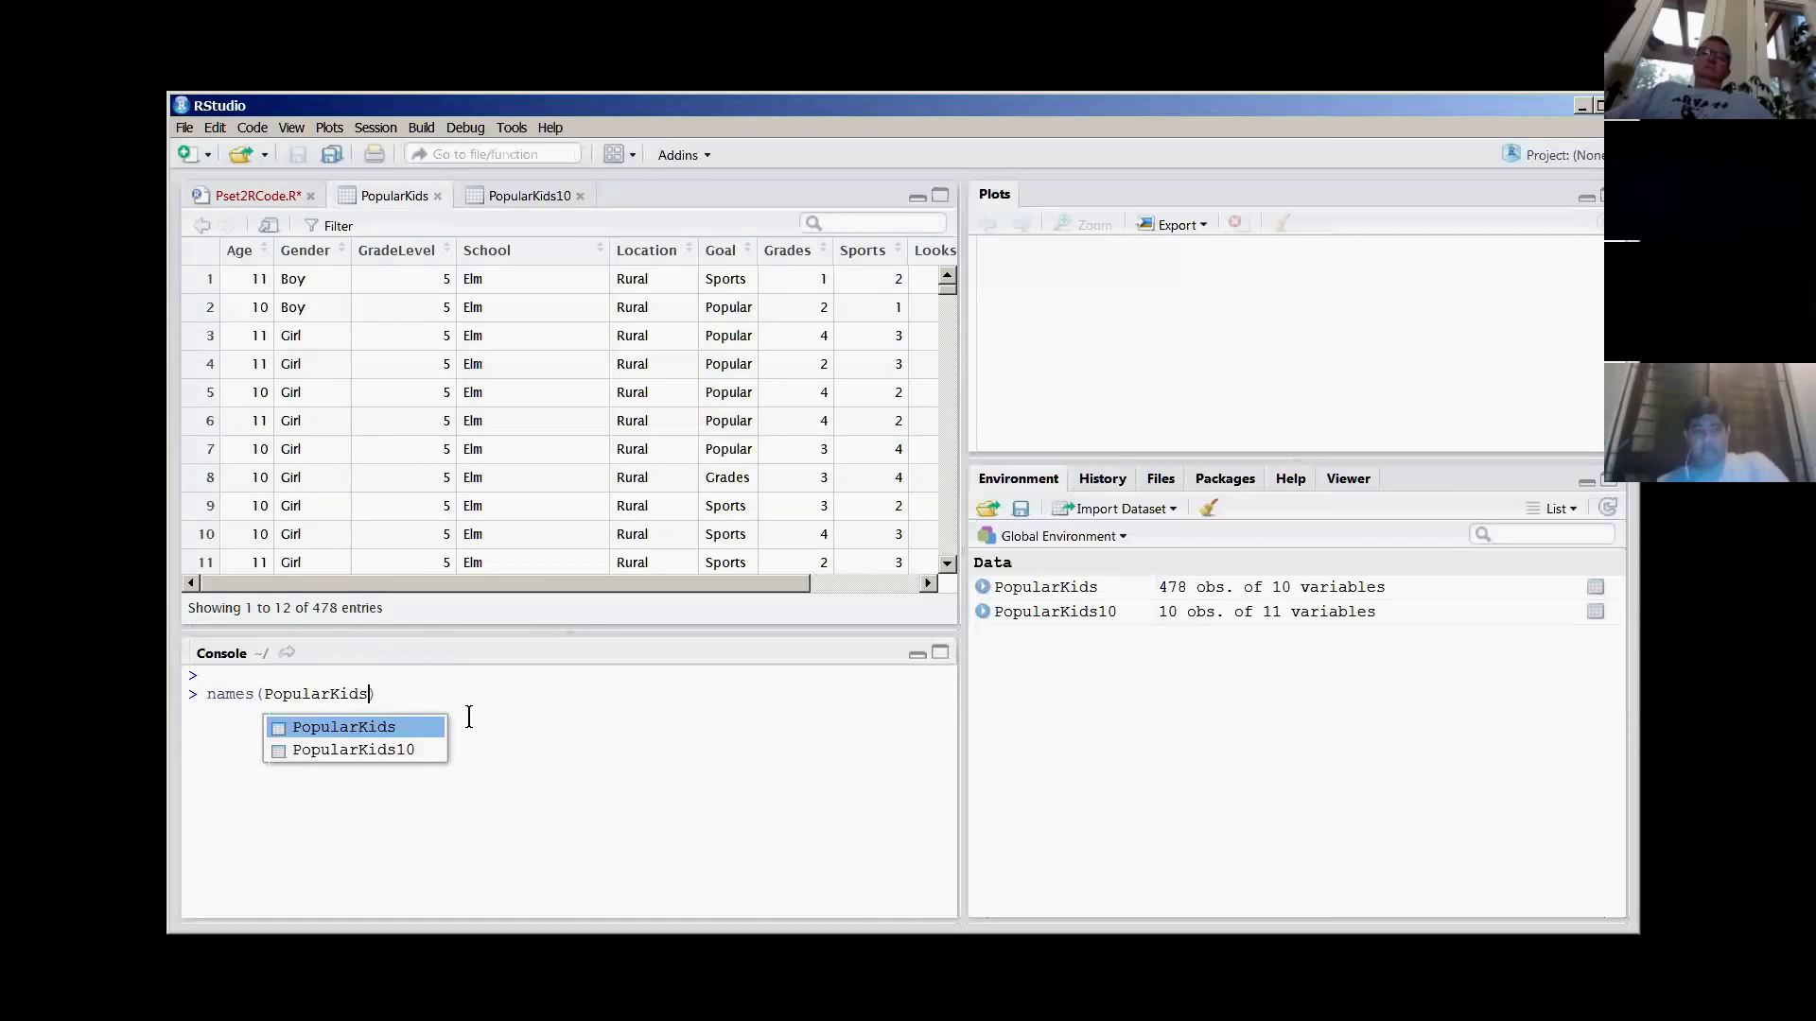
pyautogui.press('Return')
pyautogui.press('Return')
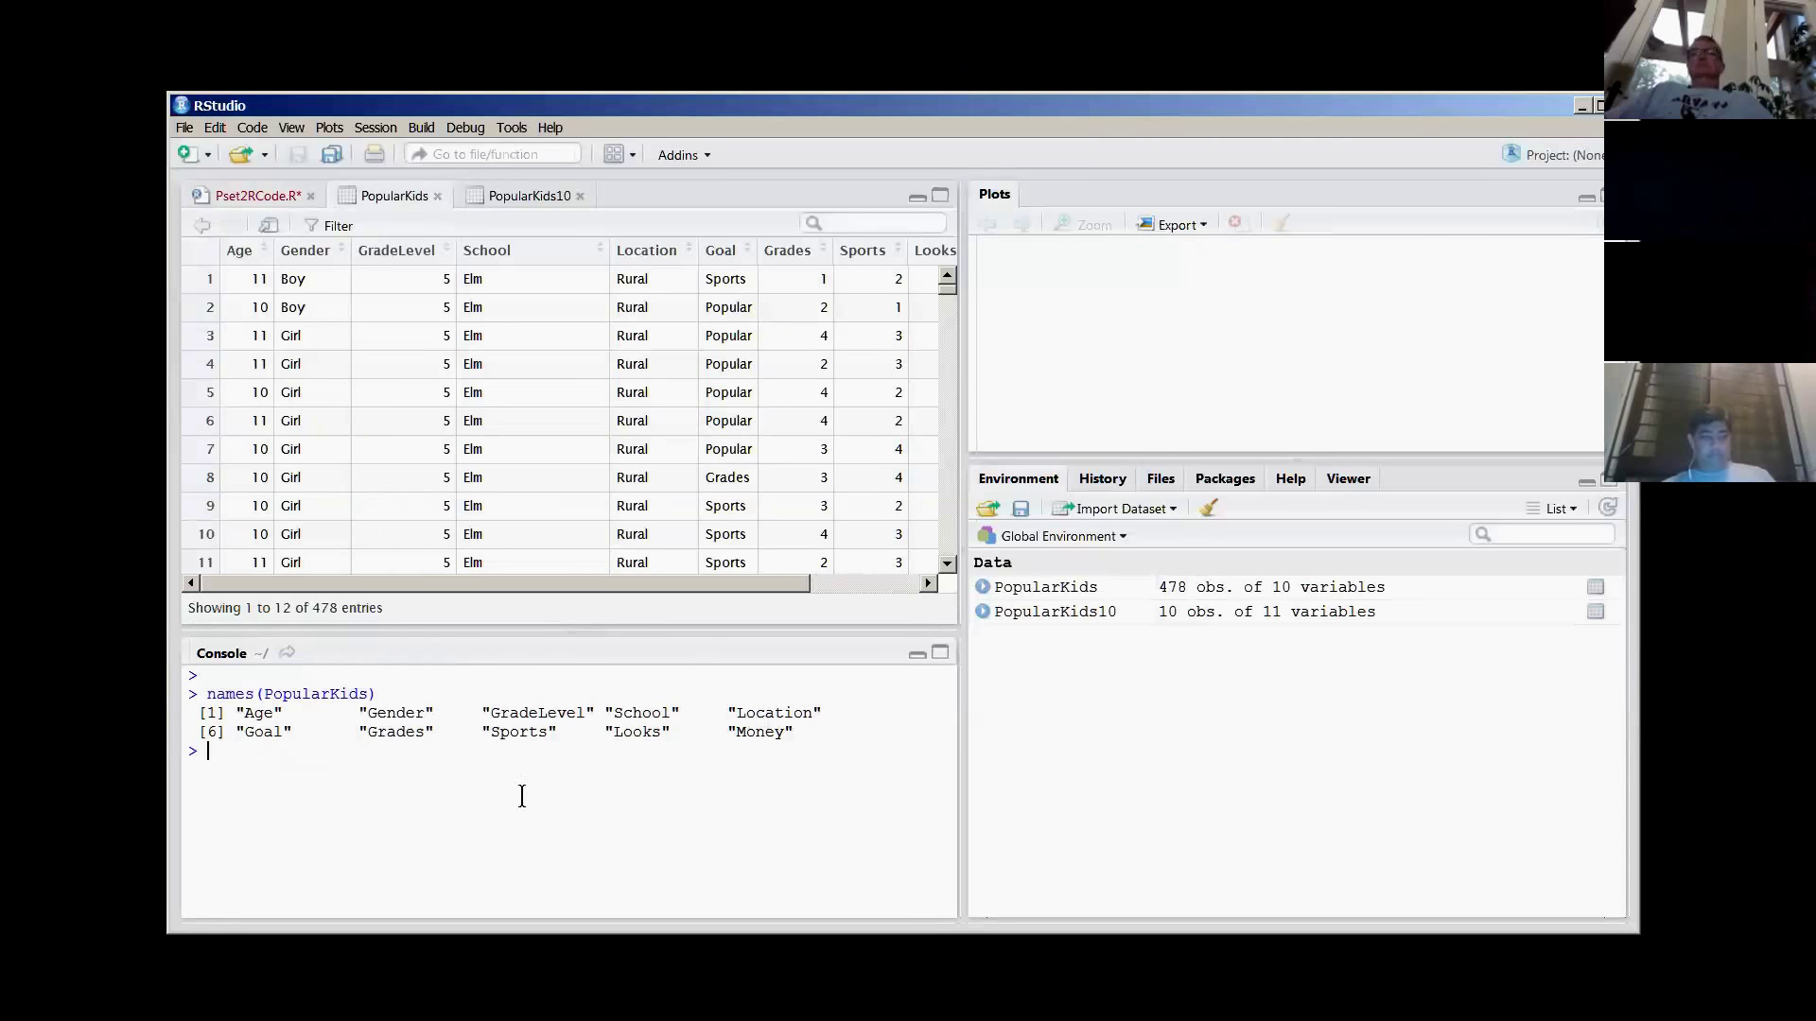
# - Run names(PopularKids10) in the console and compare its variable names with those of PopularKids, highlighting orig.id
pyautogui.write('names(PopularKids')
pyautogui.press('Down')
pyautogui.press('Return')
pyautogui.write(')')
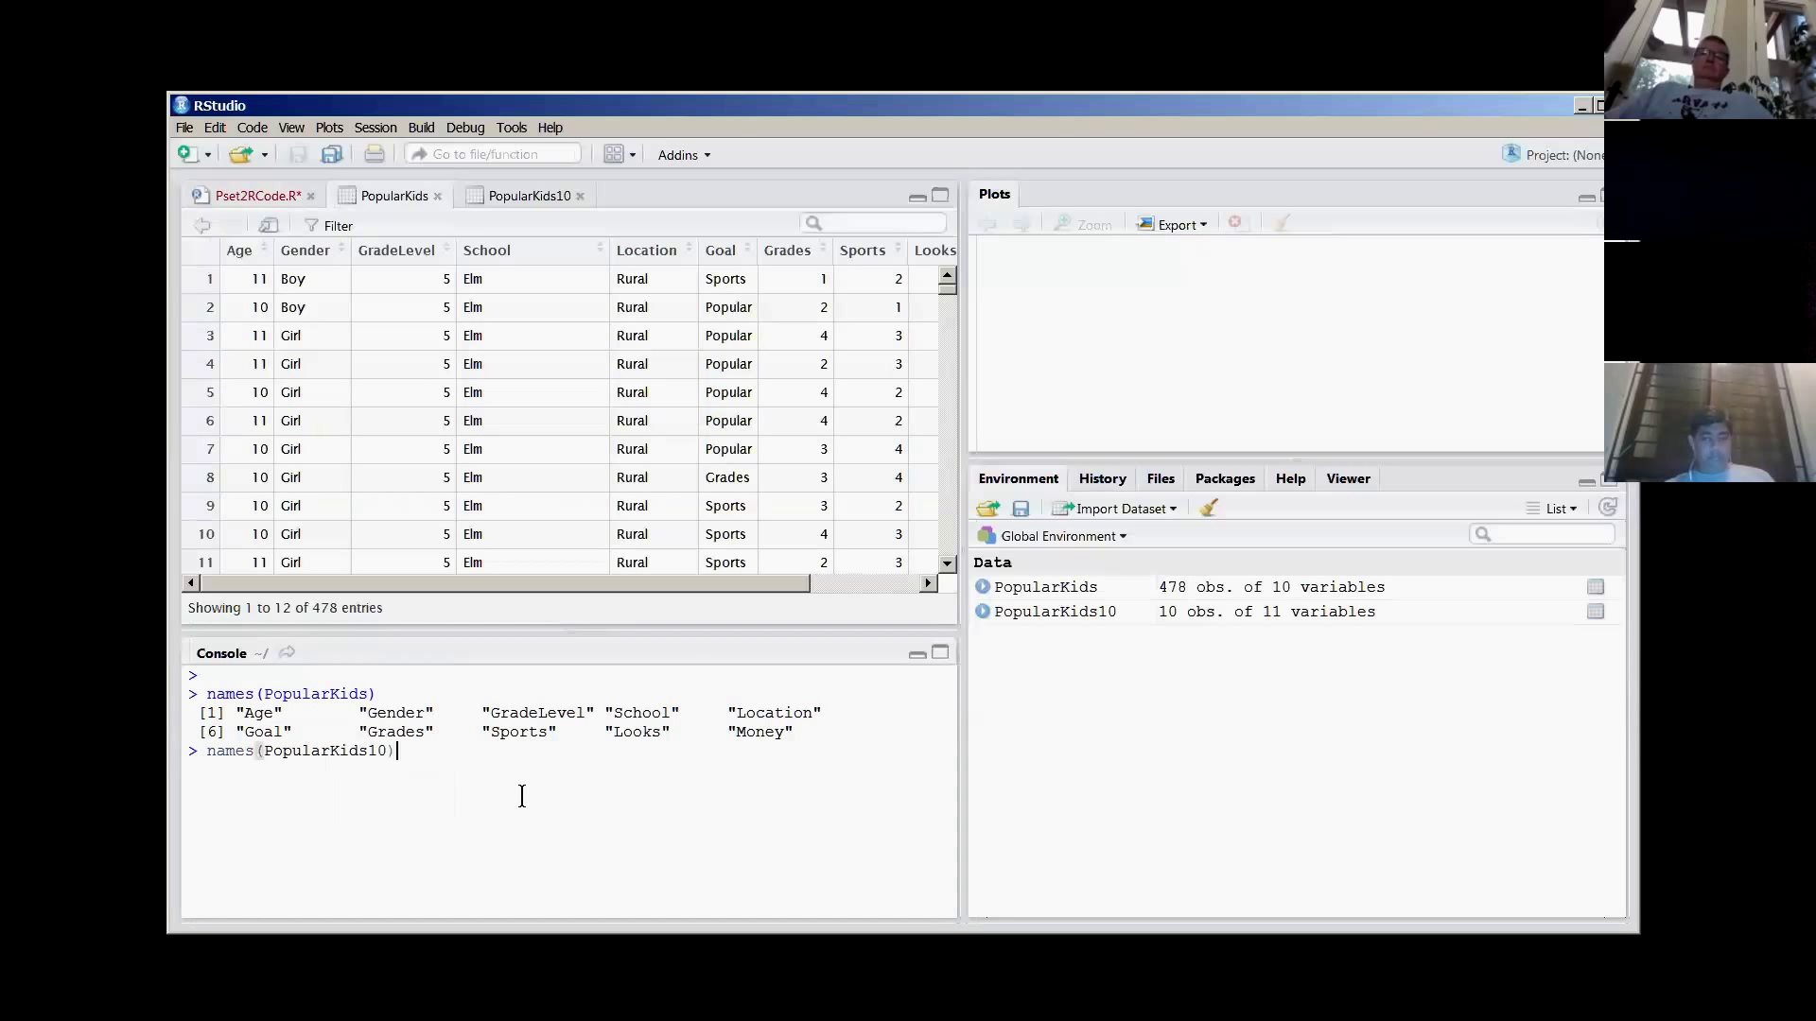
pyautogui.press('Return')
pyautogui.hotkey('ctrl', 'a')
pyautogui.moveTo(186, 832); pyautogui.dragTo(181, 816)
pyautogui.moveTo(840, 791); pyautogui.dragTo(188, 777)
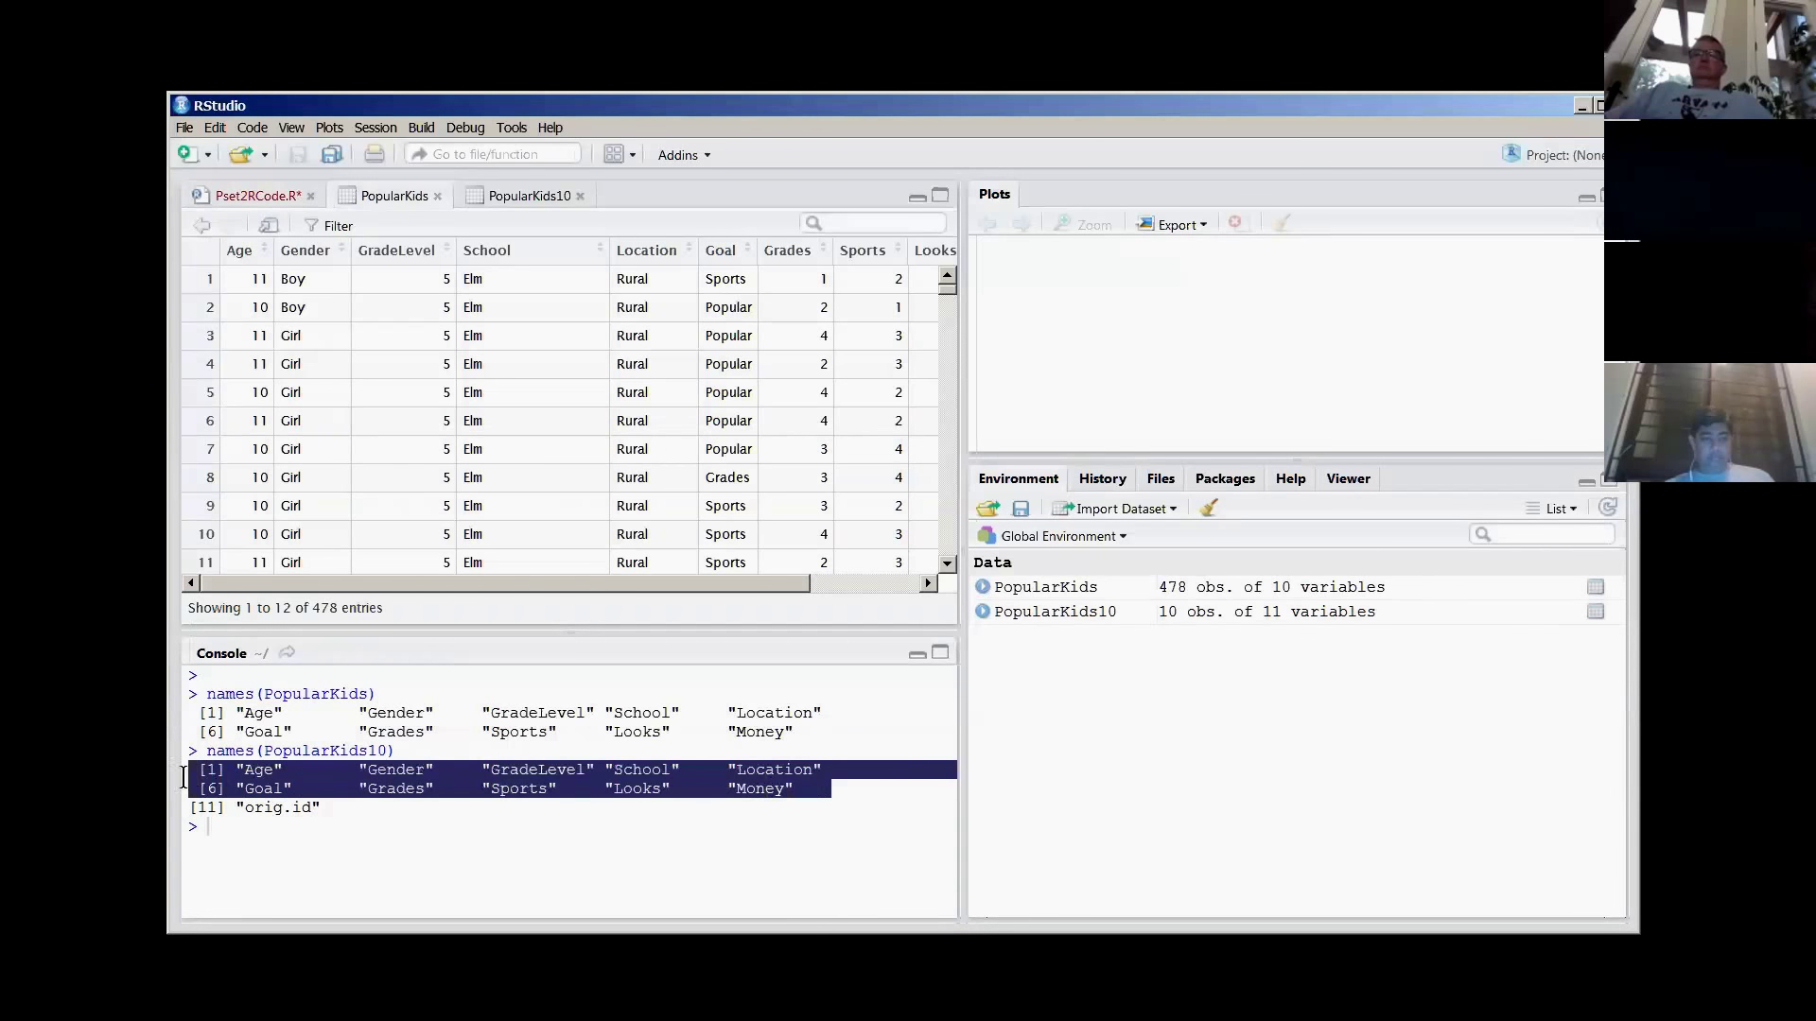
pyautogui.moveTo(863, 733); pyautogui.dragTo(182, 716)
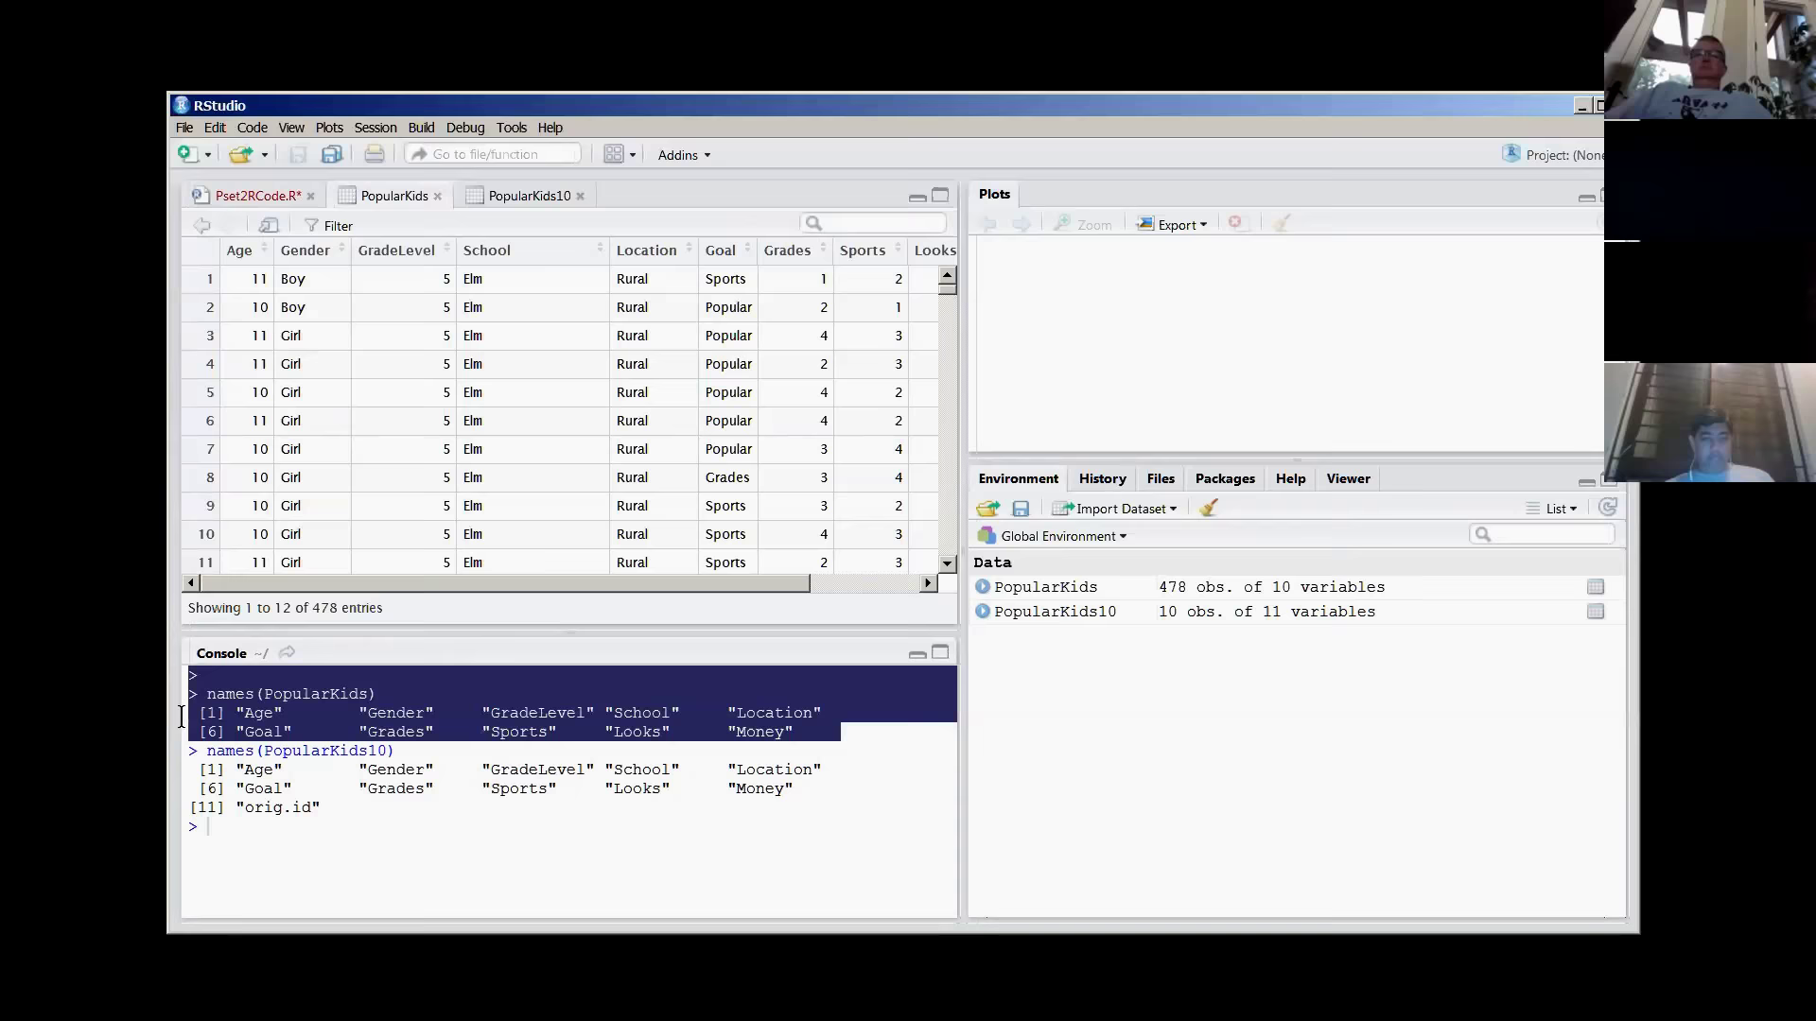
pyautogui.moveTo(349, 810); pyautogui.dragTo(183, 817)
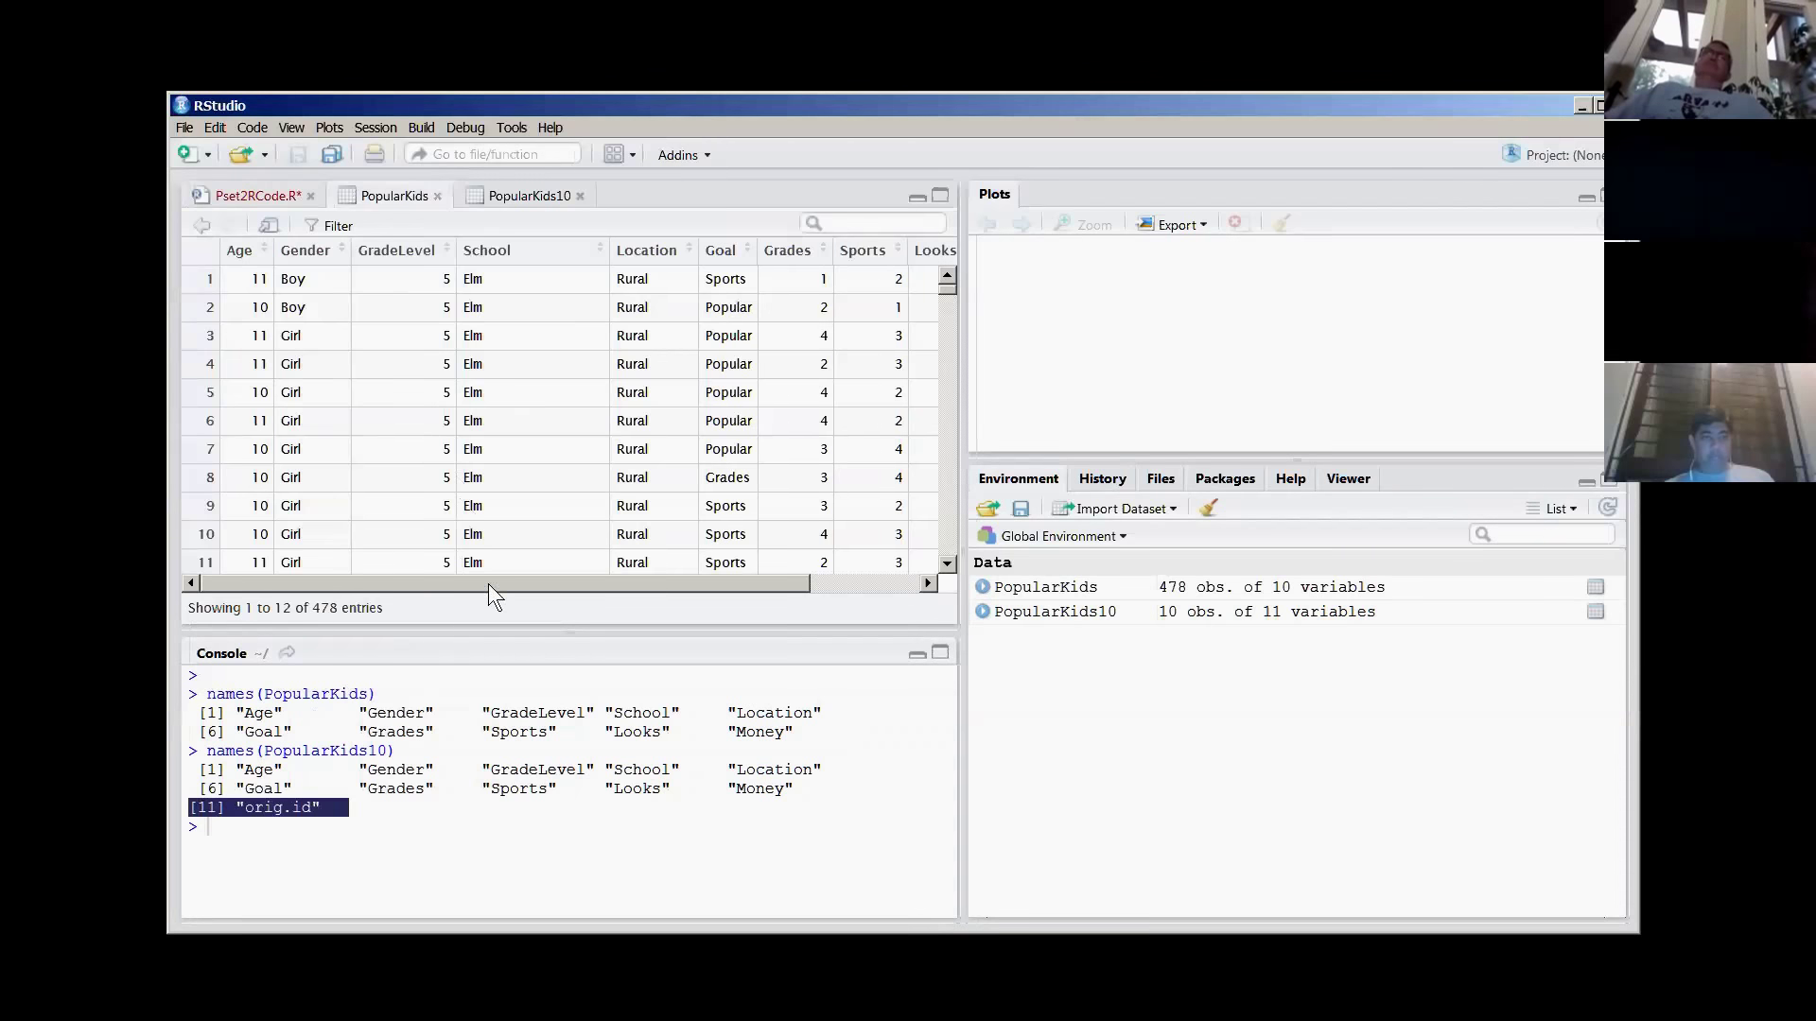
# - Compare the last columns of the PopularKids and PopularKids10 spreadsheets, and check orig.id against the sample's row numbers
pyautogui.moveTo(488, 583); pyautogui.dragTo(789, 543)
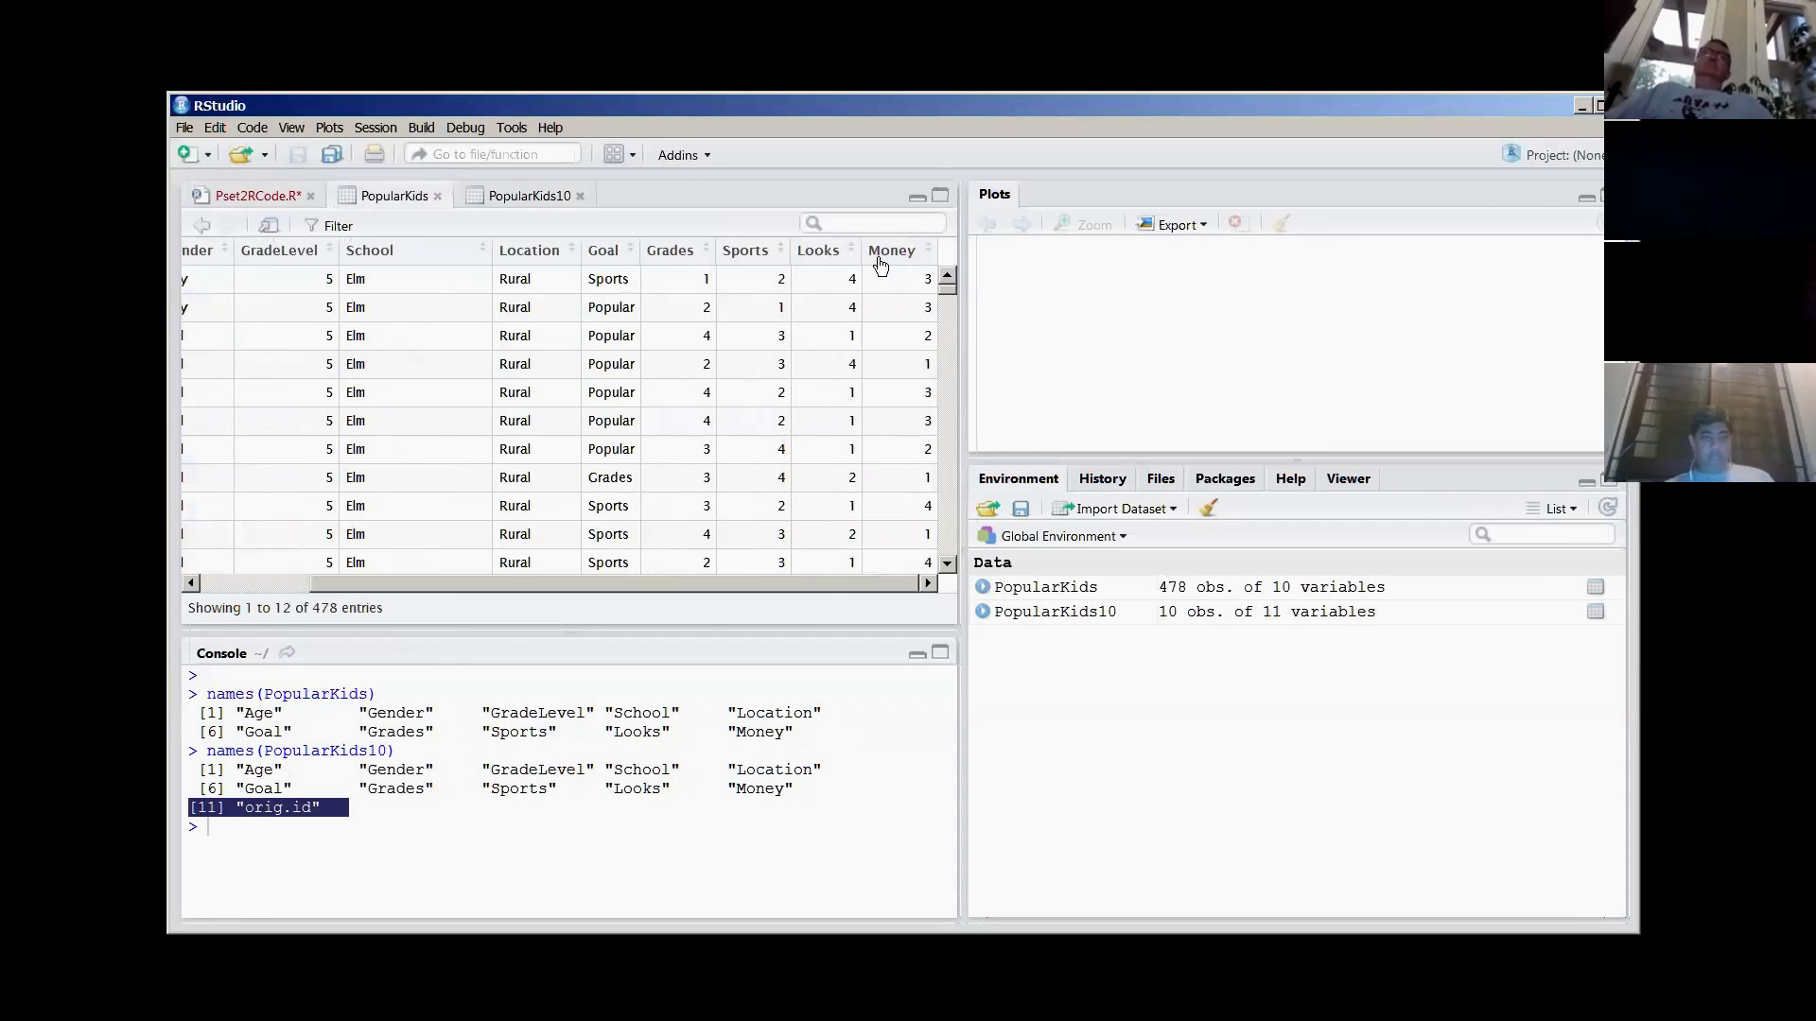
pyautogui.click(541, 199)
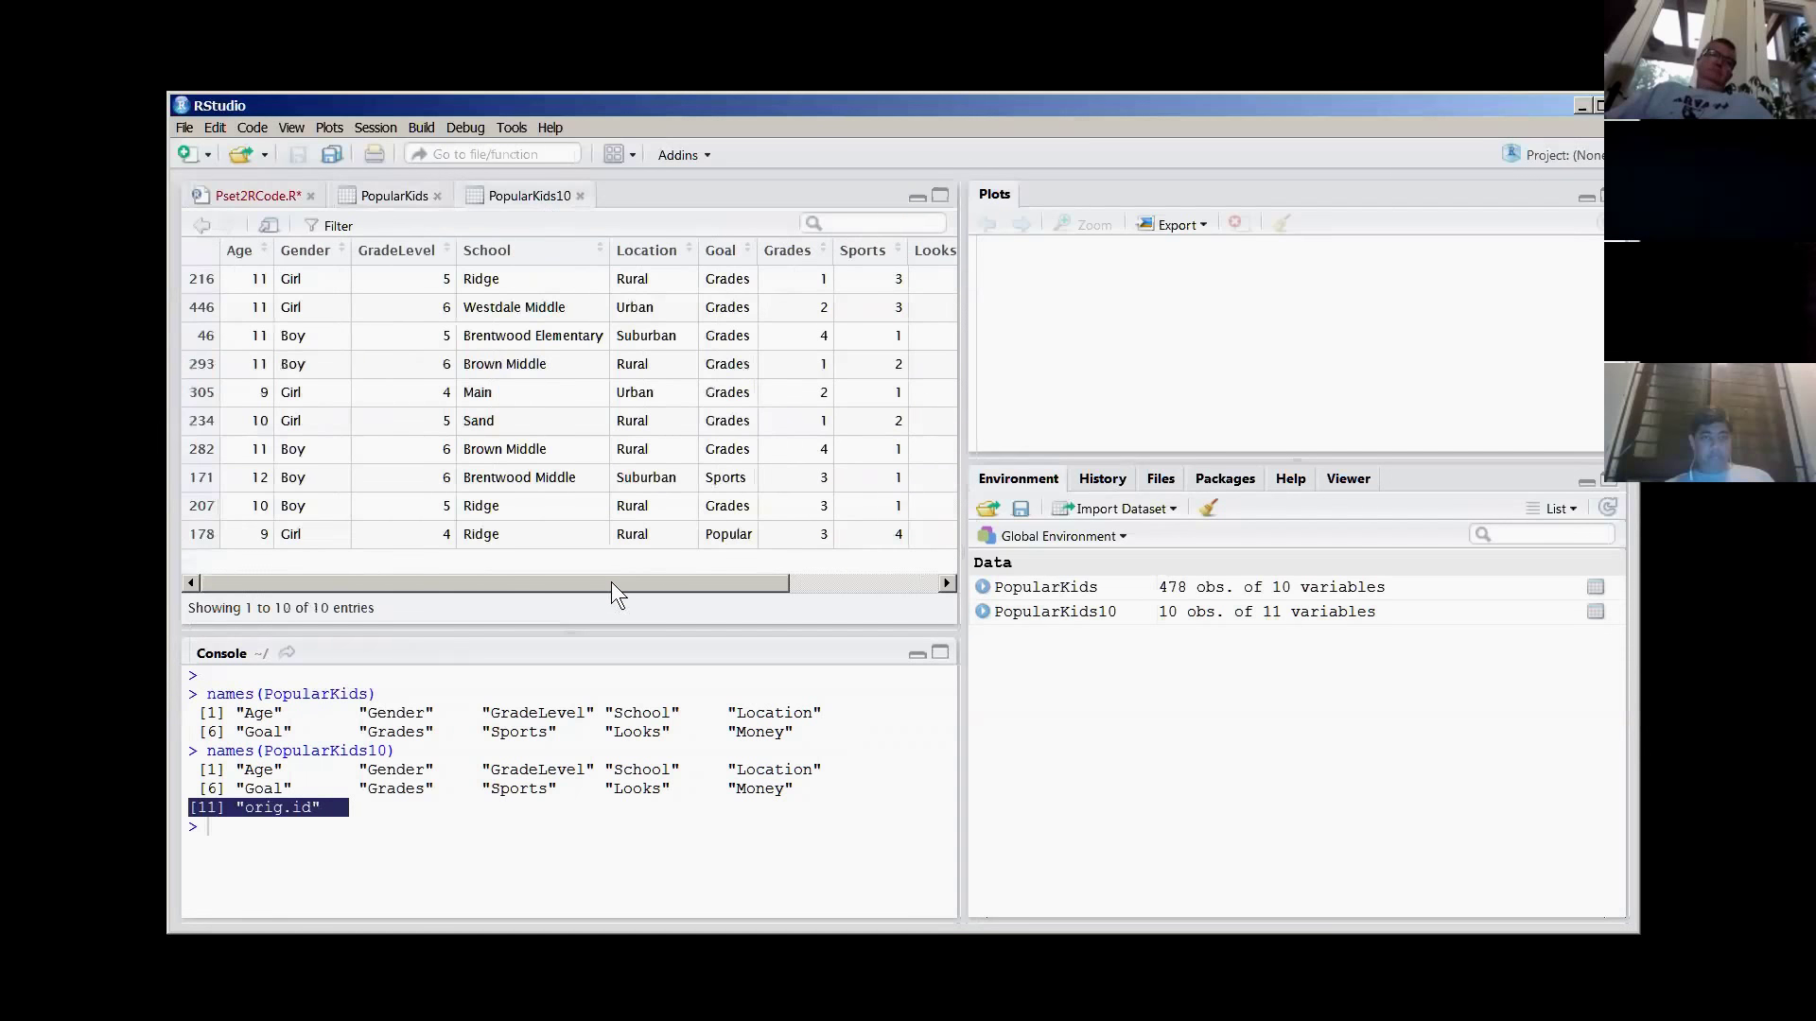
pyautogui.moveTo(611, 582); pyautogui.dragTo(941, 560)
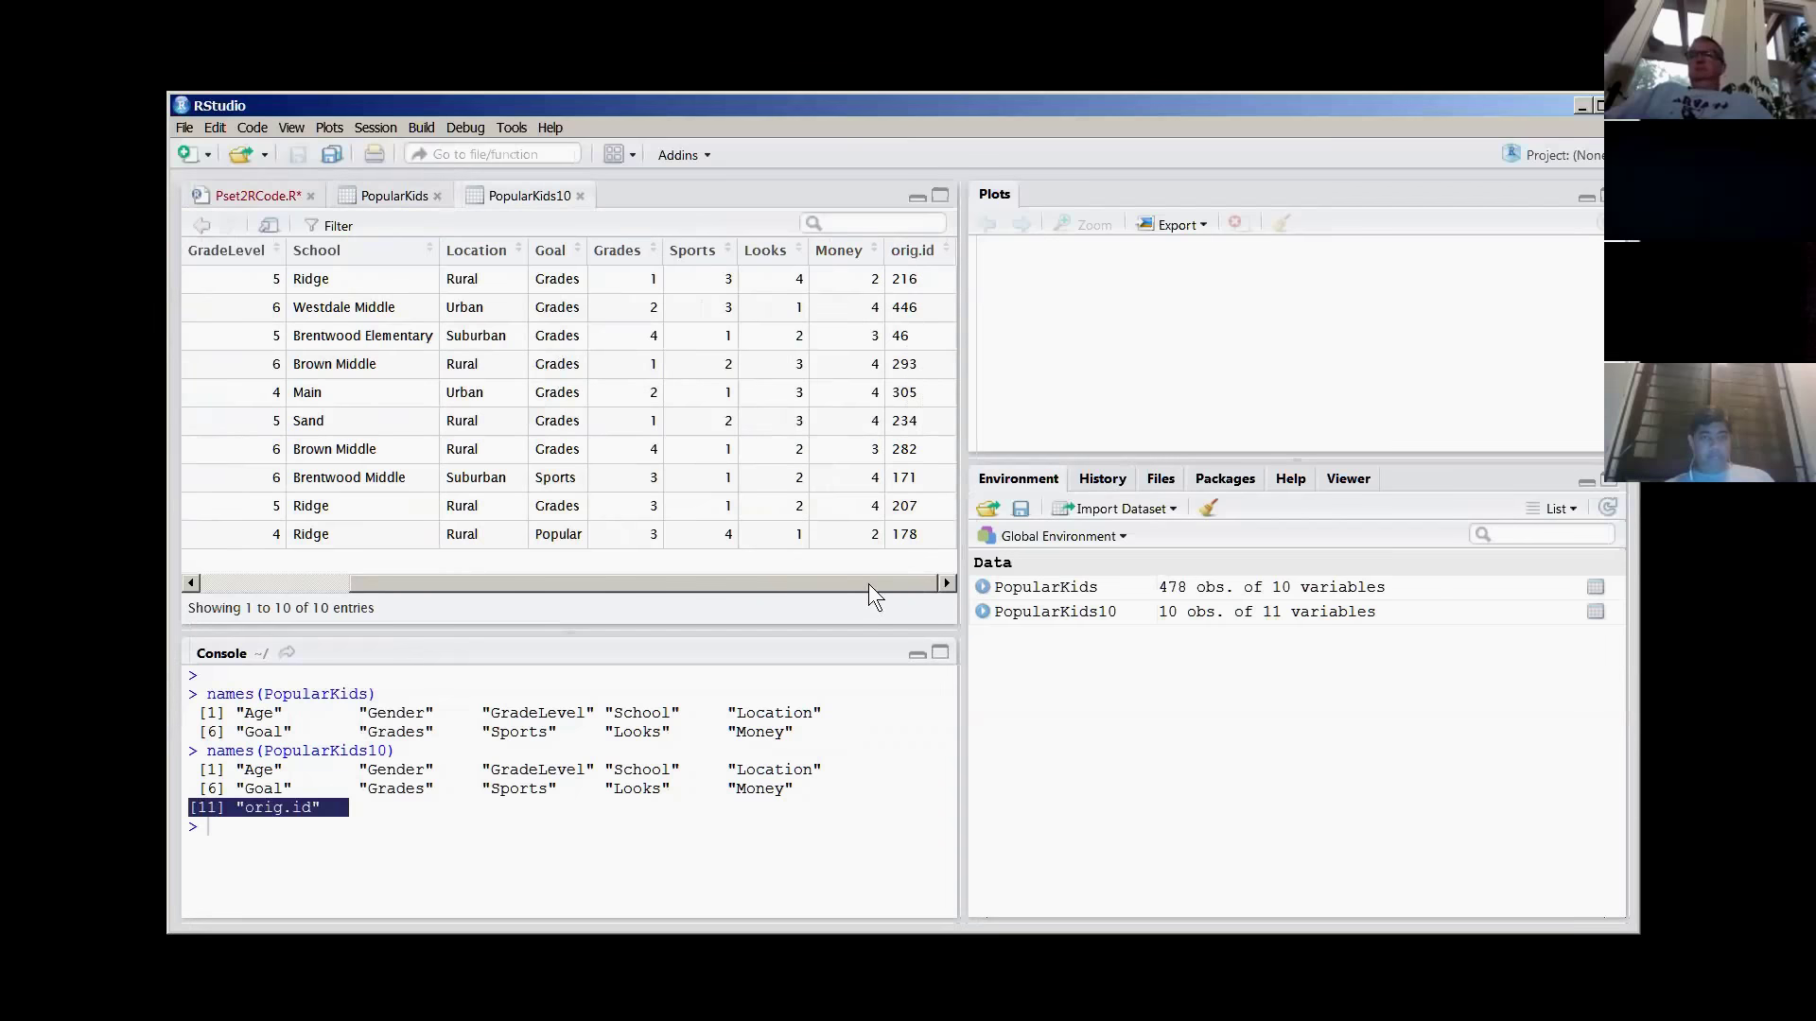
pyautogui.moveTo(868, 582); pyautogui.dragTo(628, 565)
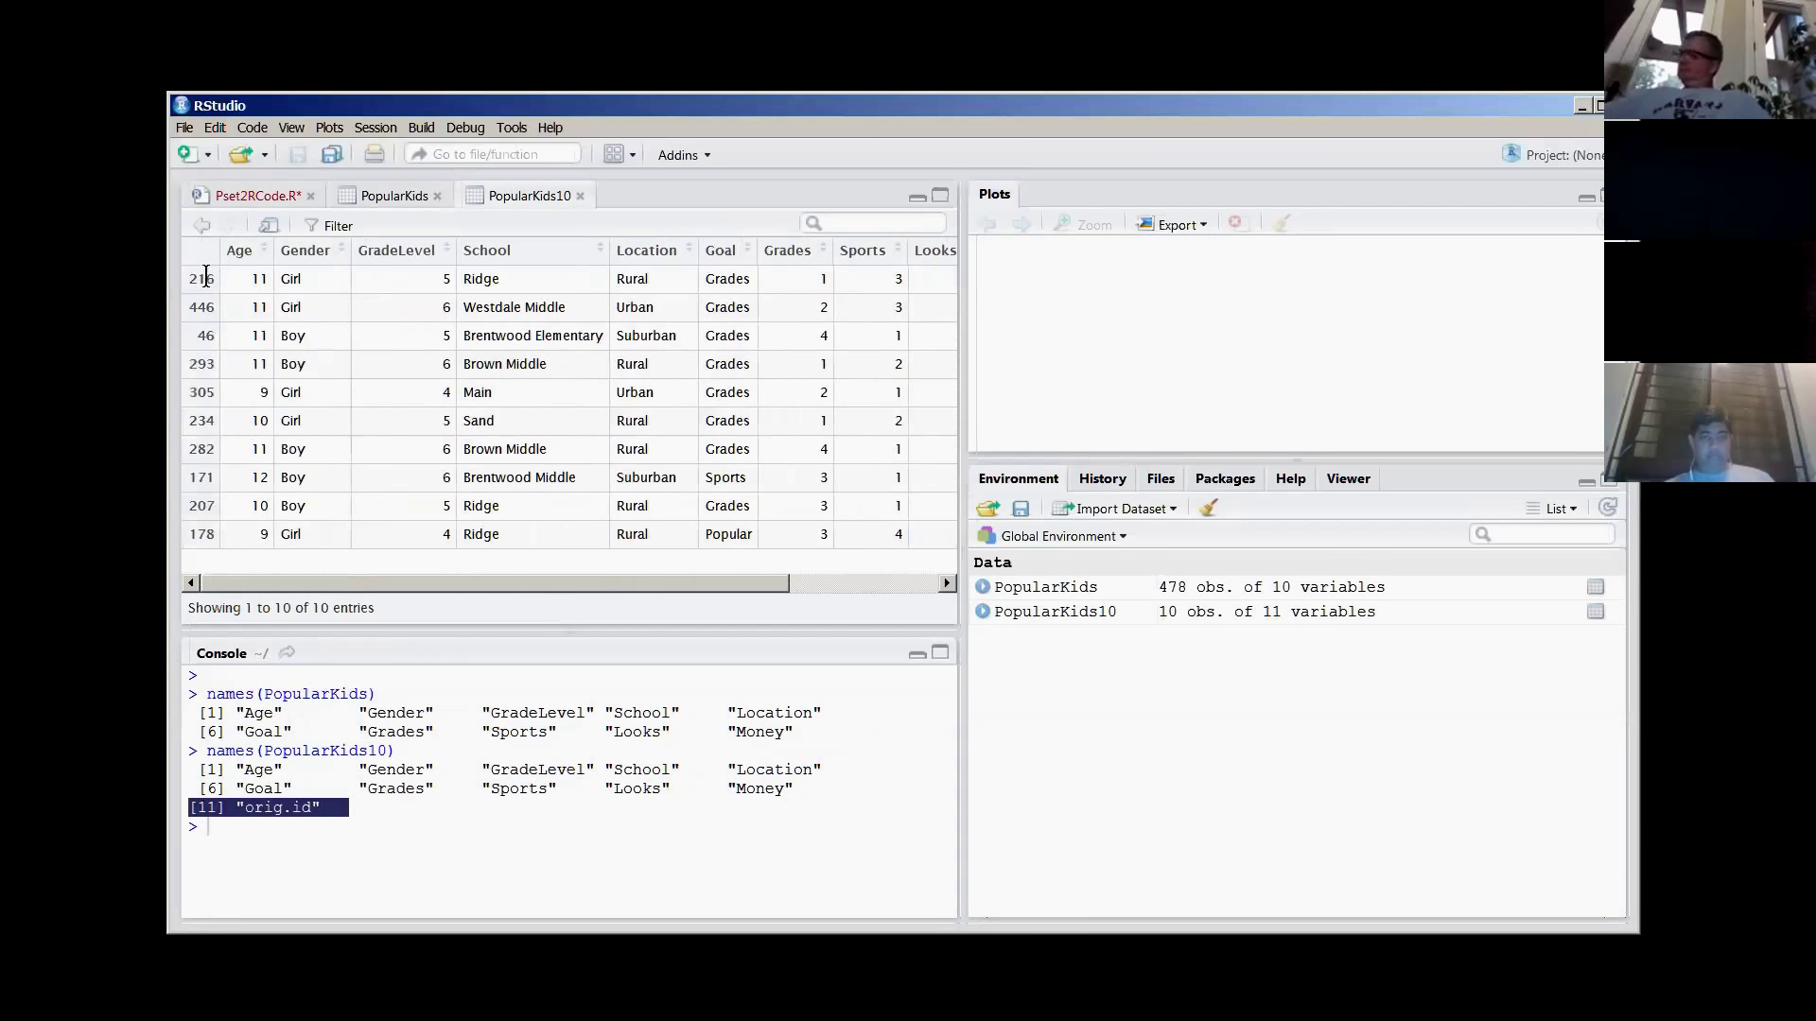
pyautogui.moveTo(645, 584); pyautogui.dragTo(821, 565)
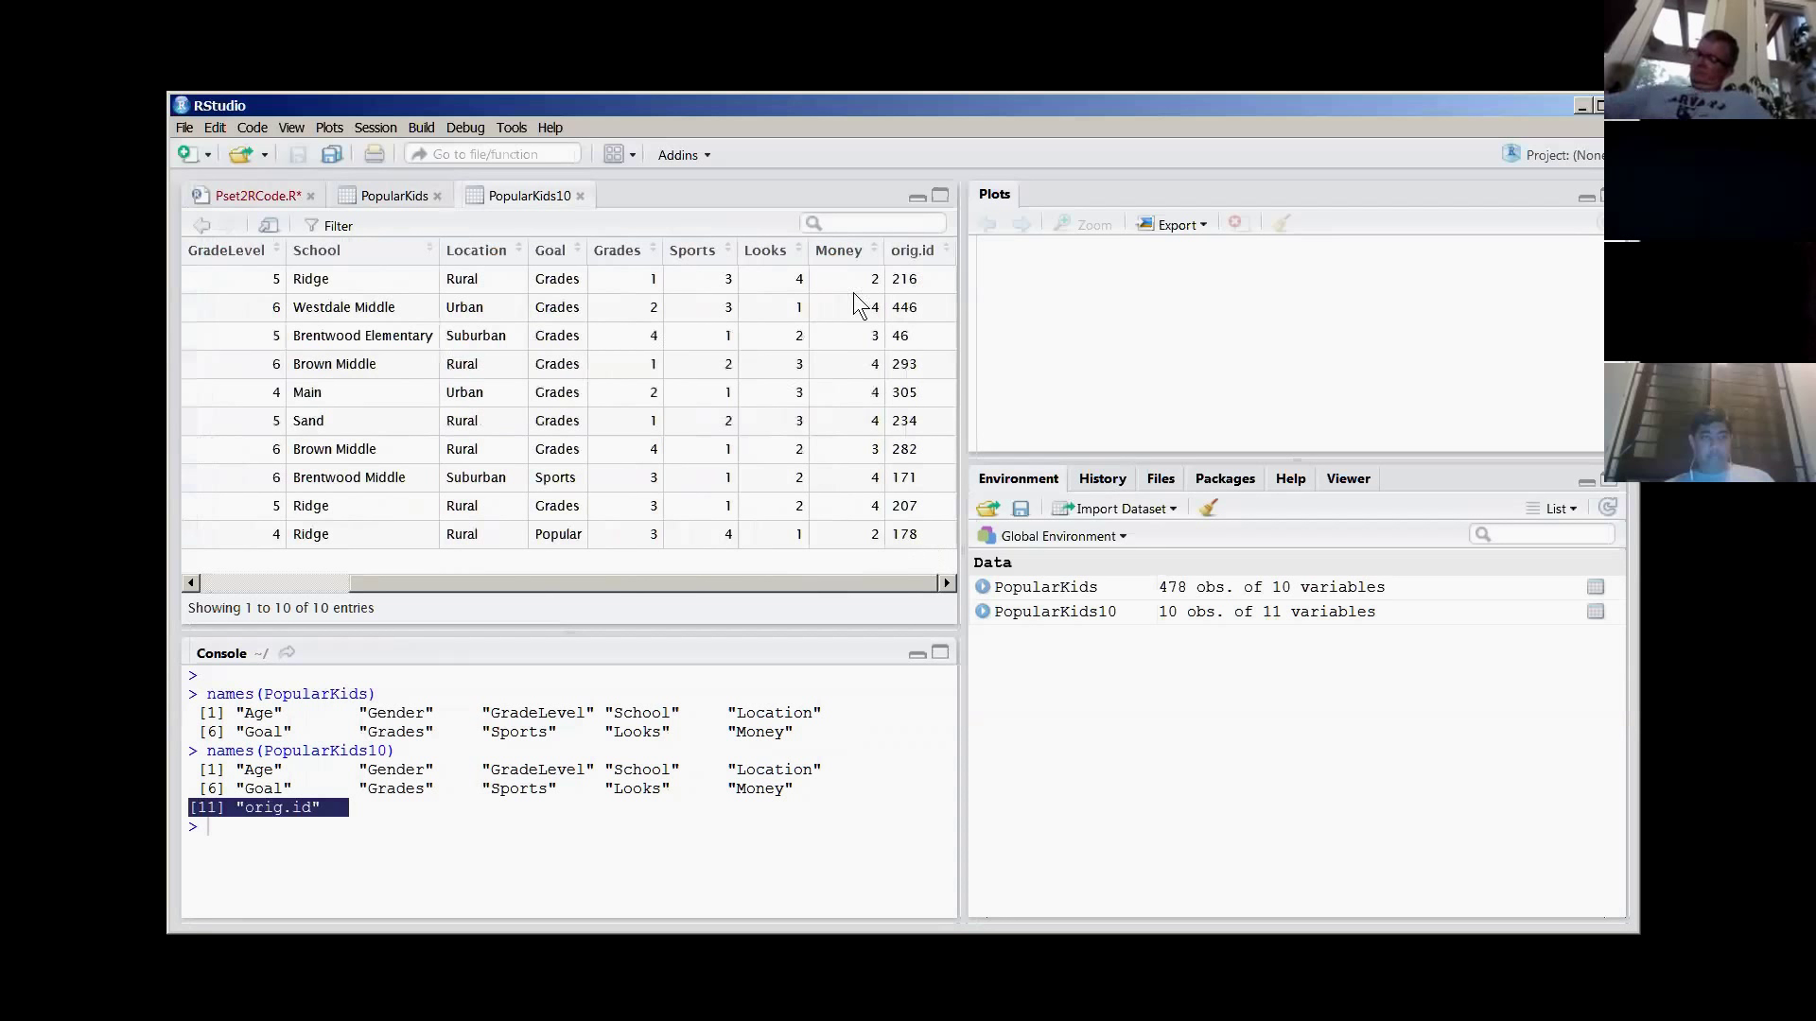
pyautogui.moveTo(880, 582); pyautogui.dragTo(524, 567)
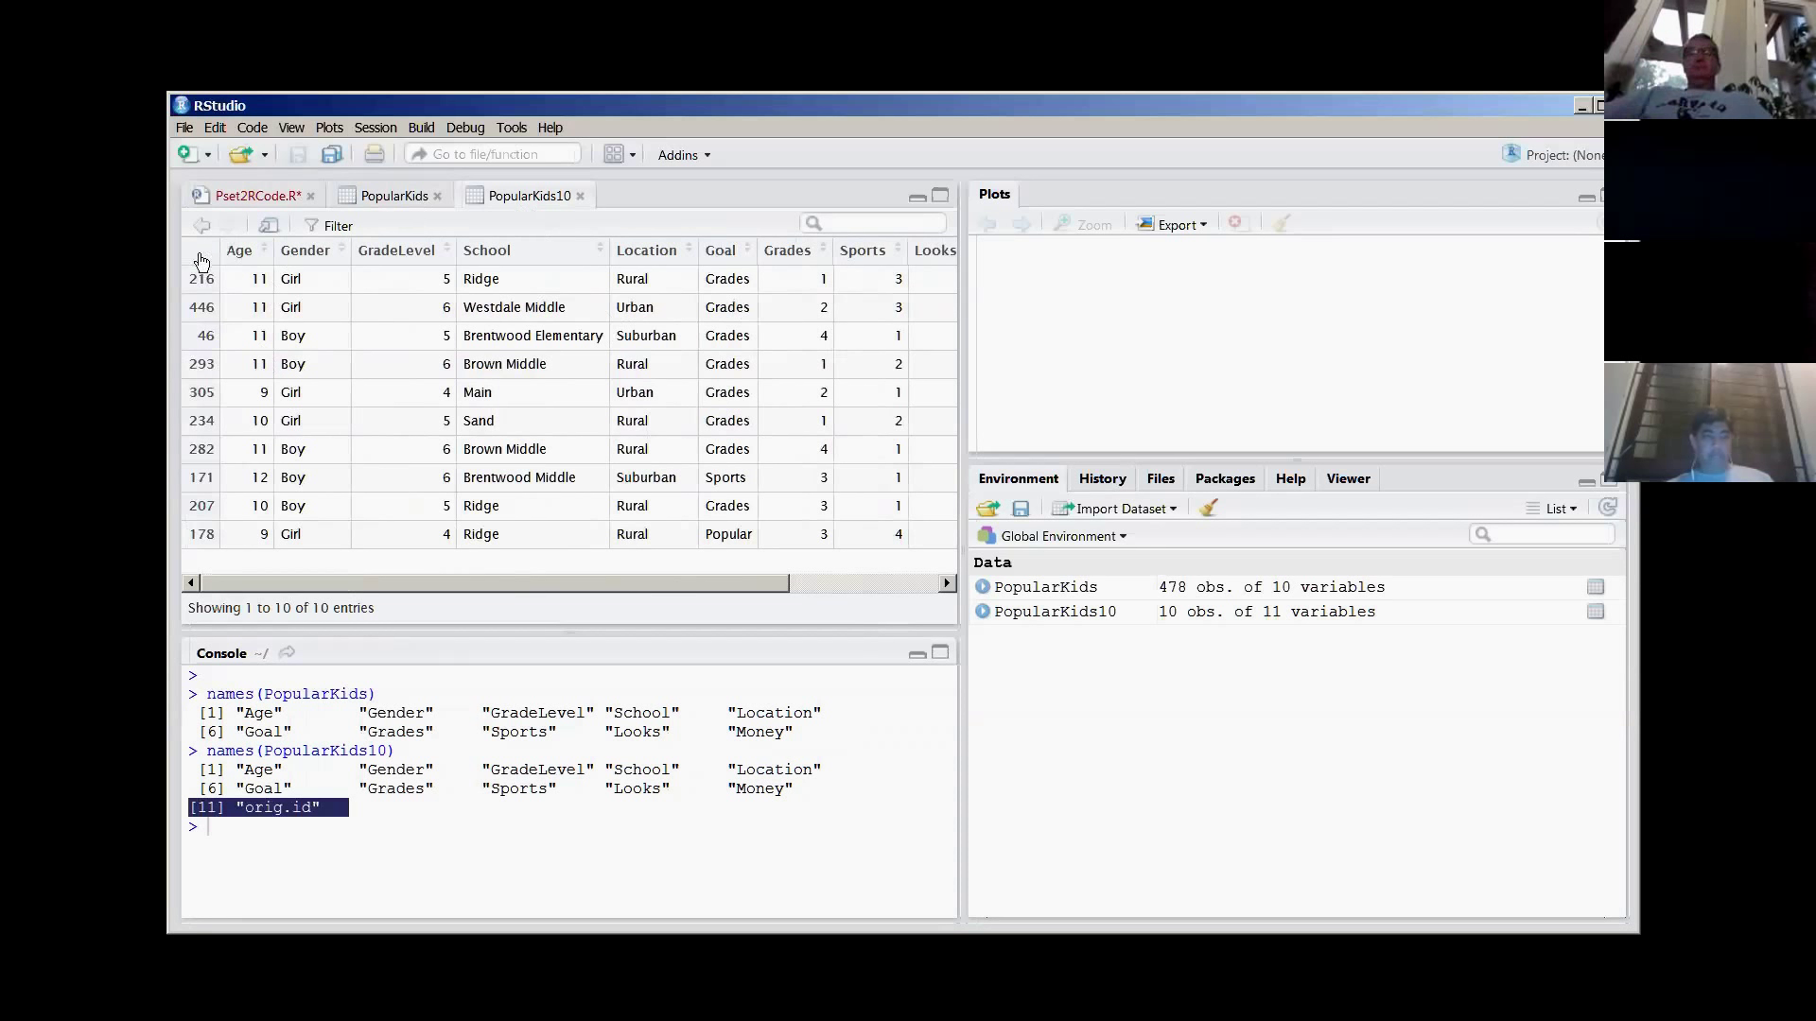
# - Find row 216 in the full PopularKids spreadsheet and compare it with the first row of PopularKids10
pyautogui.click(402, 197)
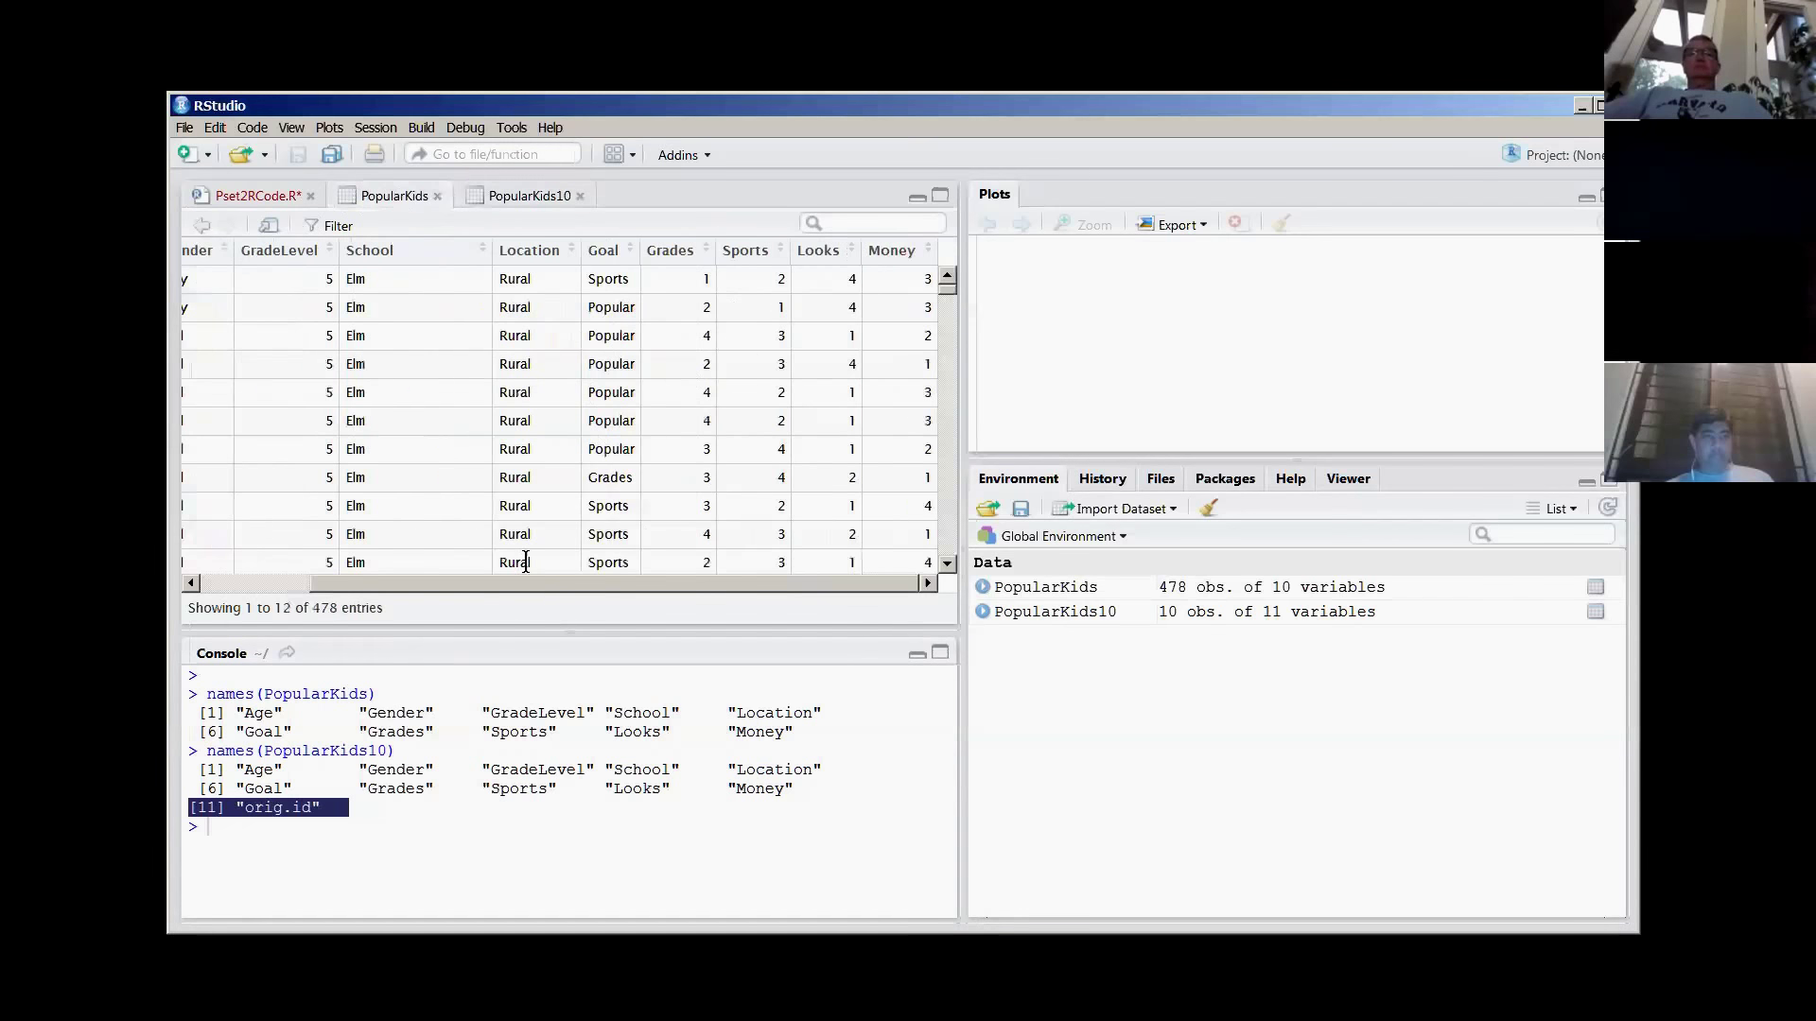
pyautogui.moveTo(948, 289); pyautogui.dragTo(956, 401)
pyautogui.scroll(-1, 722, 375)
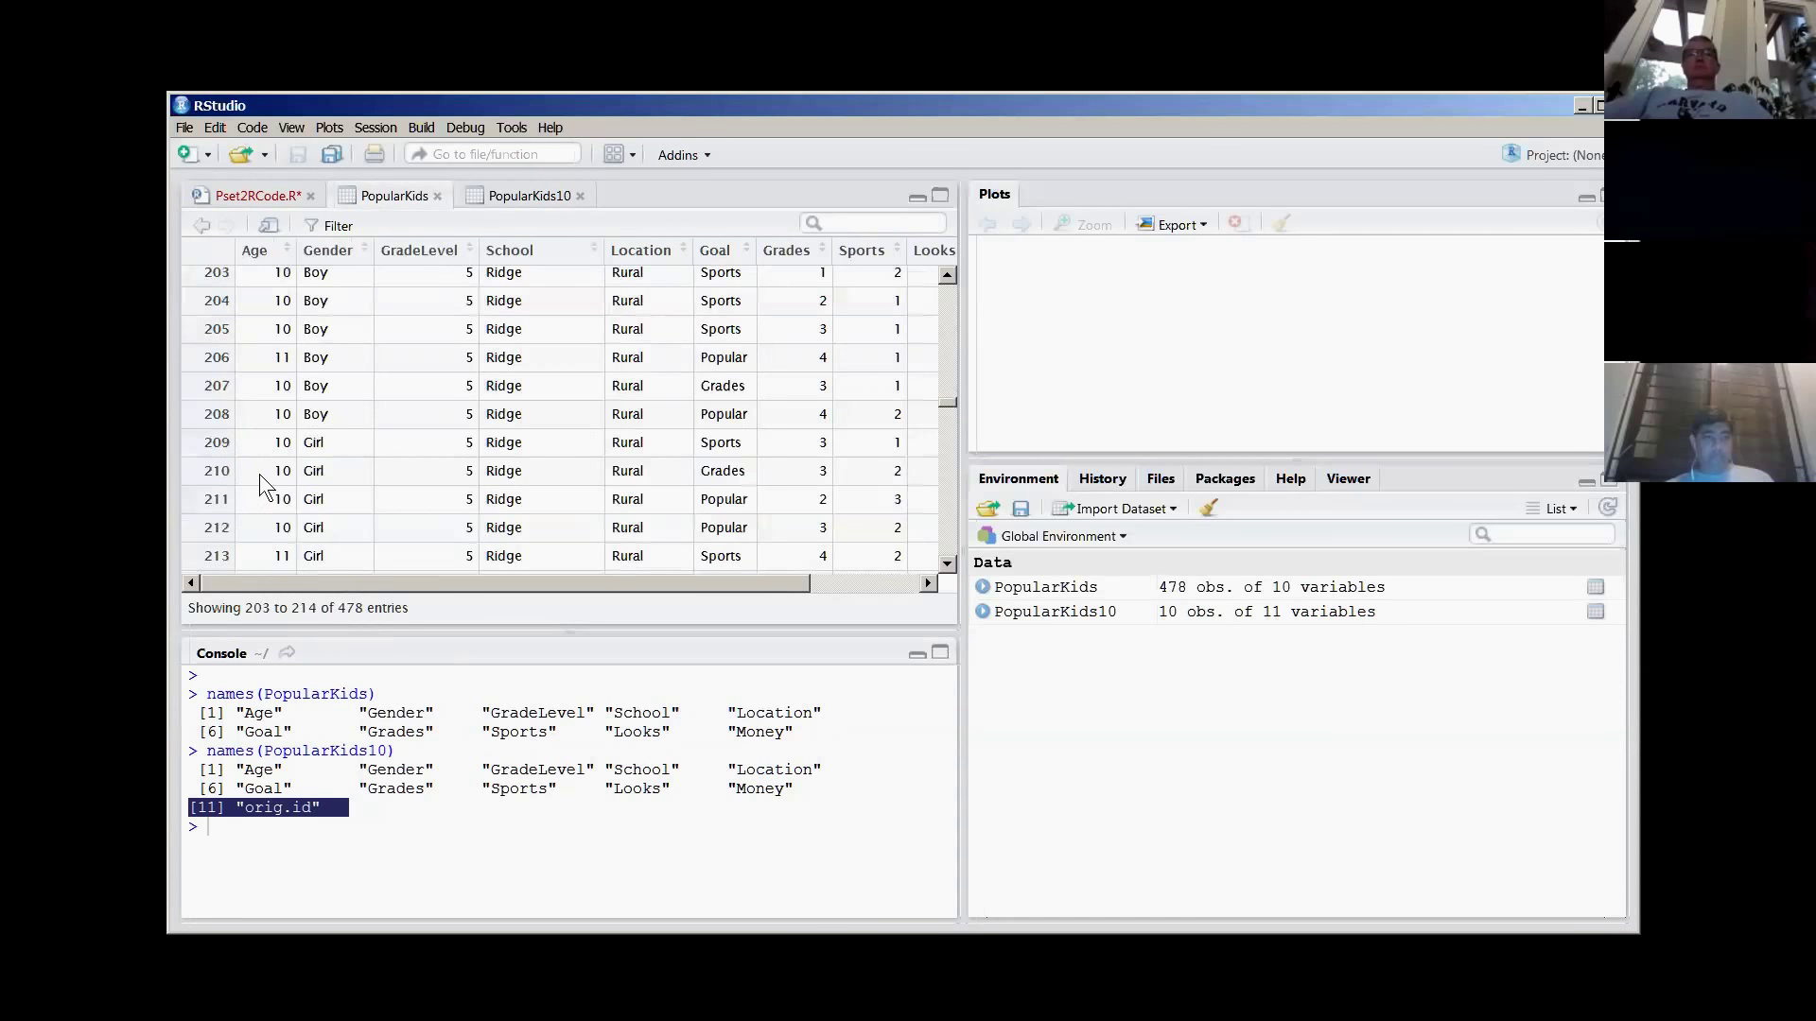
pyautogui.click(529, 197)
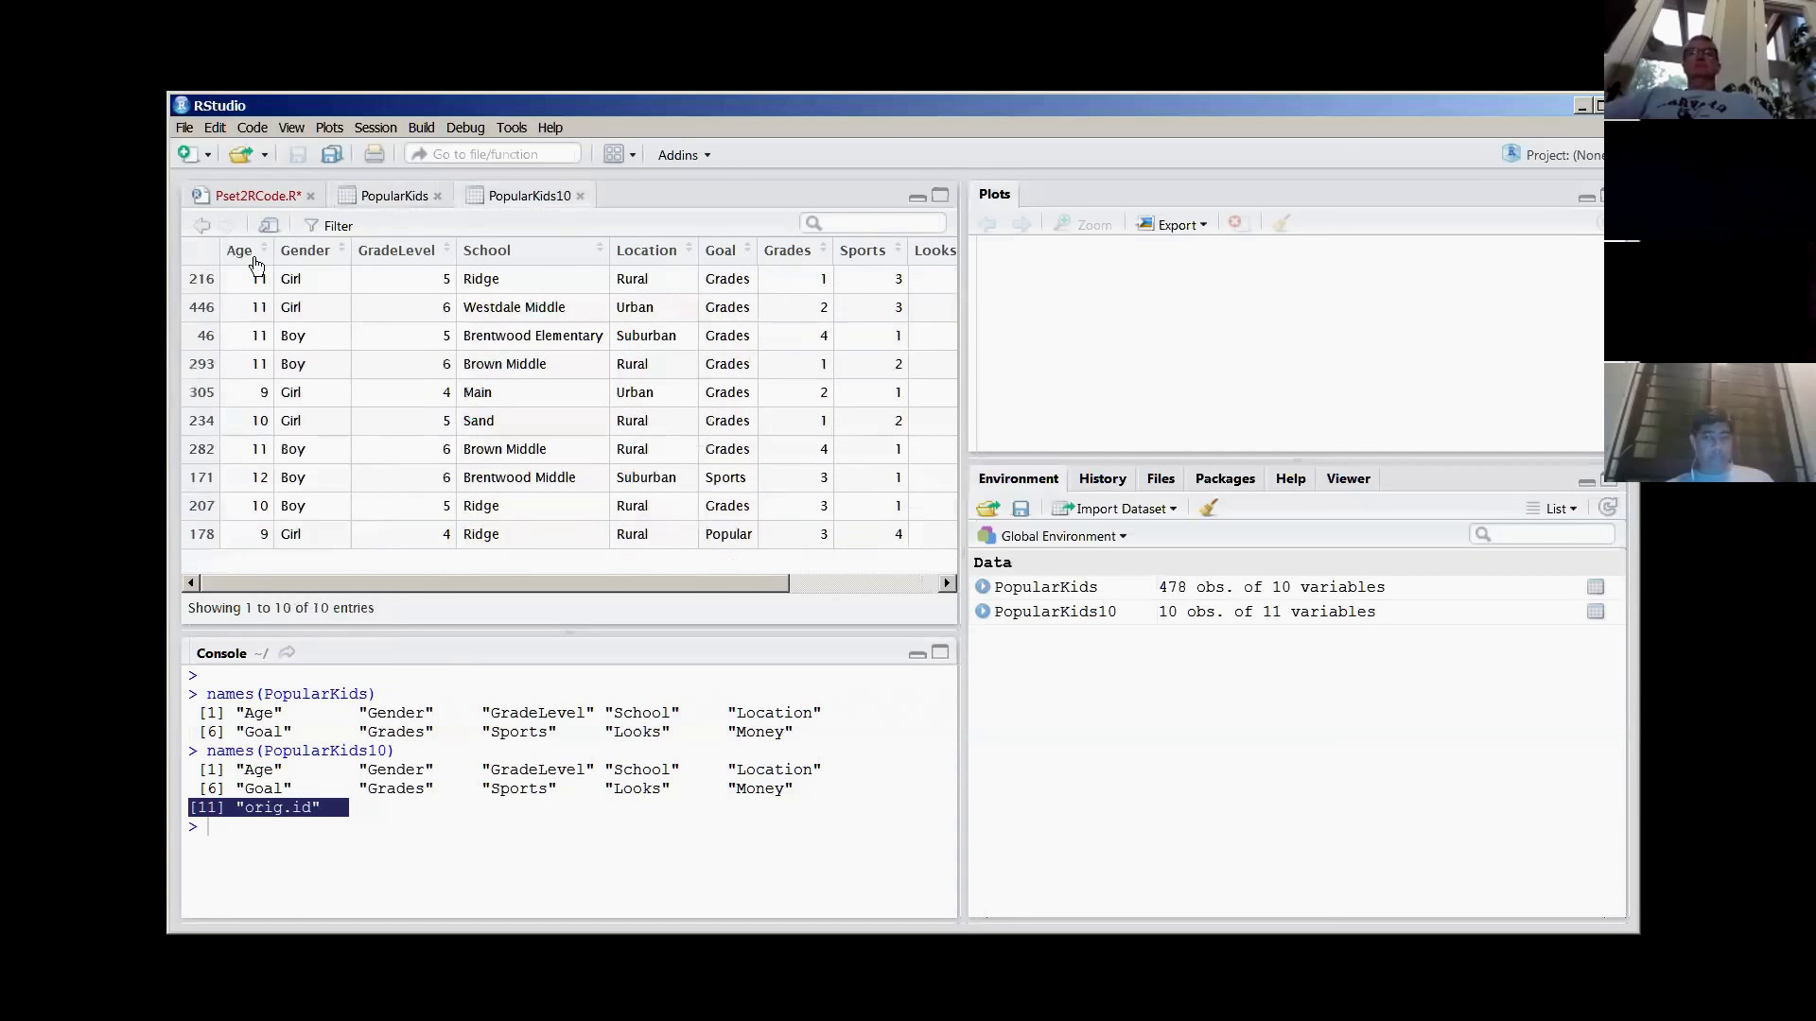
pyautogui.click(401, 201)
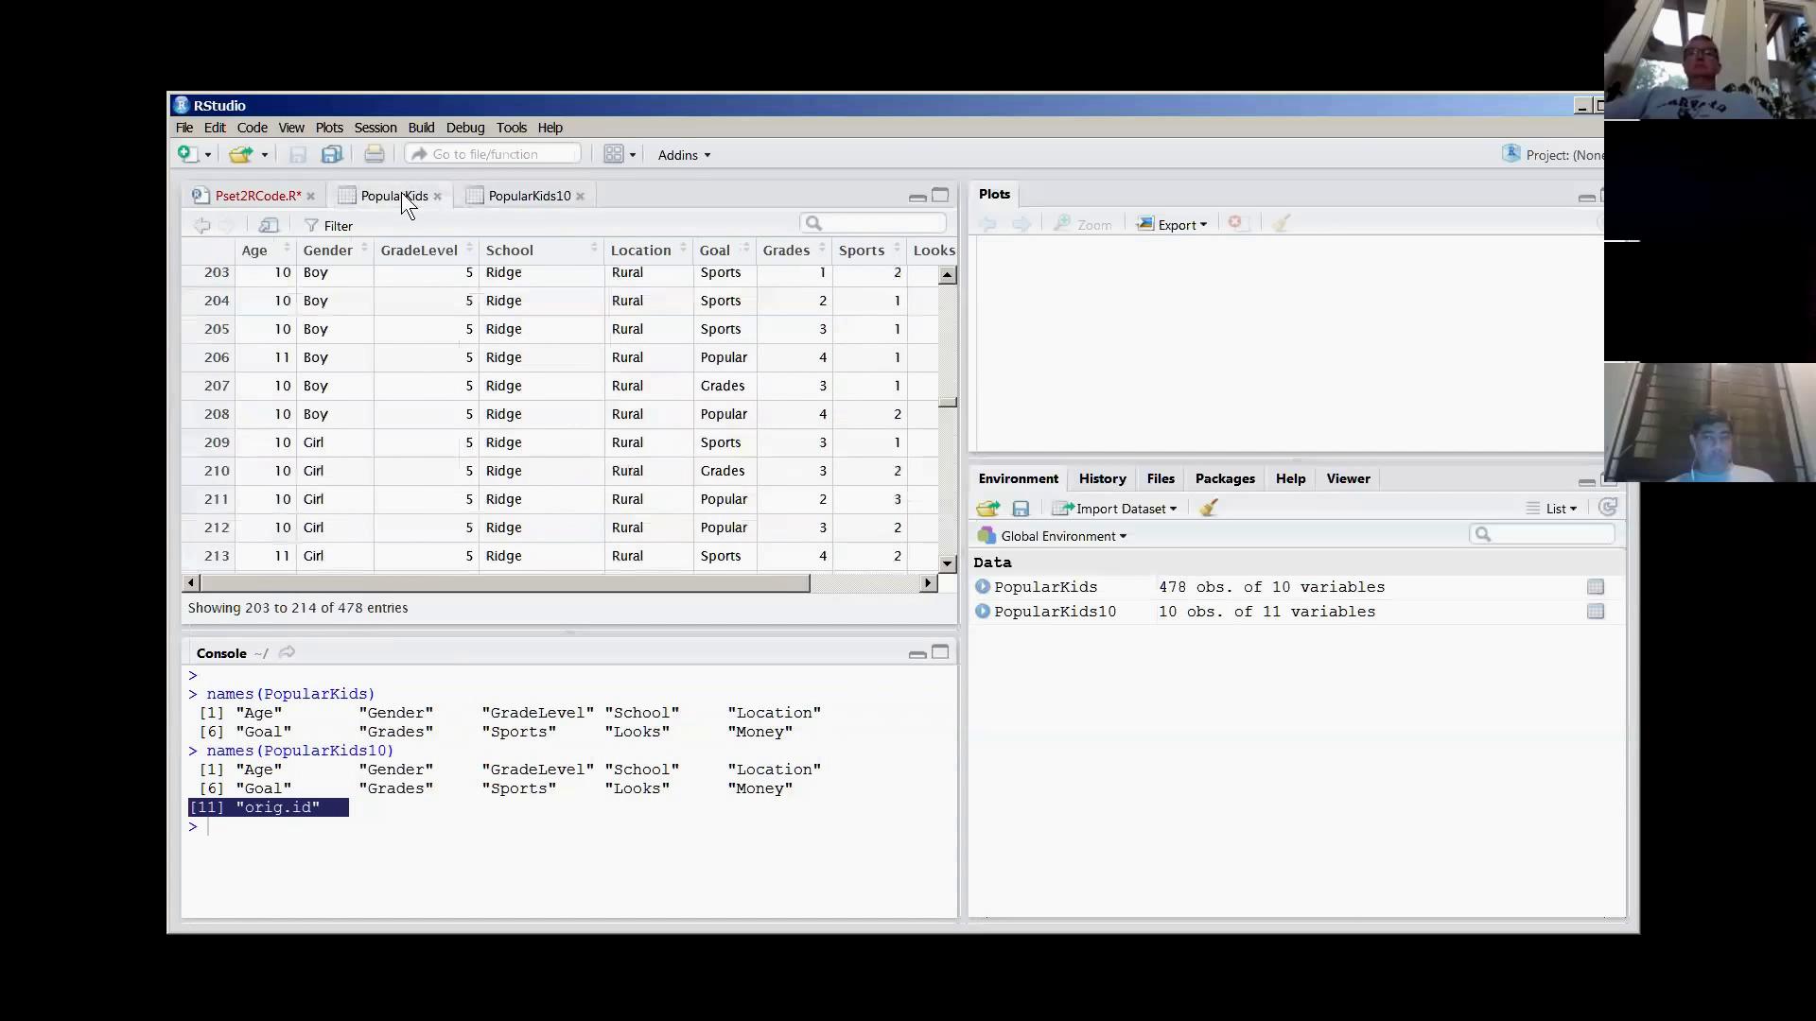
pyautogui.scroll(-2, 283, 463)
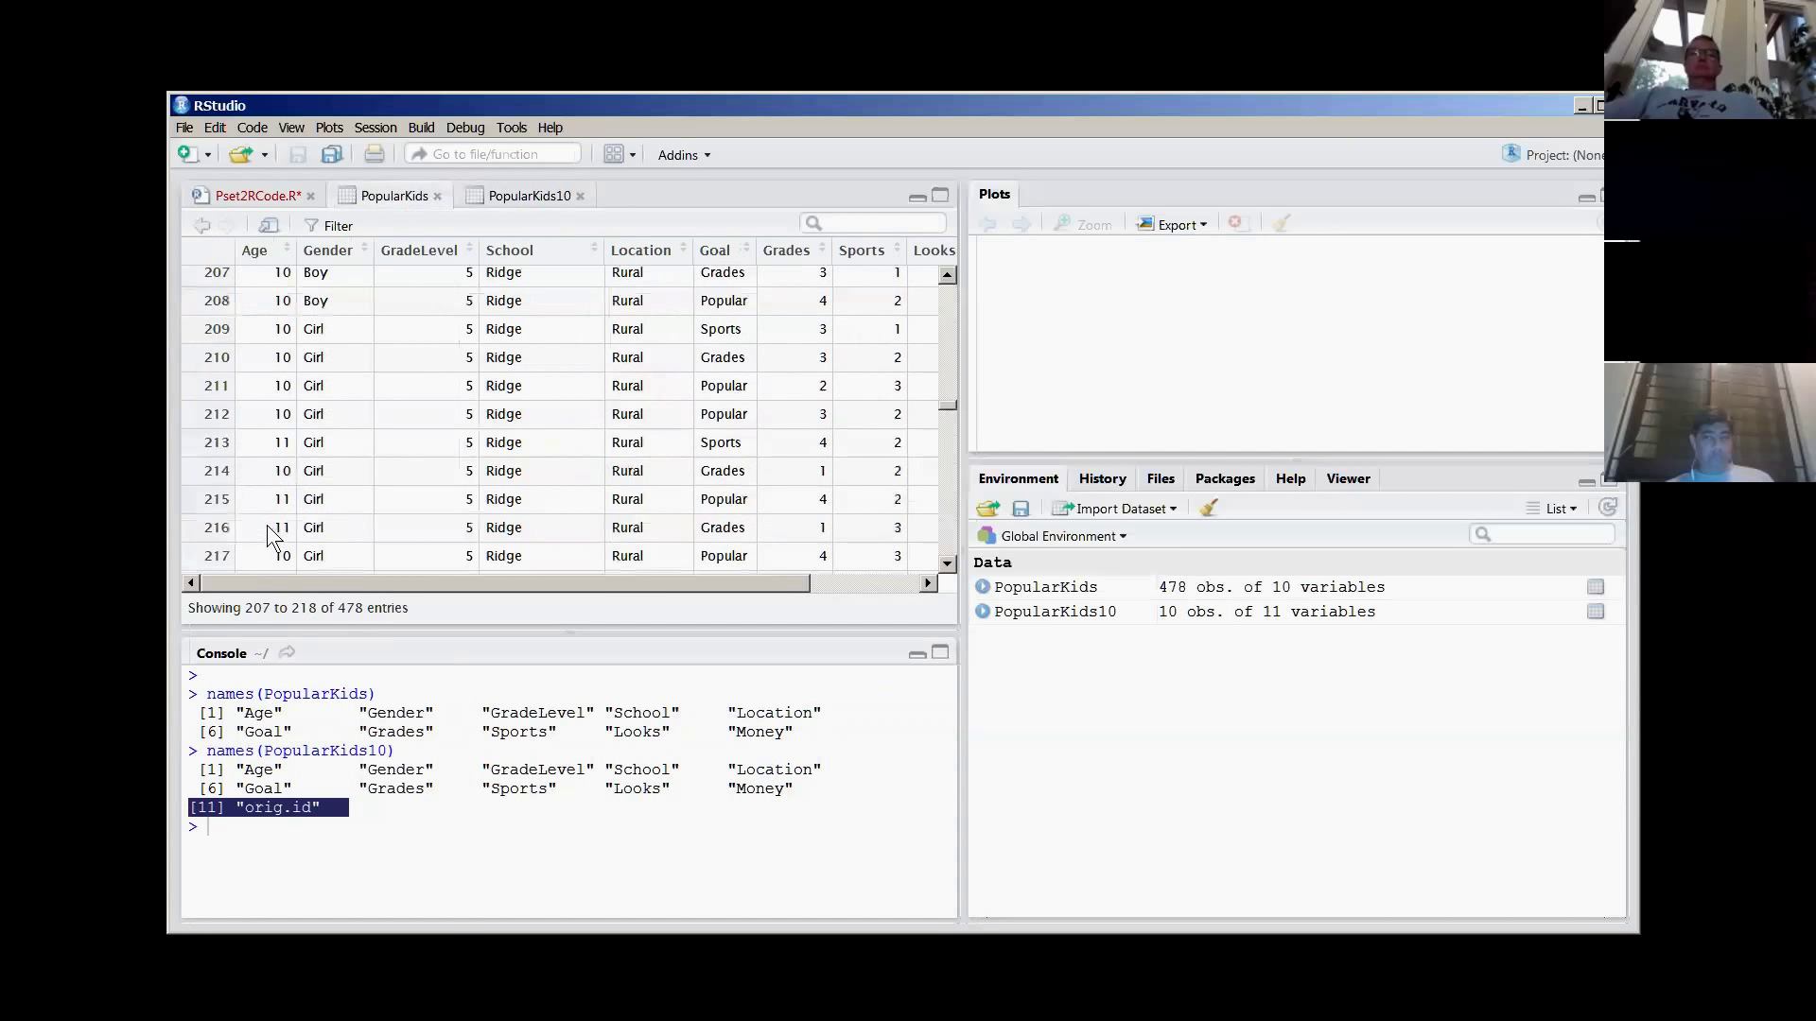
# - Highlight row 216 in the full PopularKids spreadsheet and compare its values with the orig.id 216 row of PopularKids10
pyautogui.moveTo(271, 526); pyautogui.dragTo(935, 531)
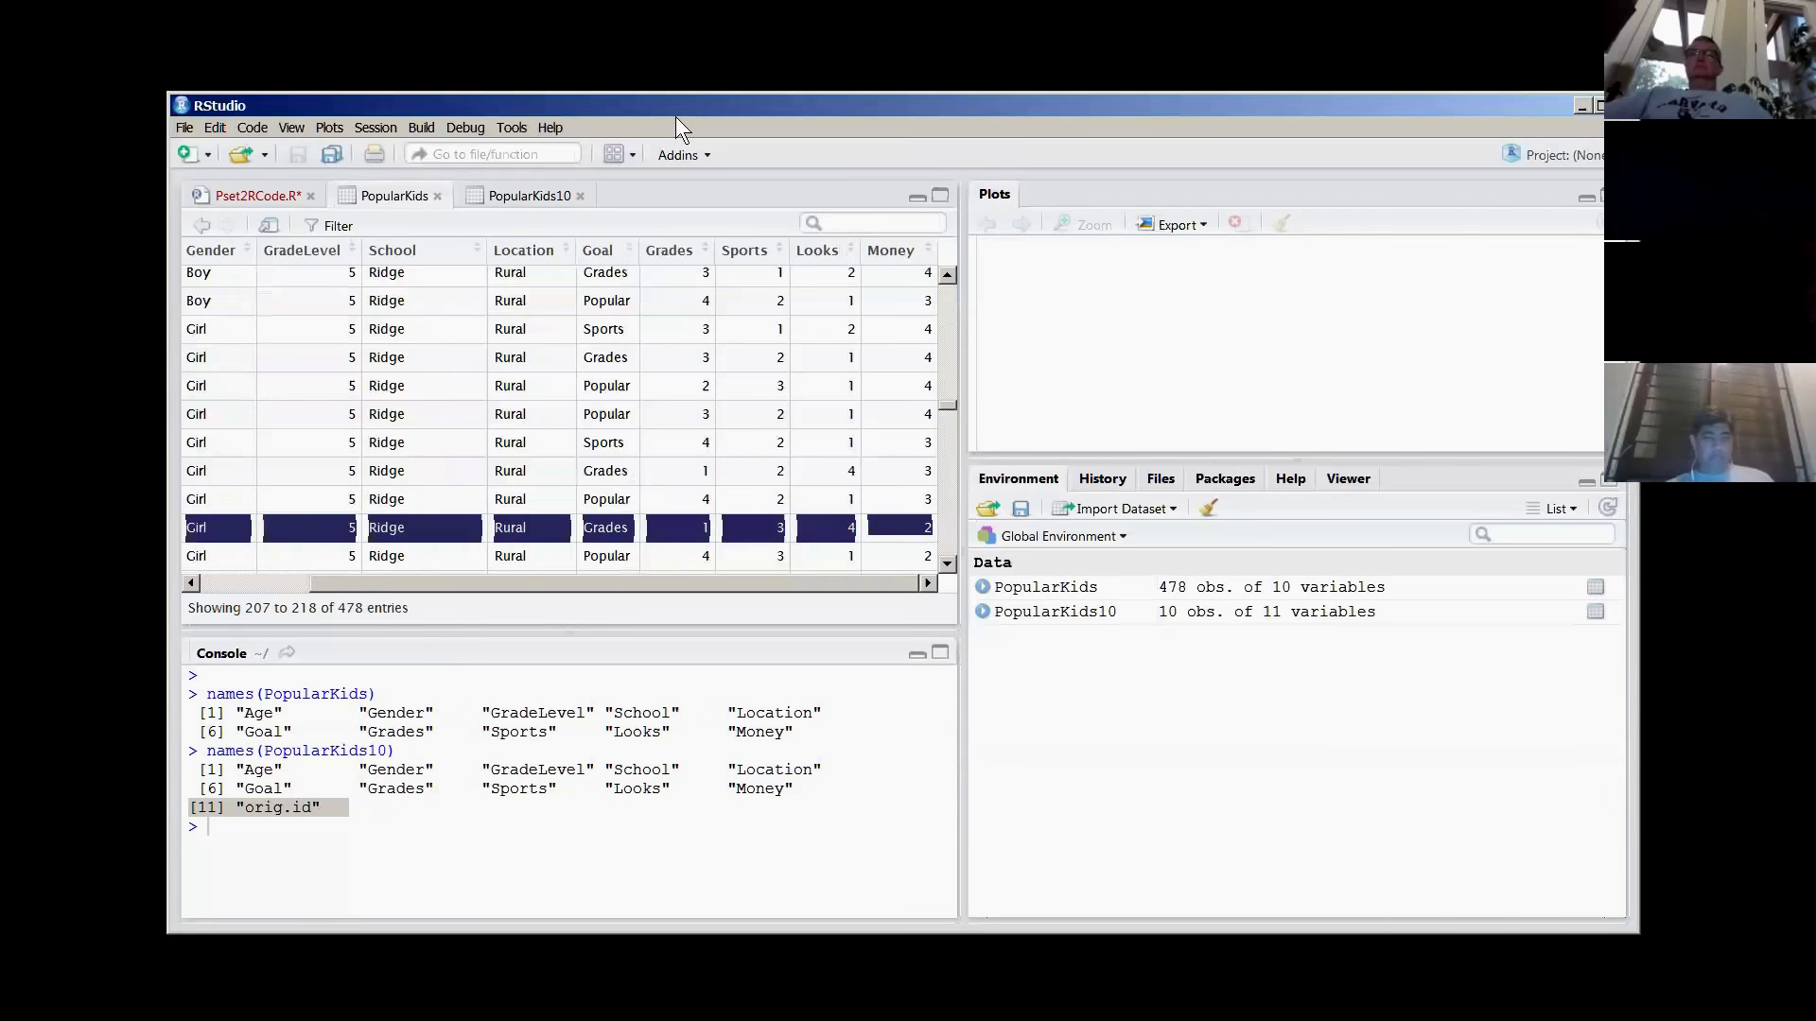
pyautogui.click(520, 190)
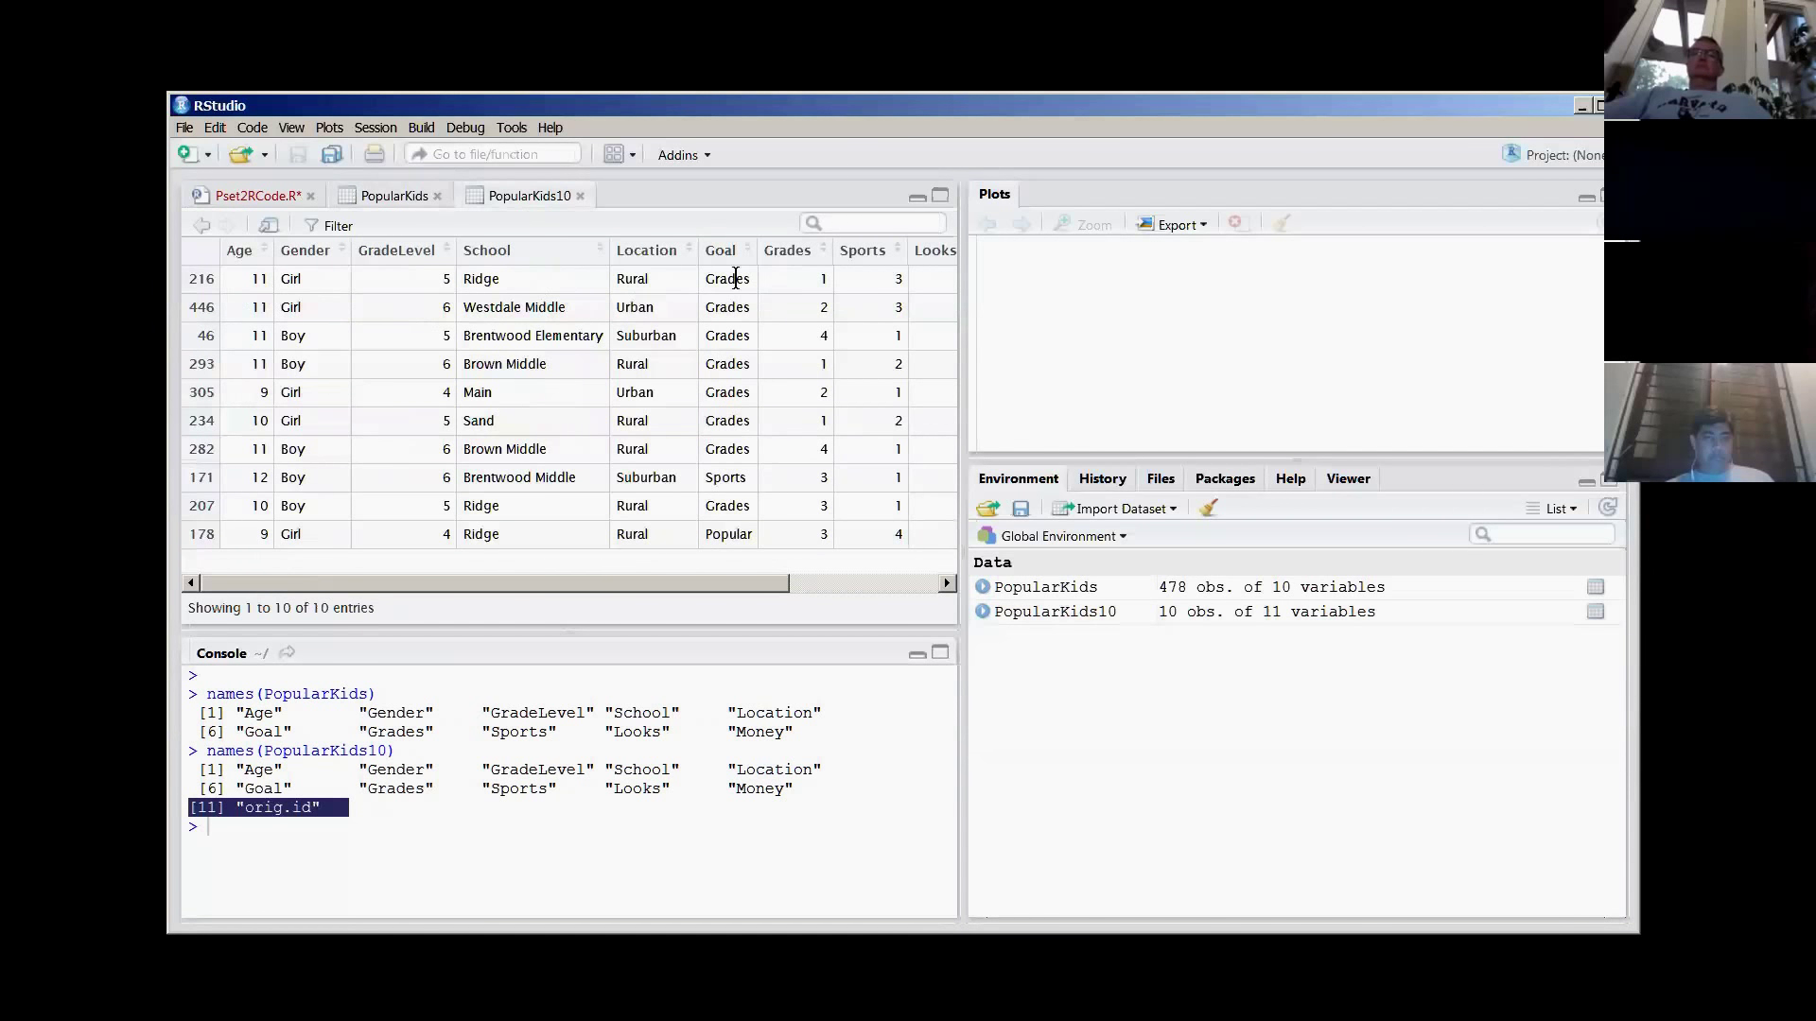
pyautogui.moveTo(451, 584); pyautogui.dragTo(803, 479)
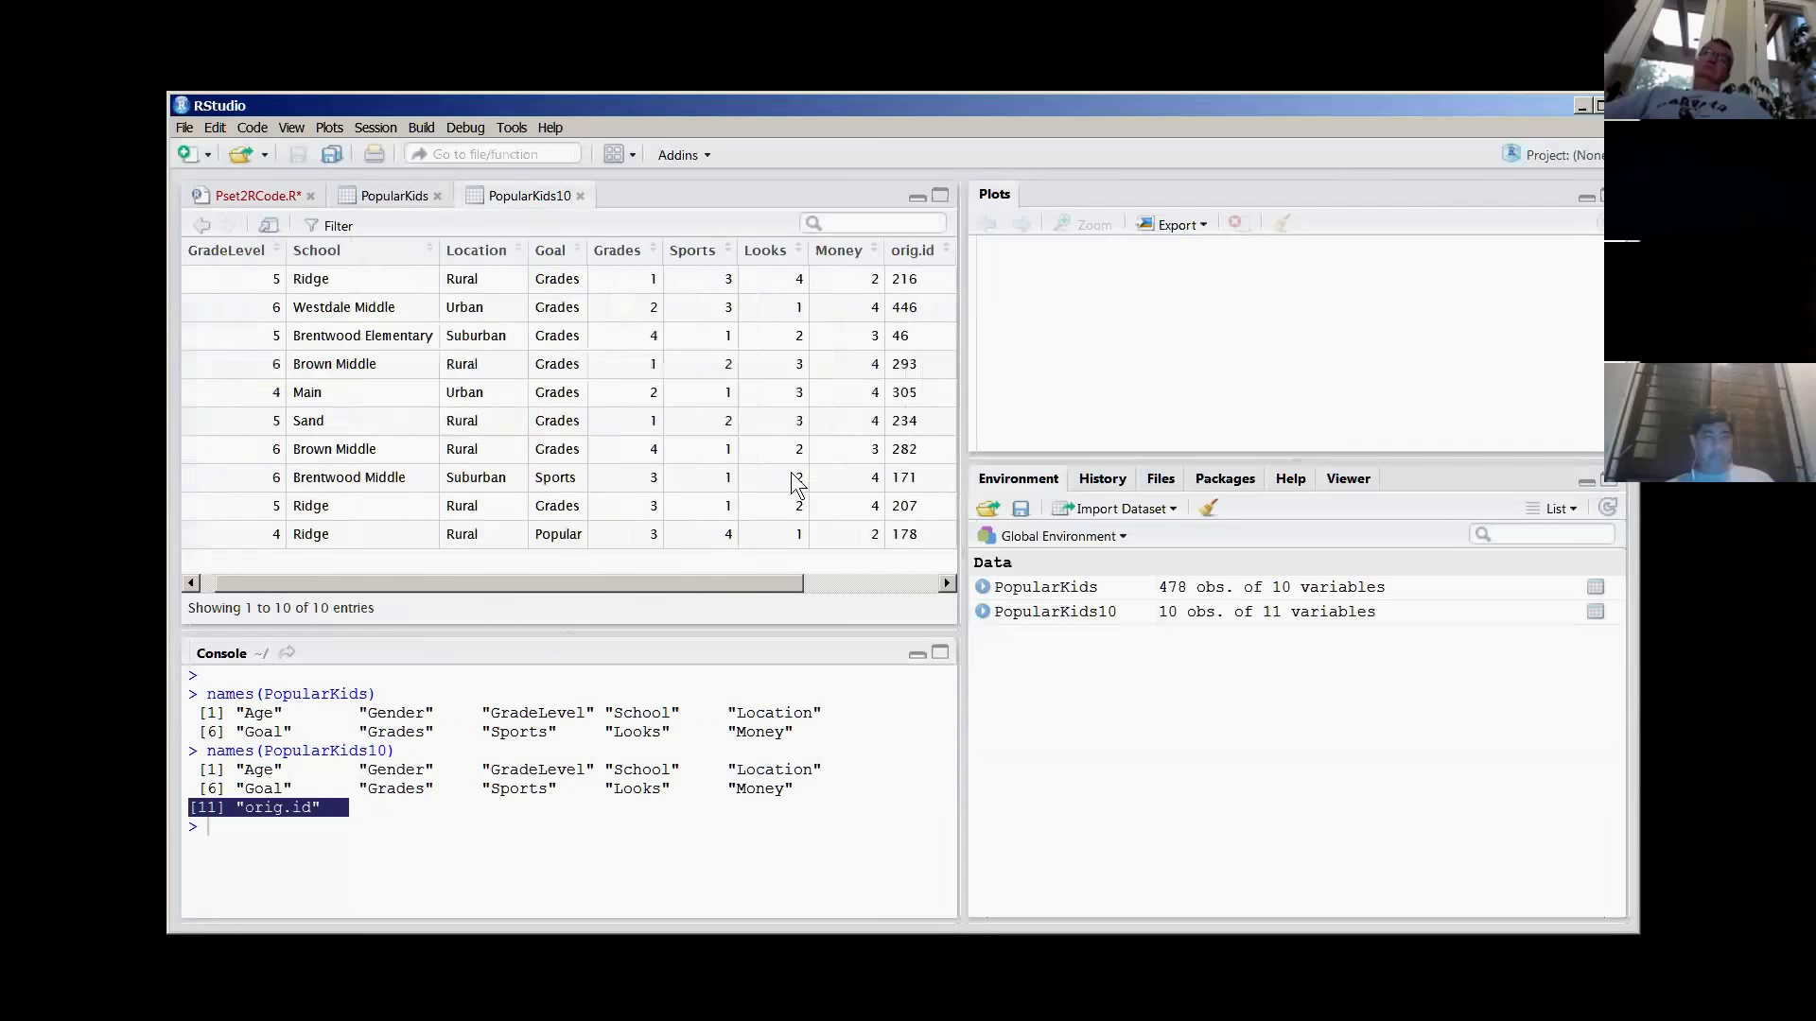
pyautogui.click(276, 834)
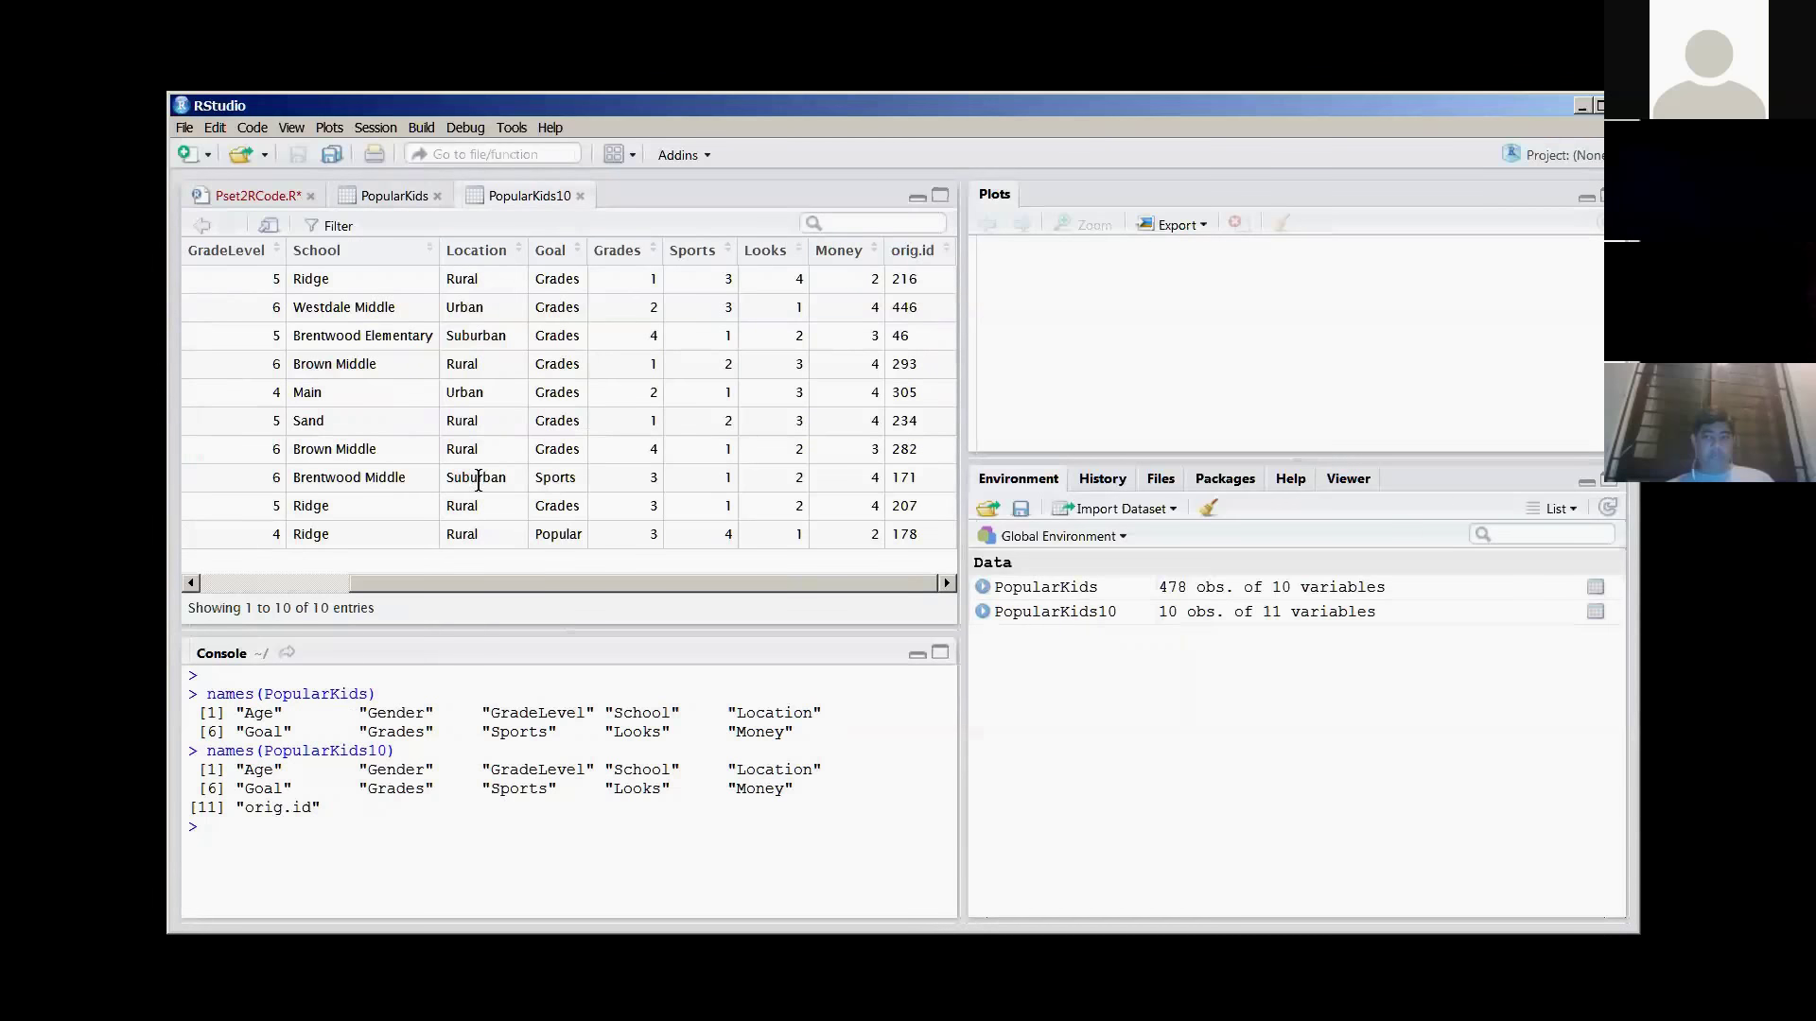
pyautogui.moveTo(503, 584); pyautogui.dragTo(289, 571)
# - Return to the Pset2RCode.R script and save it
pyautogui.click(374, 199)
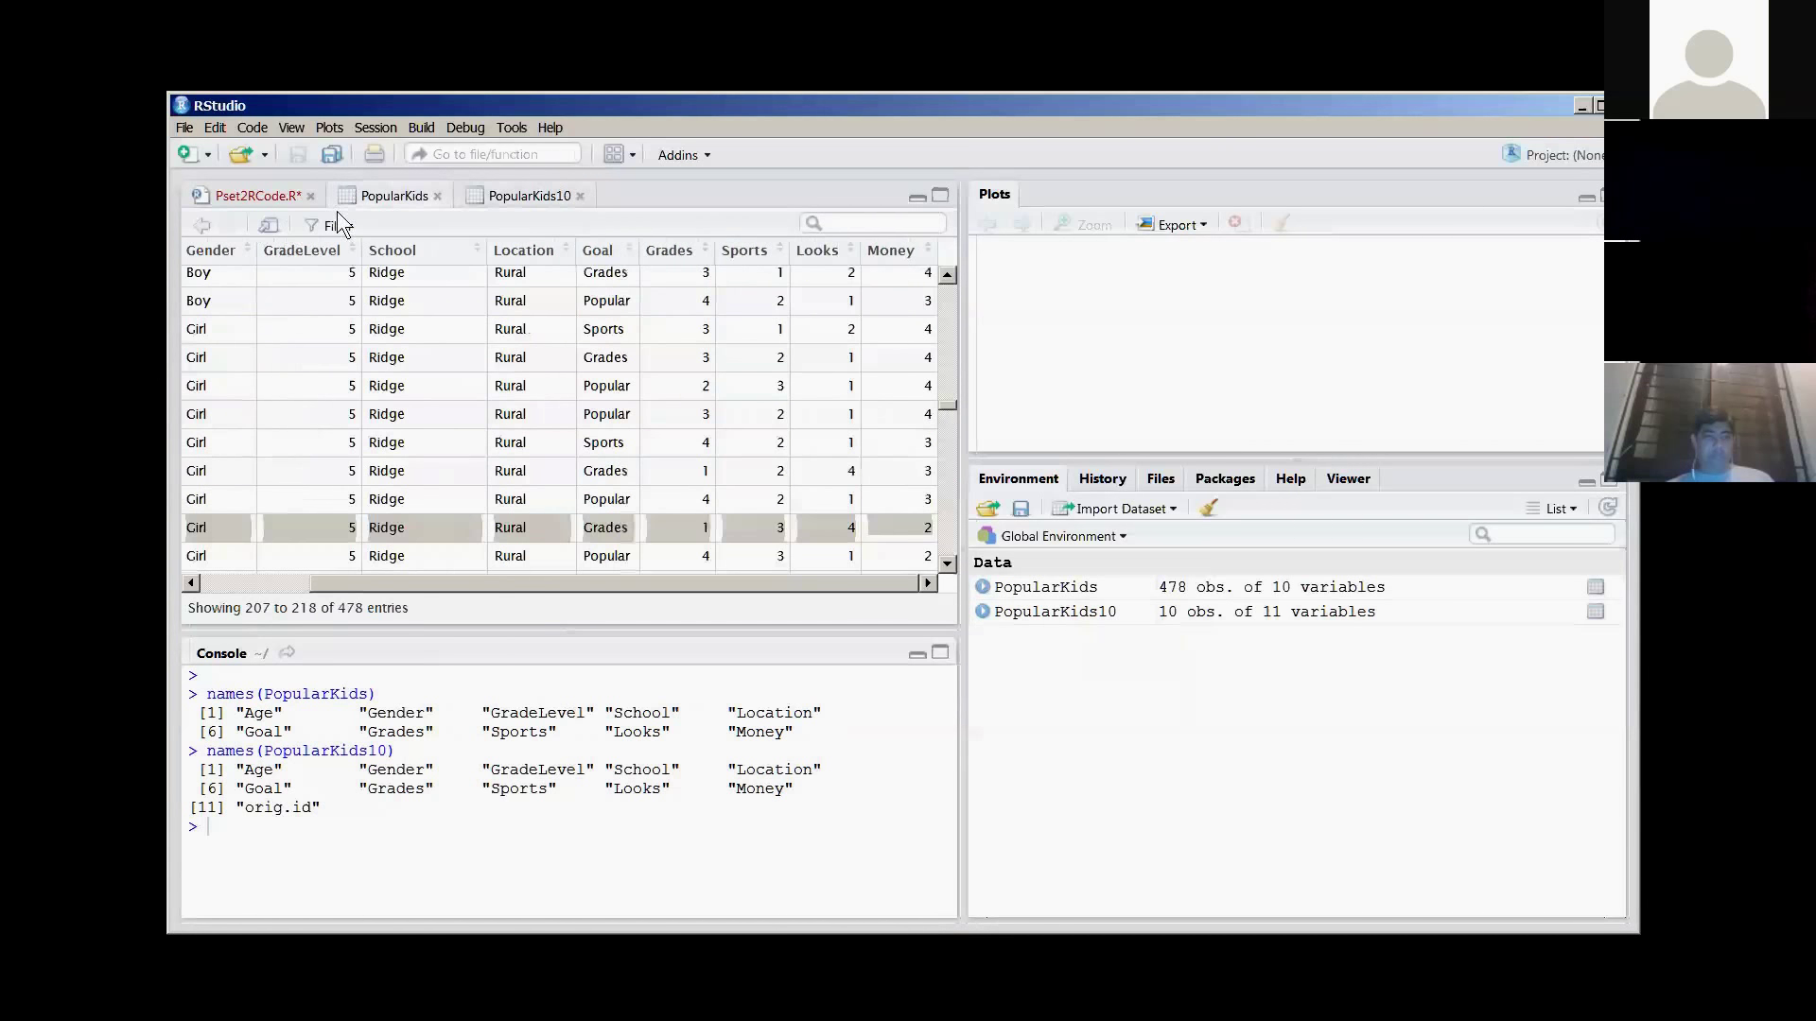
pyautogui.click(261, 189)
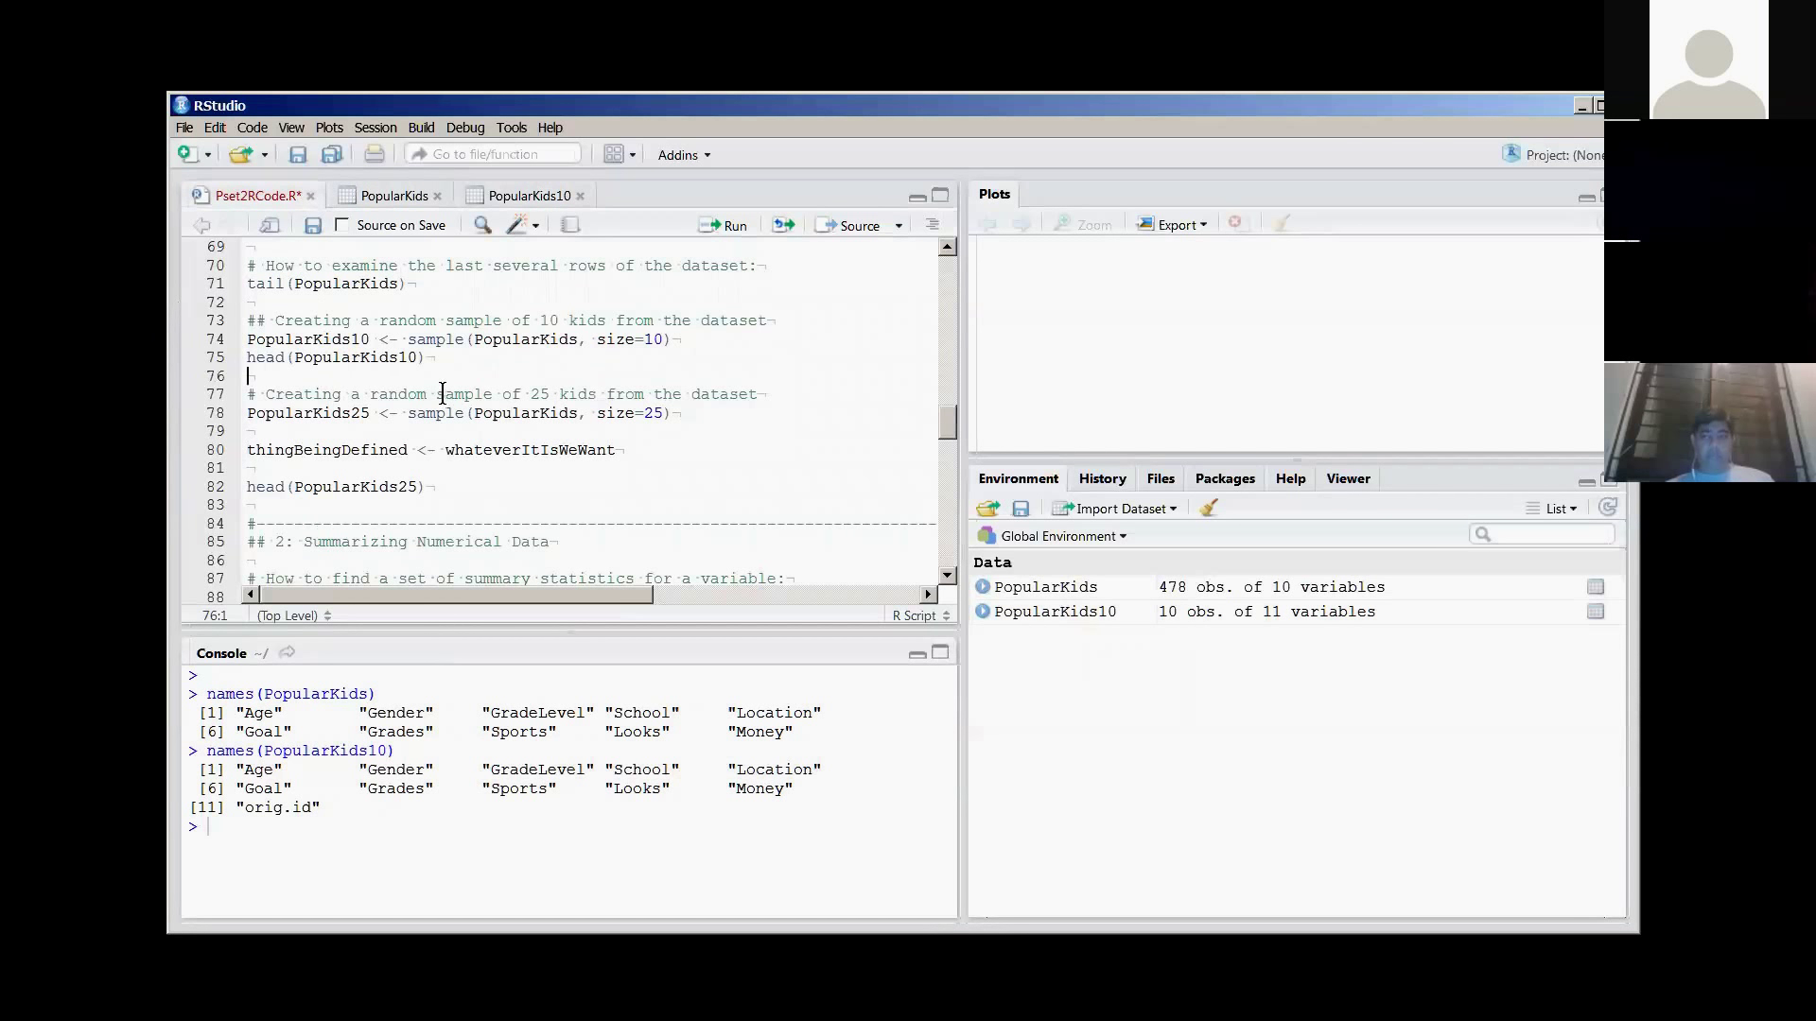
pyautogui.hotkey('ctrl', 's')
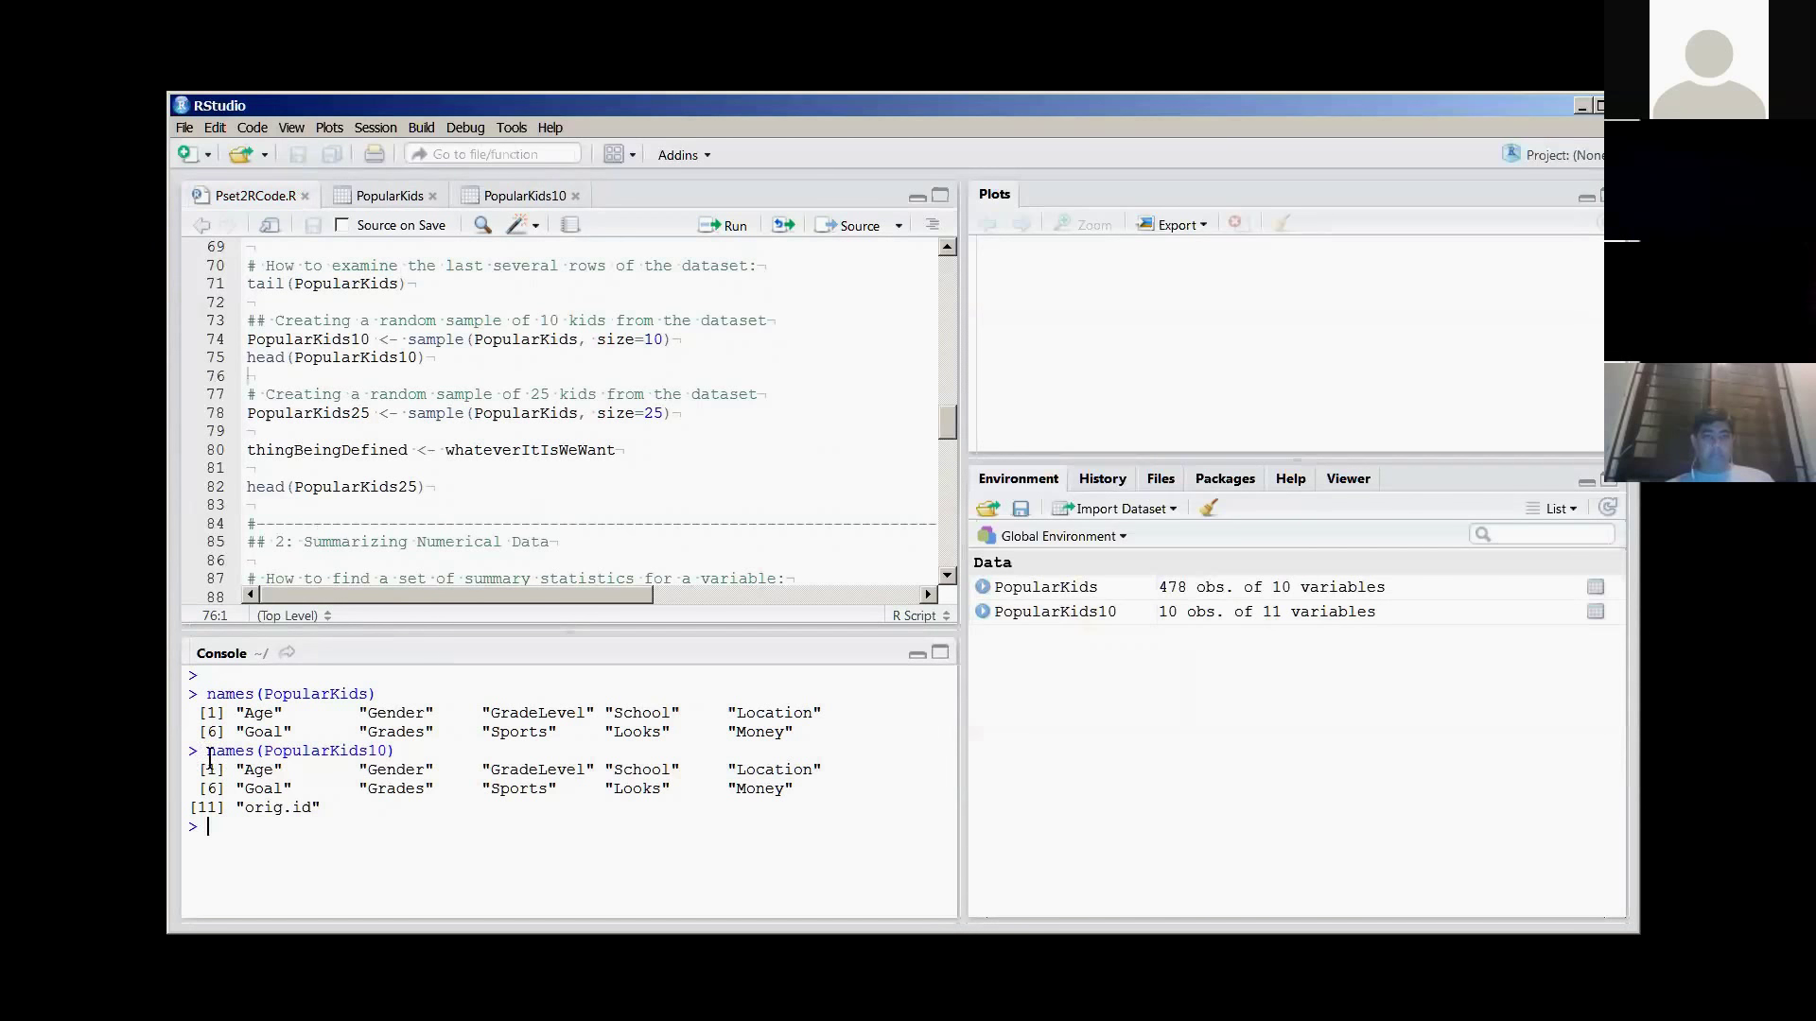
# - Look up ?sample from the console and open the dplyr help page "Sample n rows from a table."
pyautogui.write('?sample')
pyautogui.press('Return')
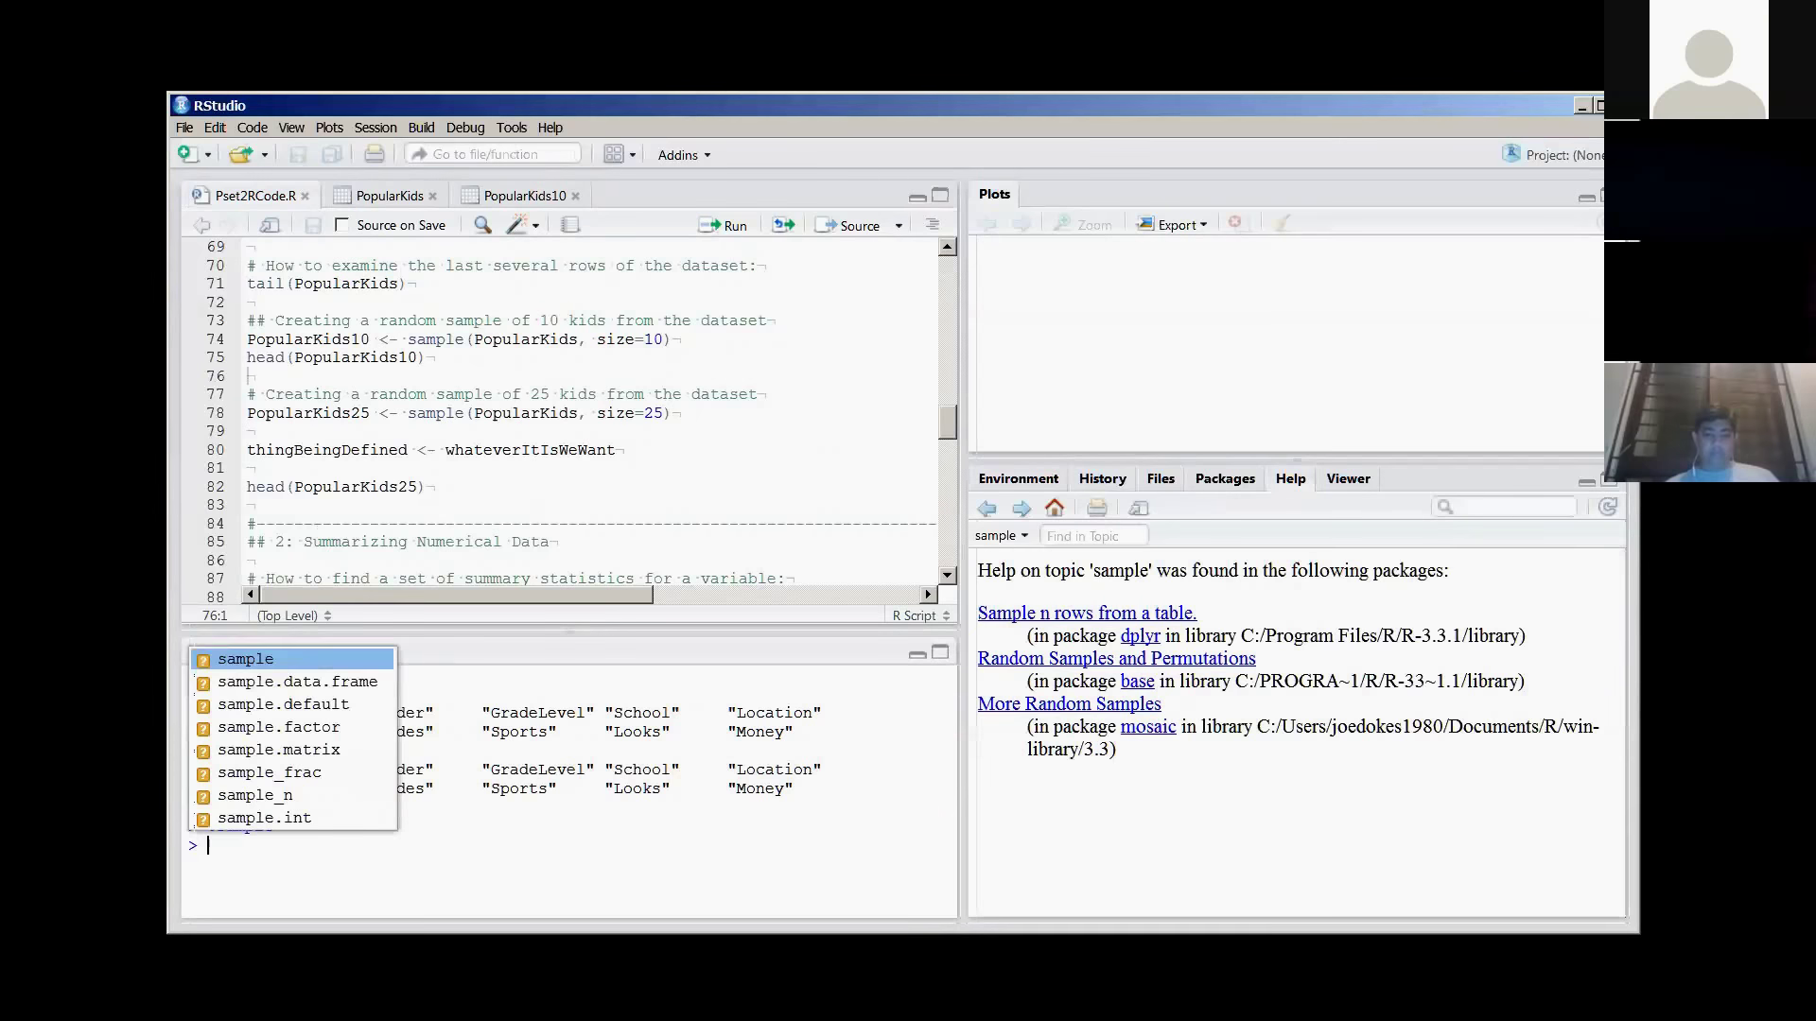
pyautogui.press('Down')
pyautogui.press('Escape')
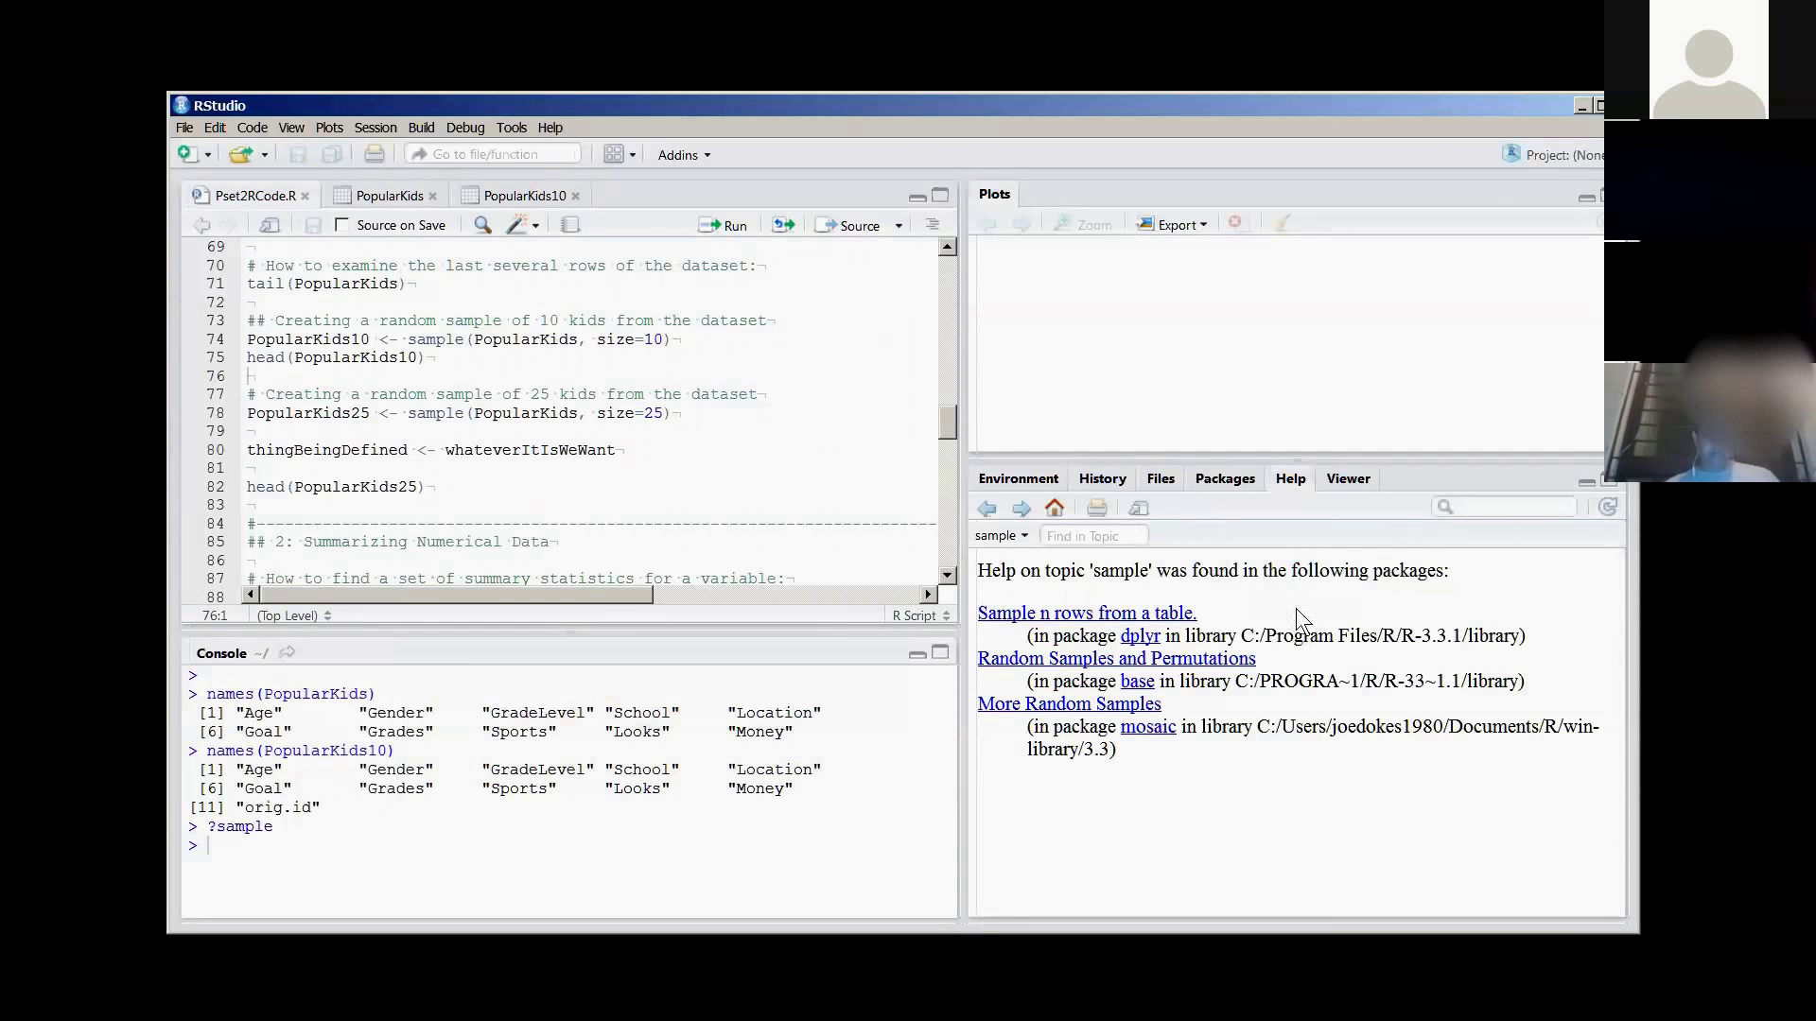
pyautogui.click(1087, 614)
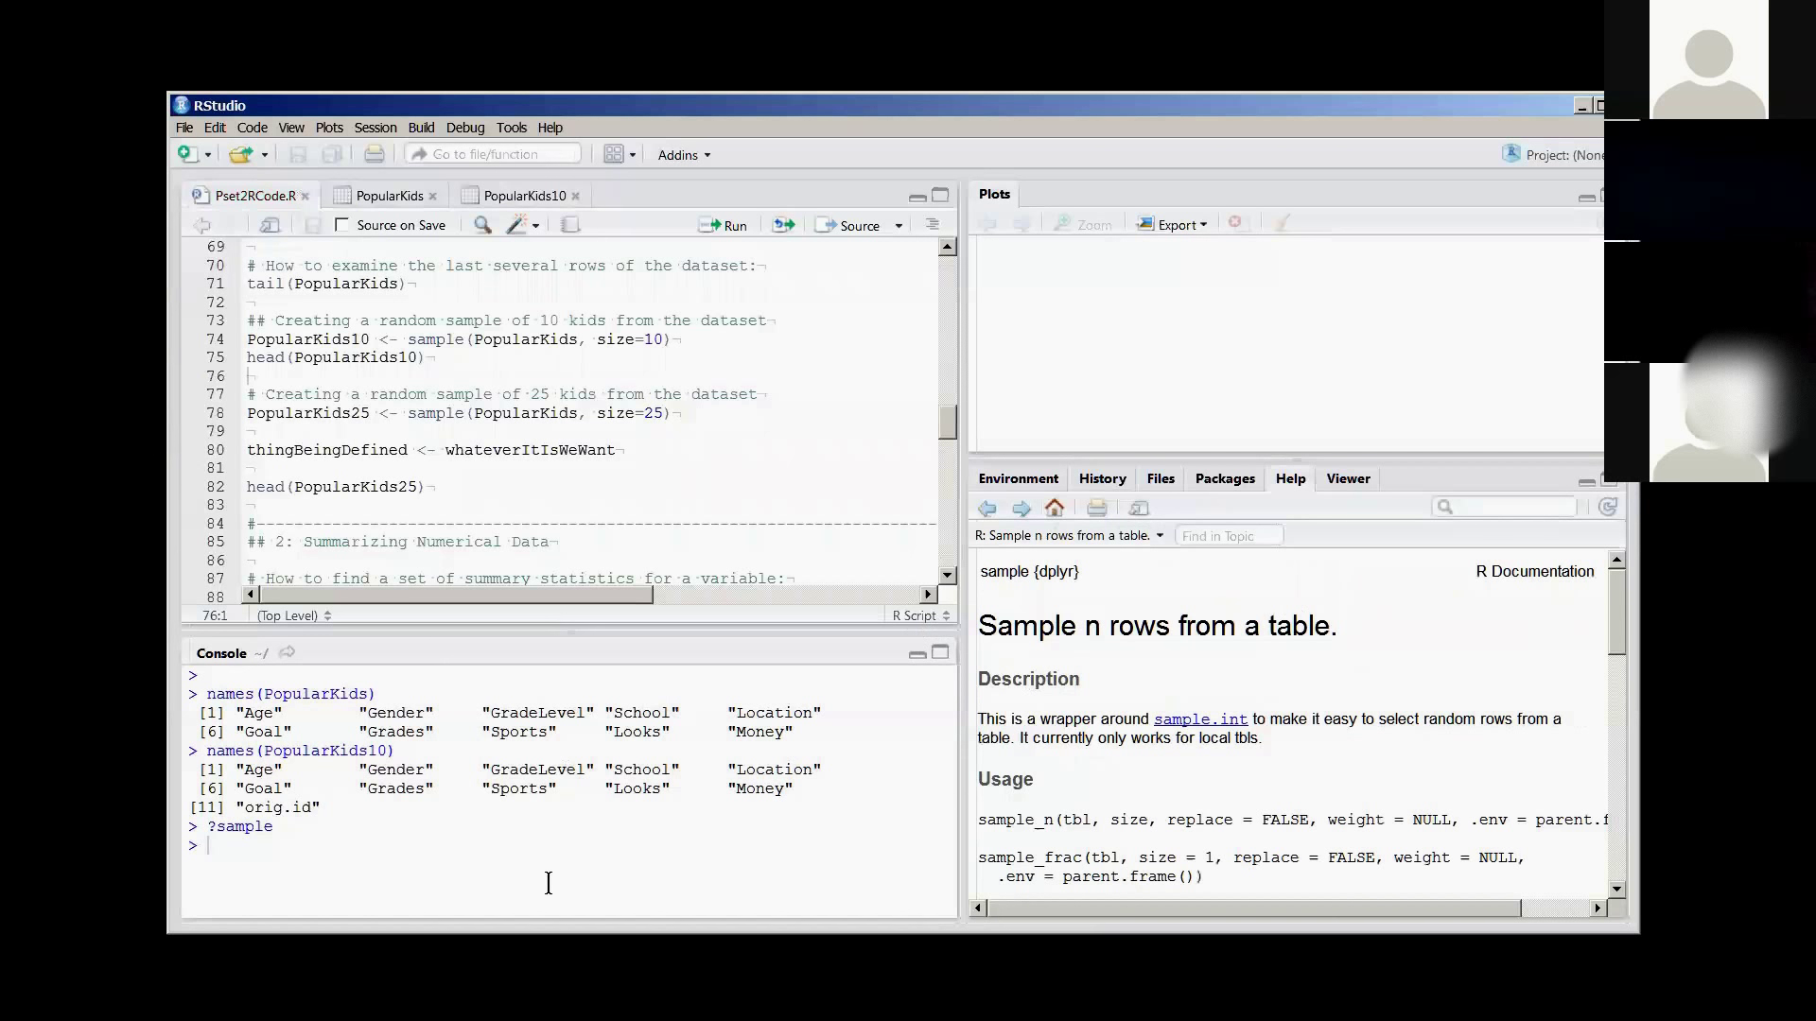
# - Run help(sample) in the console, open mosaic's "More Random Samples" page and examine the usage of sample()
pyautogui.write('help(sample')
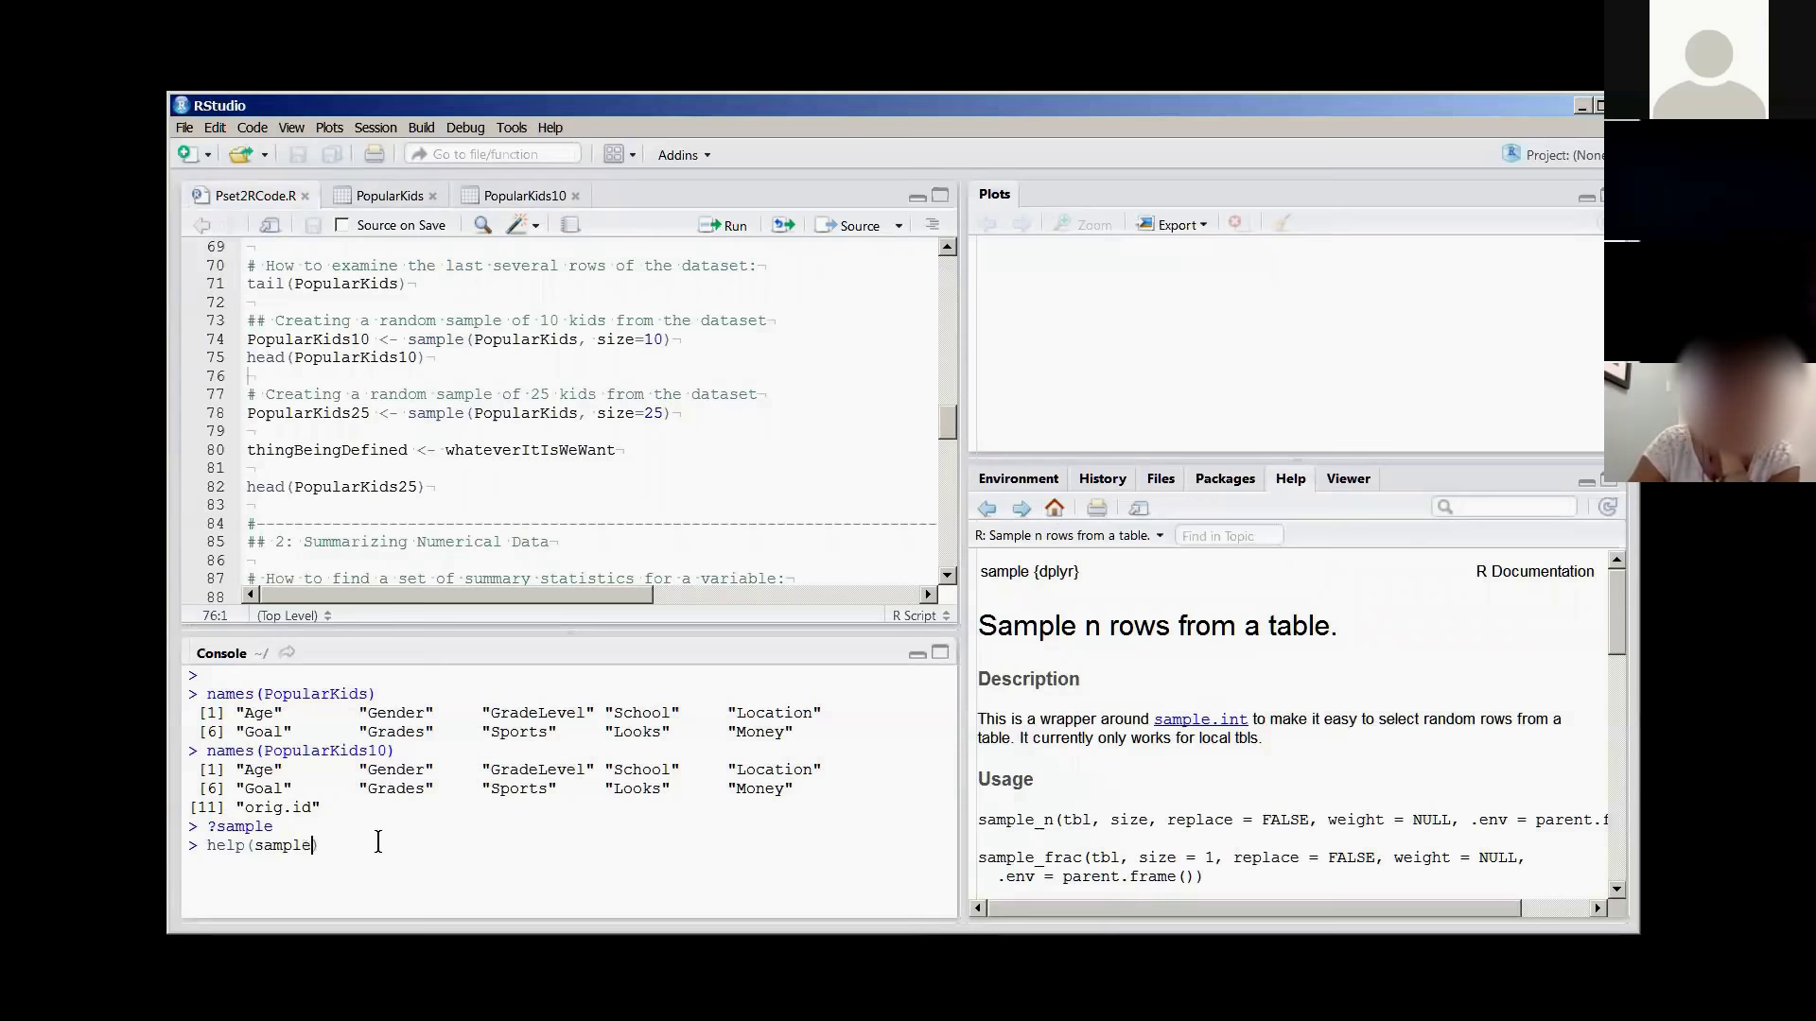
pyautogui.press('Return')
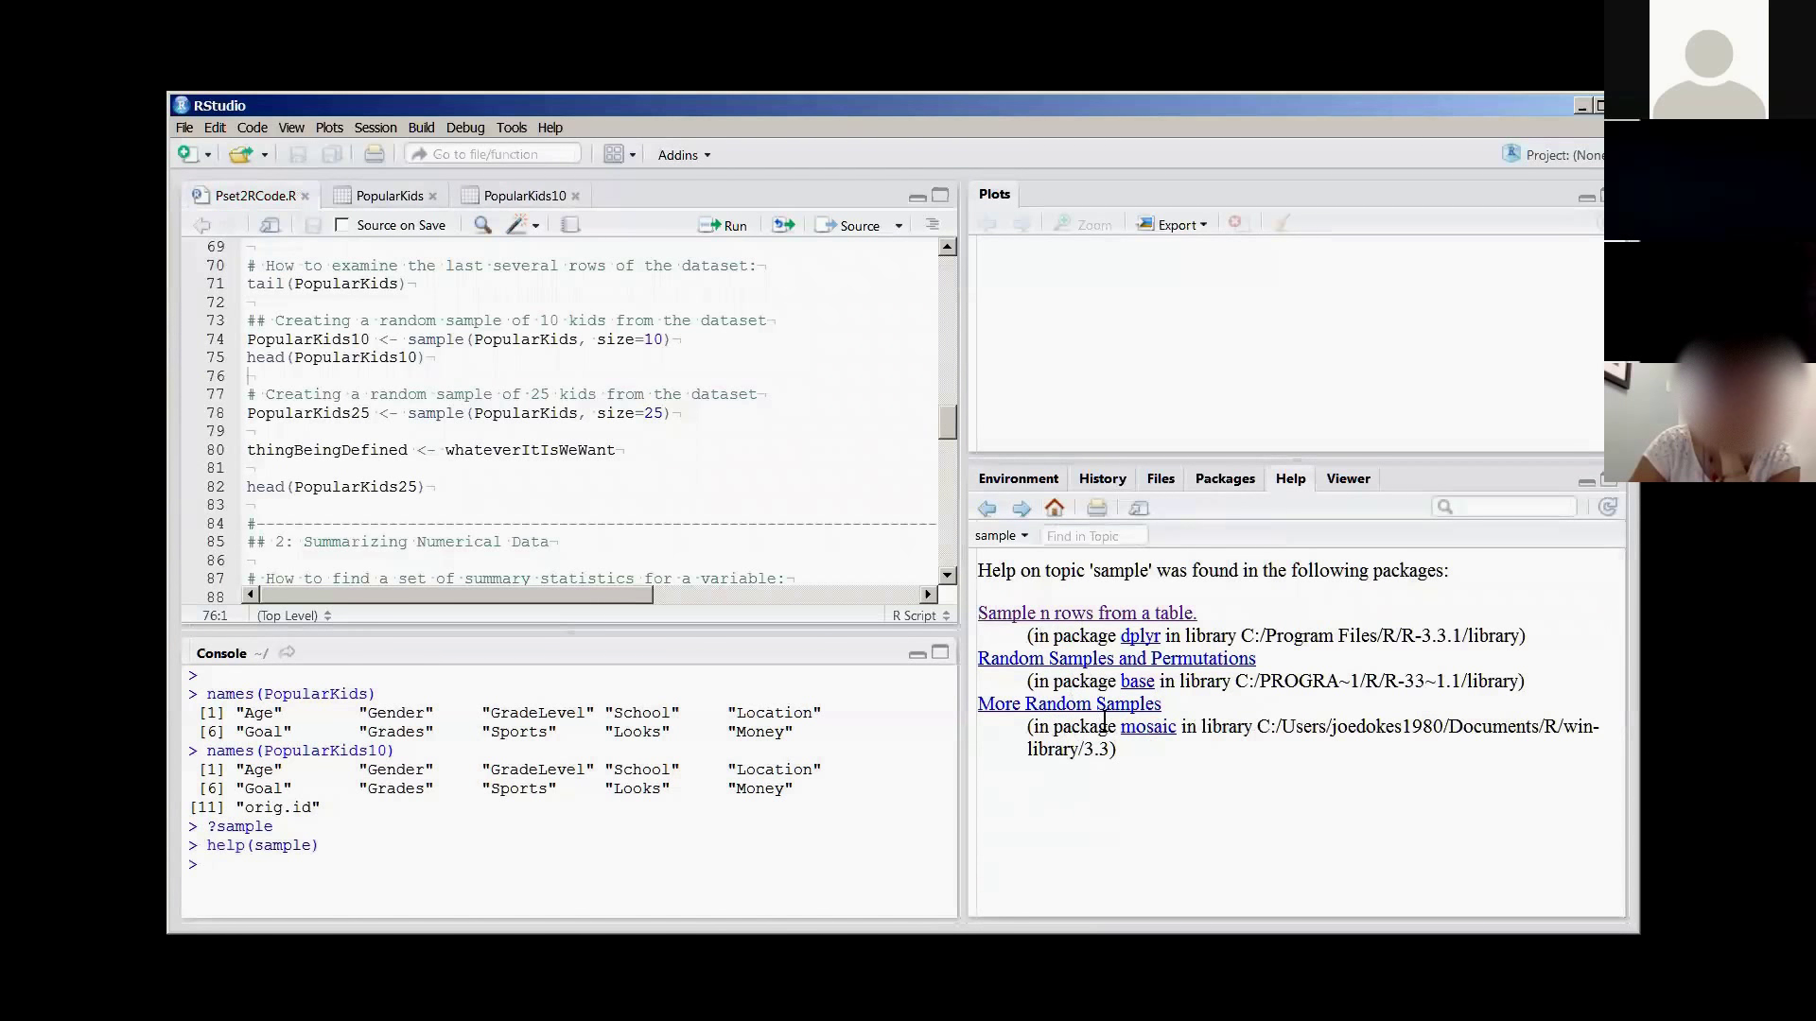
pyautogui.click(1143, 705)
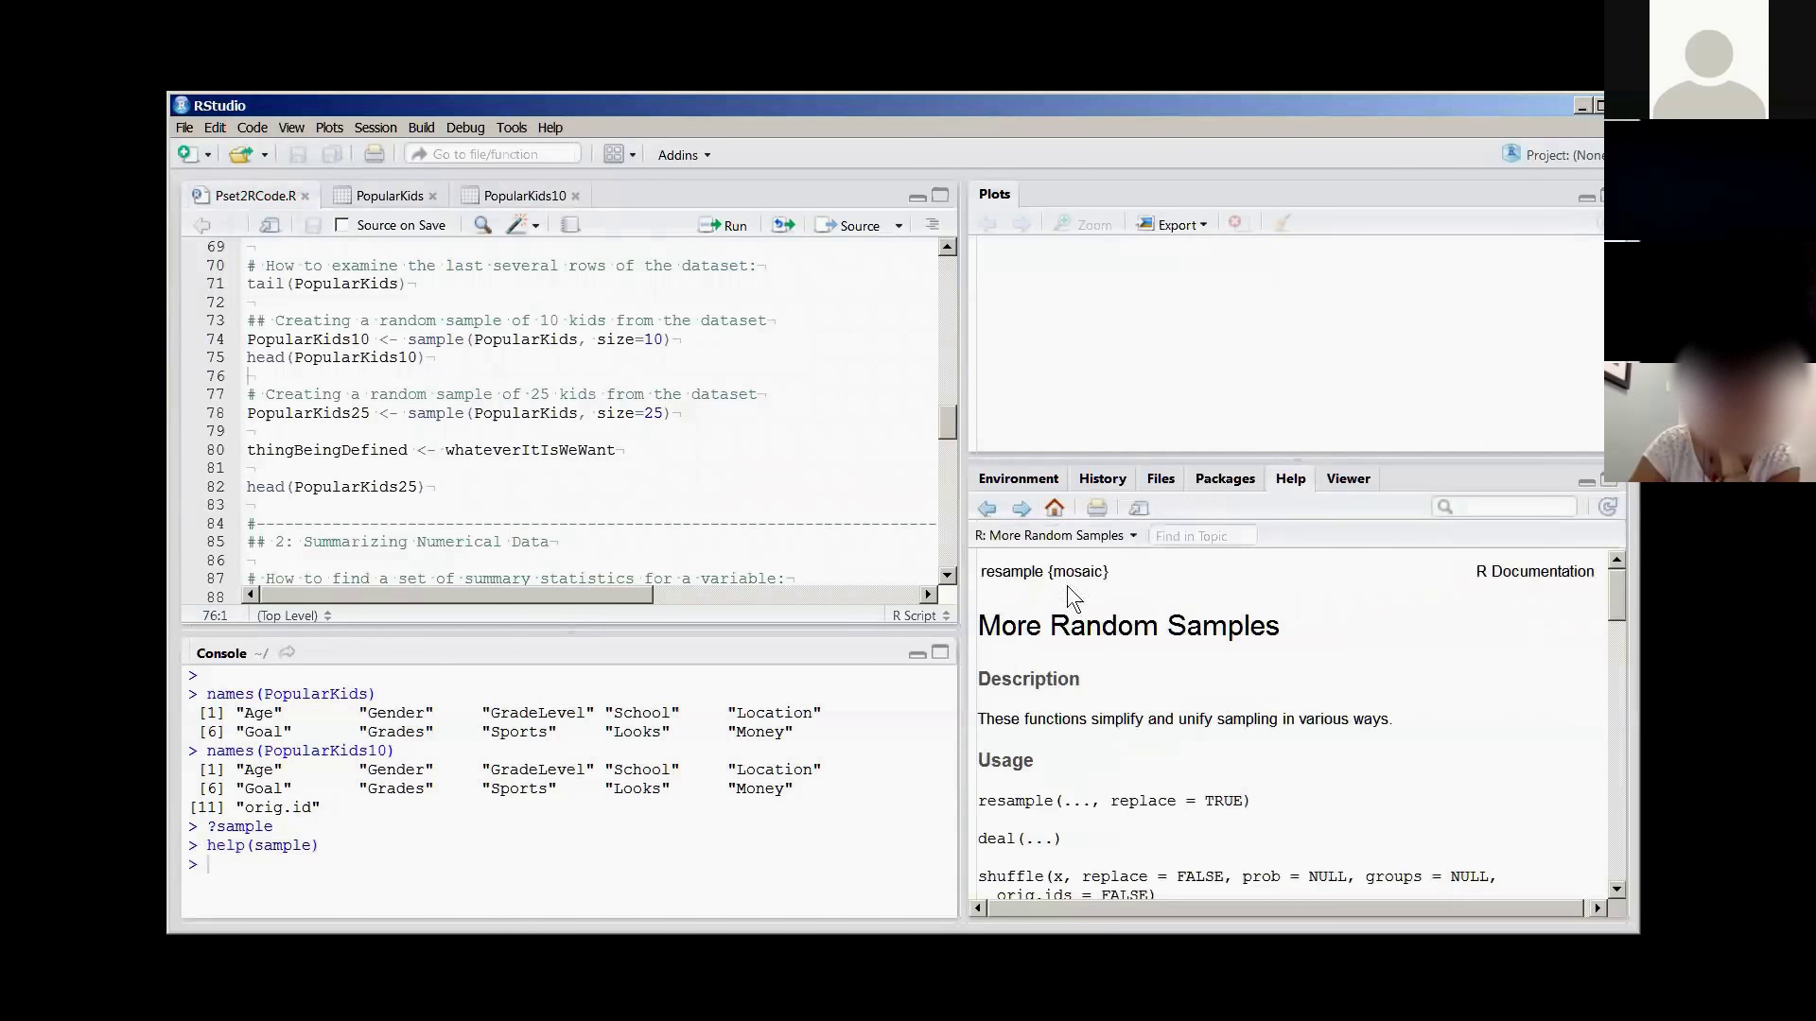
pyautogui.scroll(-3, 1329, 700)
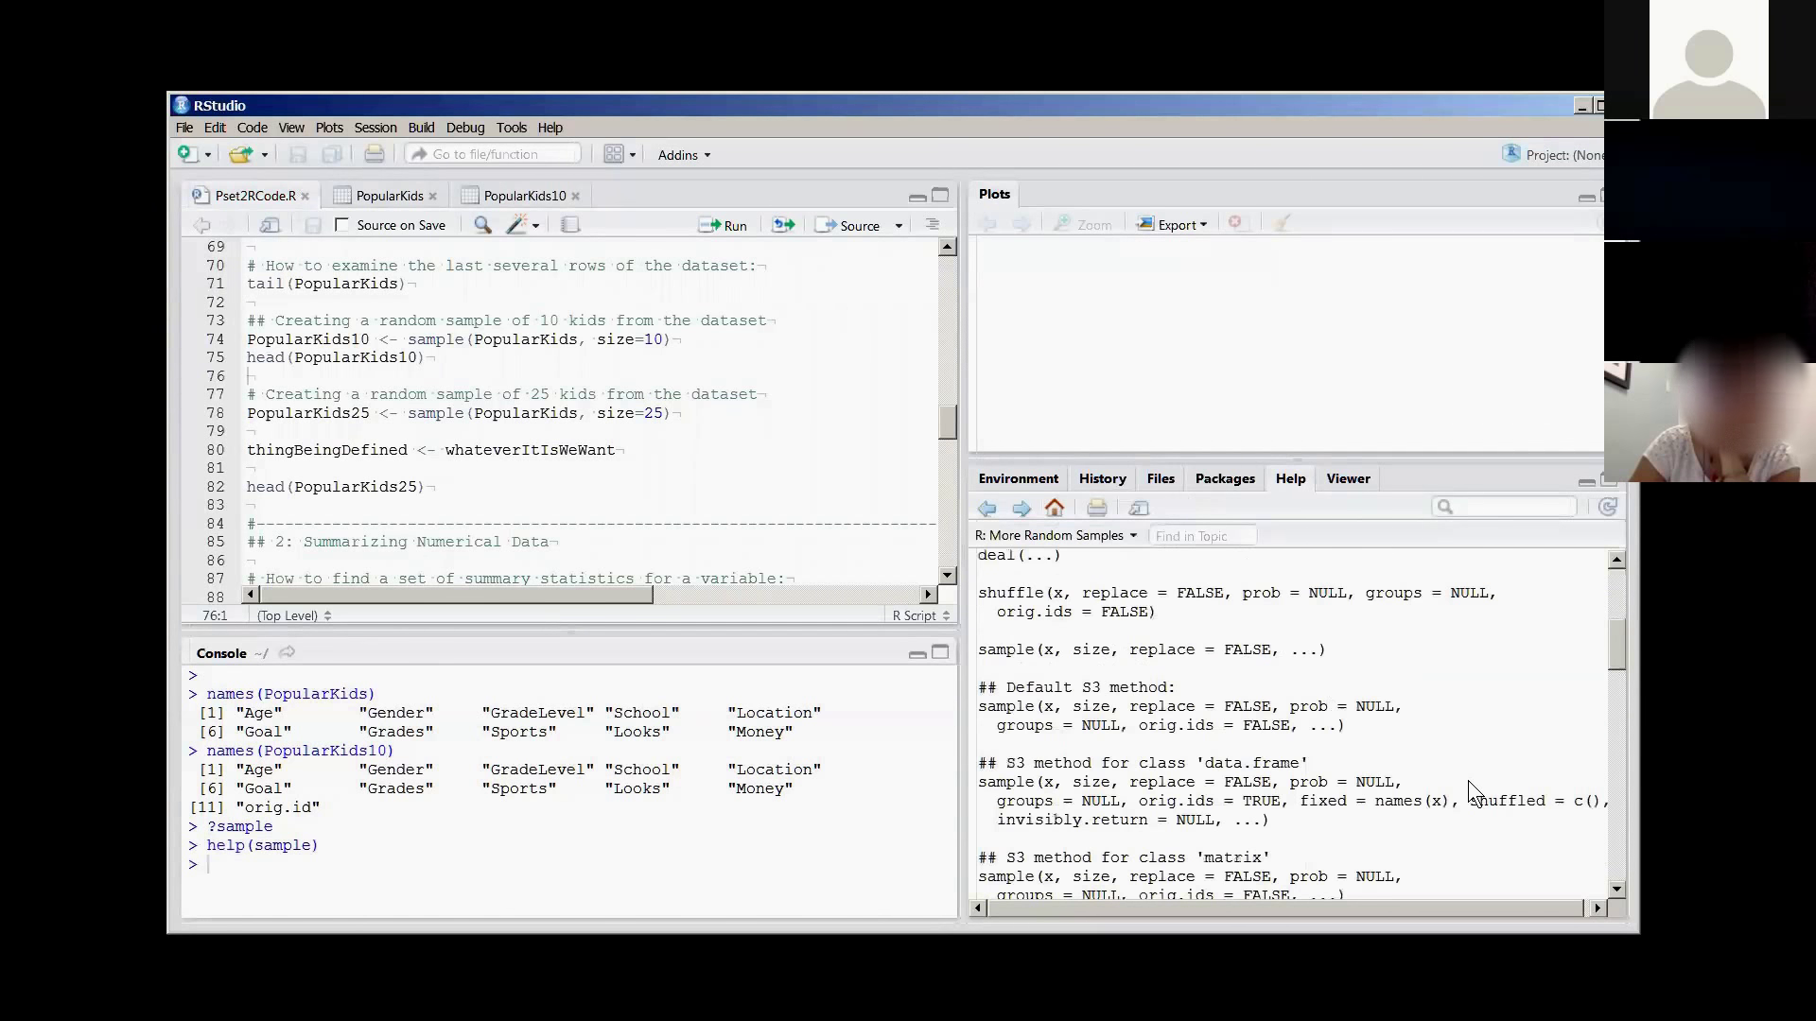
pyautogui.moveTo(1347, 726); pyautogui.dragTo(996, 679)
pyautogui.click(996, 679)
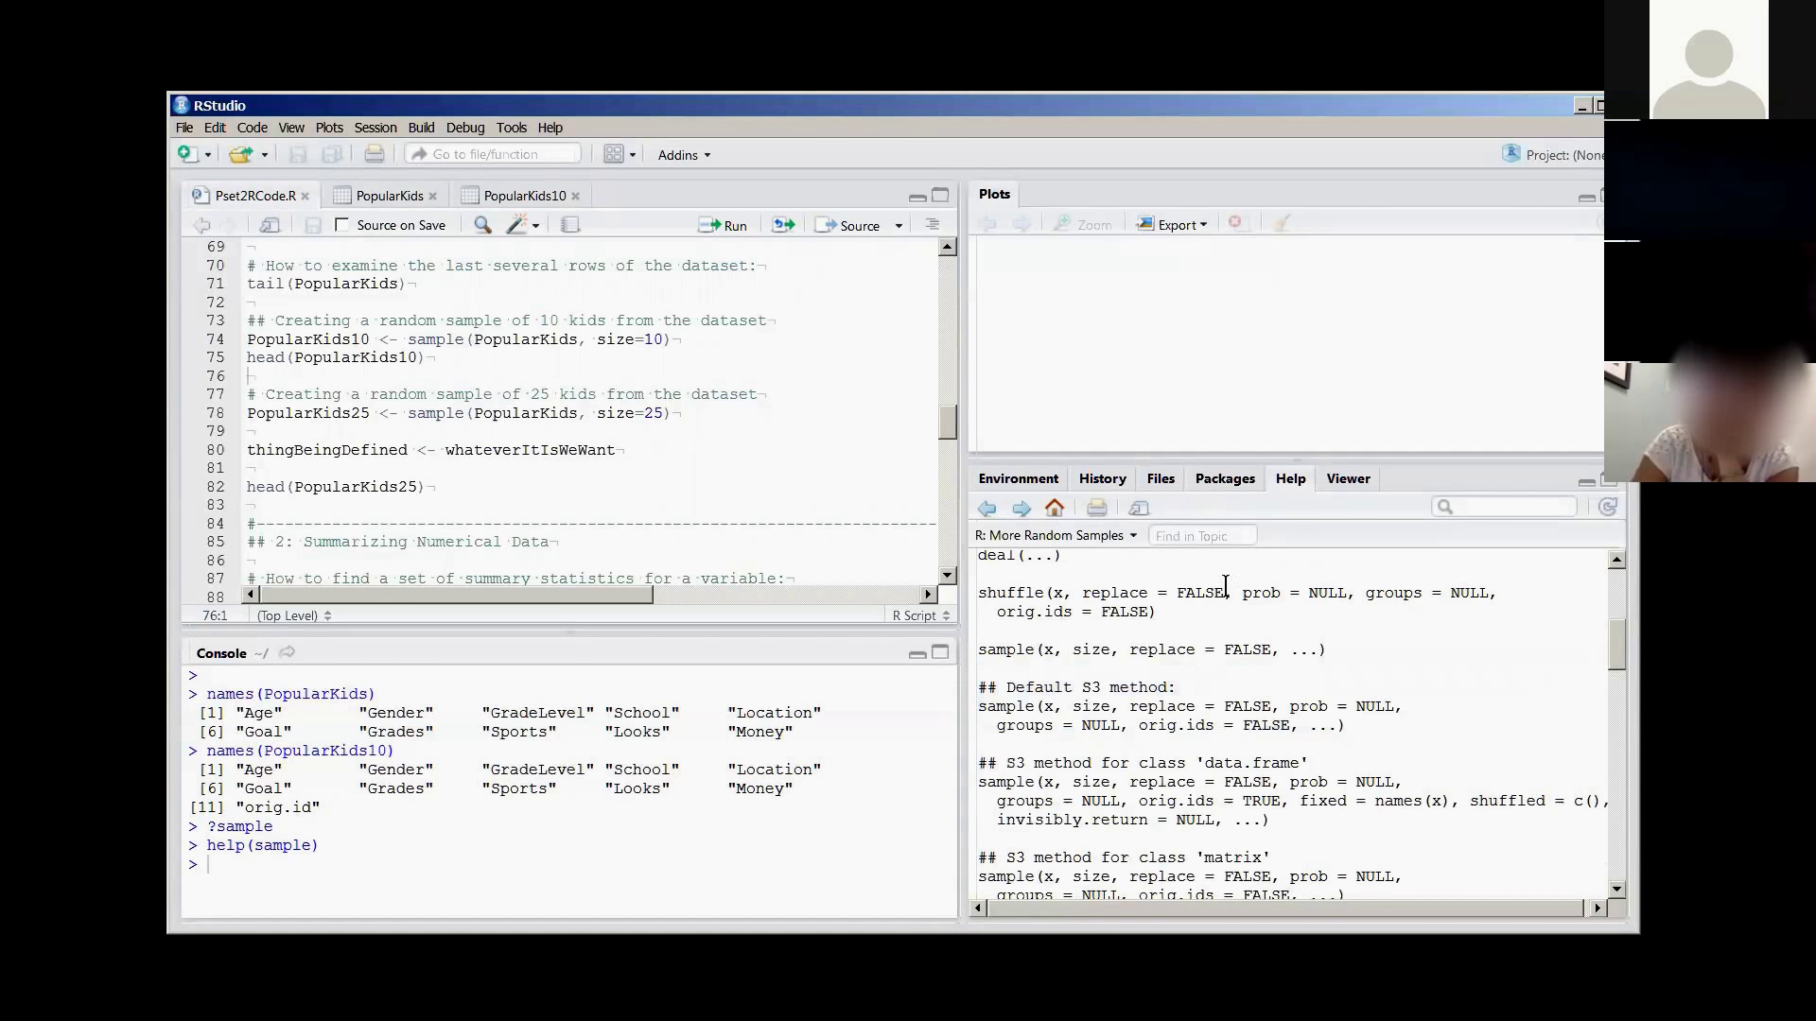
# - Show the environment's datasets again and highlight the script lines that create PopularKids10 with sample(PopularKids, size=10) and display its head
pyautogui.click(1019, 478)
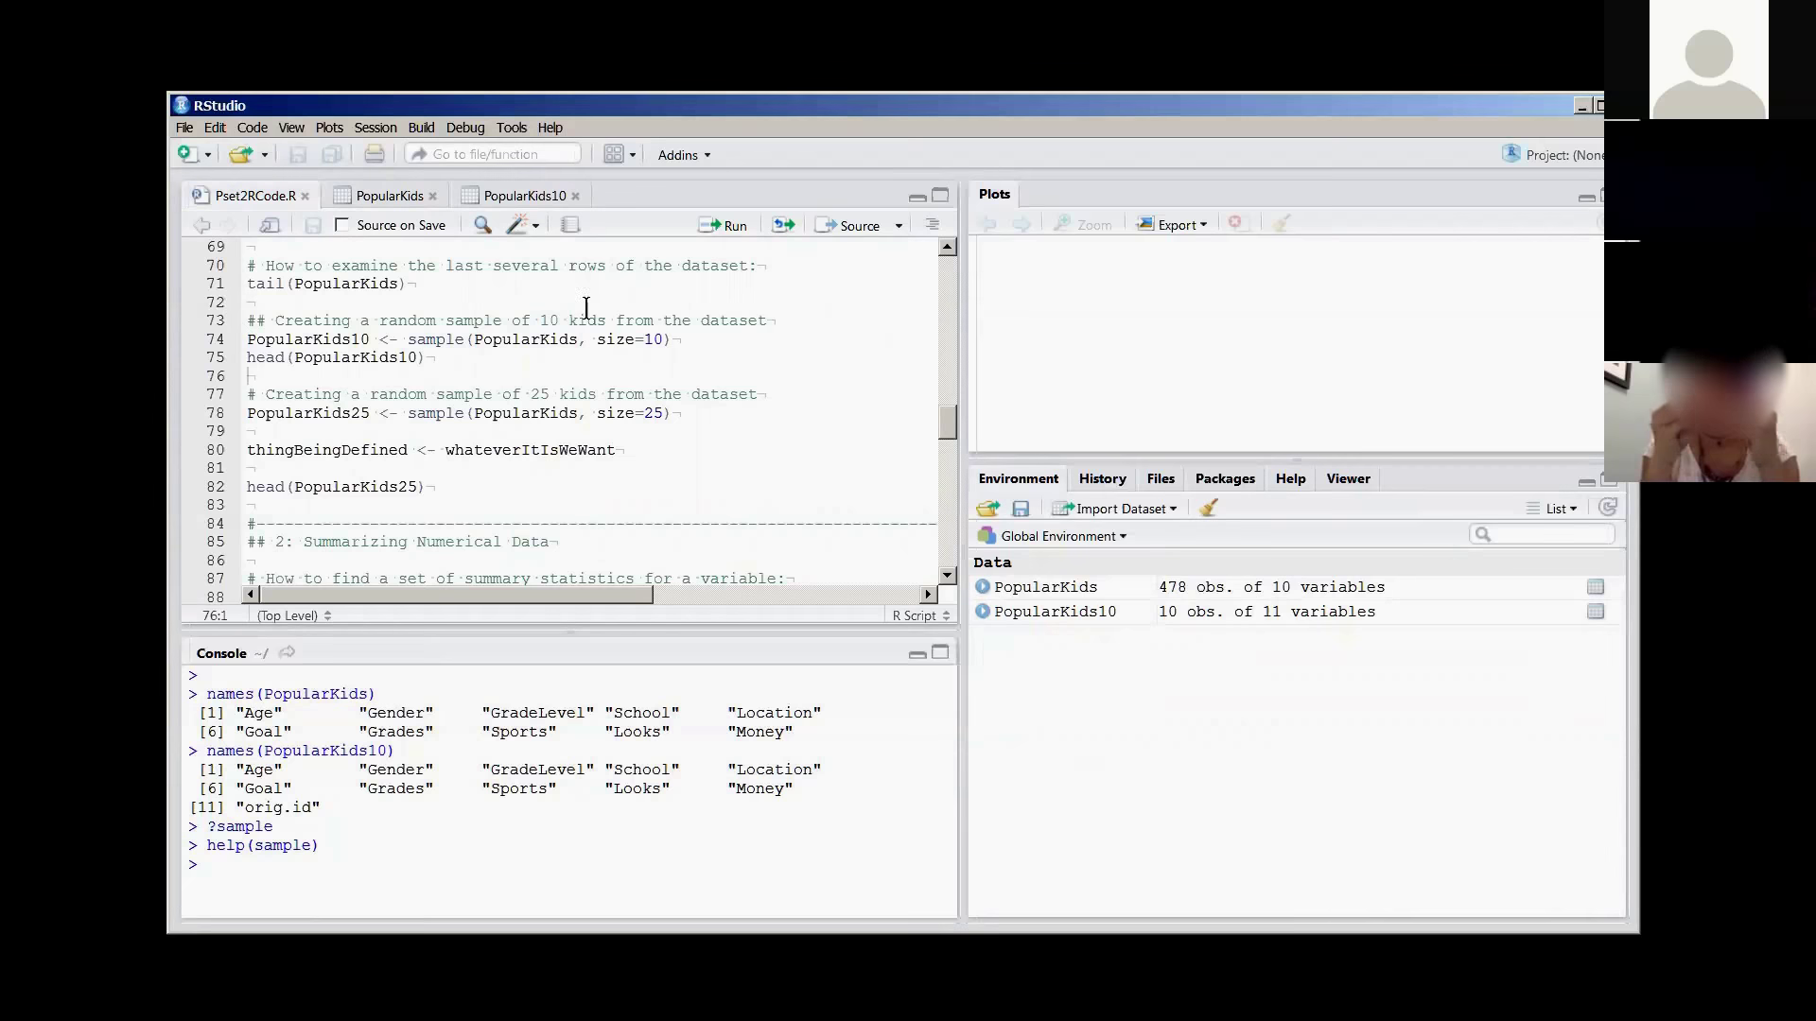
pyautogui.moveTo(676, 341); pyautogui.dragTo(576, 350)
pyautogui.click(296, 342)
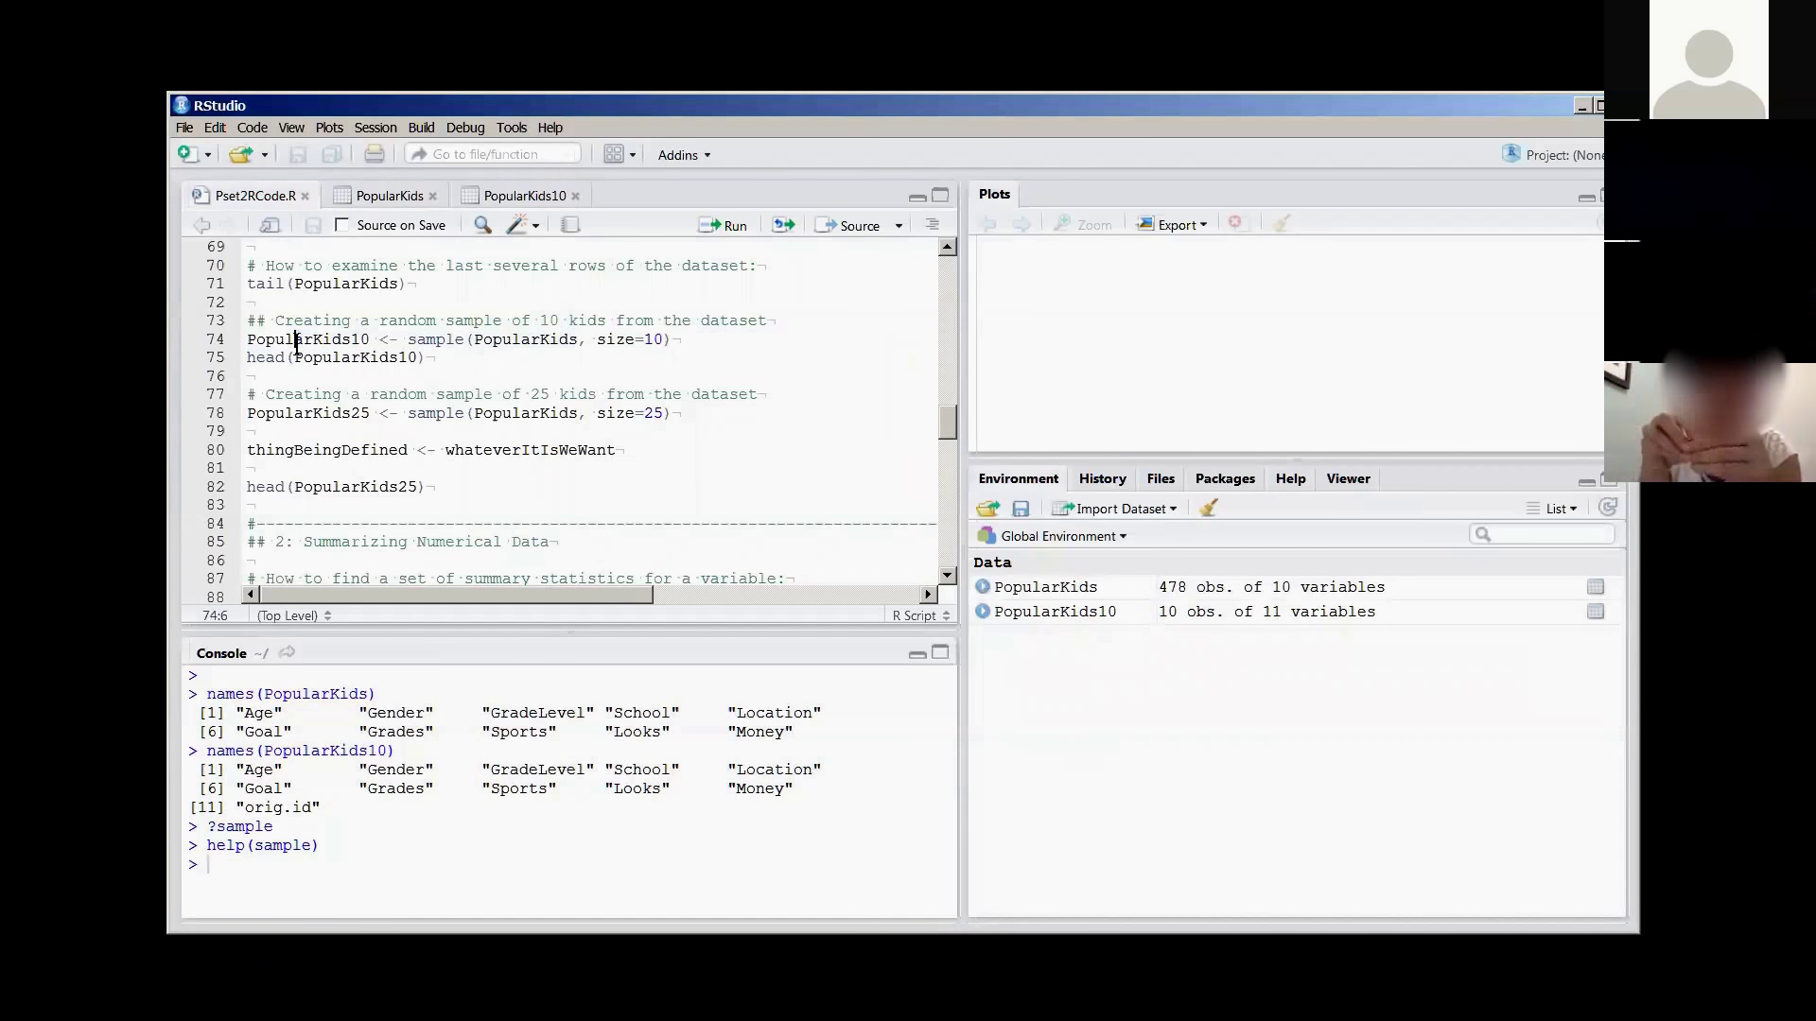
pyautogui.moveTo(257, 341); pyautogui.dragTo(683, 333)
pyautogui.moveTo(430, 357); pyautogui.dragTo(248, 357)
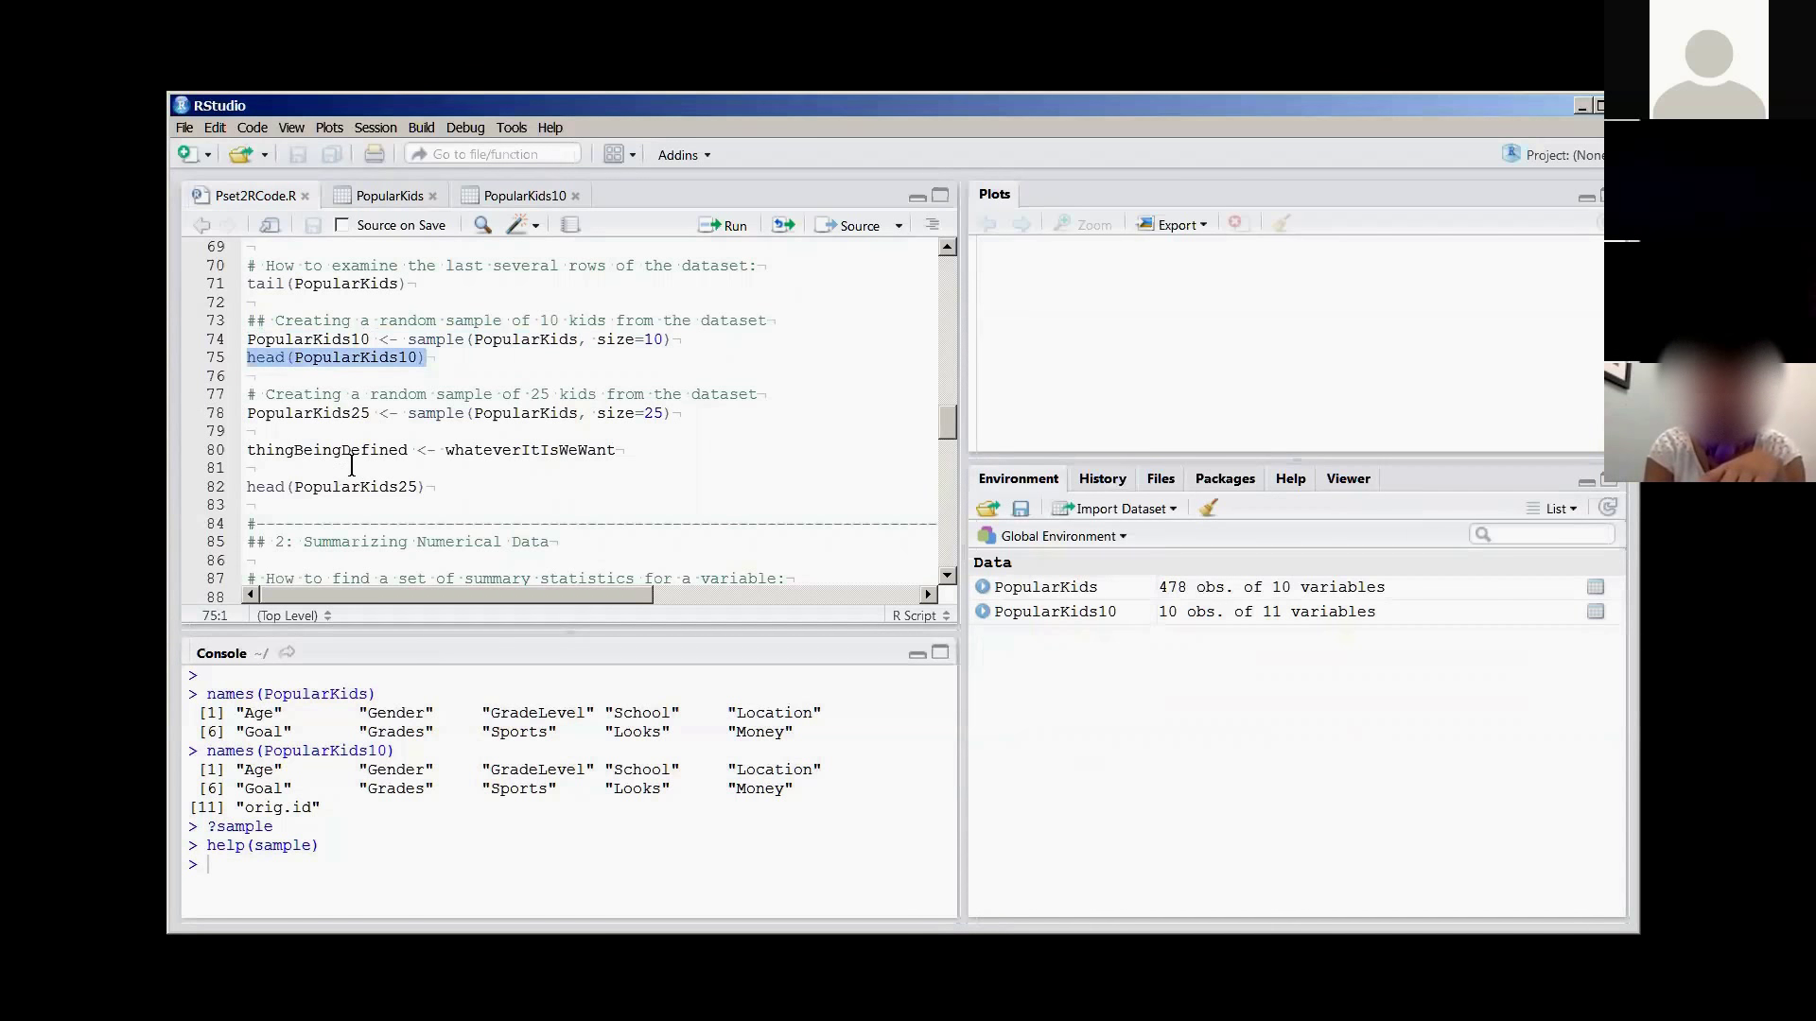
pyautogui.click(441, 320)
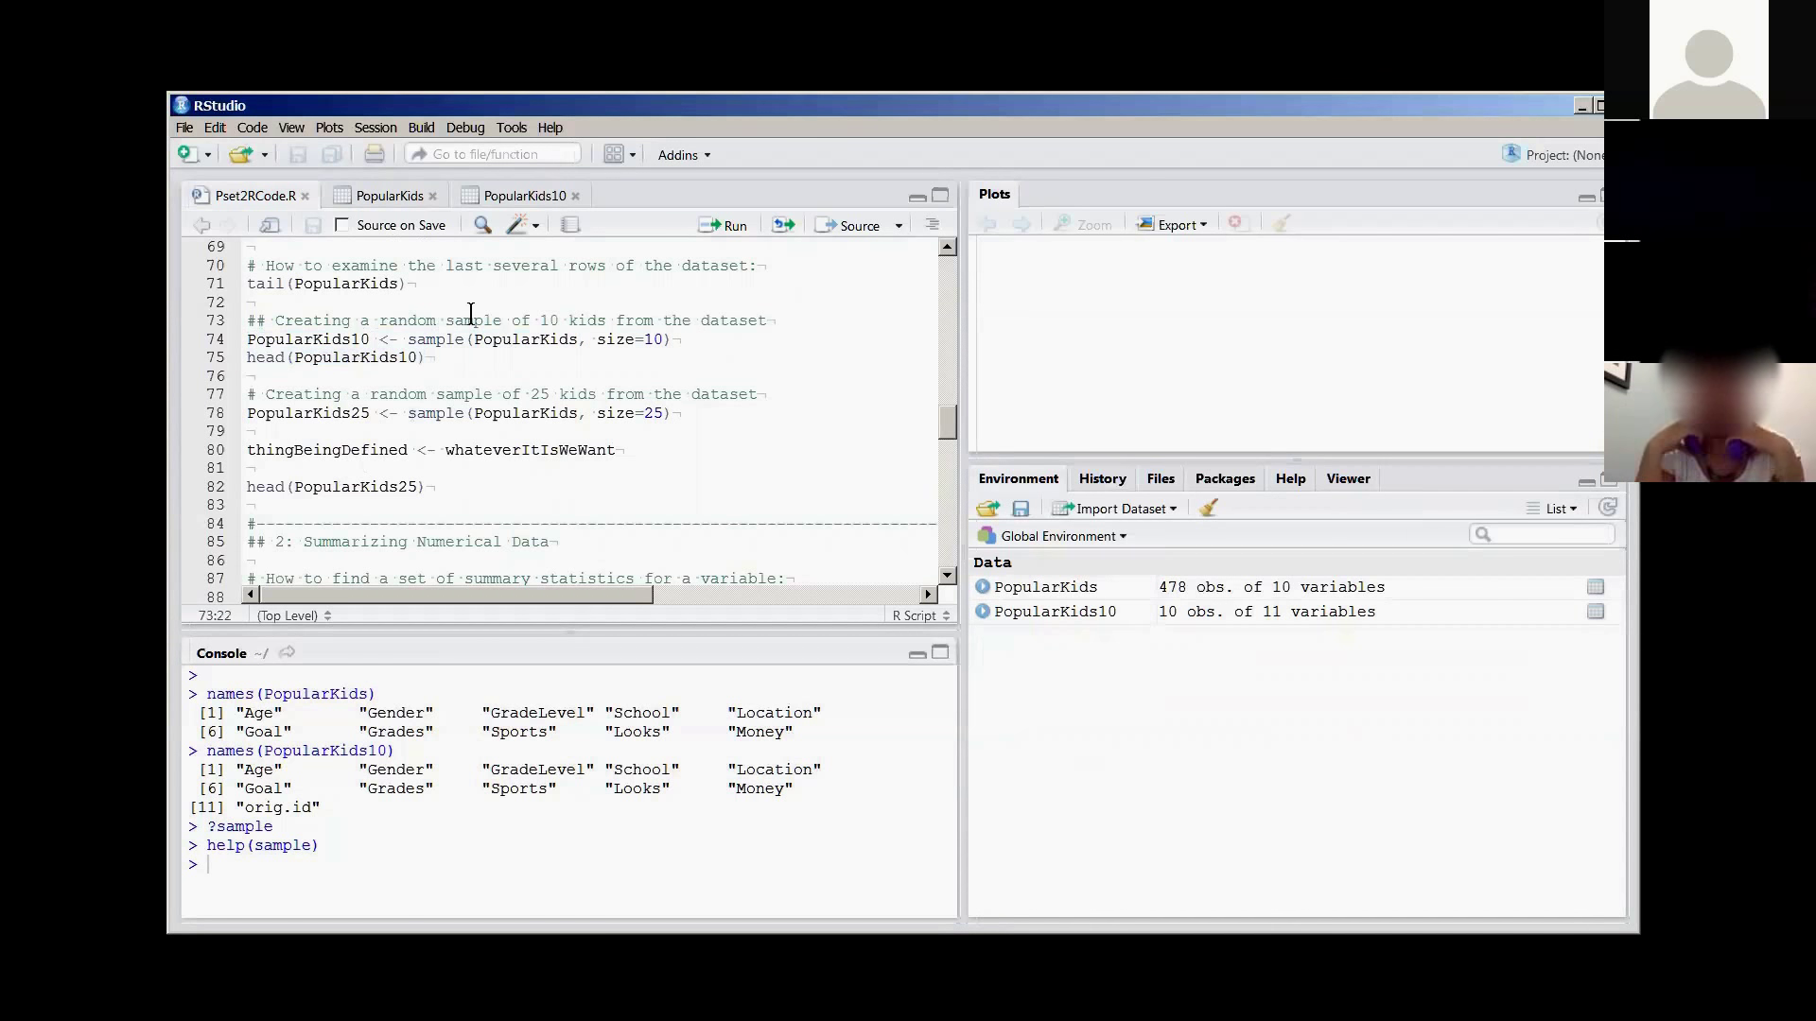
pyautogui.moveTo(674, 339); pyautogui.dragTo(203, 331)
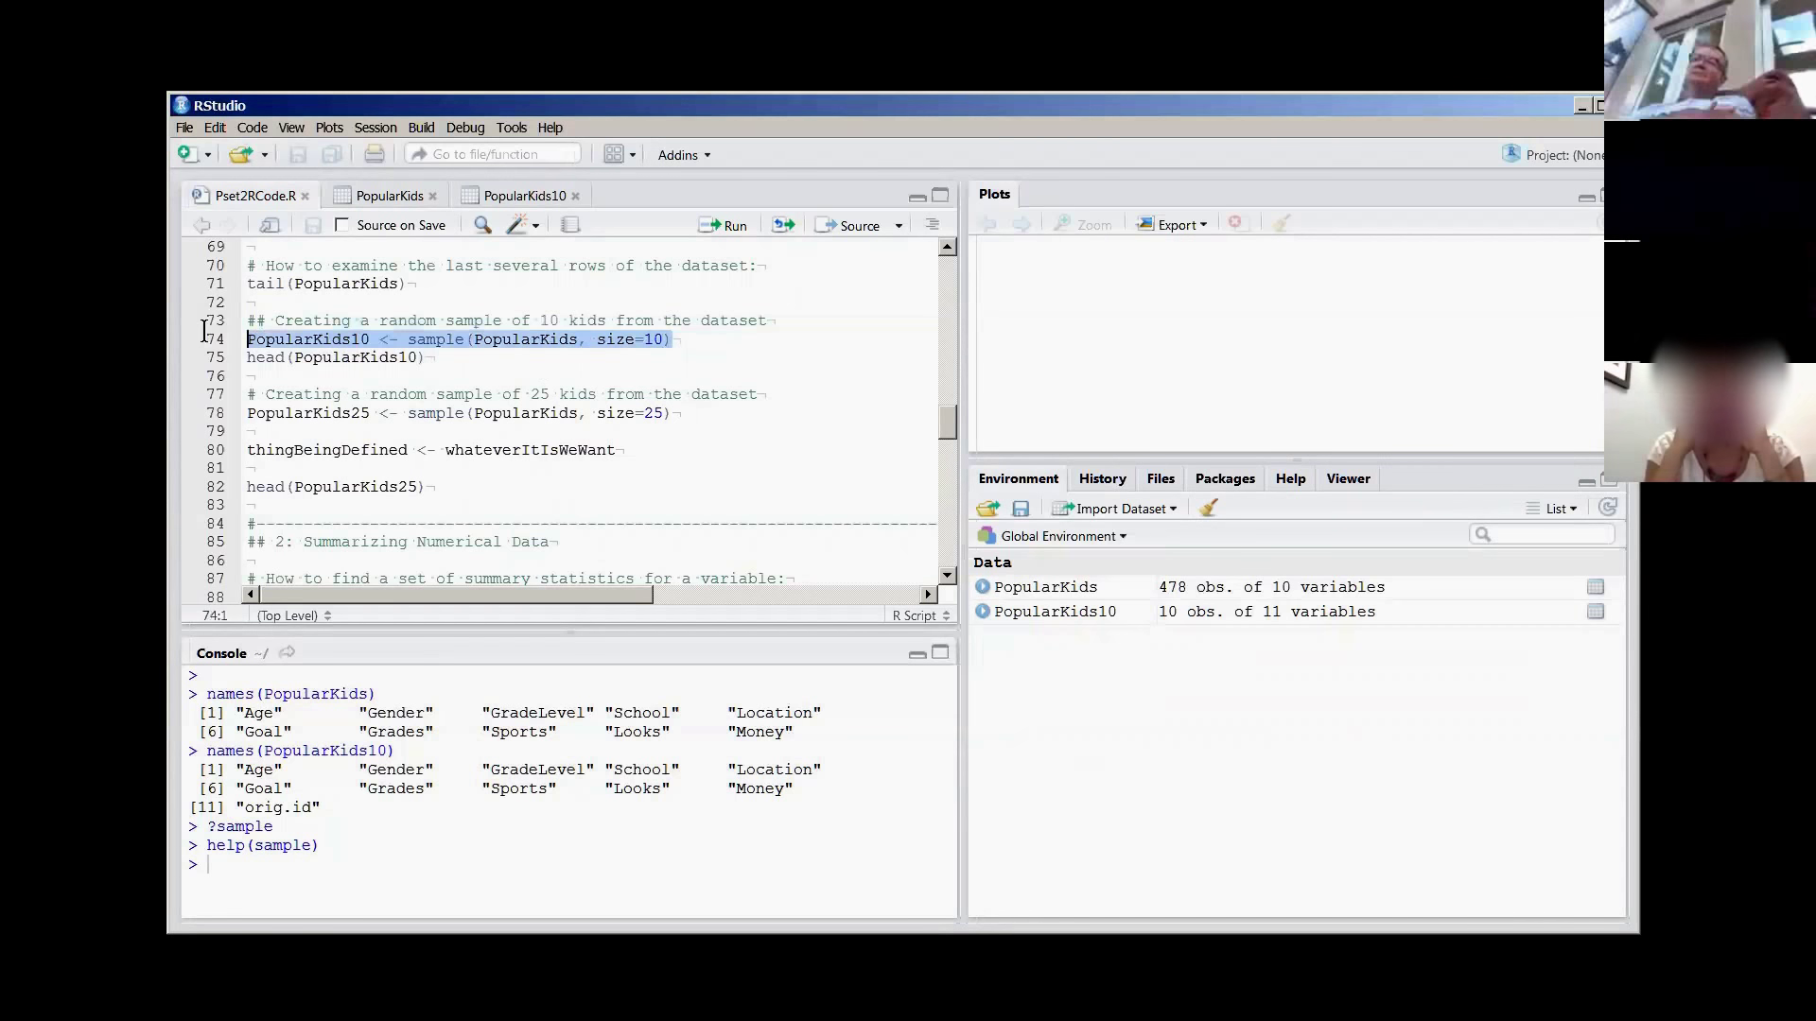